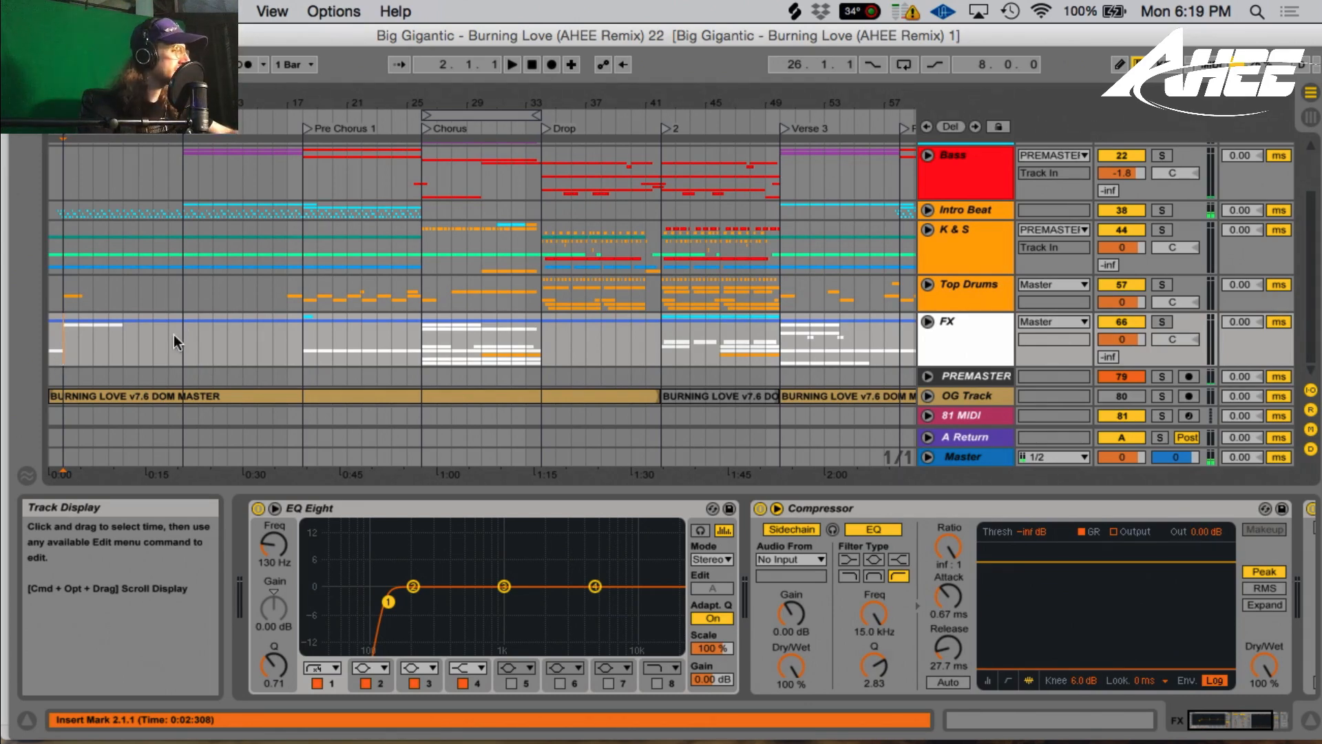
- Solo and unfold the Voxes group, and play its Main Vox track from bar 2
drag(69, 103, 69, 131)
scroll(133, 221, up, 3)
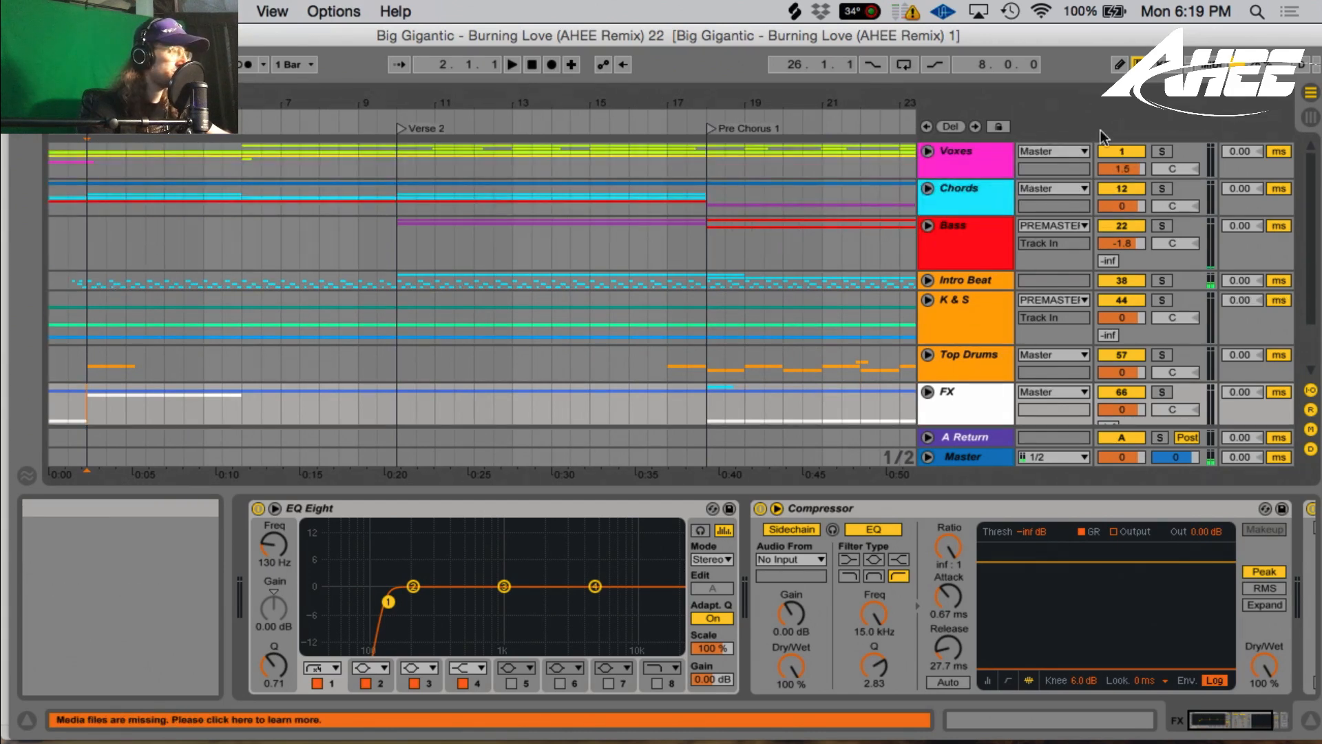
click(1160, 153)
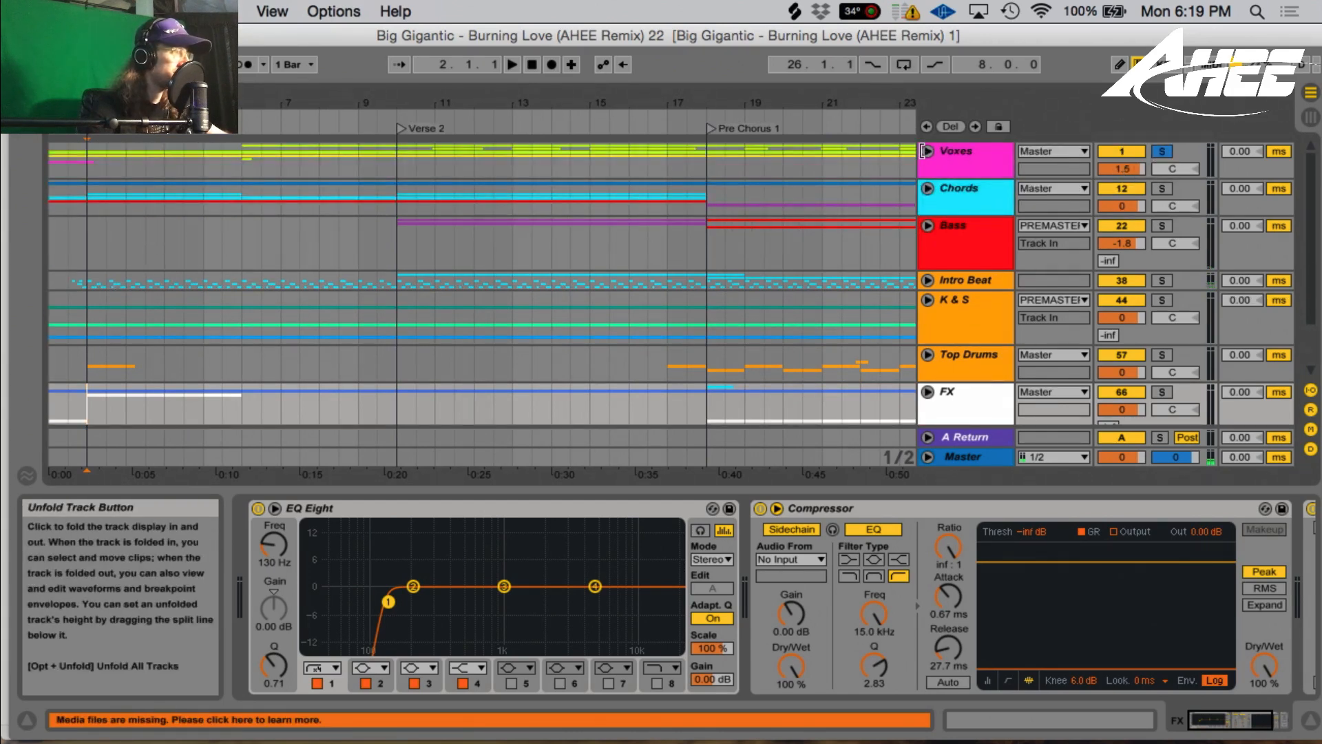
click(928, 151)
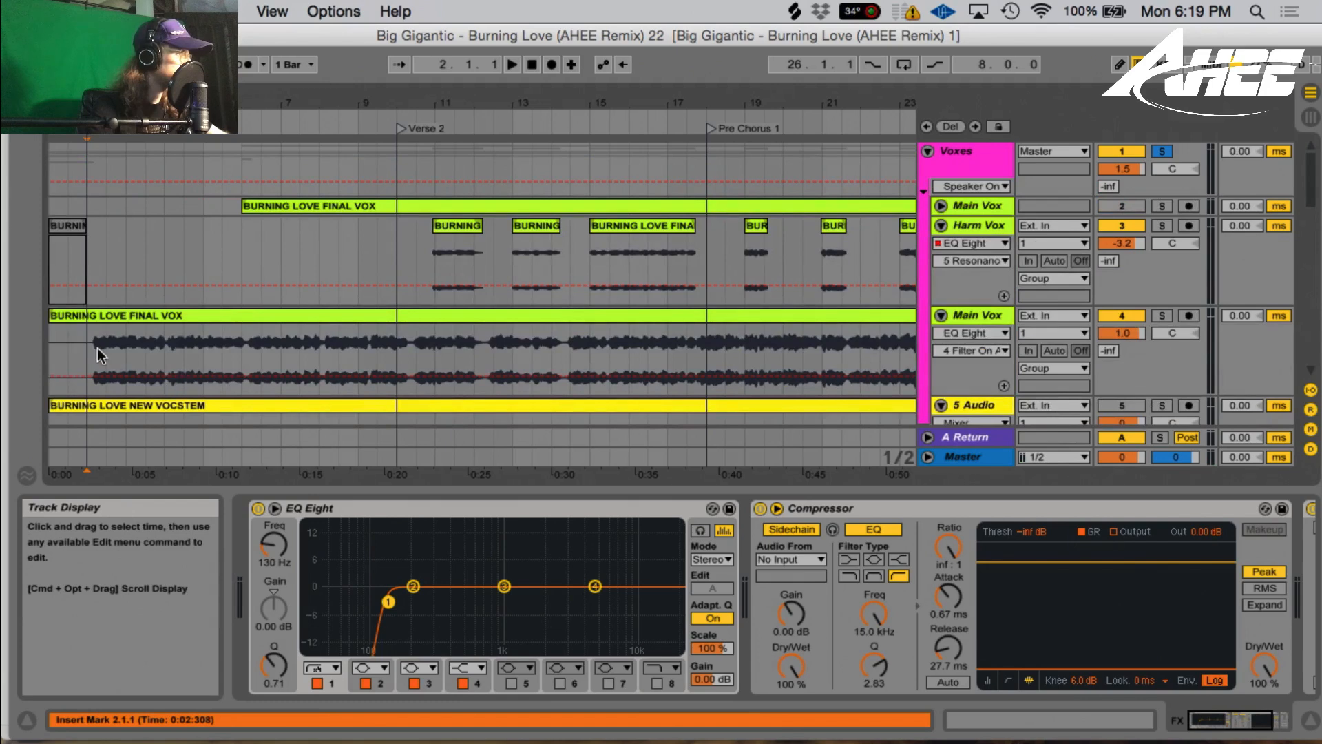
click(84, 345)
key(space)
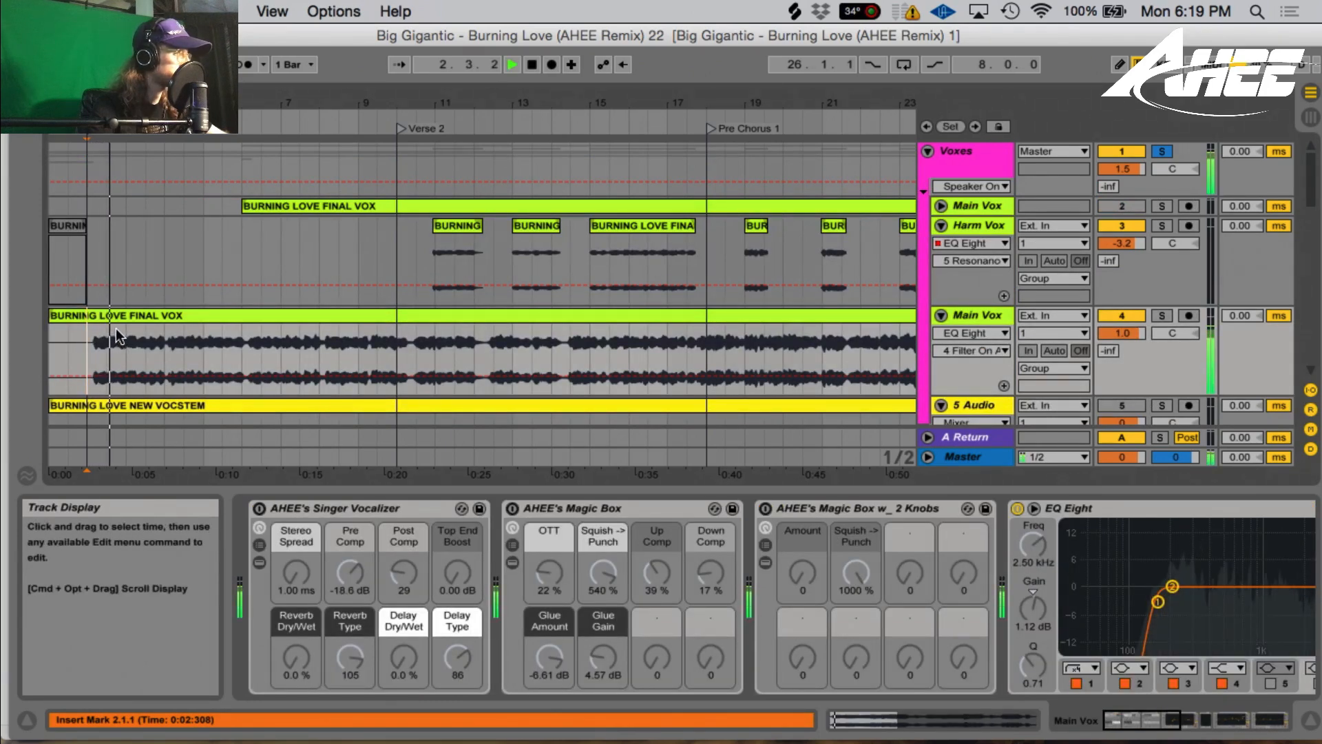
- Solo the OG Track and play a few bars of it from bar 2
scroll(111, 326, down, 6)
scroll(111, 325, up, 2)
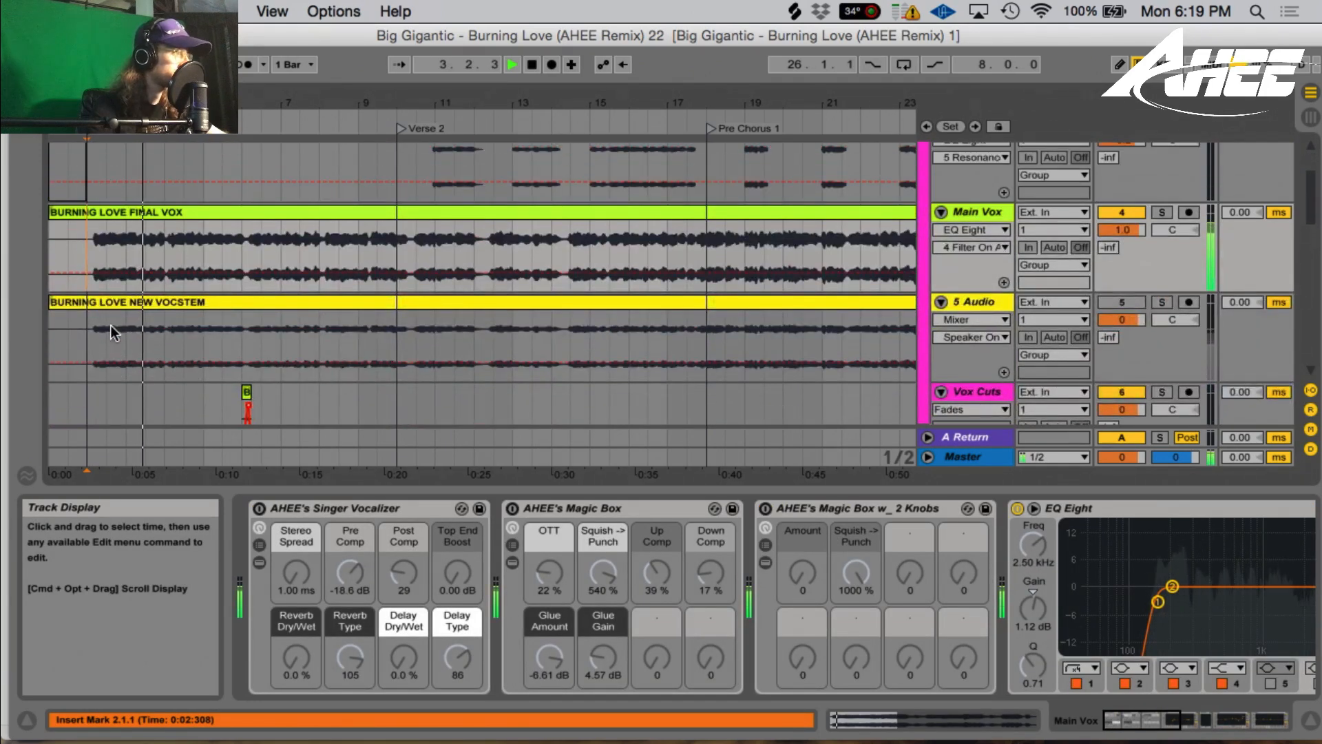
scroll(146, 312, down, 4)
scroll(162, 304, up, 4)
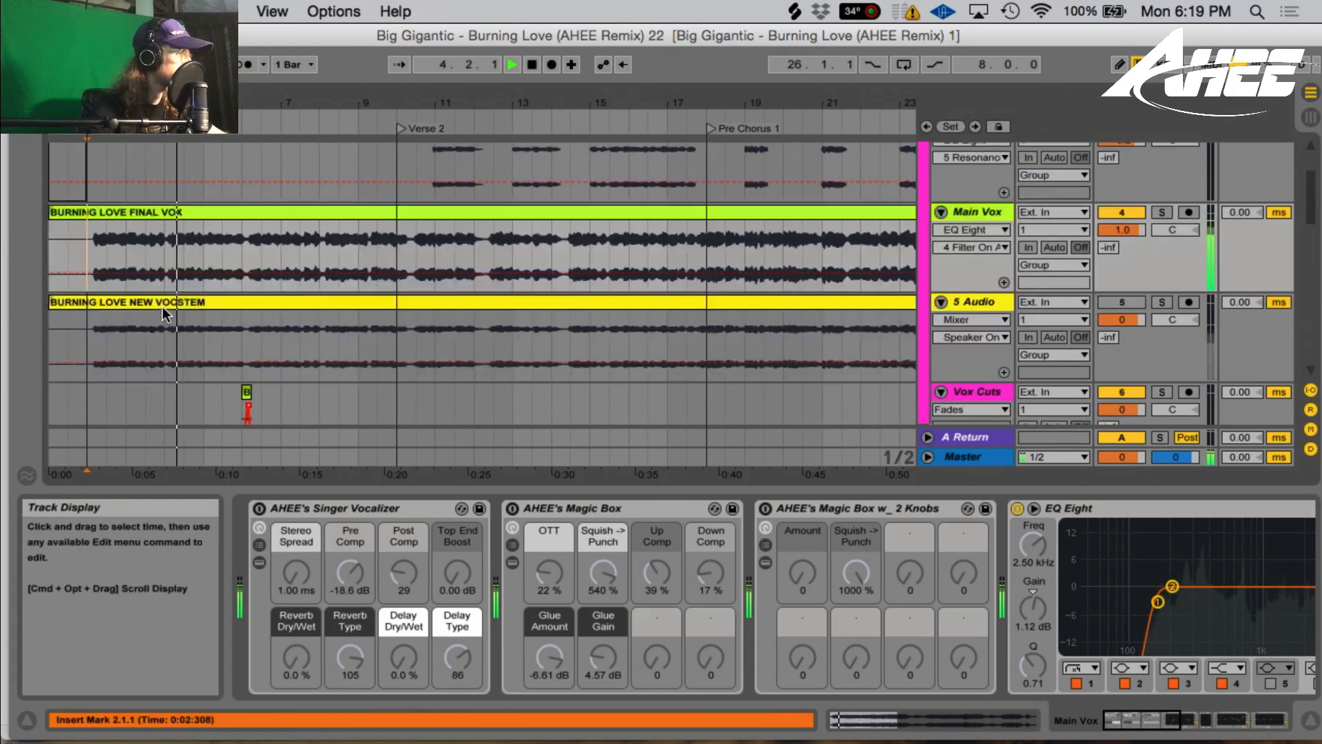
scroll(421, 261, down, 8)
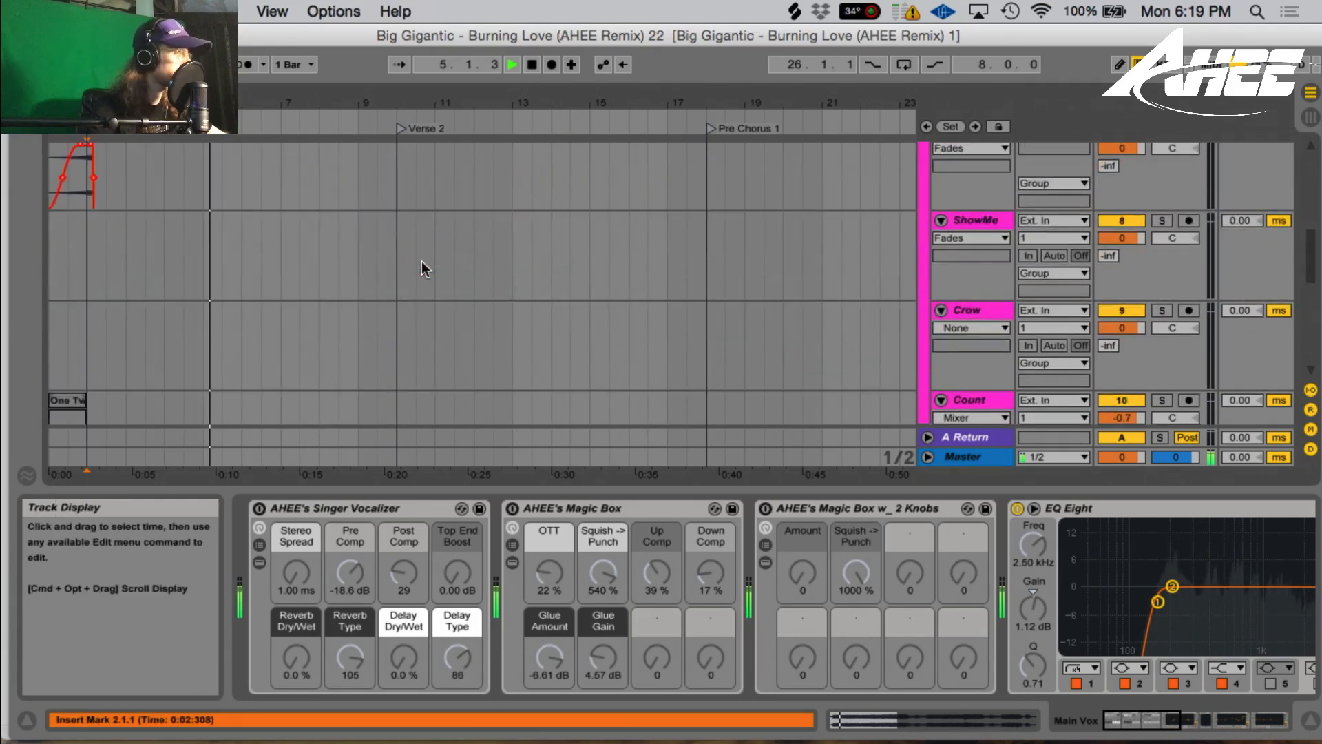
scroll(422, 259, down, 3)
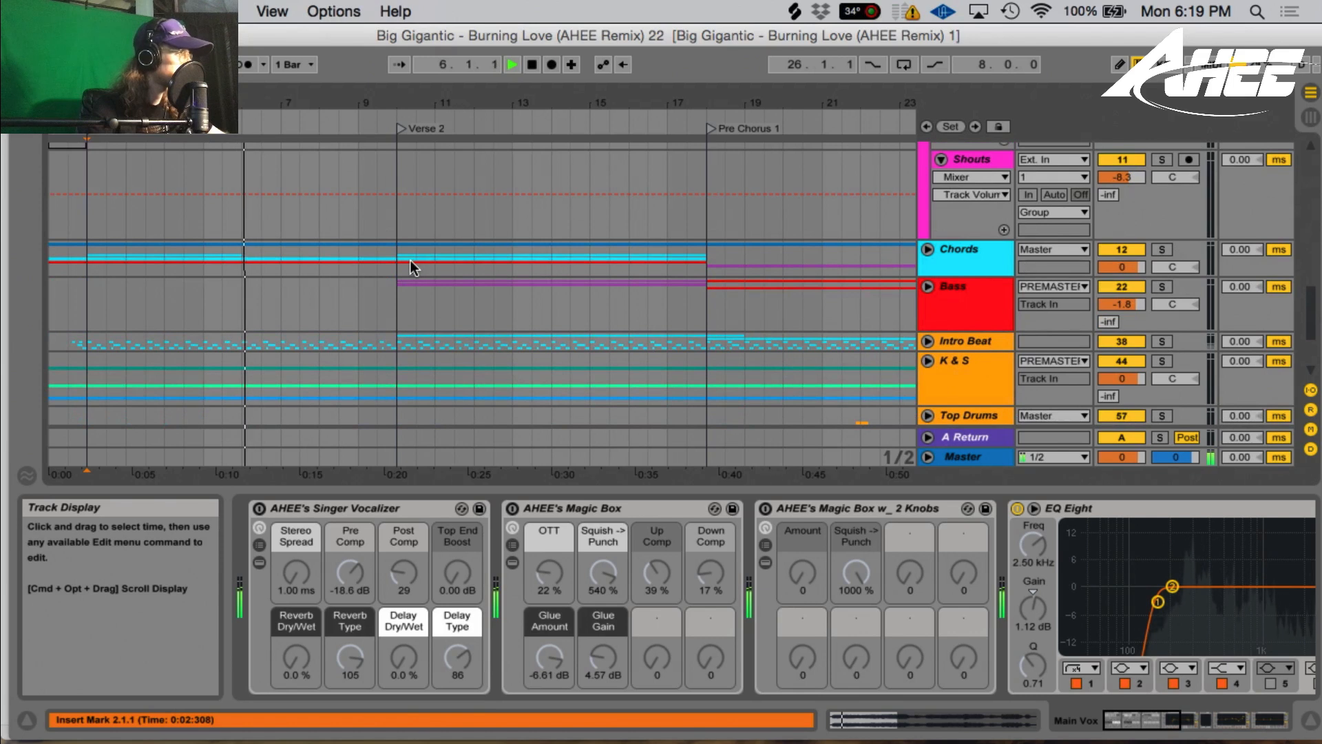
scroll(1163, 418, down, 4)
click(1163, 398)
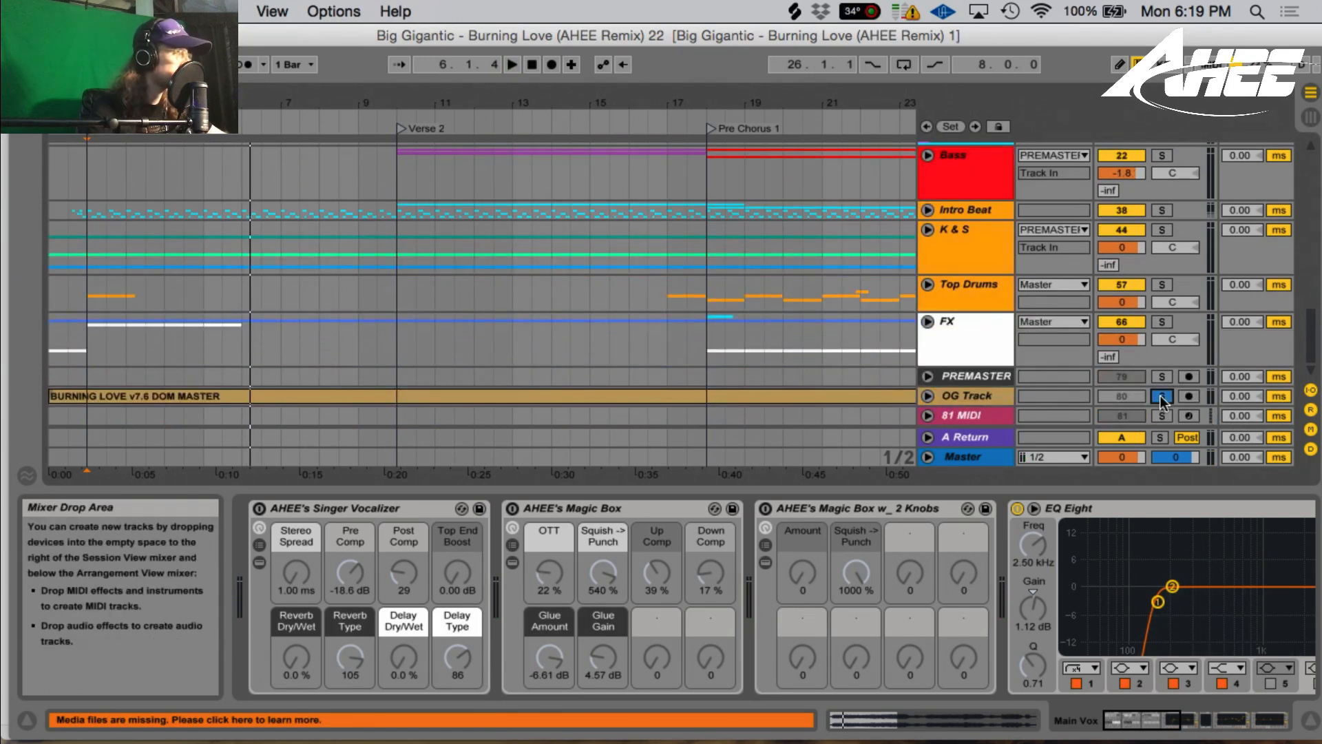
key(space)
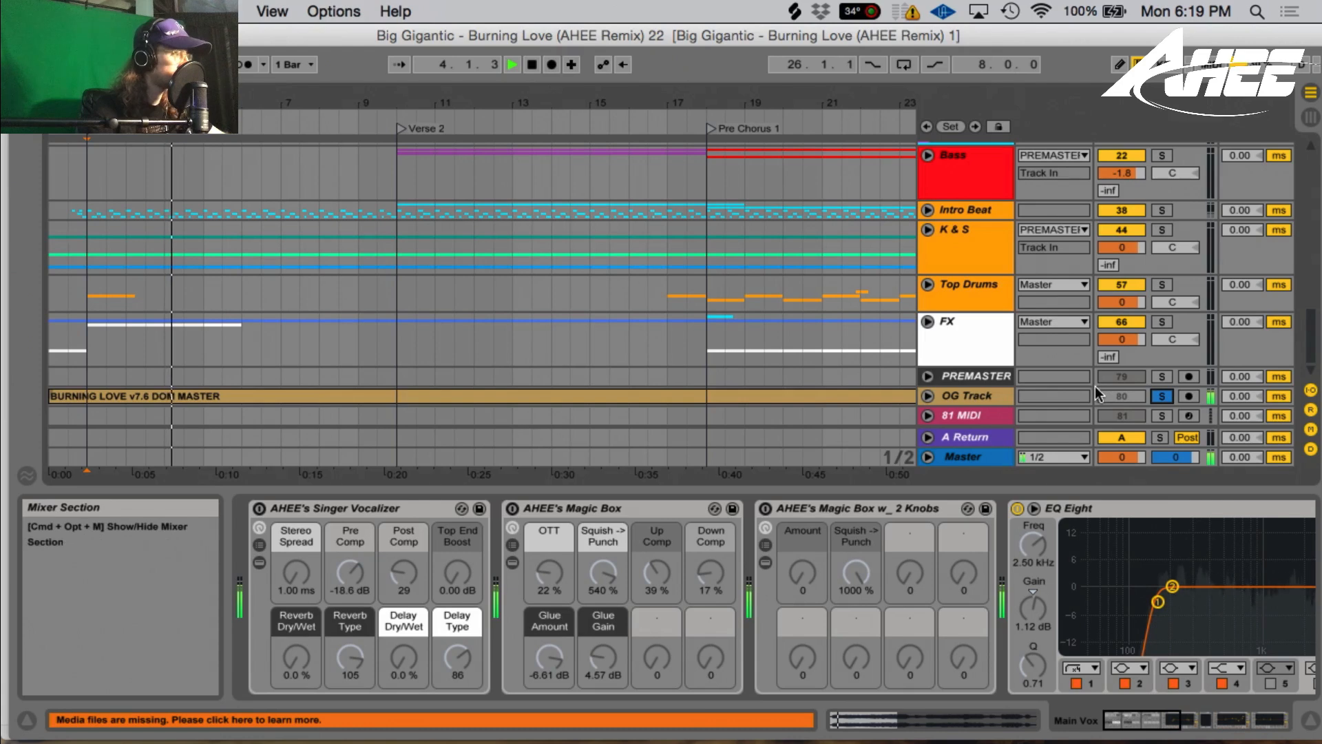
key(space)
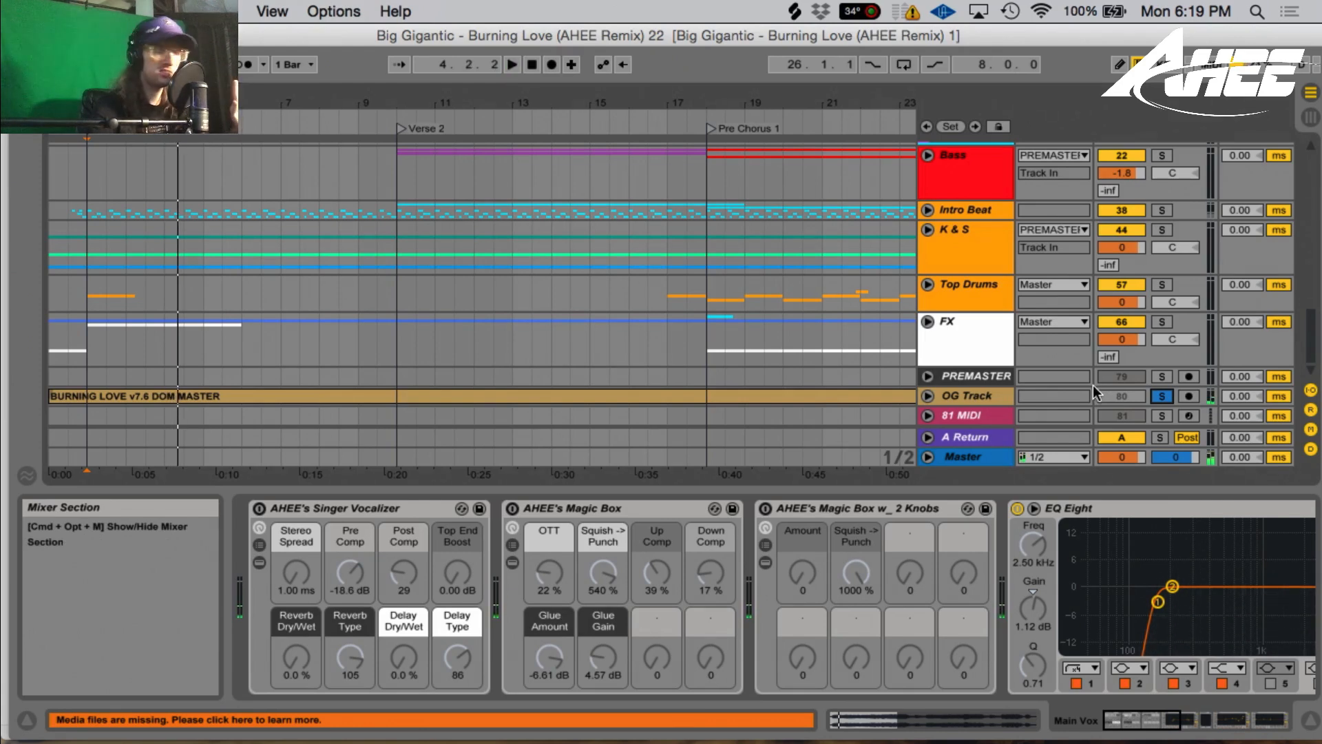
- Solo the Chords group and unfold it to view its individual tracks
scroll(1129, 375, up, 12)
scroll(1124, 378, up, 8)
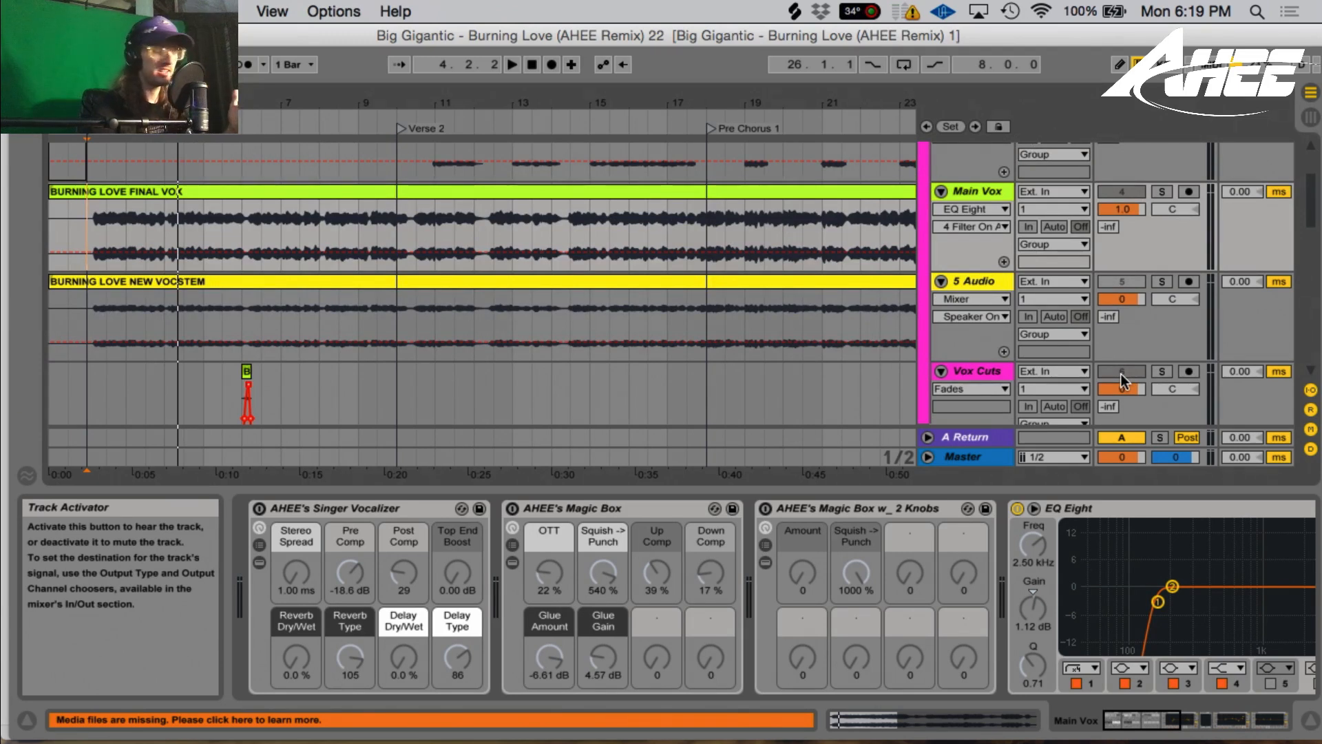
scroll(1173, 365, down, 8)
scroll(1163, 357, down, 5)
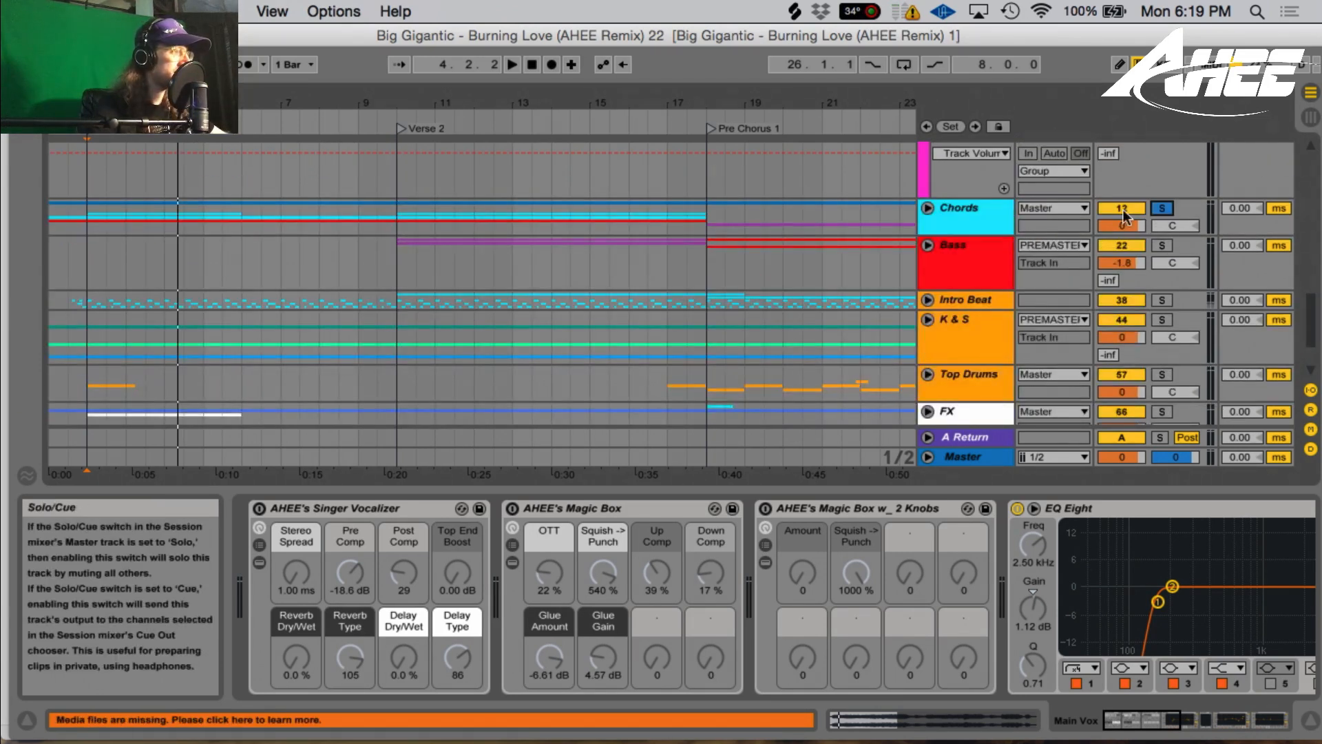
click(928, 207)
scroll(308, 292, down, 5)
scroll(273, 291, down, 5)
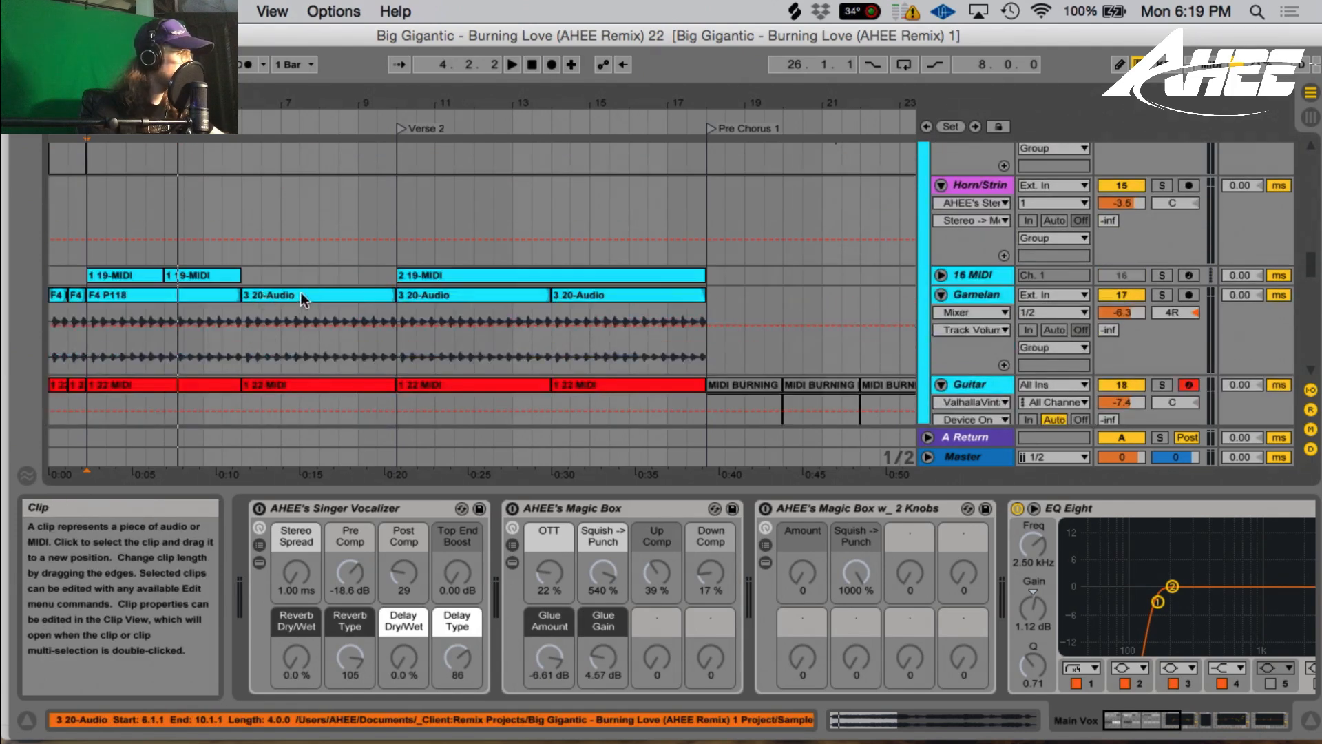
- Solo the Guitar track and play its part from bar 2
click(81, 278)
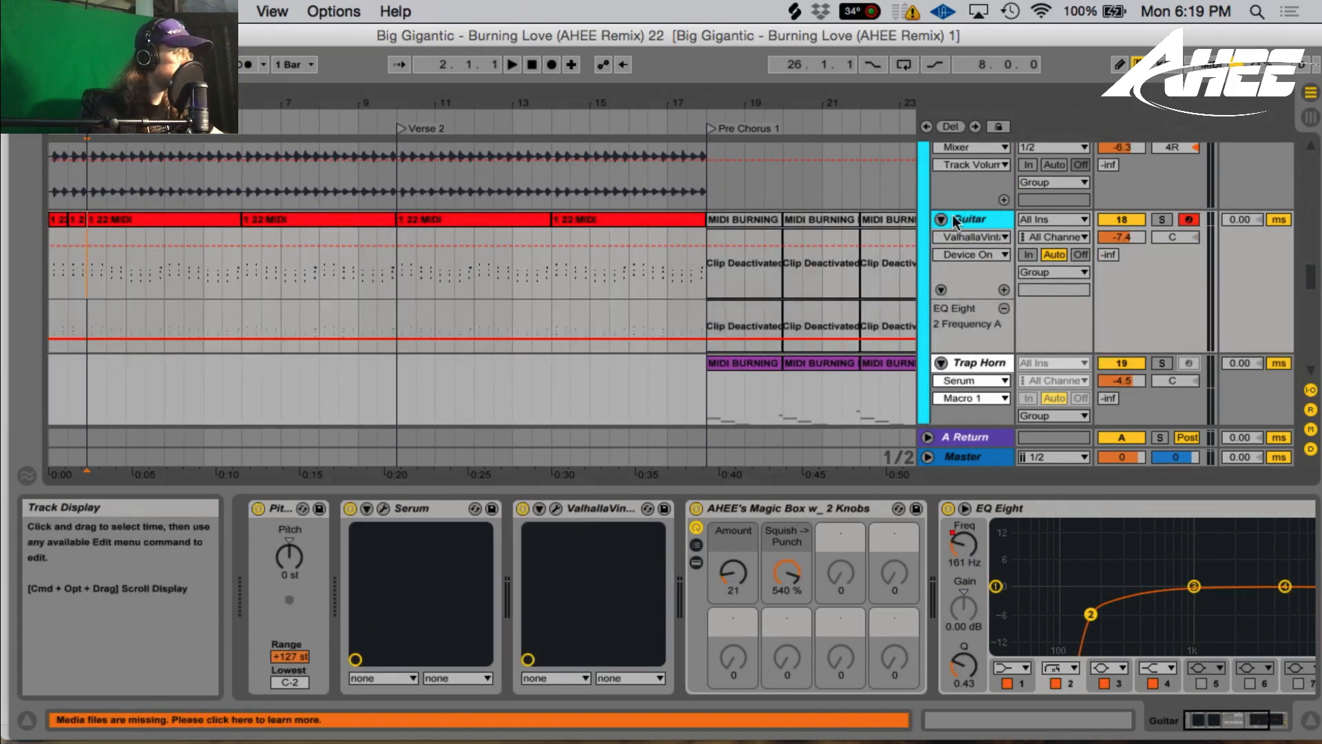
click(1164, 220)
scroll(1169, 231, up, 2)
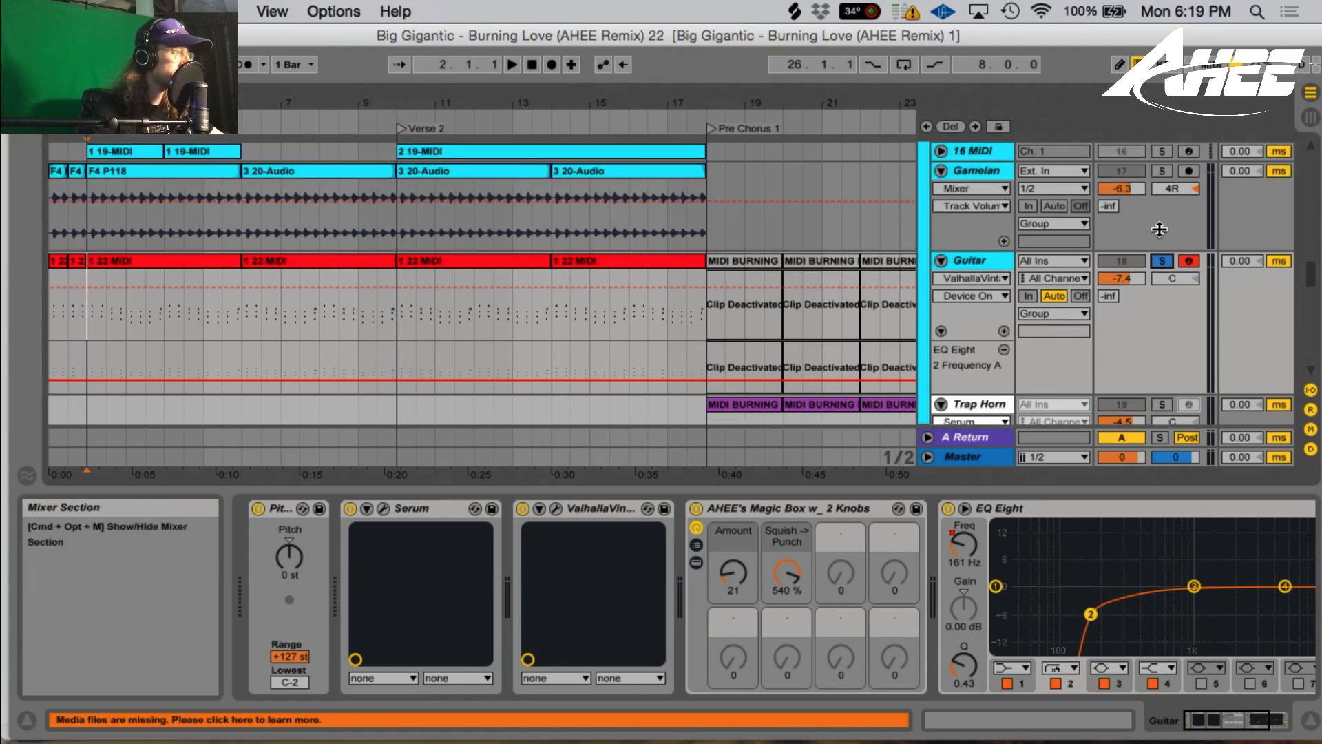
key(space)
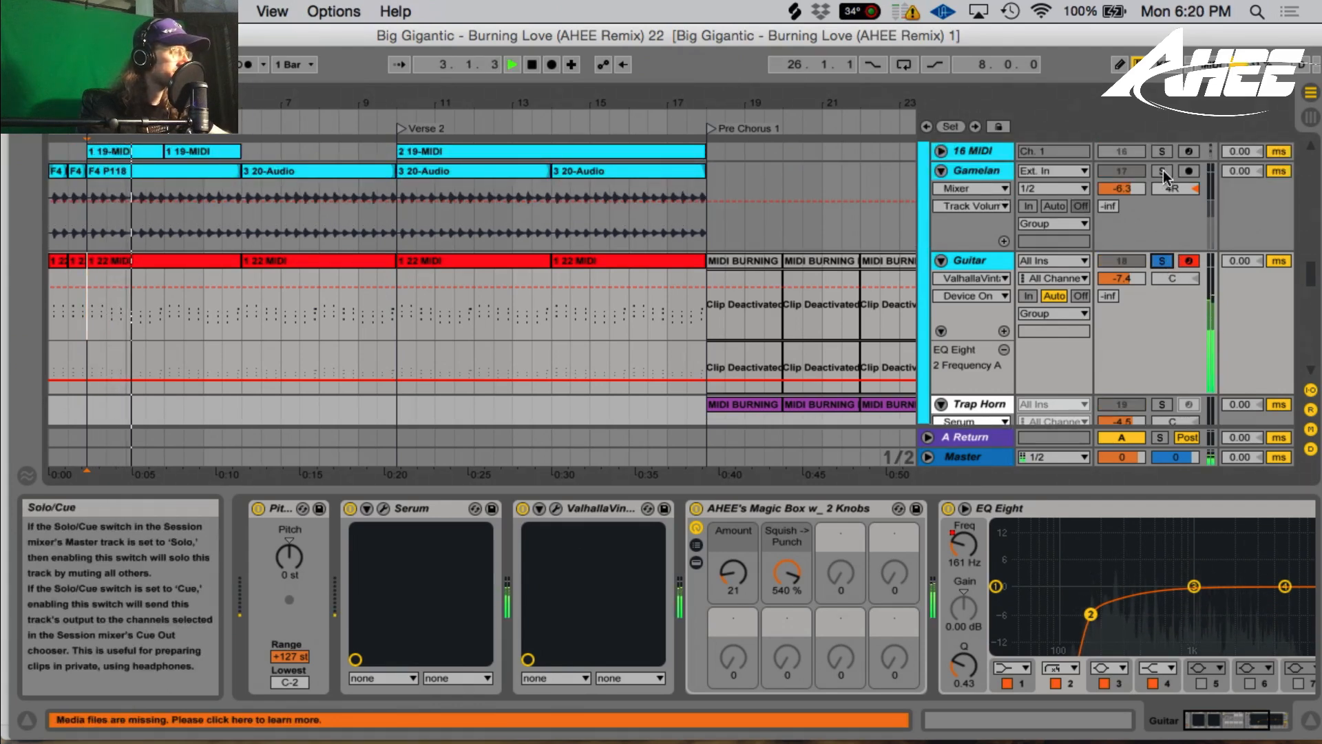
key(space)
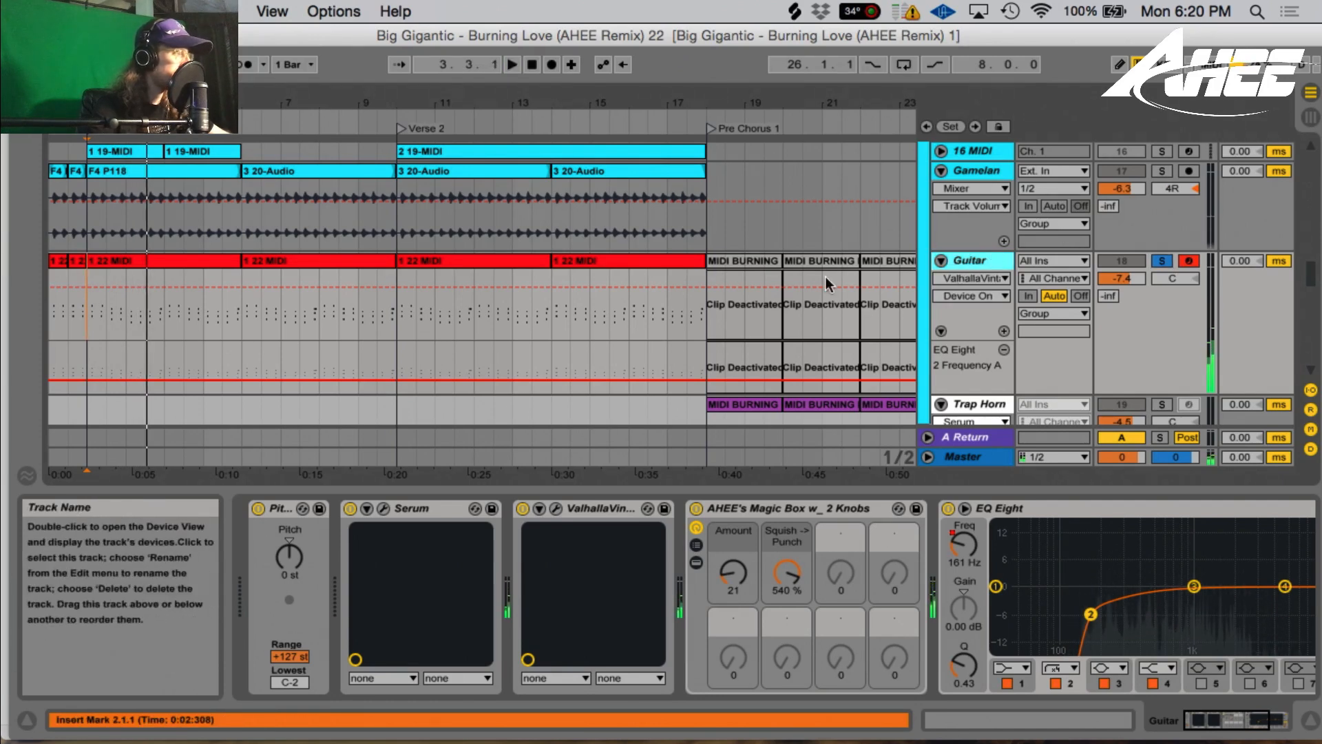
- Inspect the Guitar track's Serum preset, and open the notes of its 22 MIDI clip spanning bars 2 to 6
click(382, 508)
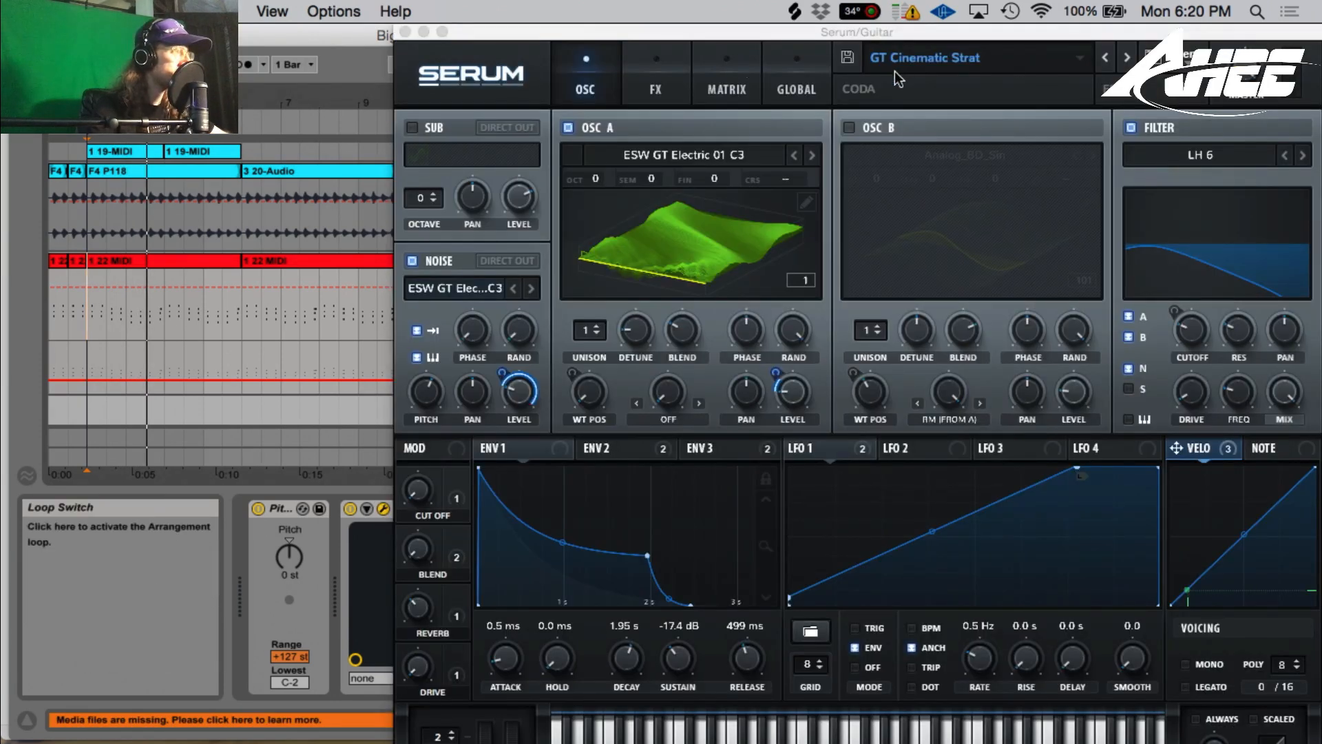
click(405, 32)
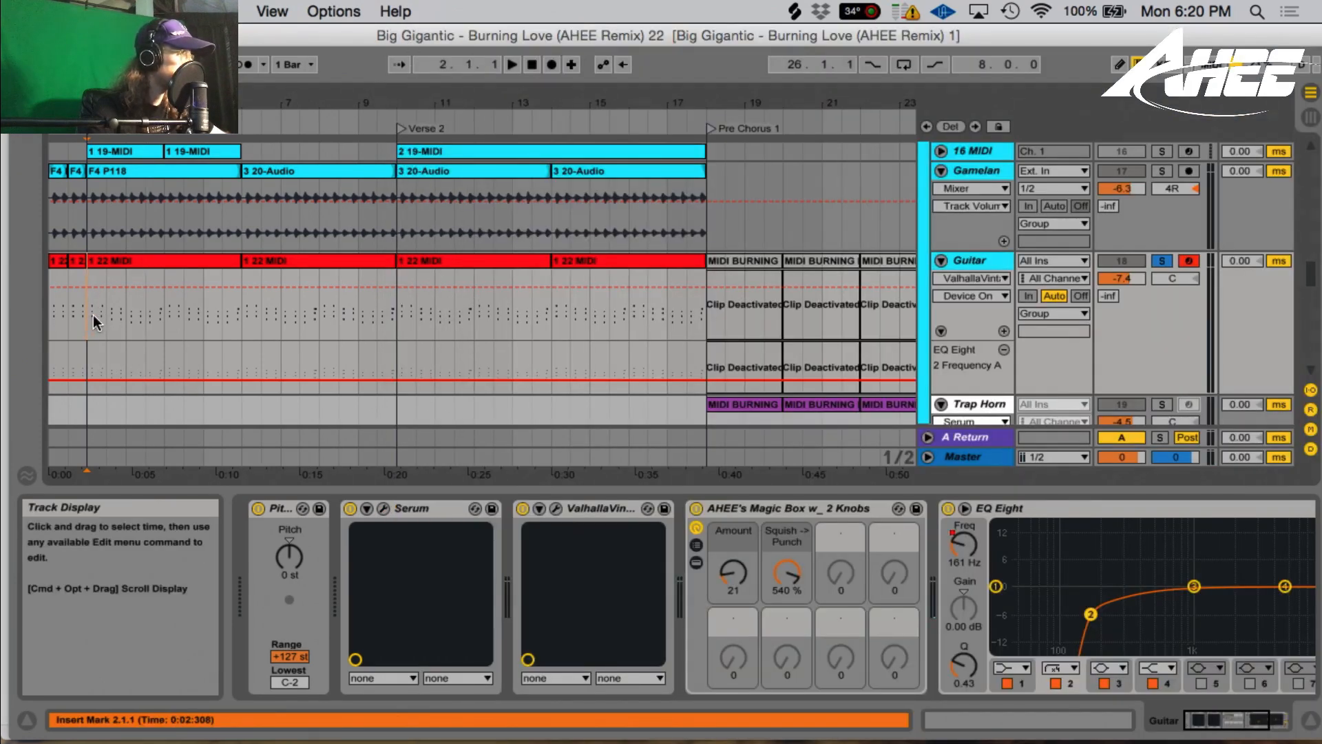
drag(89, 316, 138, 316)
double_click(121, 263)
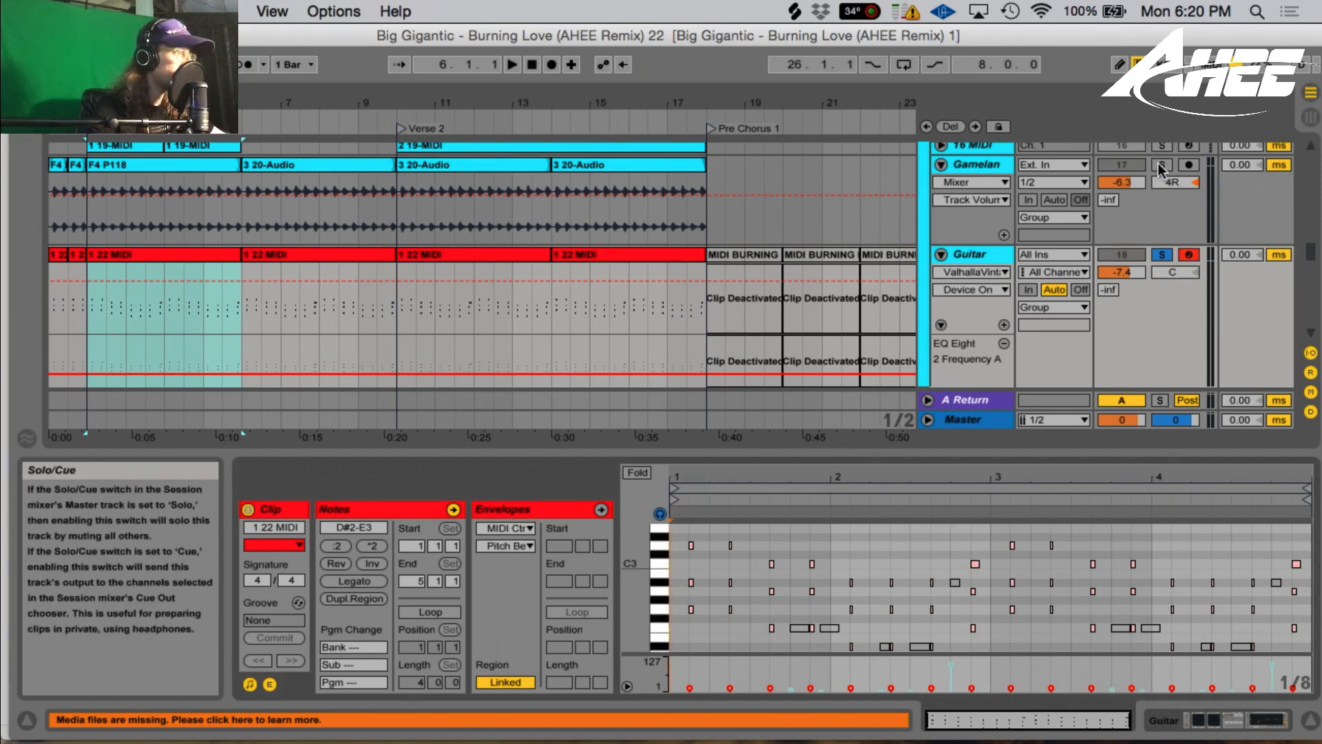
- Solo the Gamelan track, show its device chain and play it from bar 2
click(984, 166)
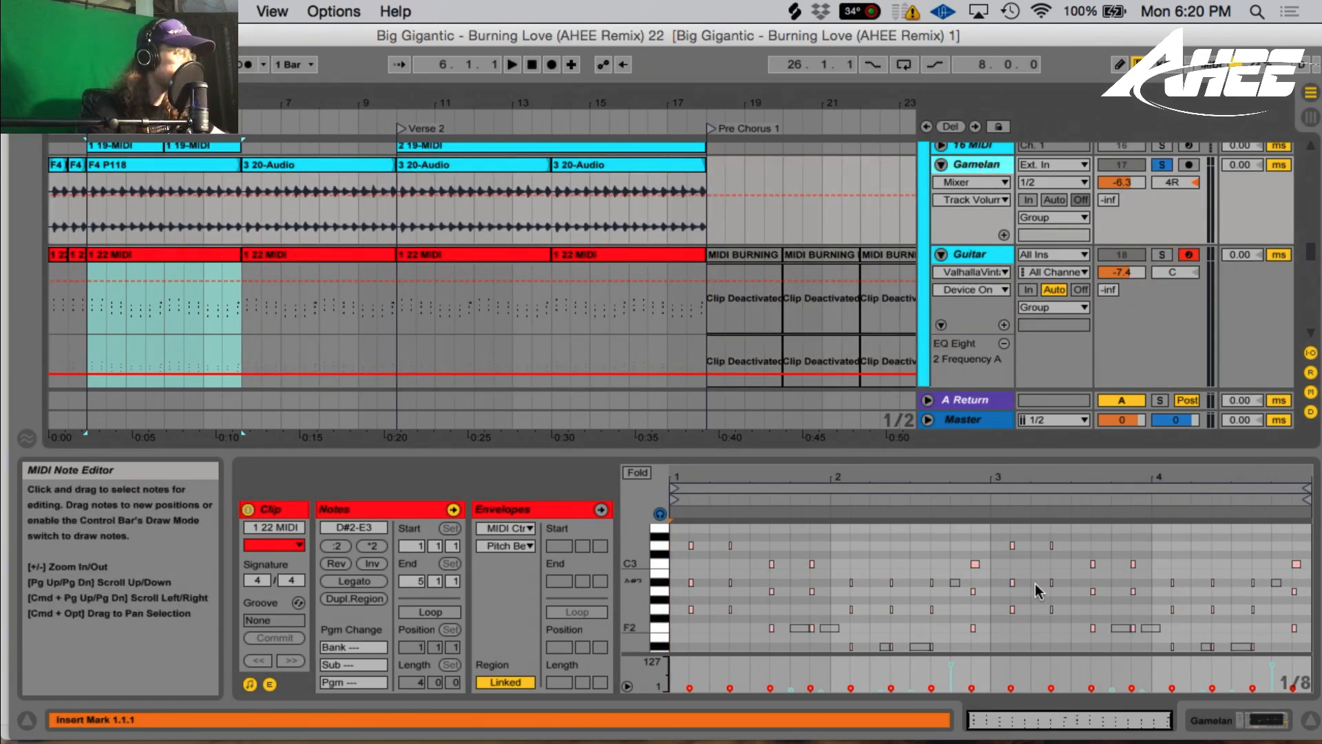
click(1213, 721)
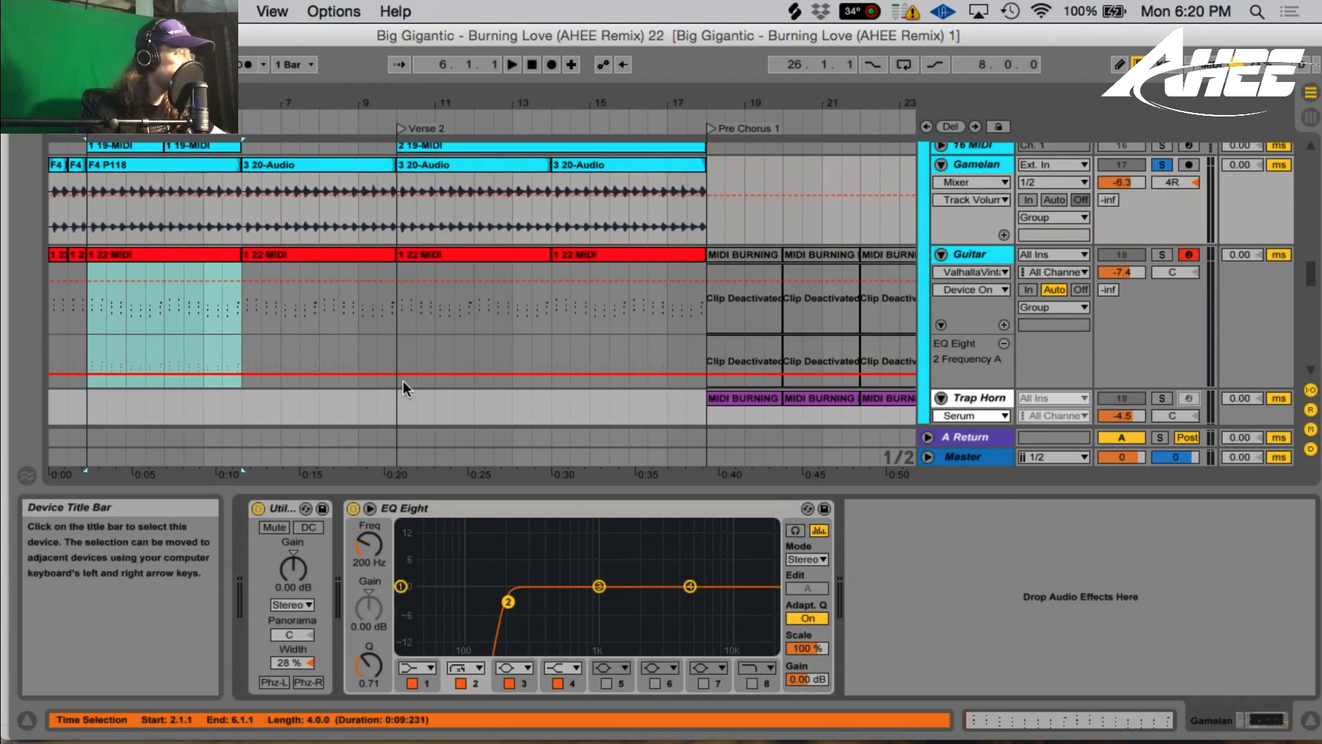
key(space)
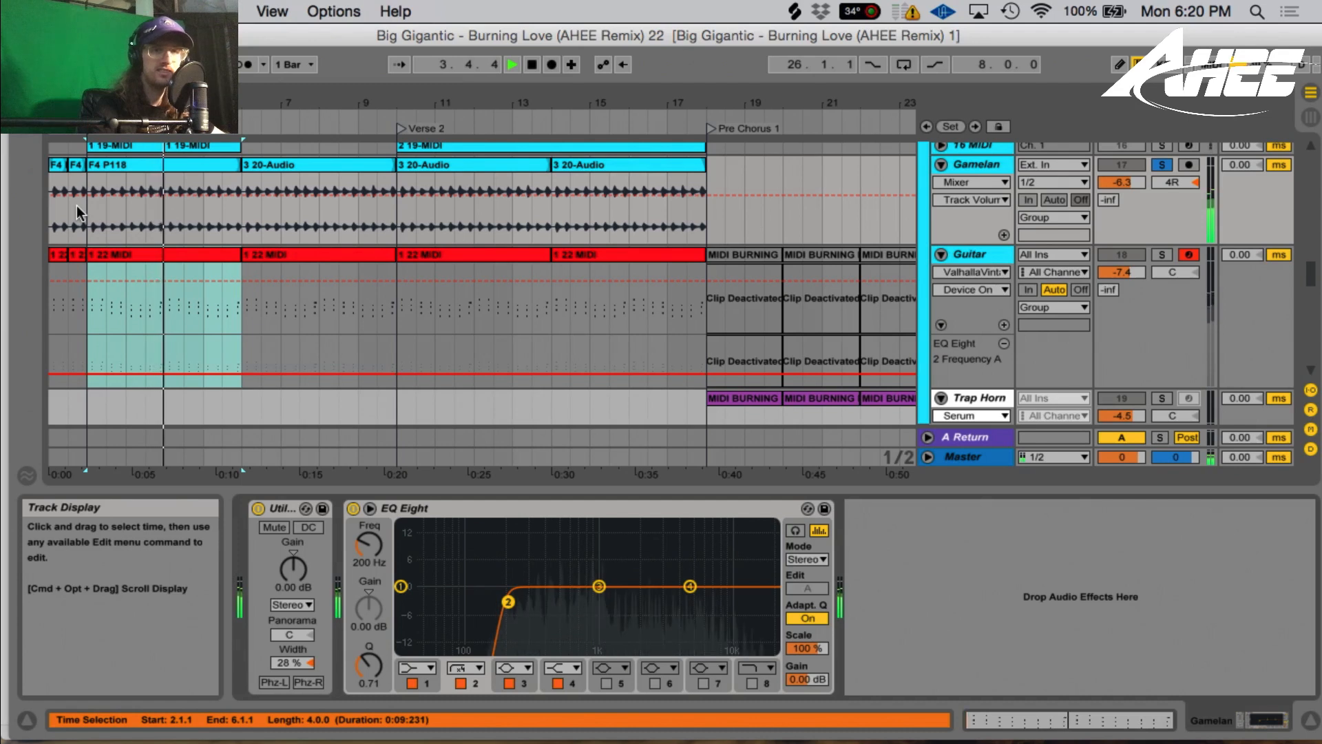
key(space)
- Solo the Guitar together with the Gamelan, play both, and open the SPAN analyzer on the Master track
click(1156, 255)
key(space)
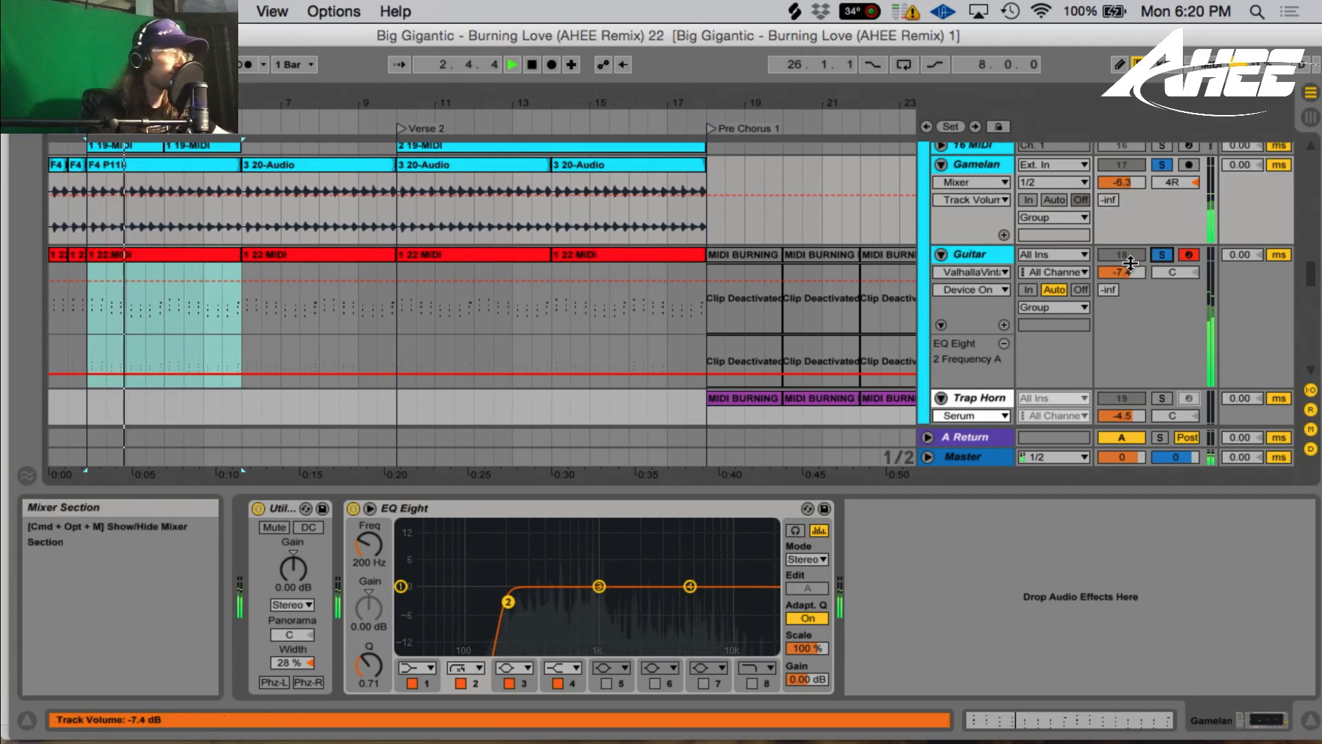
click(985, 461)
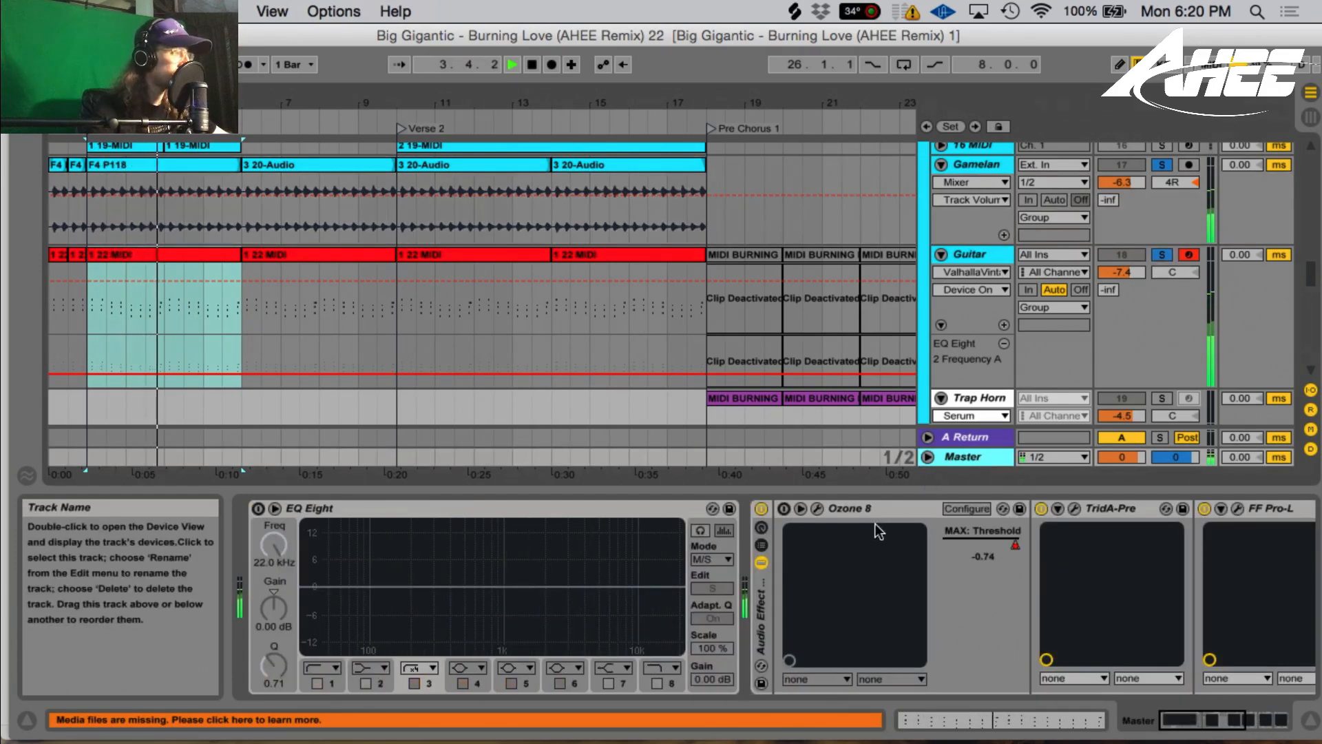
key(space)
click(1246, 722)
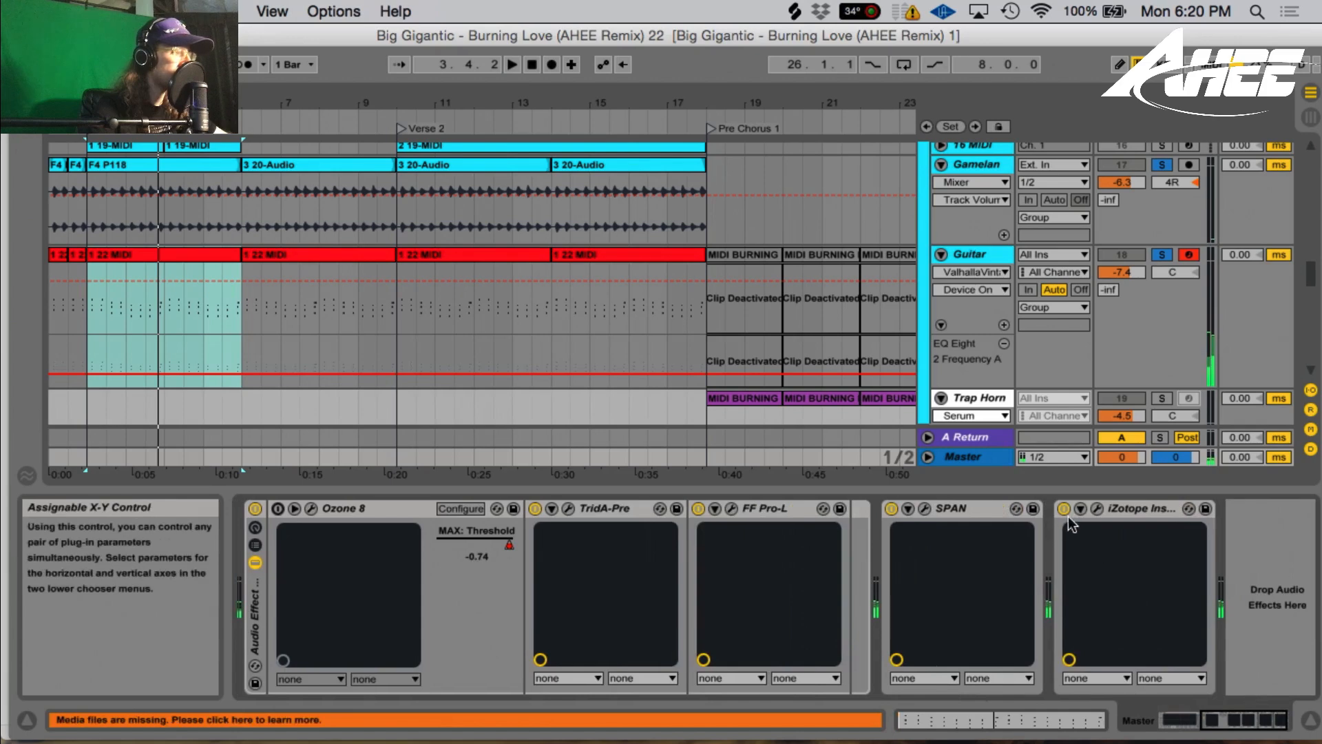
click(916, 508)
key(space)
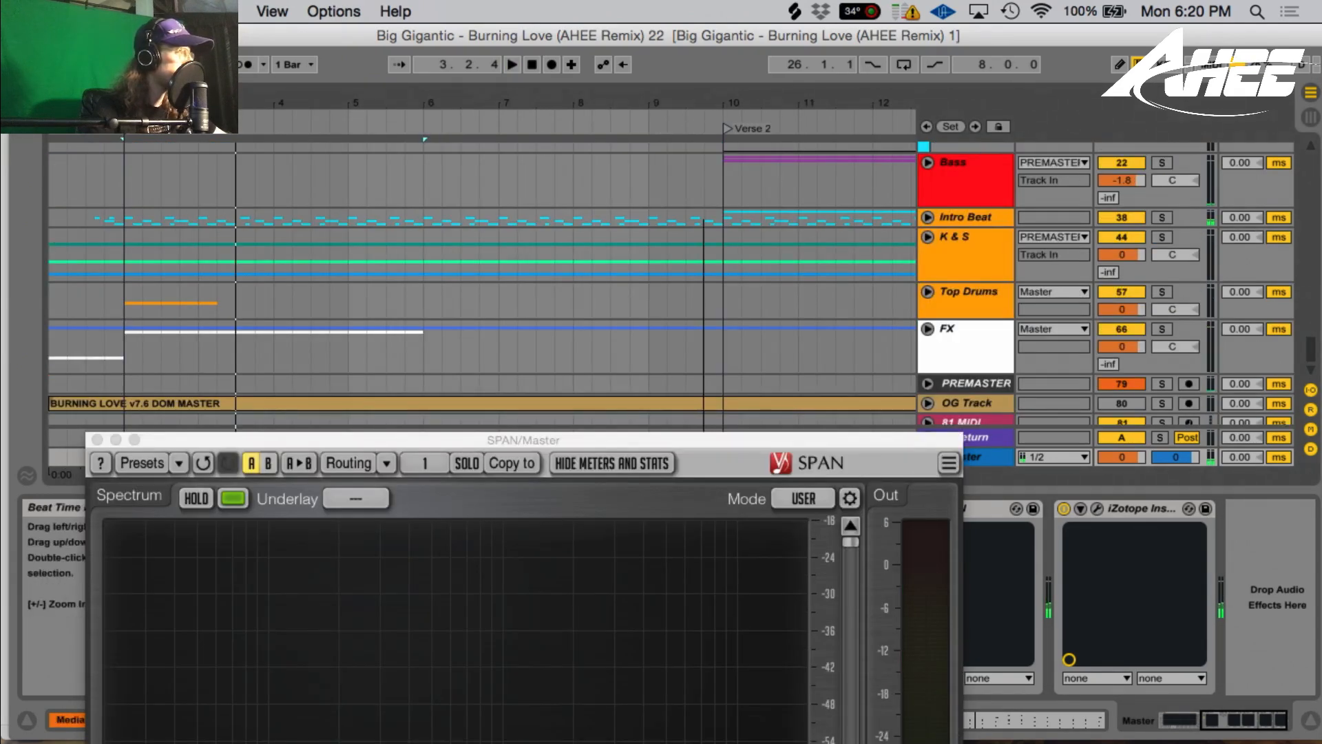
- Solo Deep Reese in the Bass group and play it from Verse 2, and switch the solo to Mid Reese
drag(704, 101, 419, 91)
click(1165, 163)
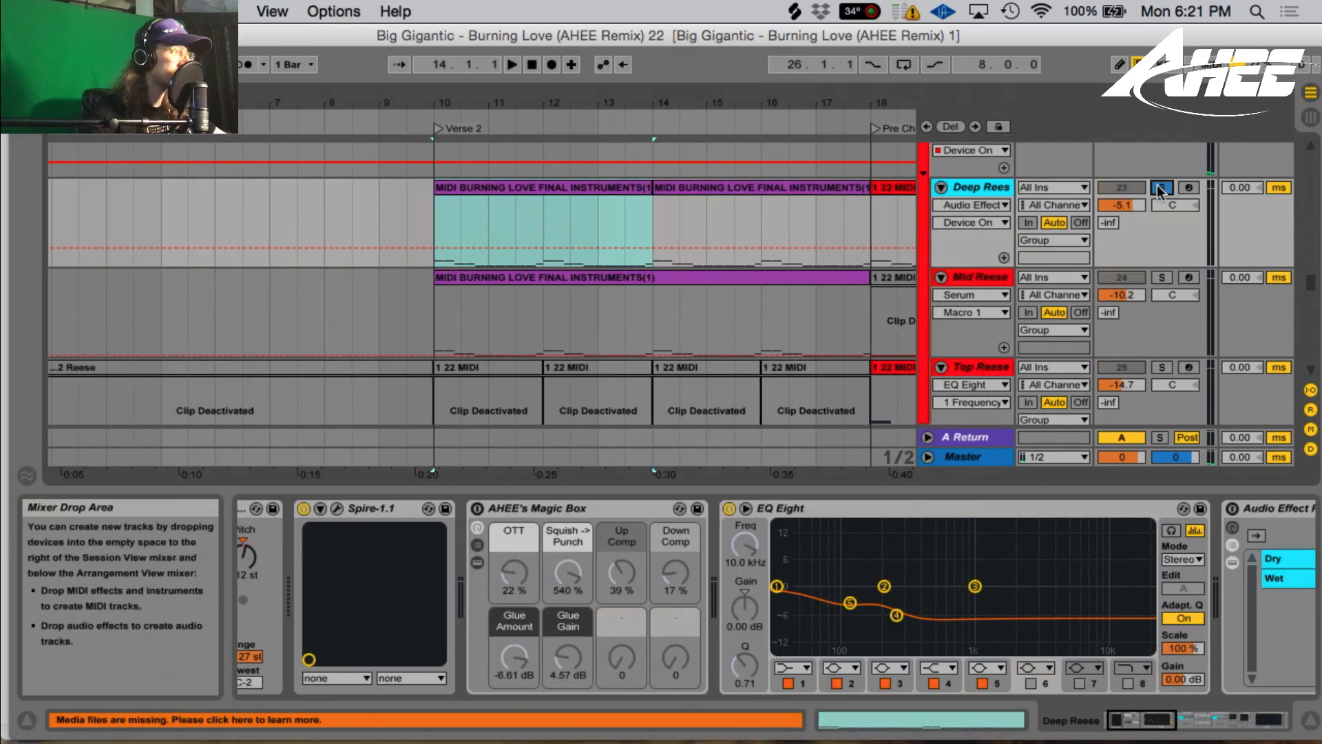
key(space)
click(1163, 187)
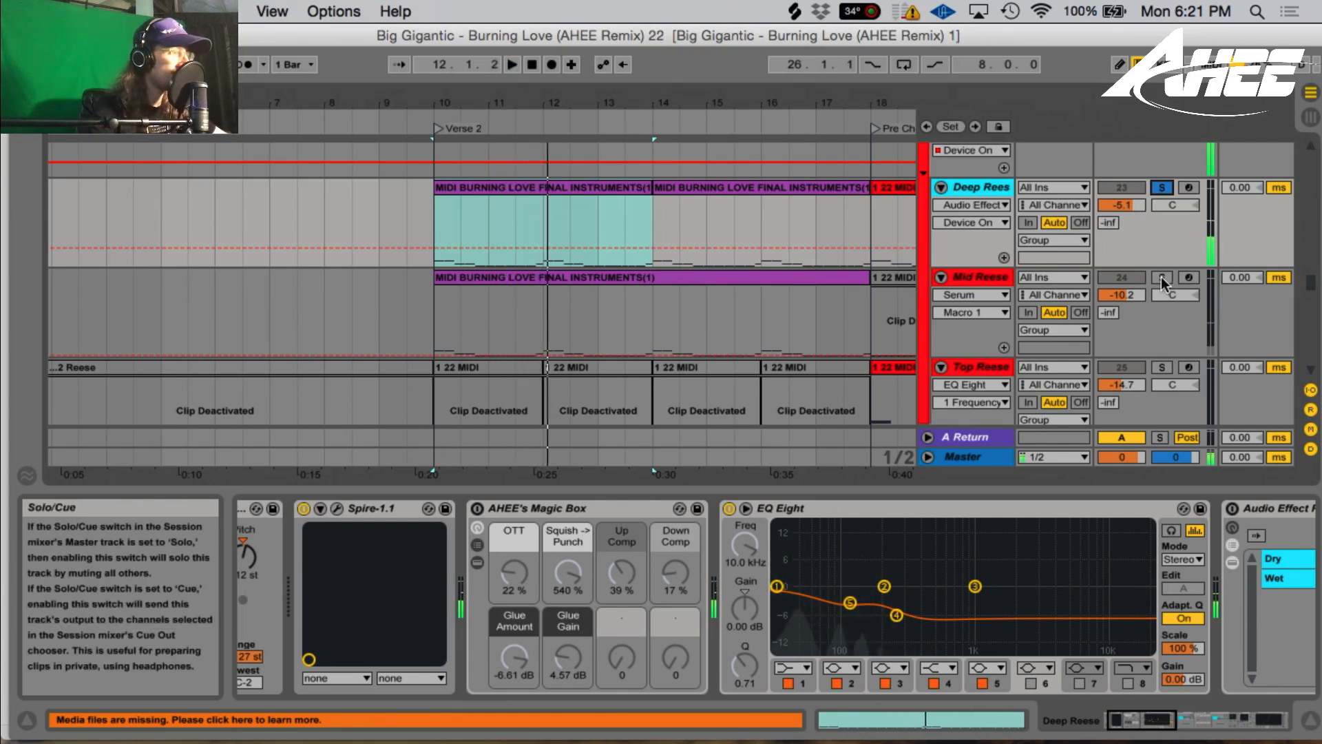
click(972, 279)
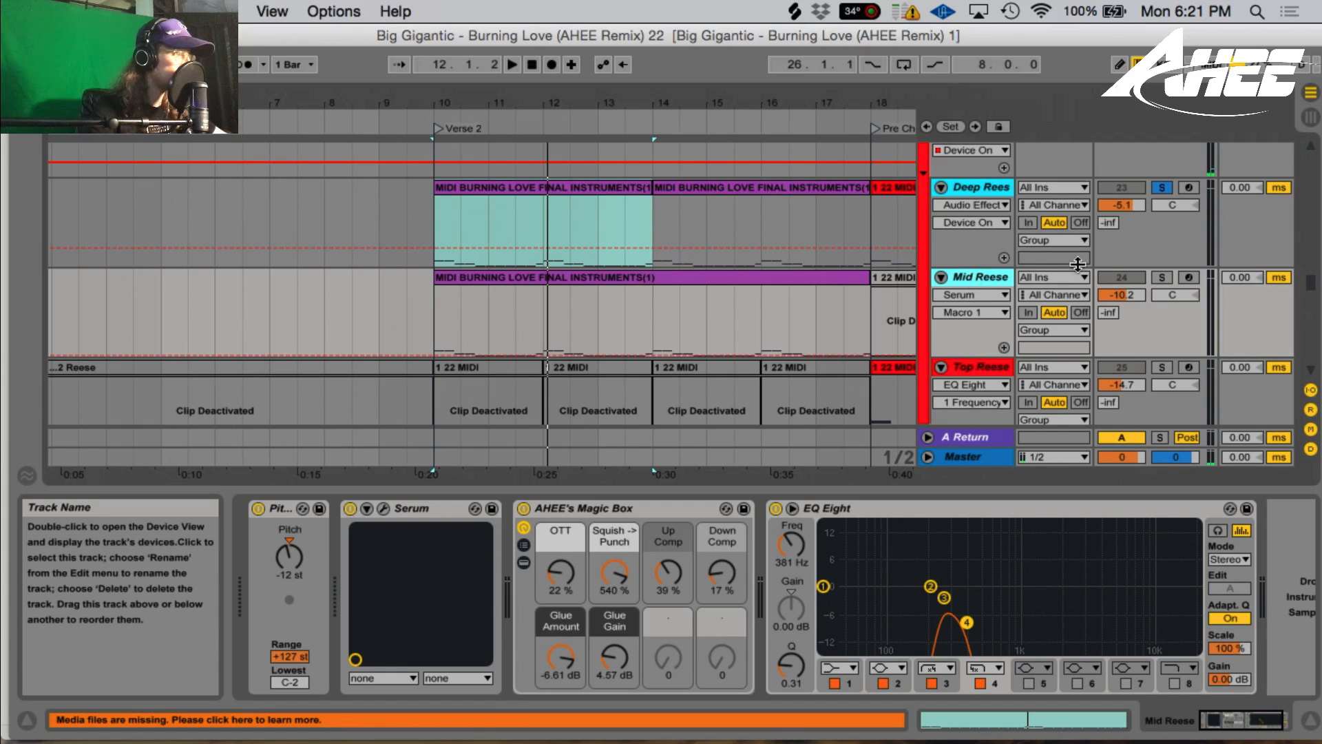
click(1162, 277)
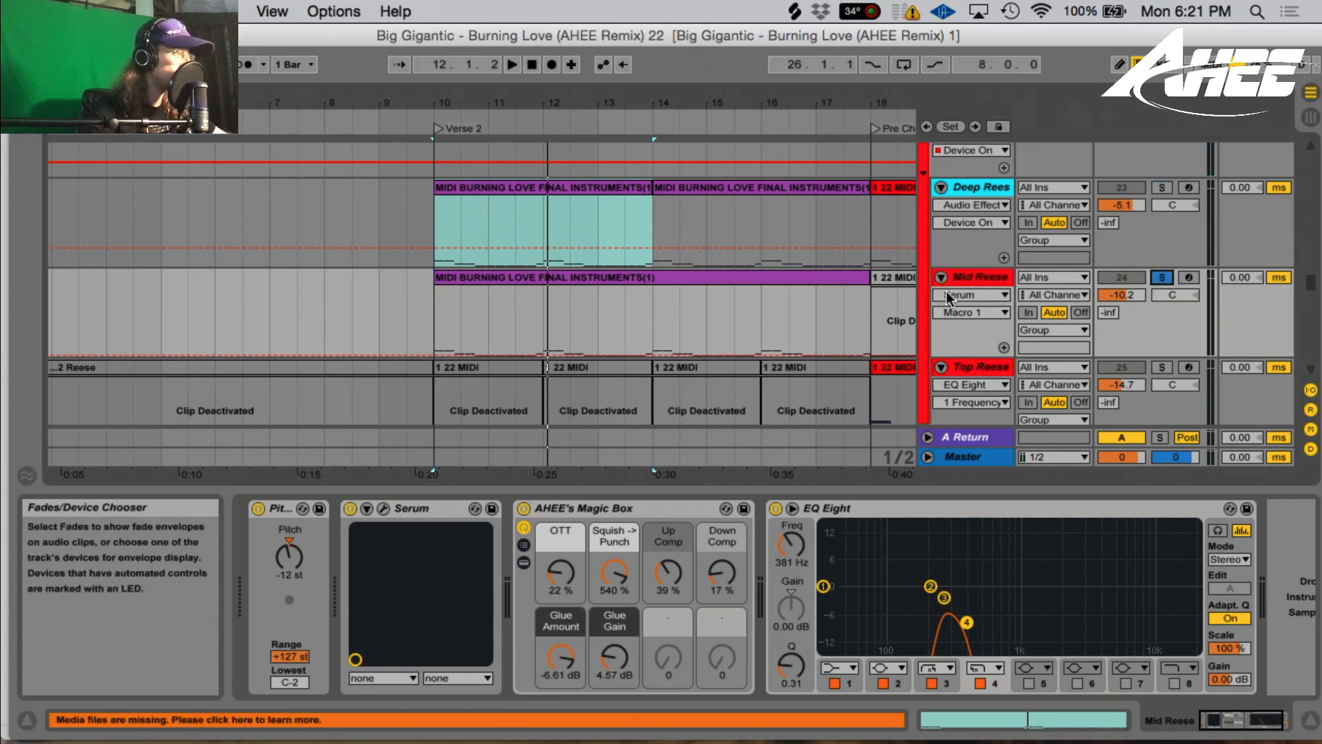
- Show the Deep Reese device chain and inspect its Spire-1.1 synth settings, closing the synth window when done
click(968, 193)
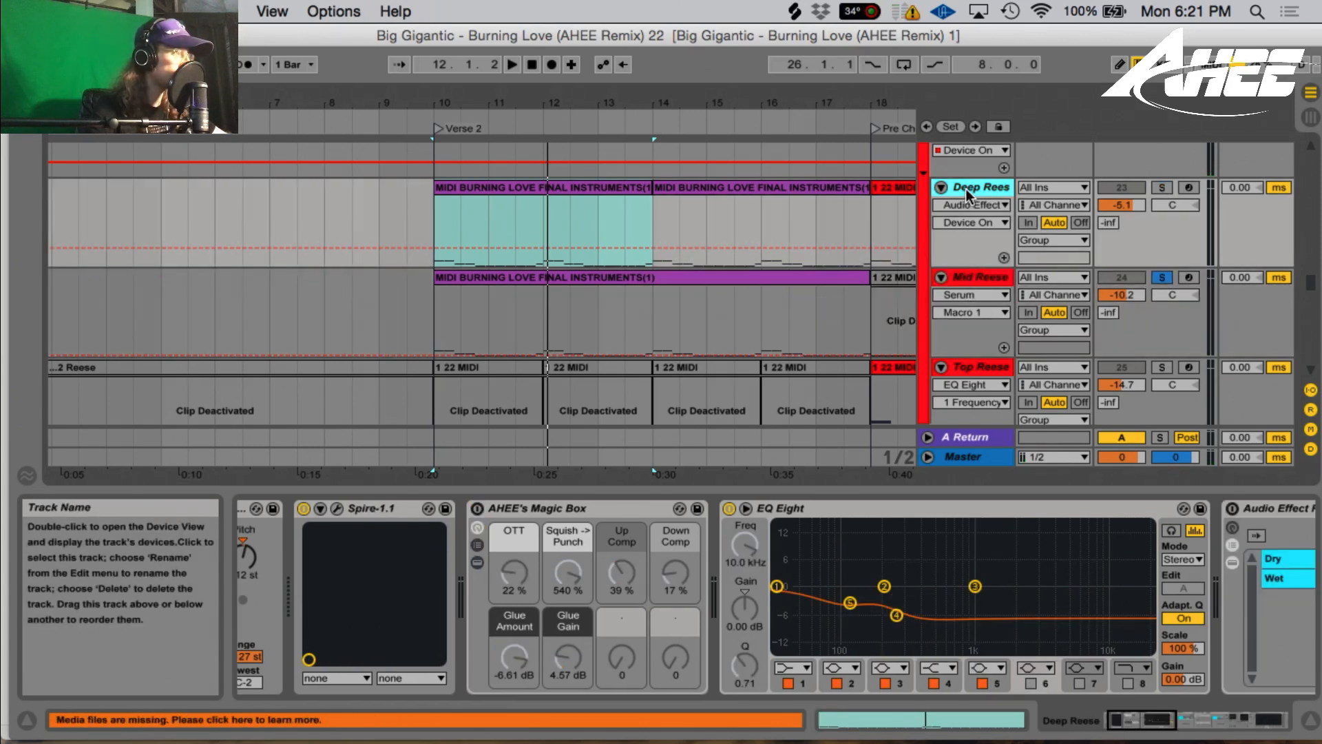
click(337, 508)
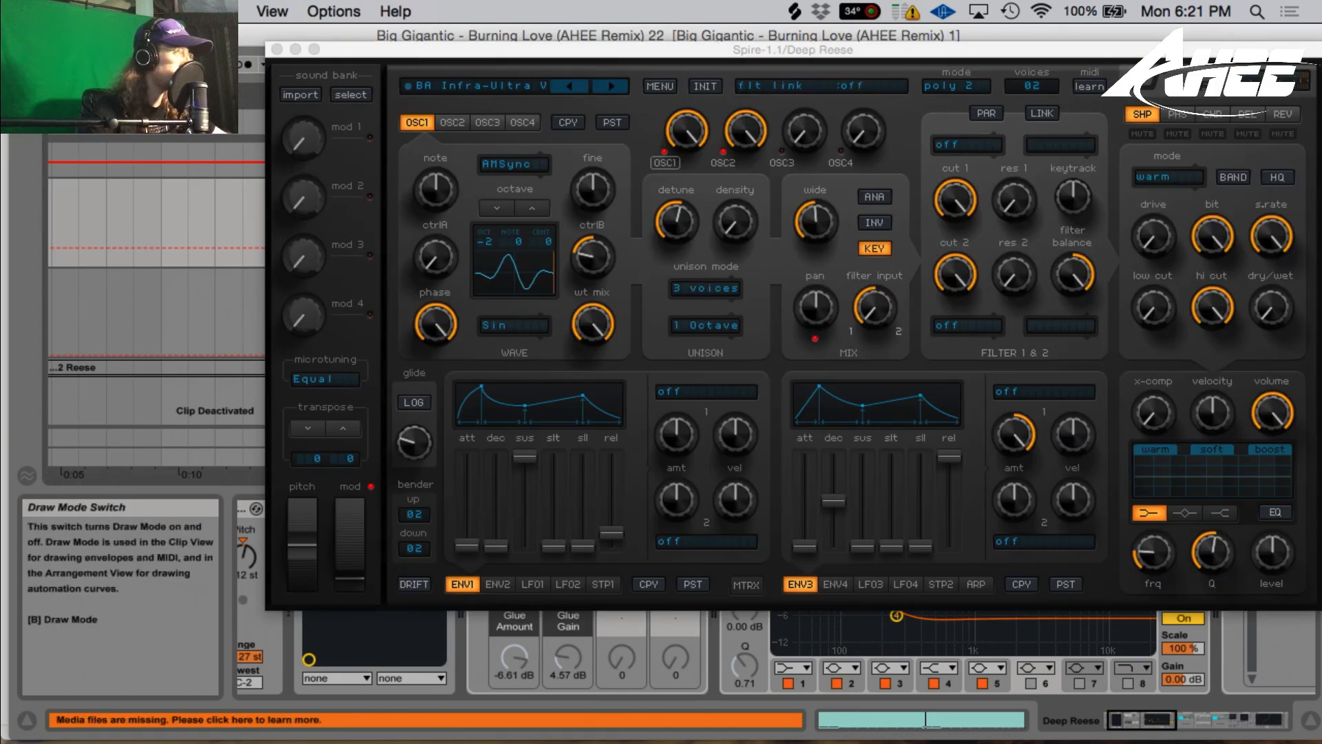
click(277, 50)
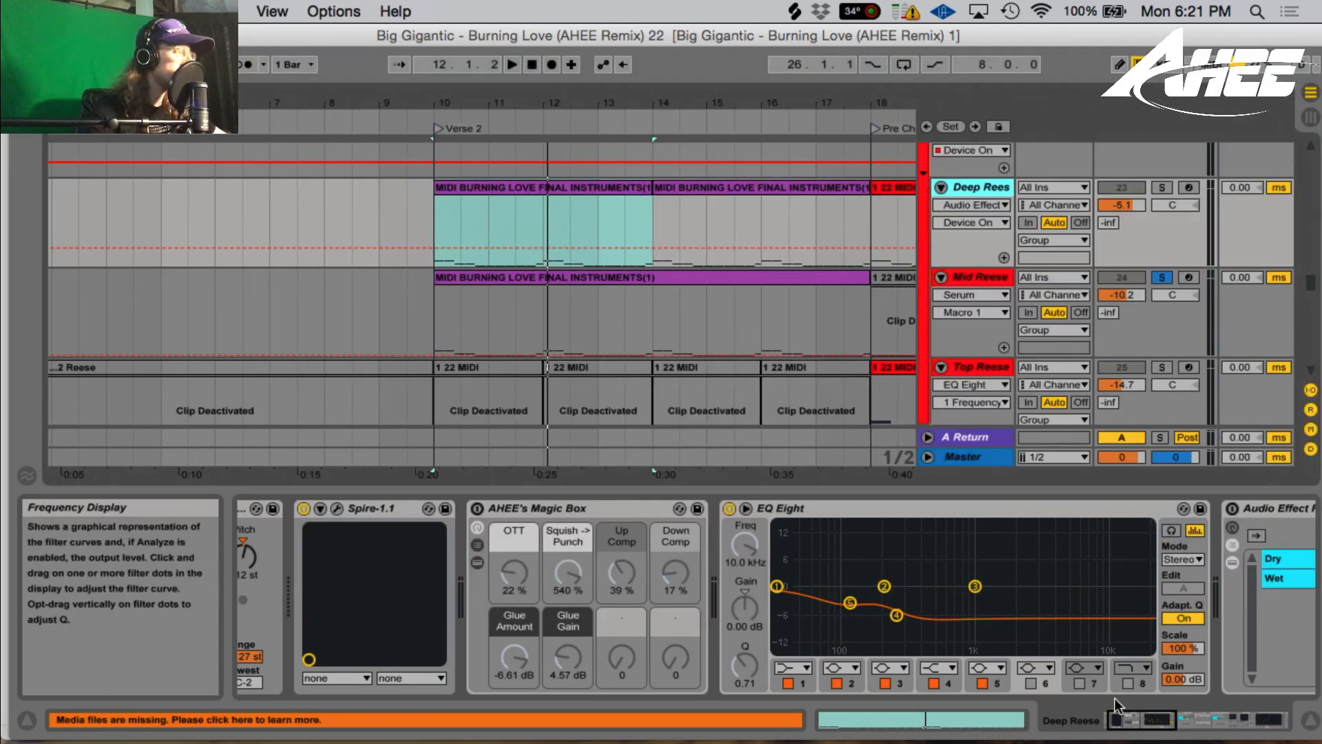
- Look over the remaining Deep Reese effects, show the Mid Reese device chain and inspect its Serum synth, closing its window when done
mouse_move(1151, 719)
mouse_down()
mouse_move(1188, 719)
mouse_move(1175, 719)
mouse_up()
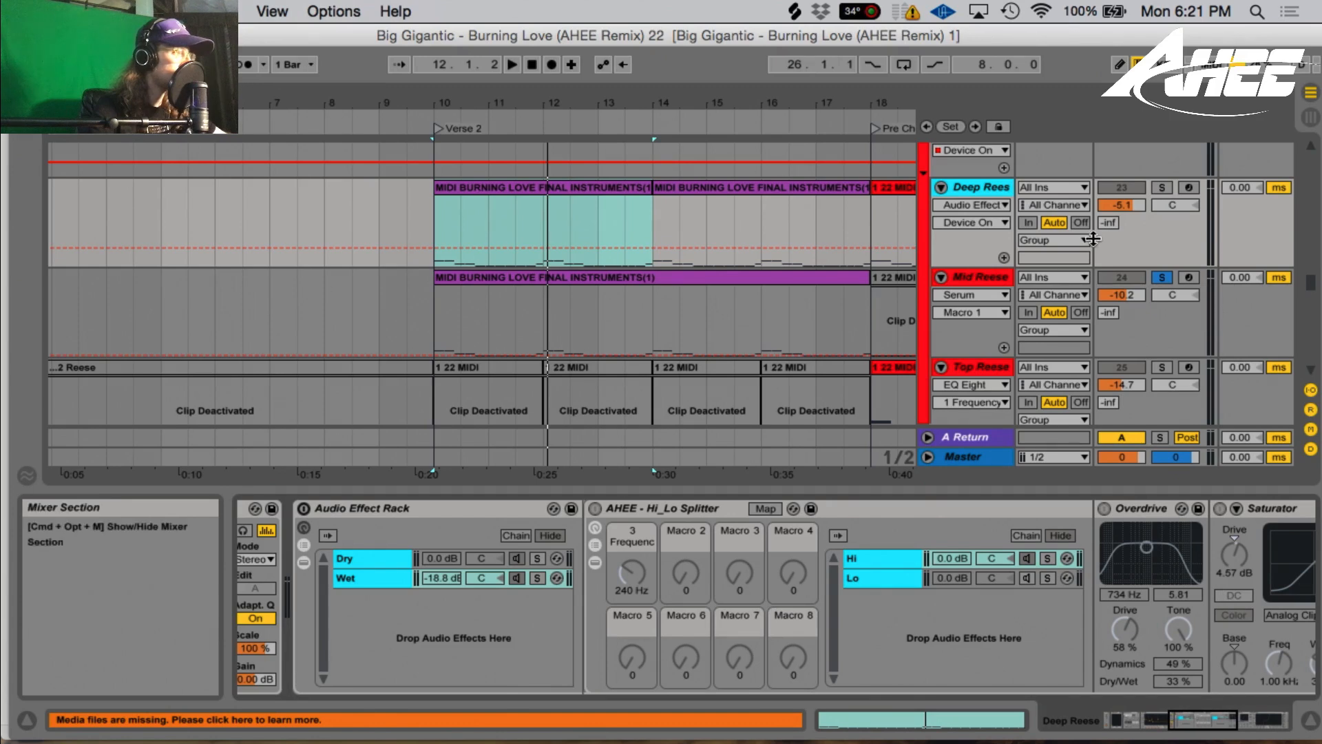
click(974, 278)
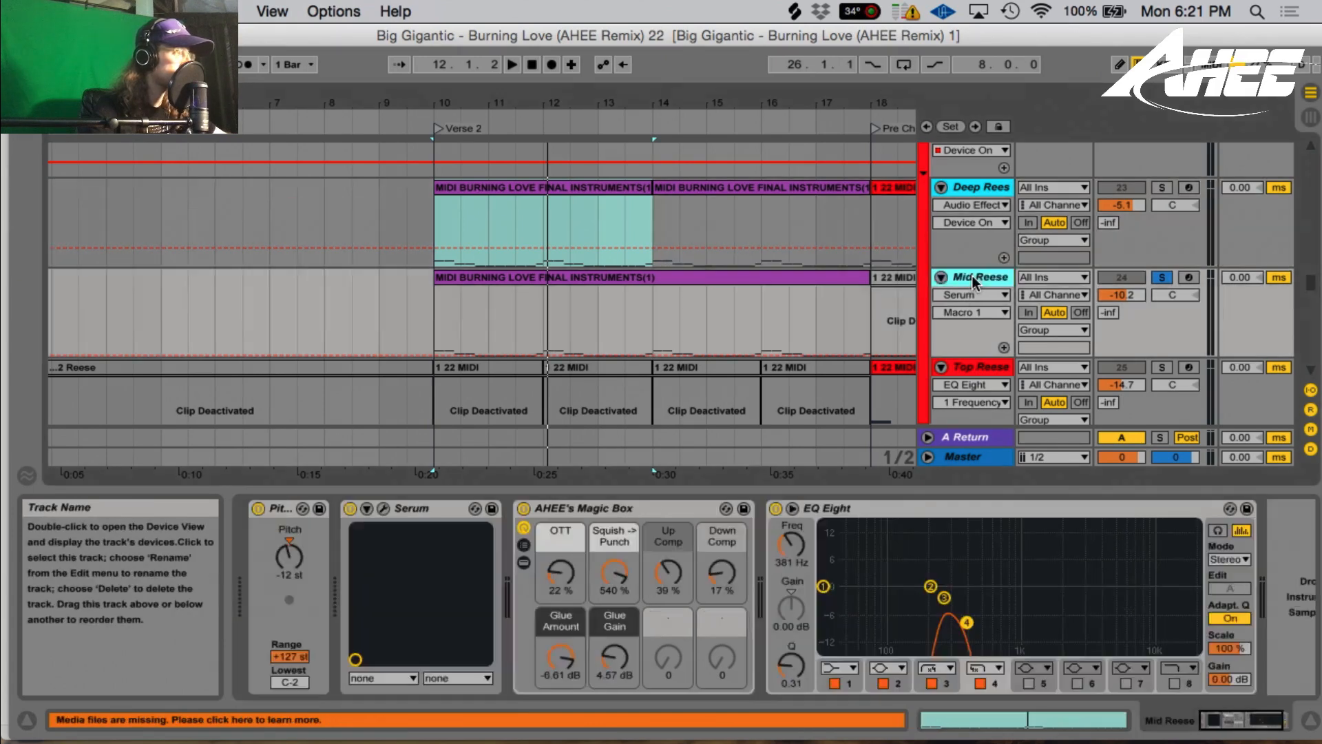
click(383, 508)
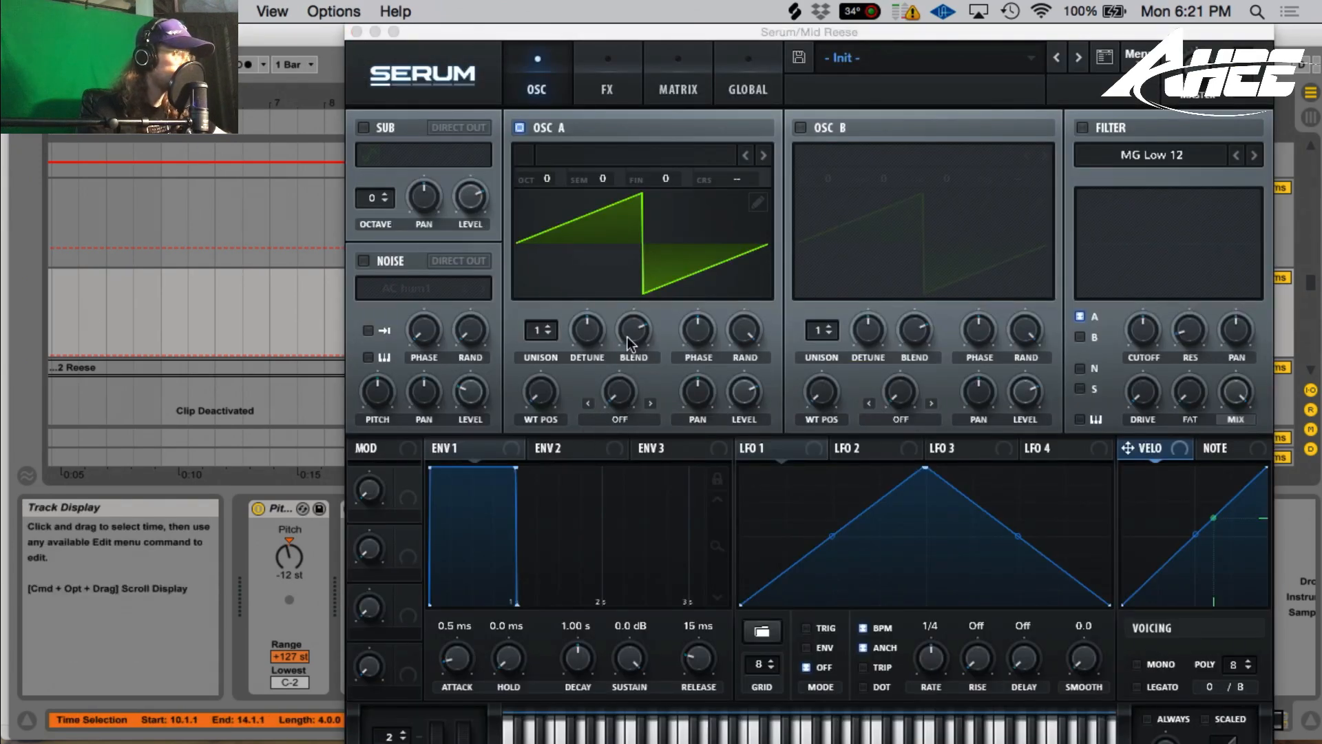
click(590, 97)
click(546, 89)
click(356, 32)
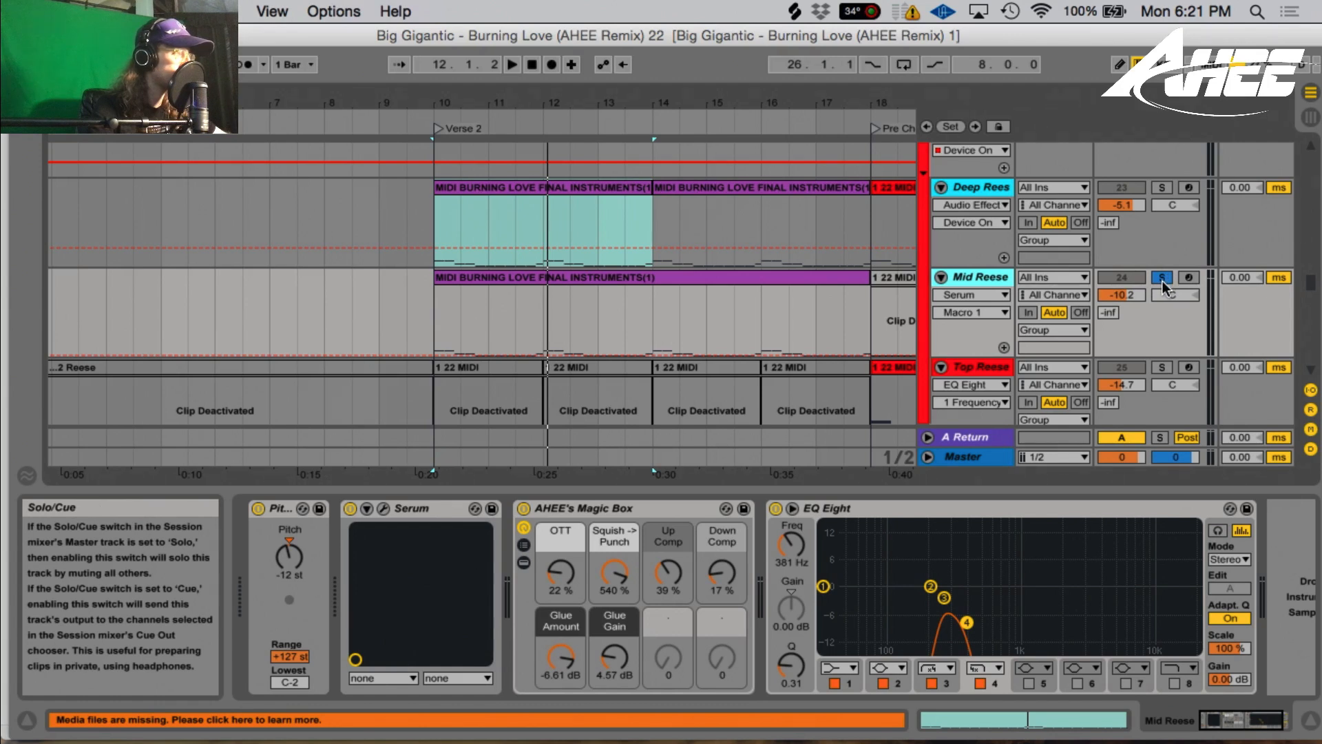
- Play the soloed Mid Reese from Verse 2, add Deep Reese to the solo, and stop playback
key(space)
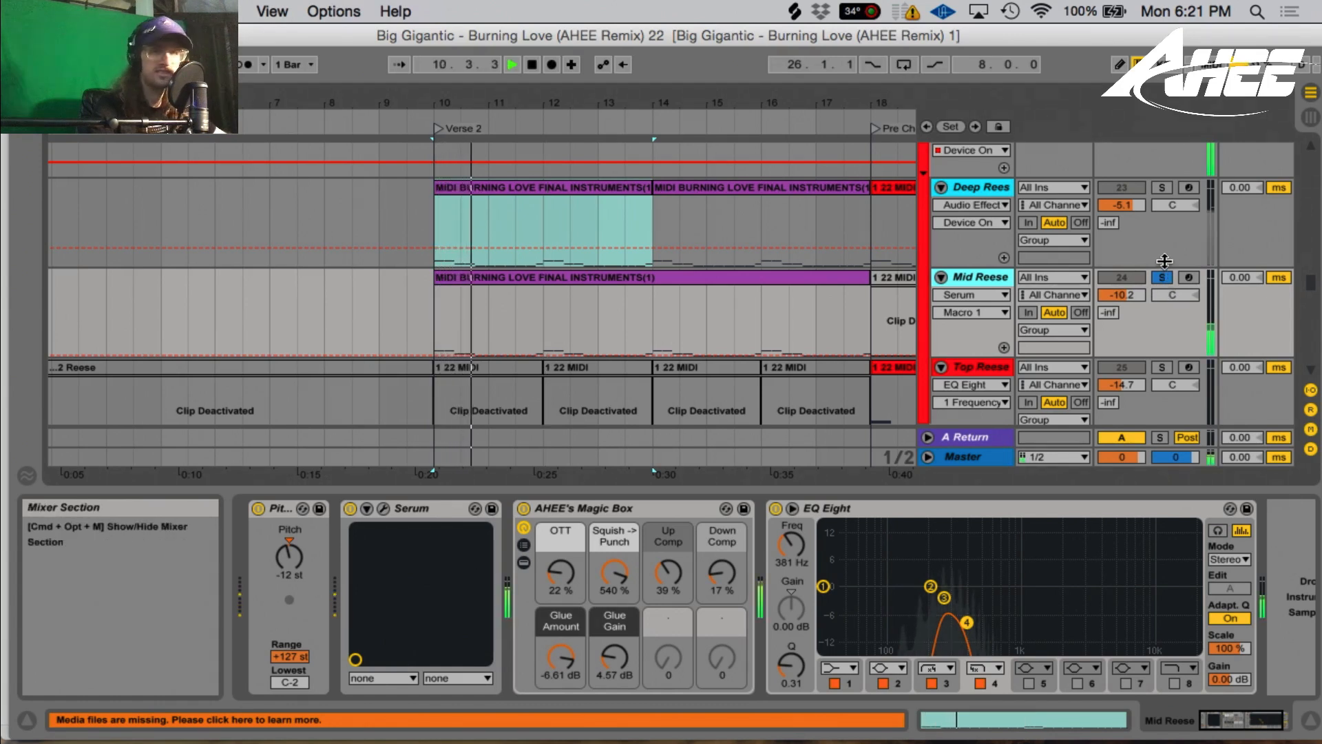
click(1162, 187)
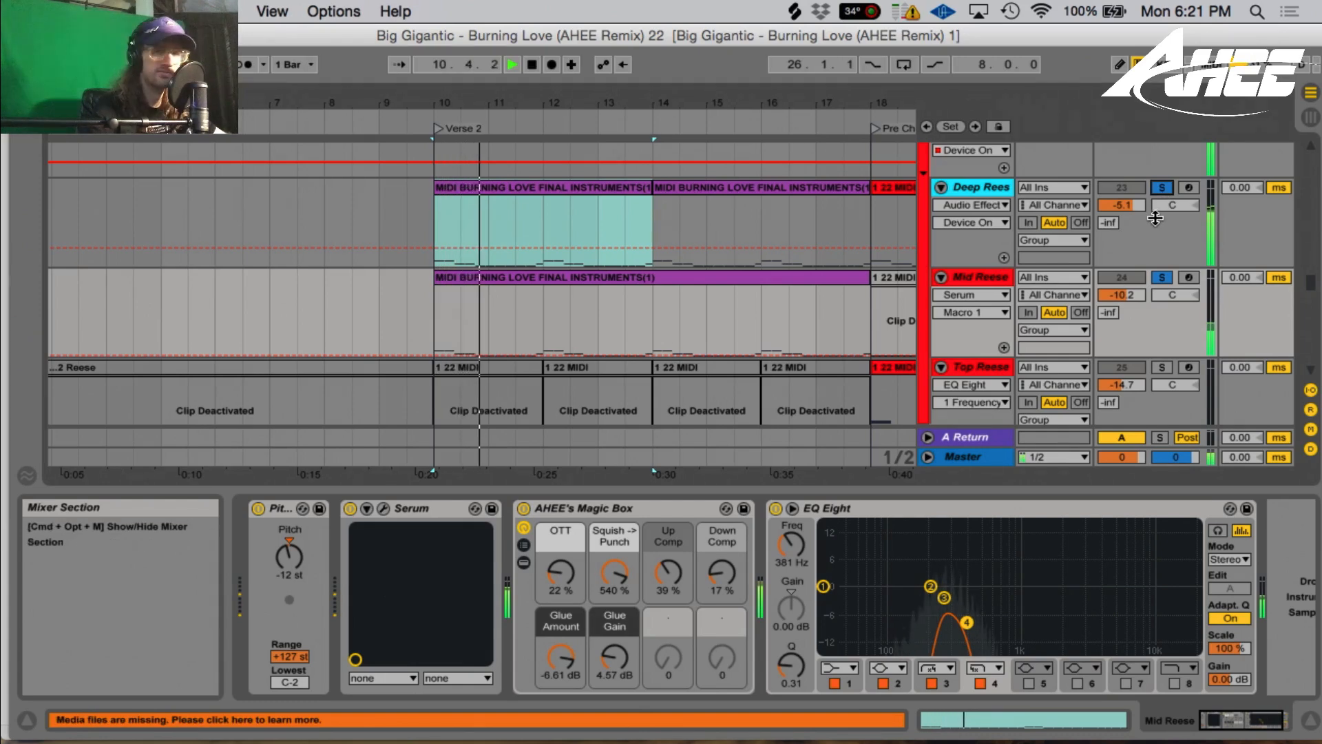
key(space)
- Play the Chords group together with the two Reese basses from Verse 2, and clear the solos after stopping
scroll(1161, 269, up, 5)
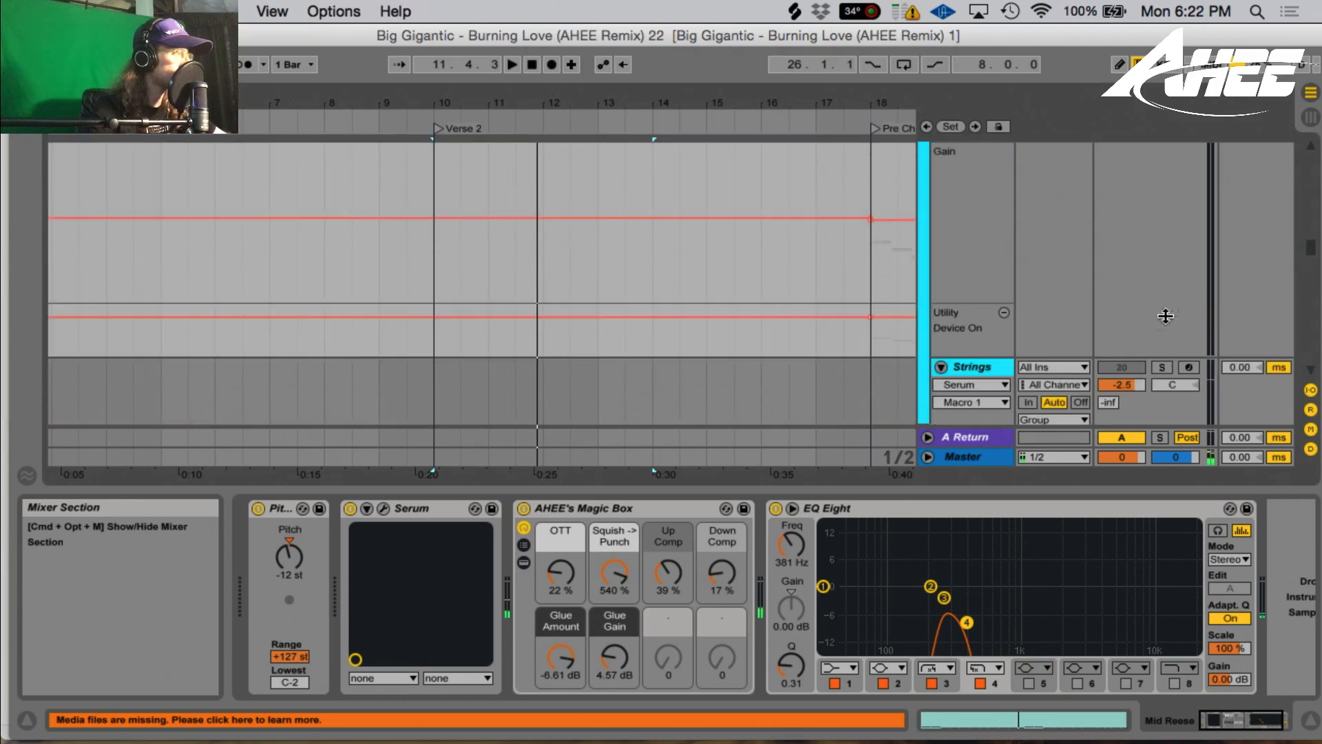
scroll(1166, 316, up, 10)
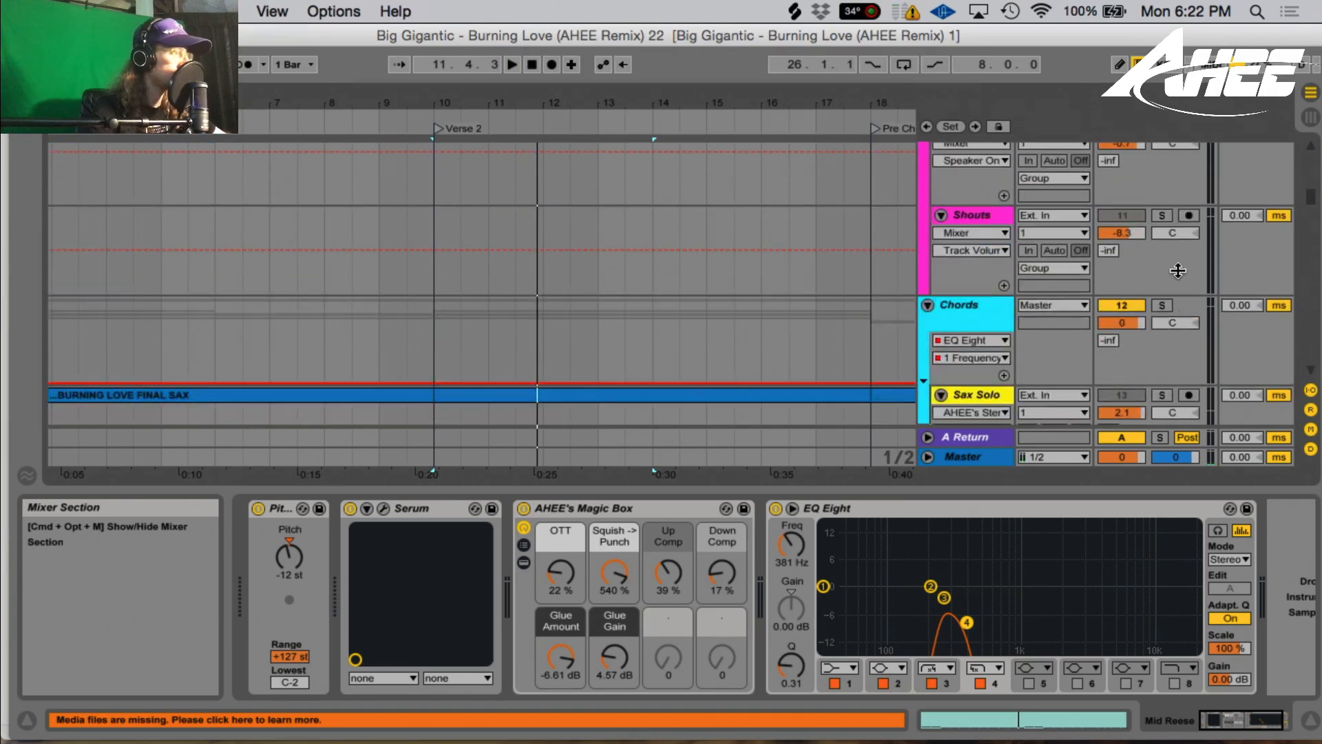
key(space)
scroll(999, 290, down, 5)
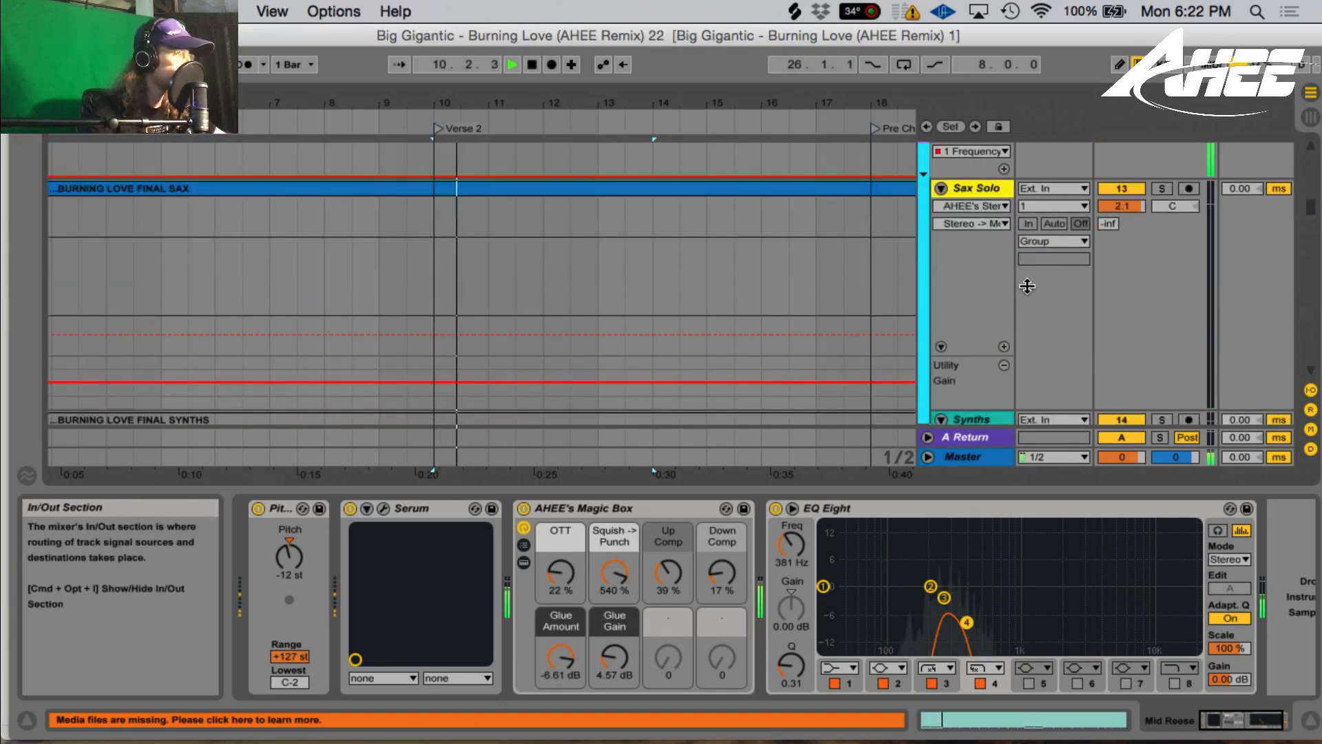
scroll(1019, 293, down, 5)
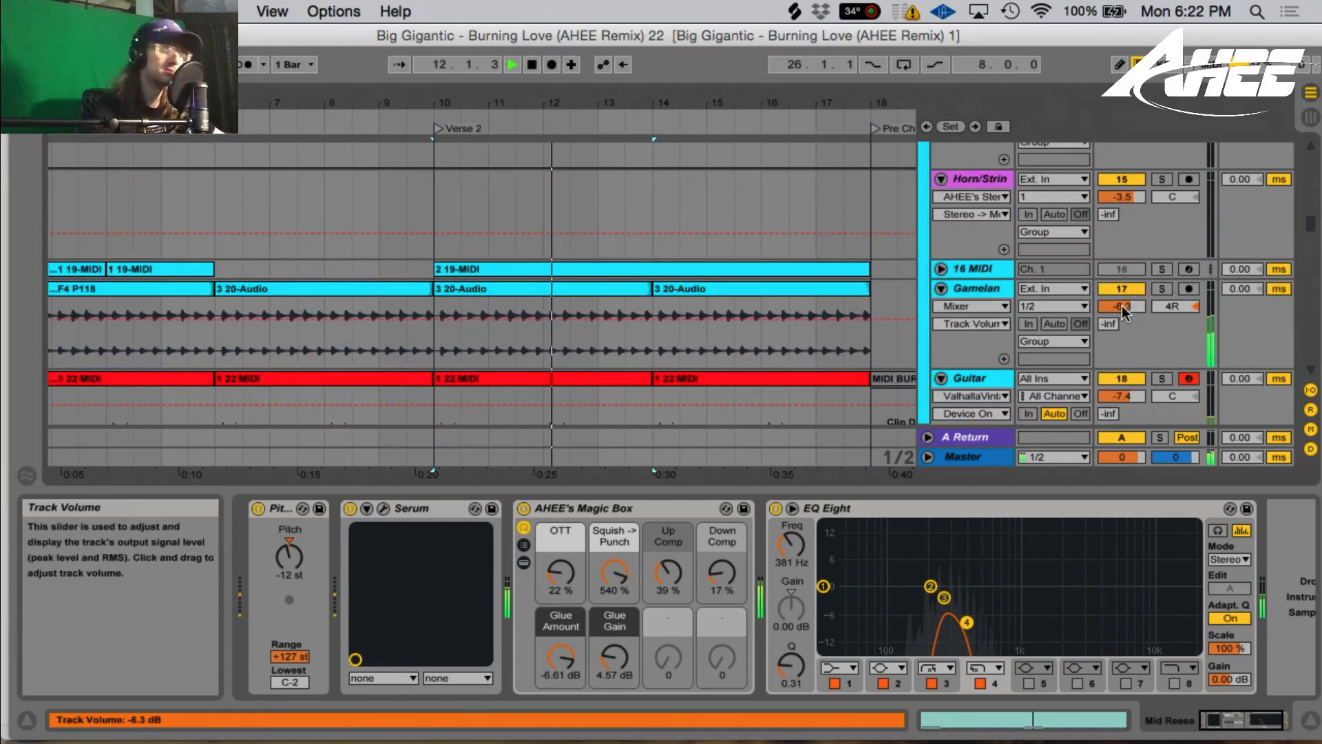
key(space)
scroll(1102, 303, up, 3)
scroll(1102, 303, up, 5)
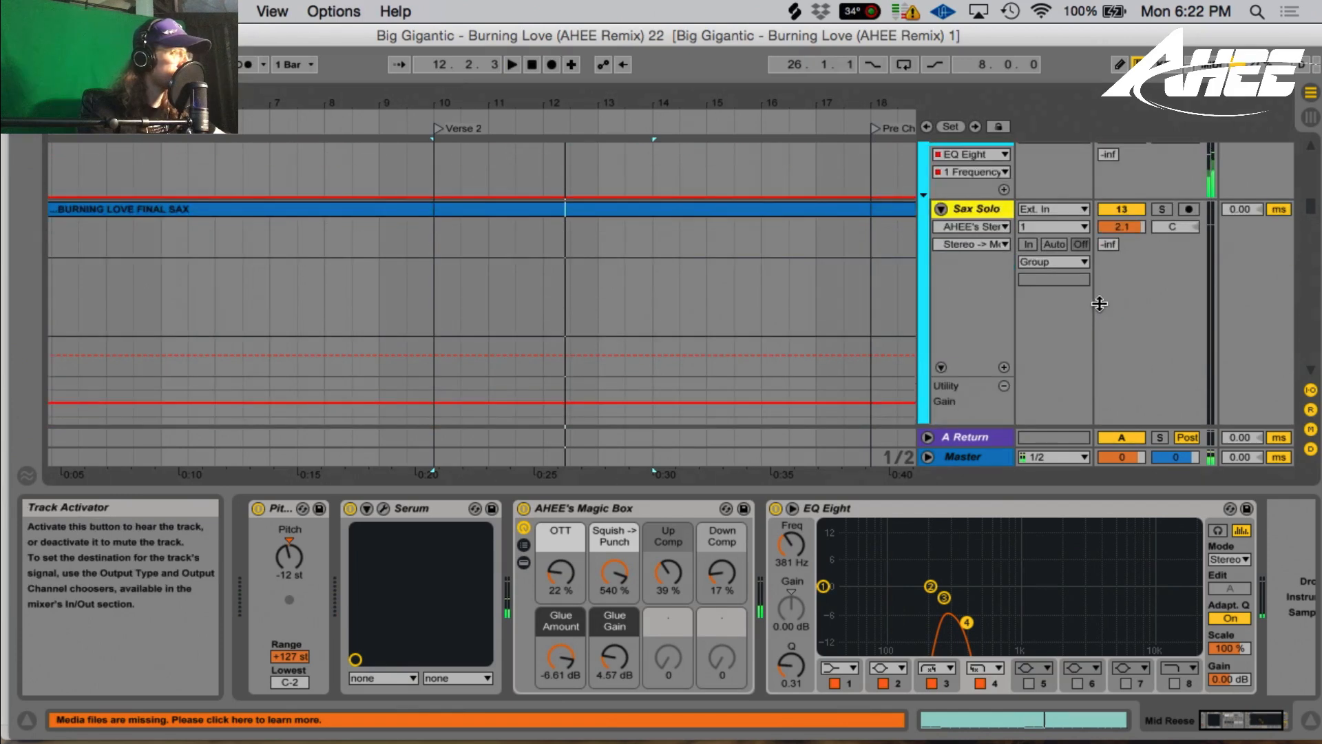
scroll(1143, 275, down, 2)
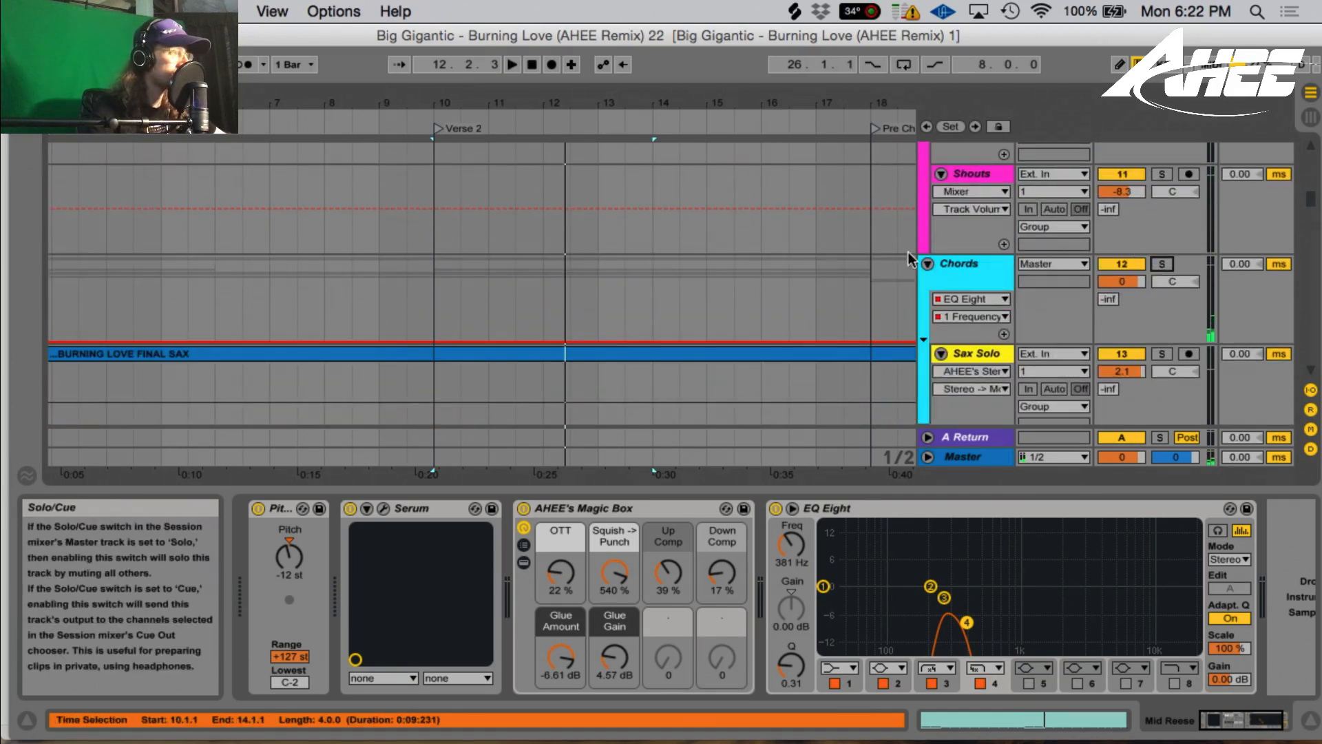
- Fold the Chords and Bass groups and solo Intro Beat, unfolding it to show its Kicky, Snarey and Haty tracks
click(928, 263)
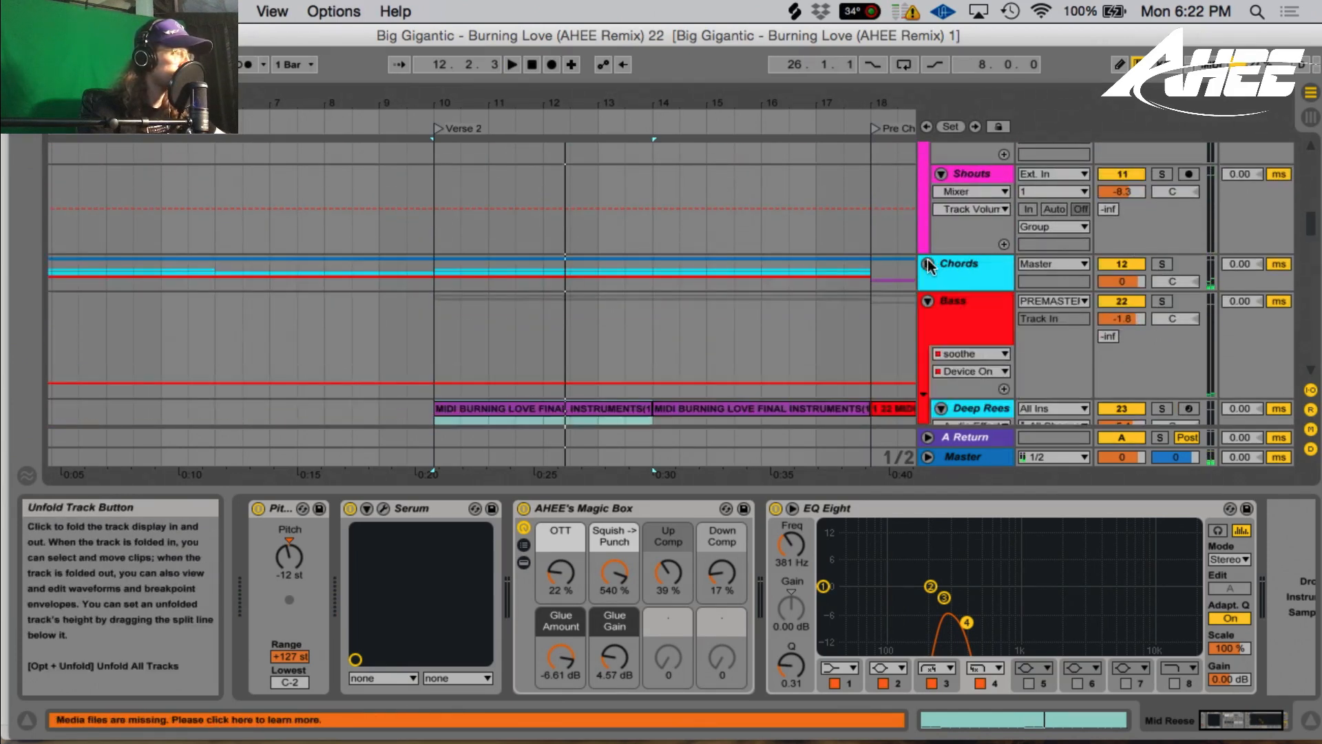
click(928, 303)
click(1162, 355)
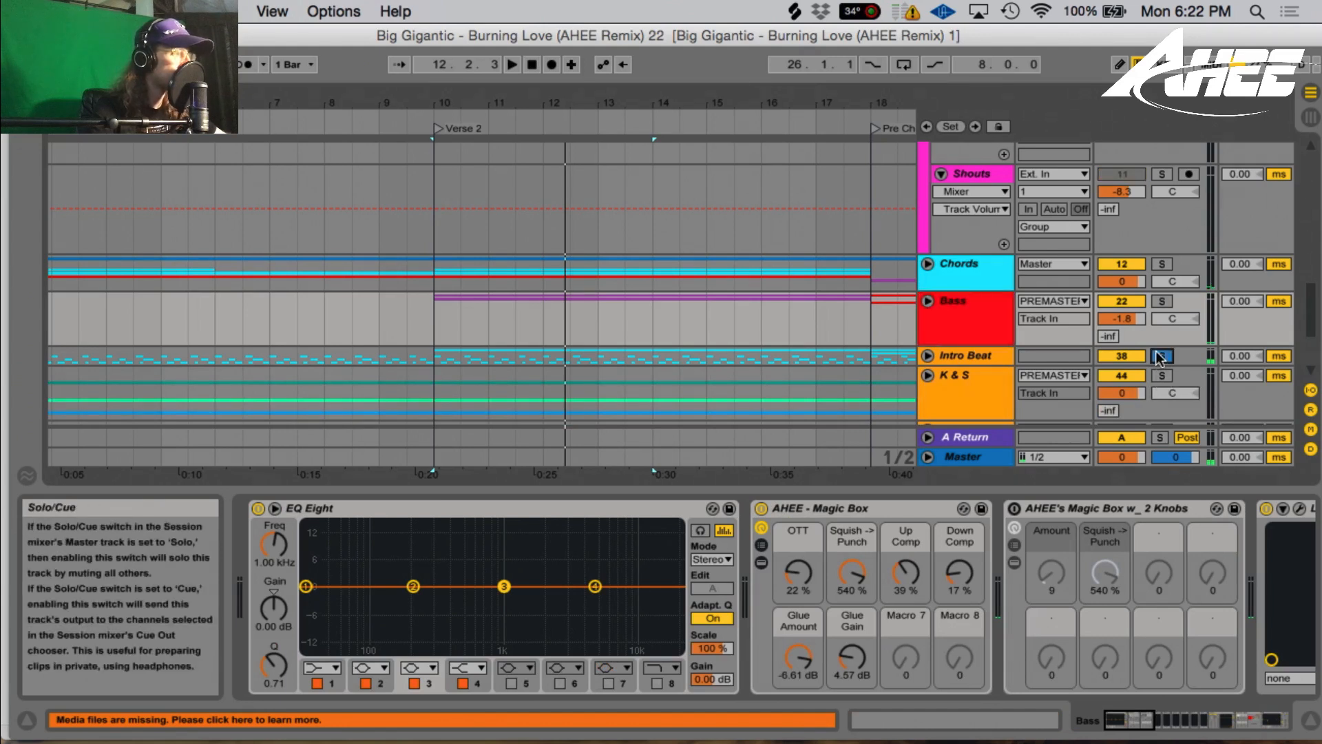
drag(165, 103, 269, 76)
click(928, 355)
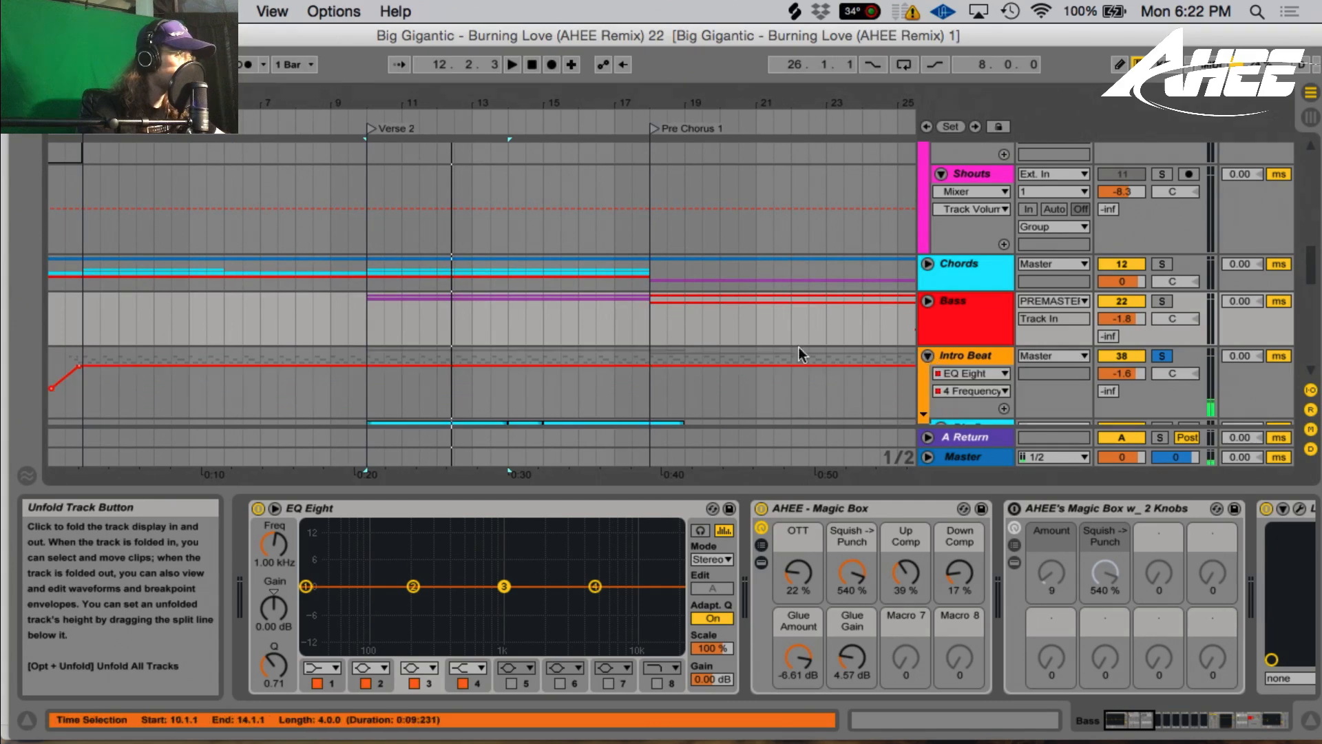
scroll(482, 290, down, 5)
drag(262, 103, 262, 119)
scroll(142, 260, up, 2)
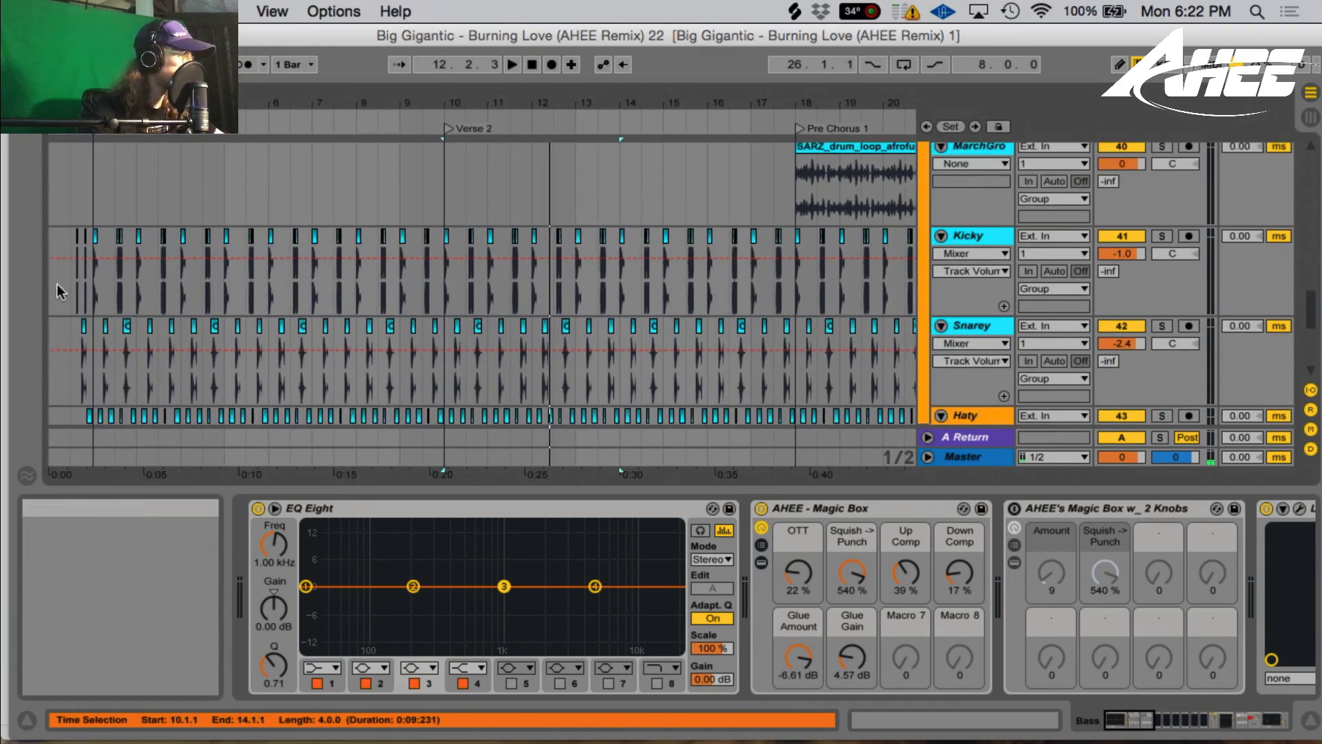
- Copy the Kicky clip at bar 2 onto the MarchGroove track and extend it to 4.3.3 to reveal the full drum loop
click(92, 238)
drag(95, 233, 97, 153)
drag(94, 103, 548, 152)
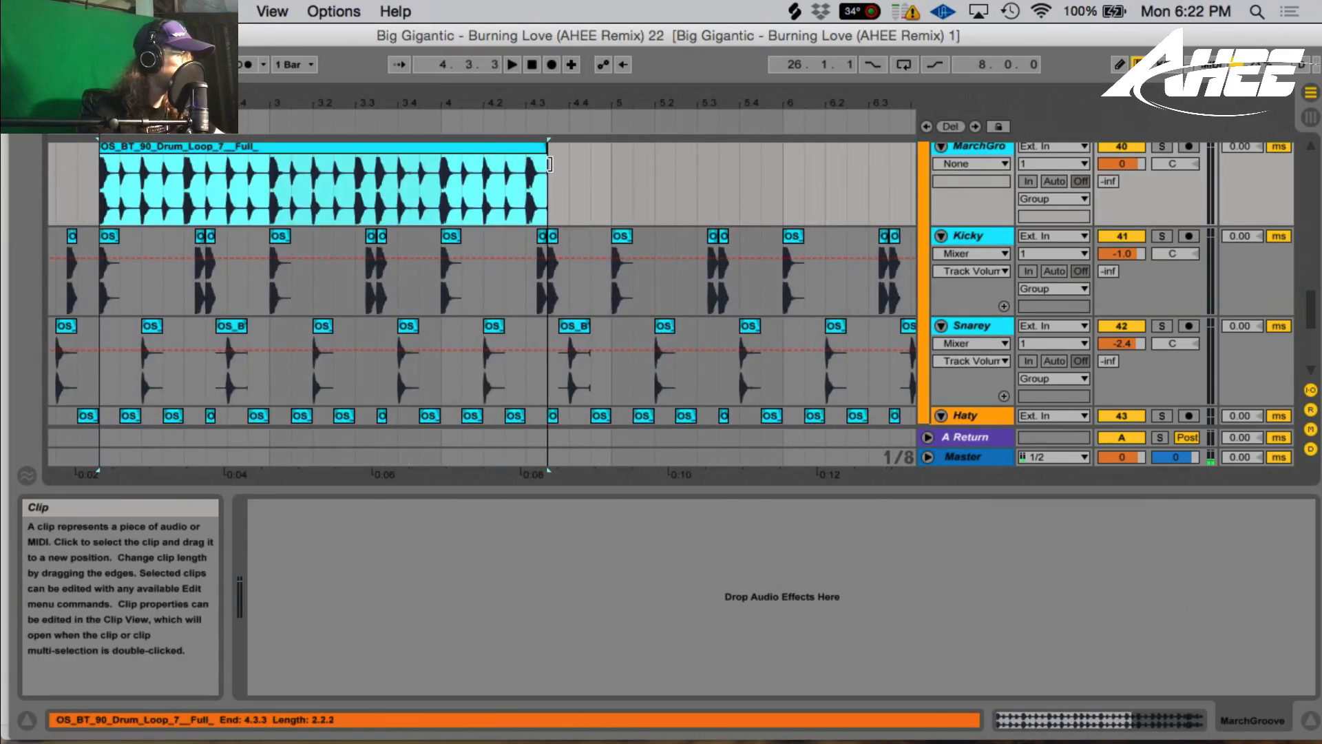
- Solo MarchGroove, open the extended drum loop clip and play it from bar 2, and delete the clip after listening
click(1163, 147)
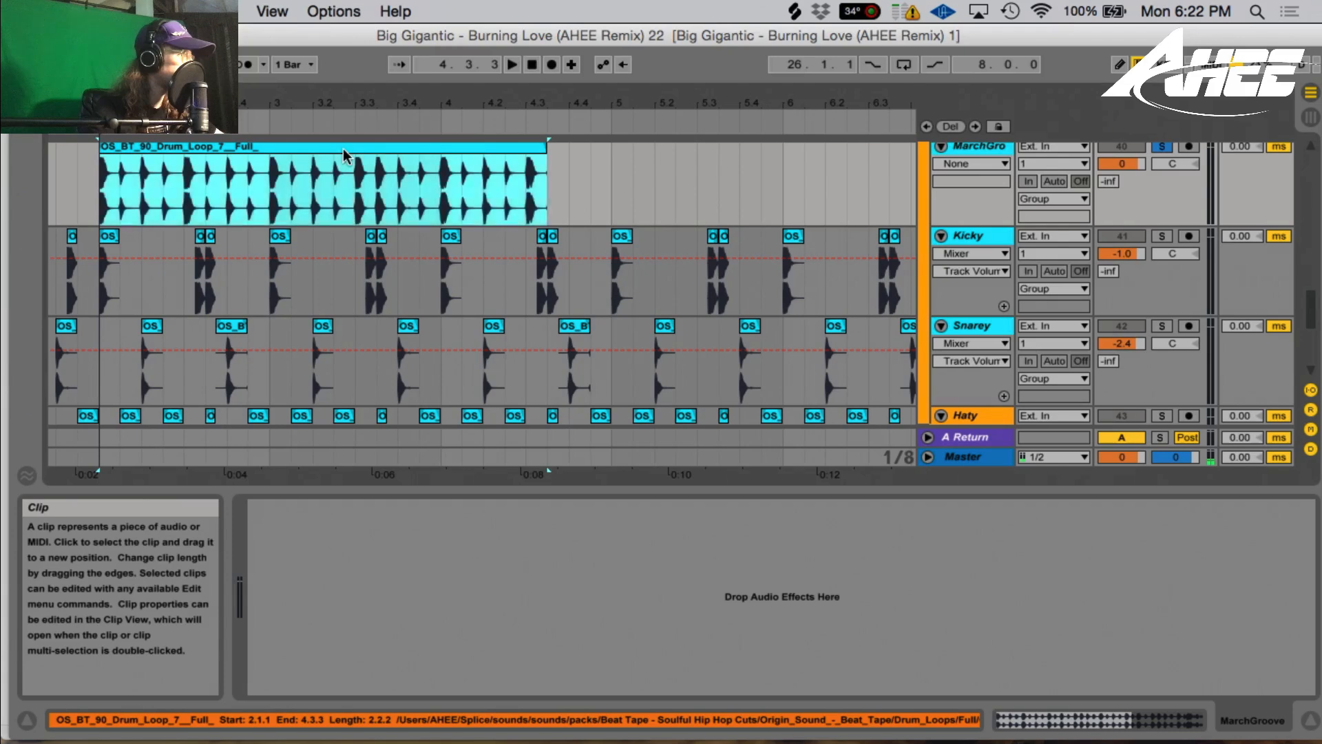
double_click(345, 147)
key(space)
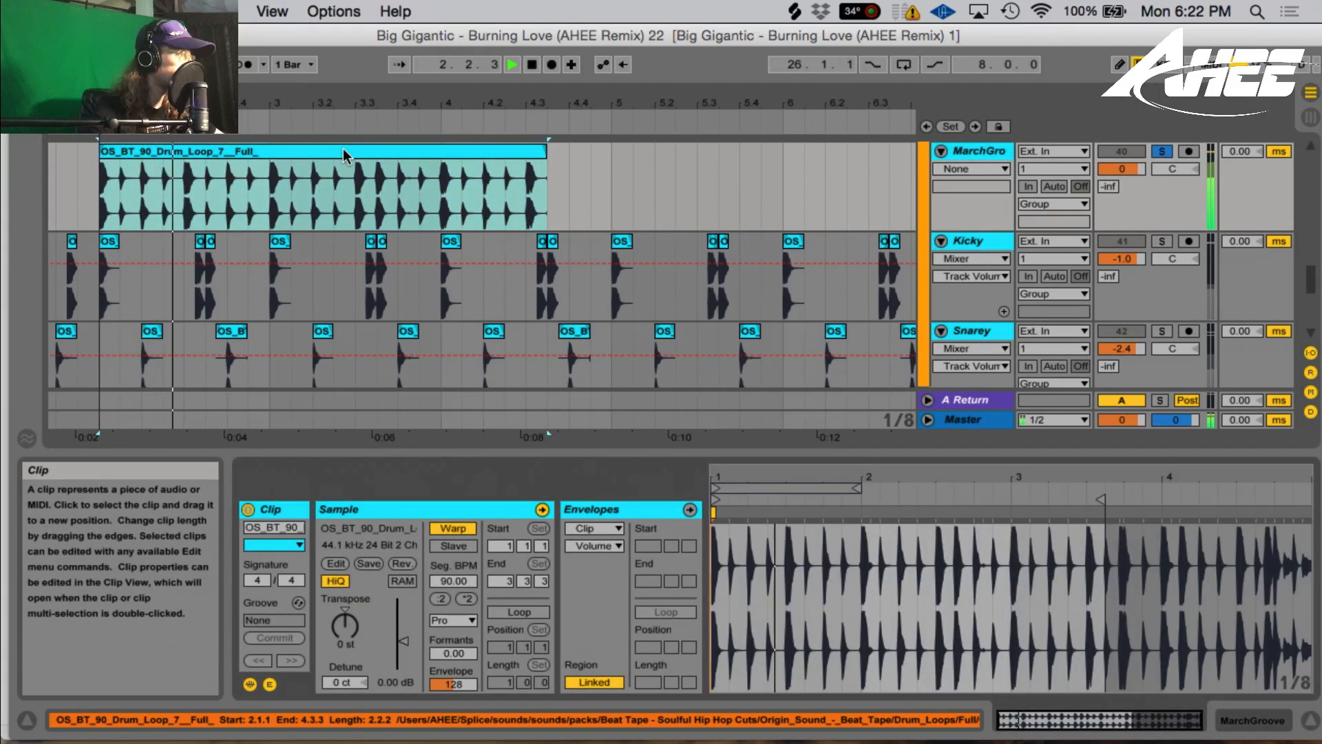
key(space)
click(304, 157)
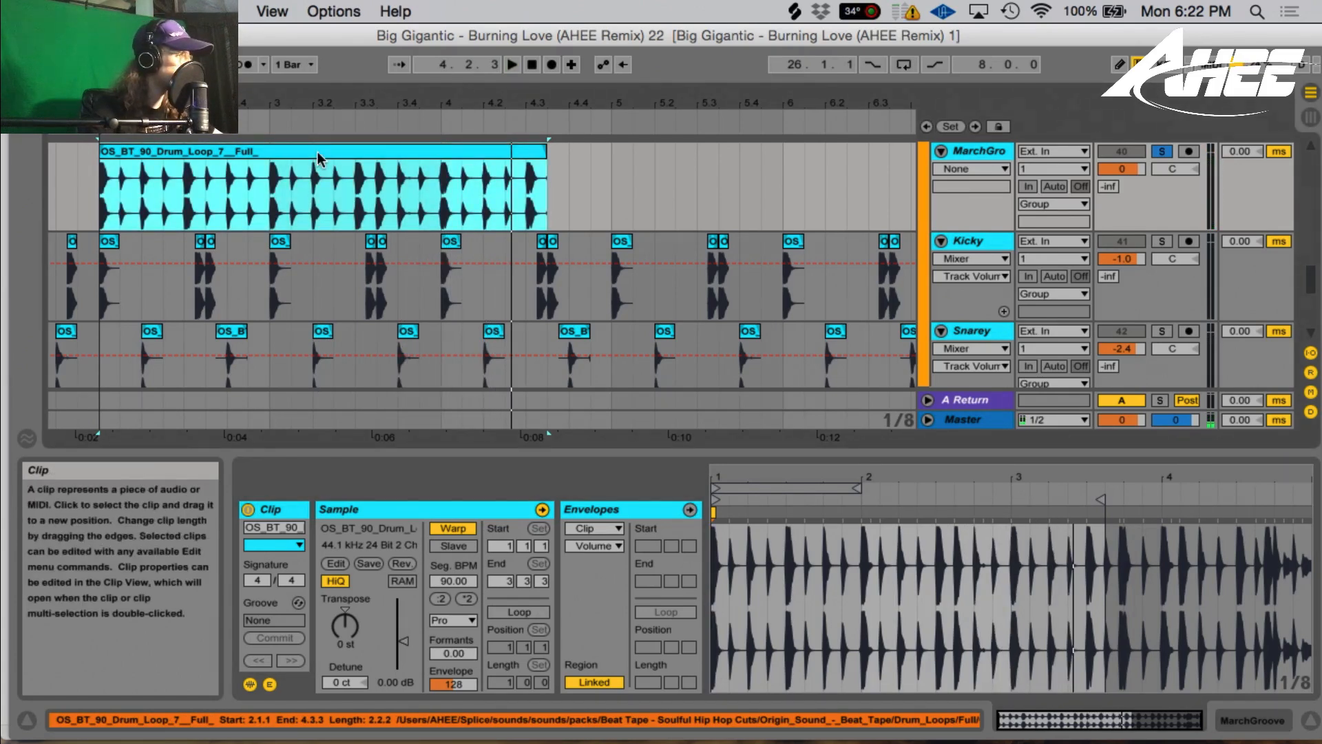
key(Delete)
- Examine the chopped drum loop slices on the Kicky, Snarey and Haty tracks around the start of Verse 1
drag(111, 104, 249, 107)
scroll(284, 297, down, 4)
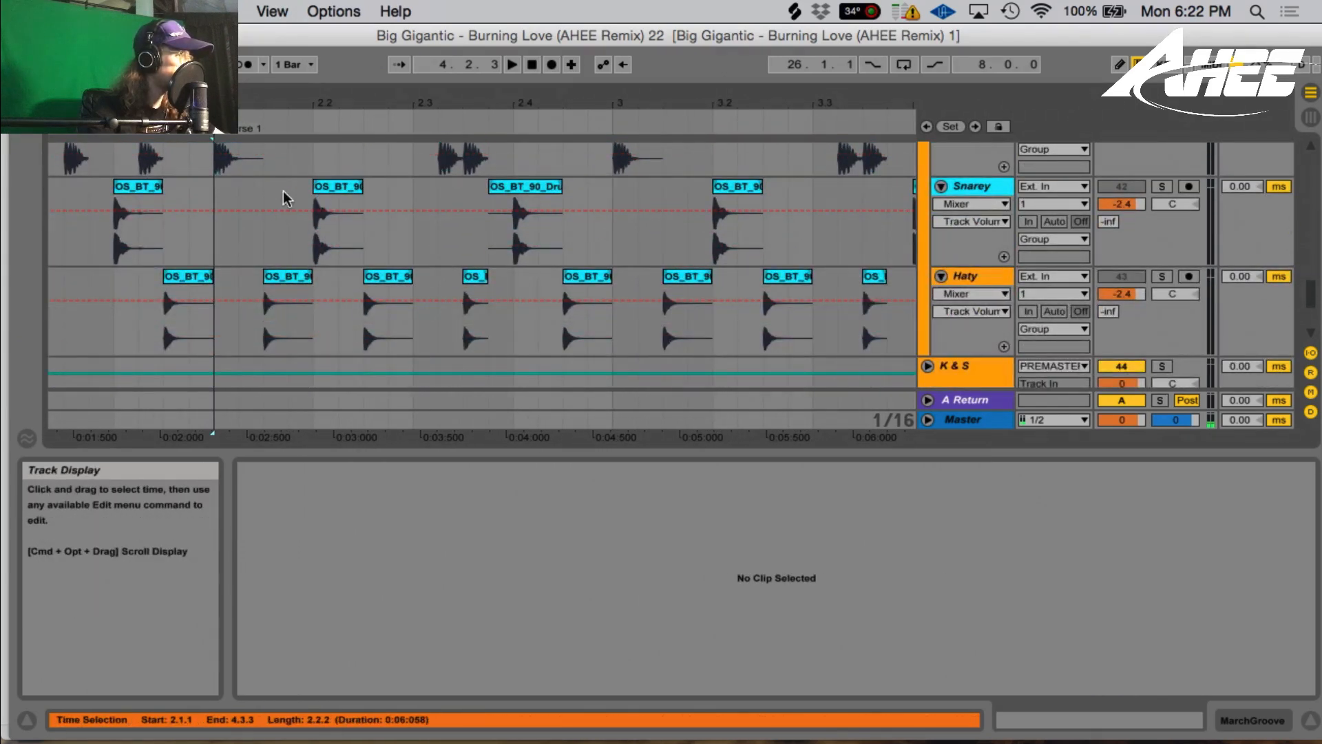
scroll(407, 287, up, 2)
drag(470, 104, 422, 89)
scroll(321, 234, up, 4)
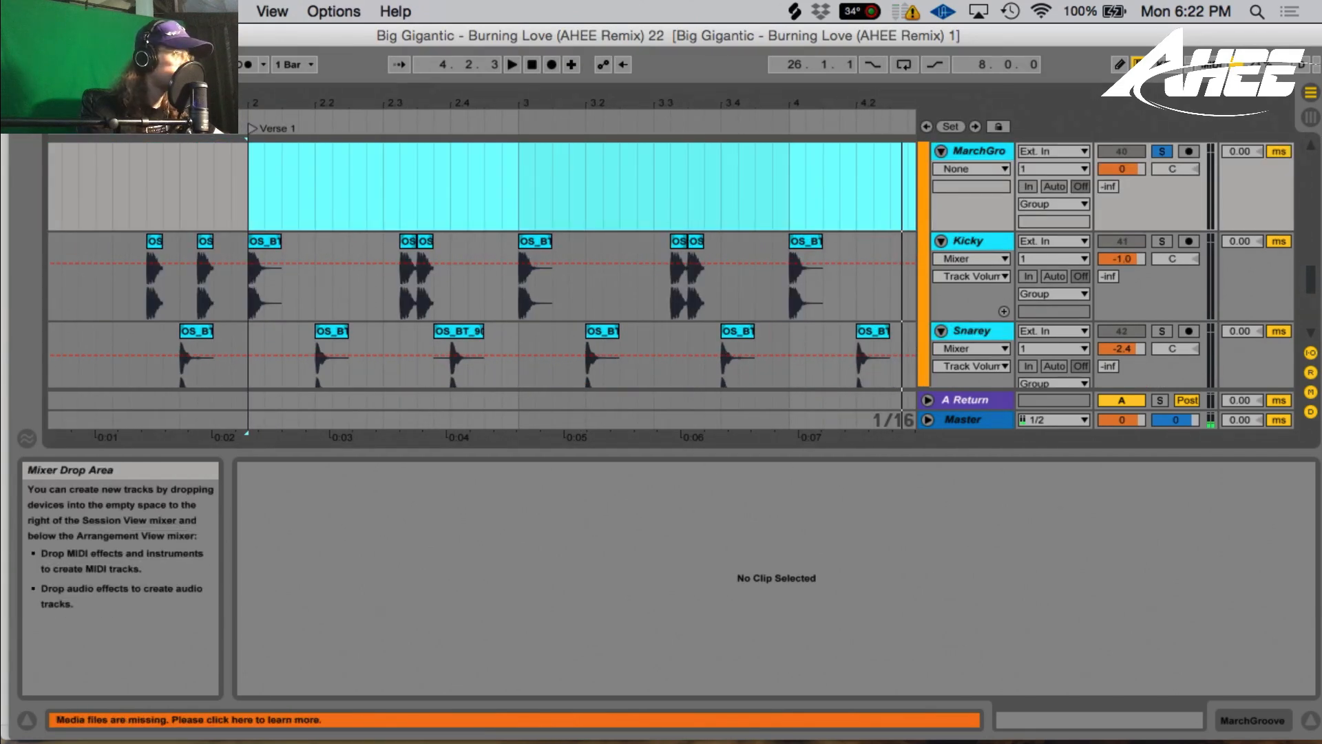
- Take the solo off MarchGroove and play the Intro Beat drums from Verse 1 while following their slices
scroll(1143, 261, up, 5)
scroll(499, 283, down, 5)
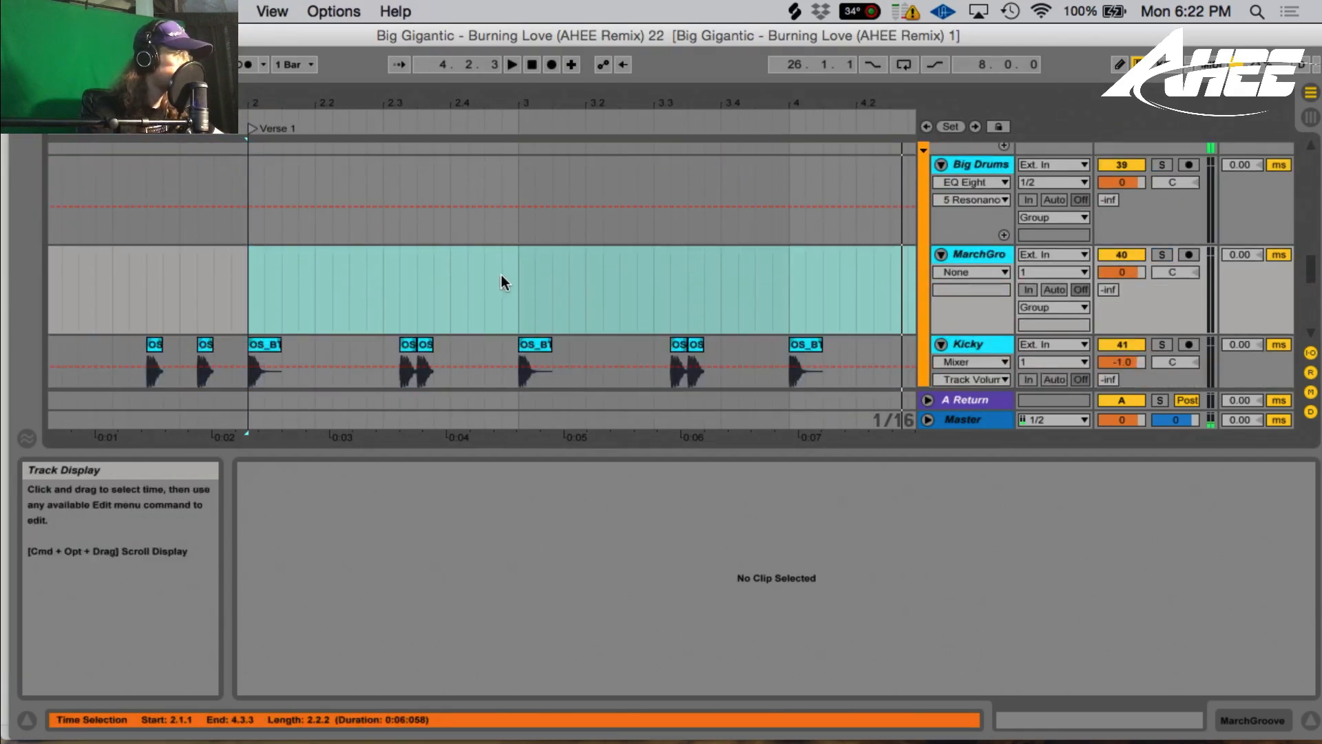
key(space)
scroll(397, 207, down, 3)
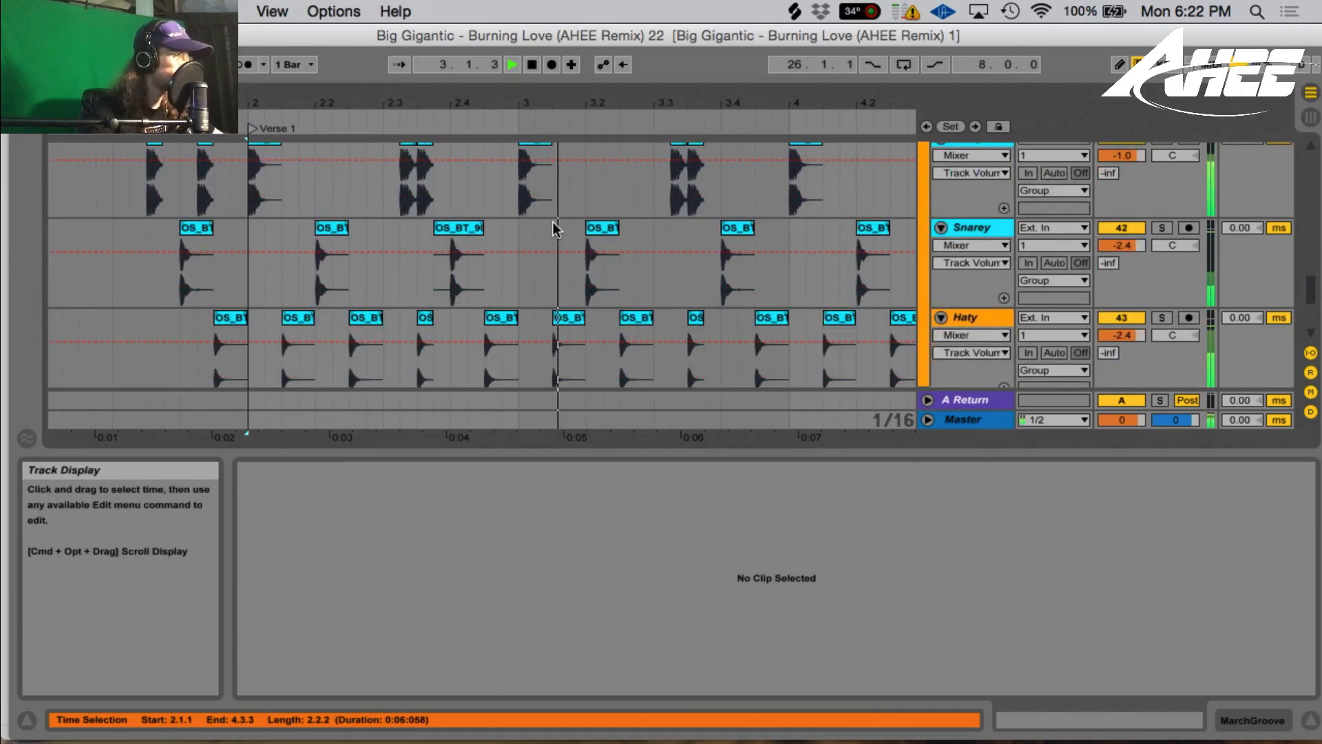
drag(609, 103, 417, 77)
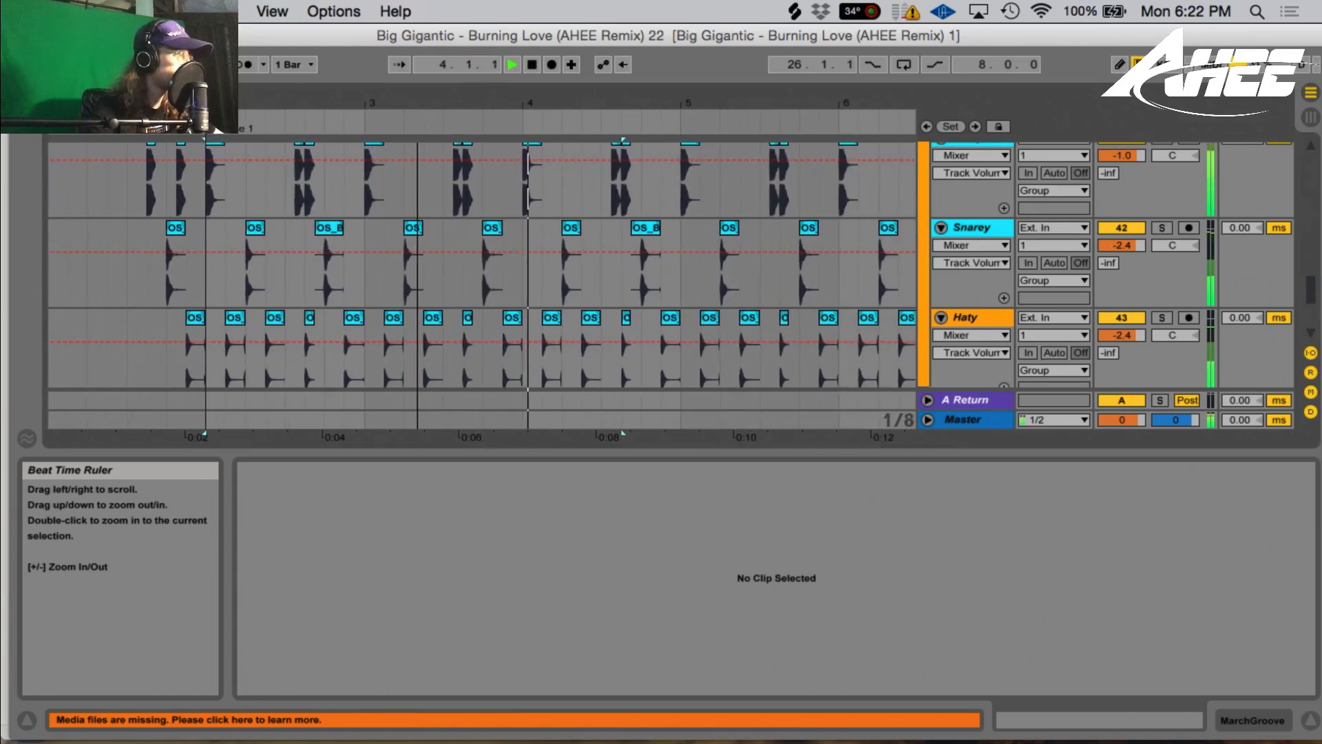
scroll(602, 279, down, 2)
scroll(592, 272, down, 1)
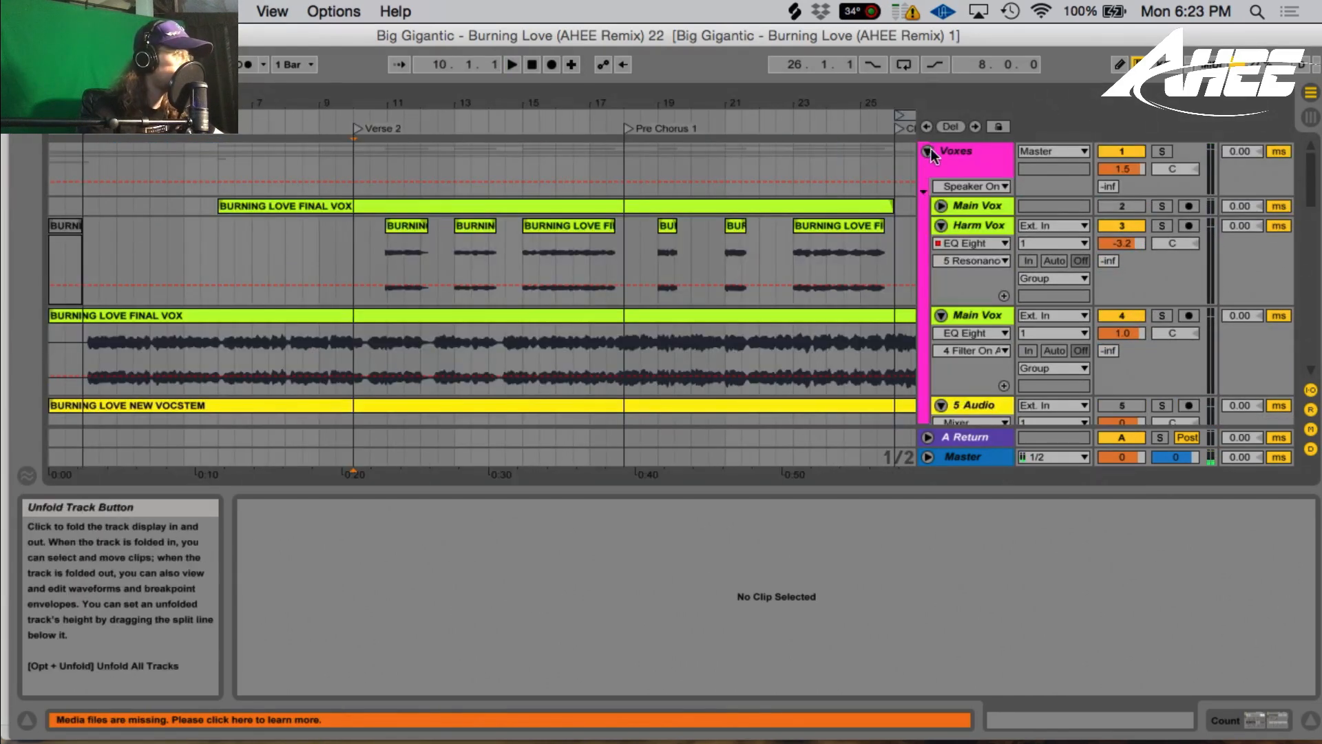
- Fold all the track groups and play the whole arrangement from Verse 2
alt+click(930, 153)
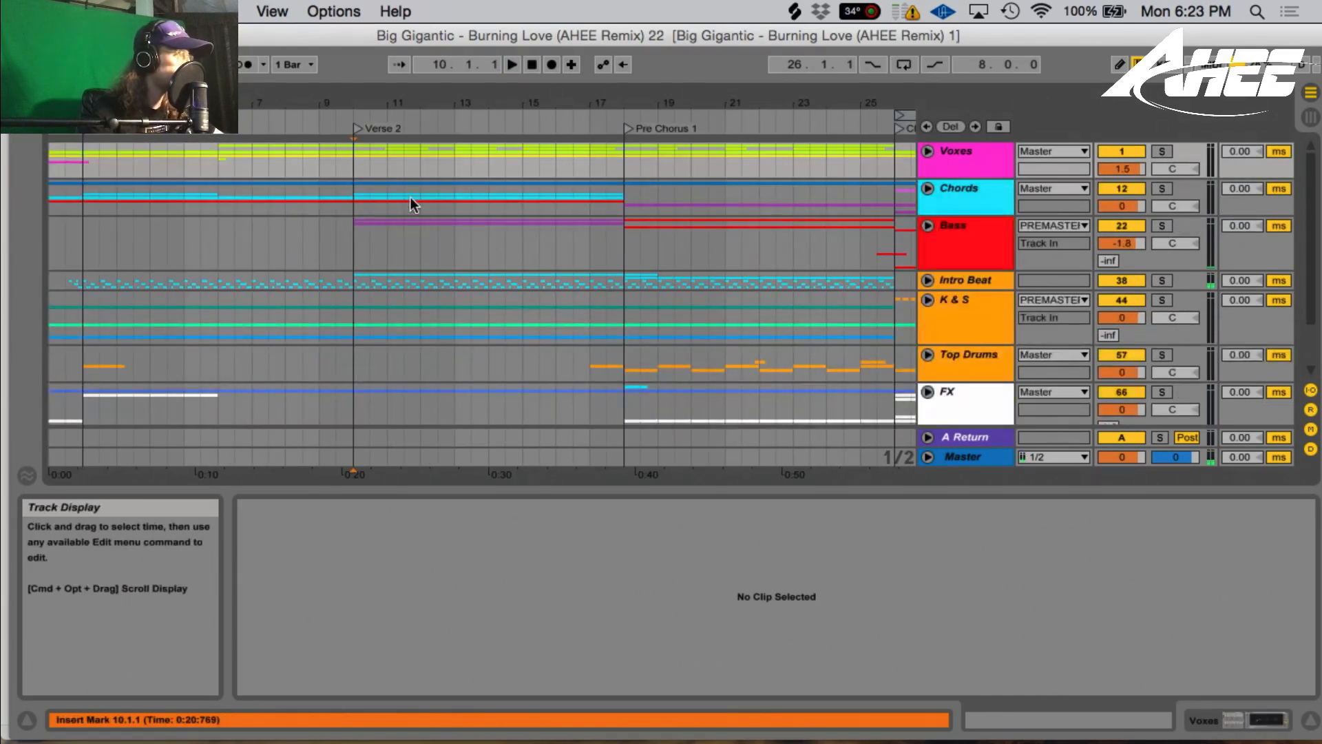
key(space)
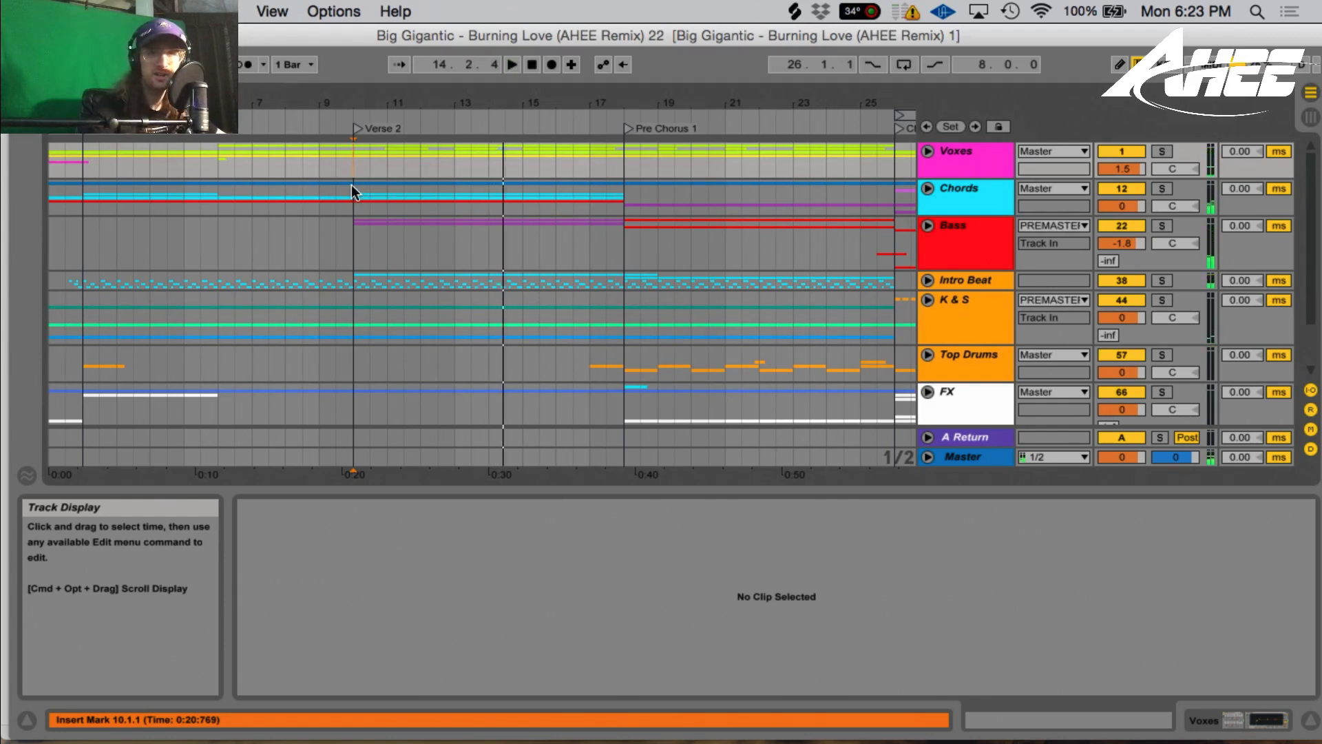
- Unfold Intro Beat, select the first SARZ drum loop on MarchGroove at Pre Chorus 1, and play it with the track soloed
scroll(458, 263, right, 3)
click(458, 263)
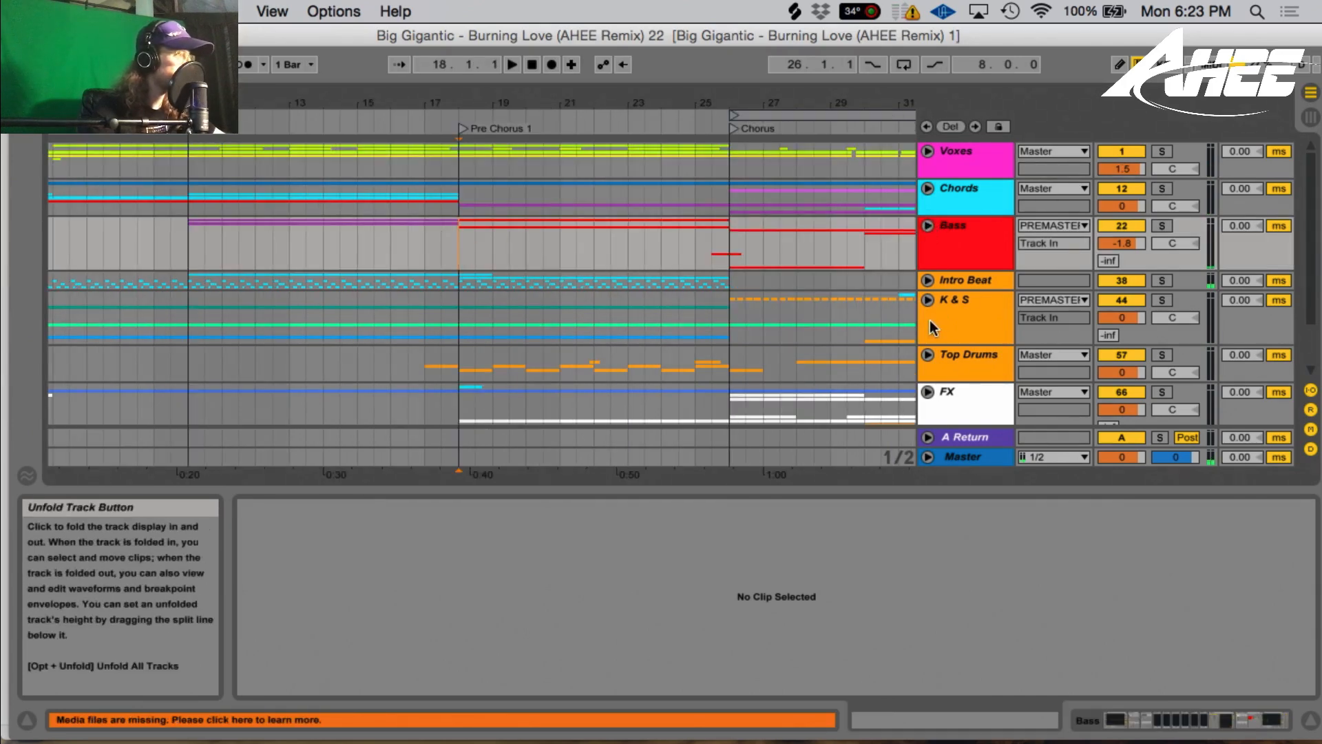
click(930, 281)
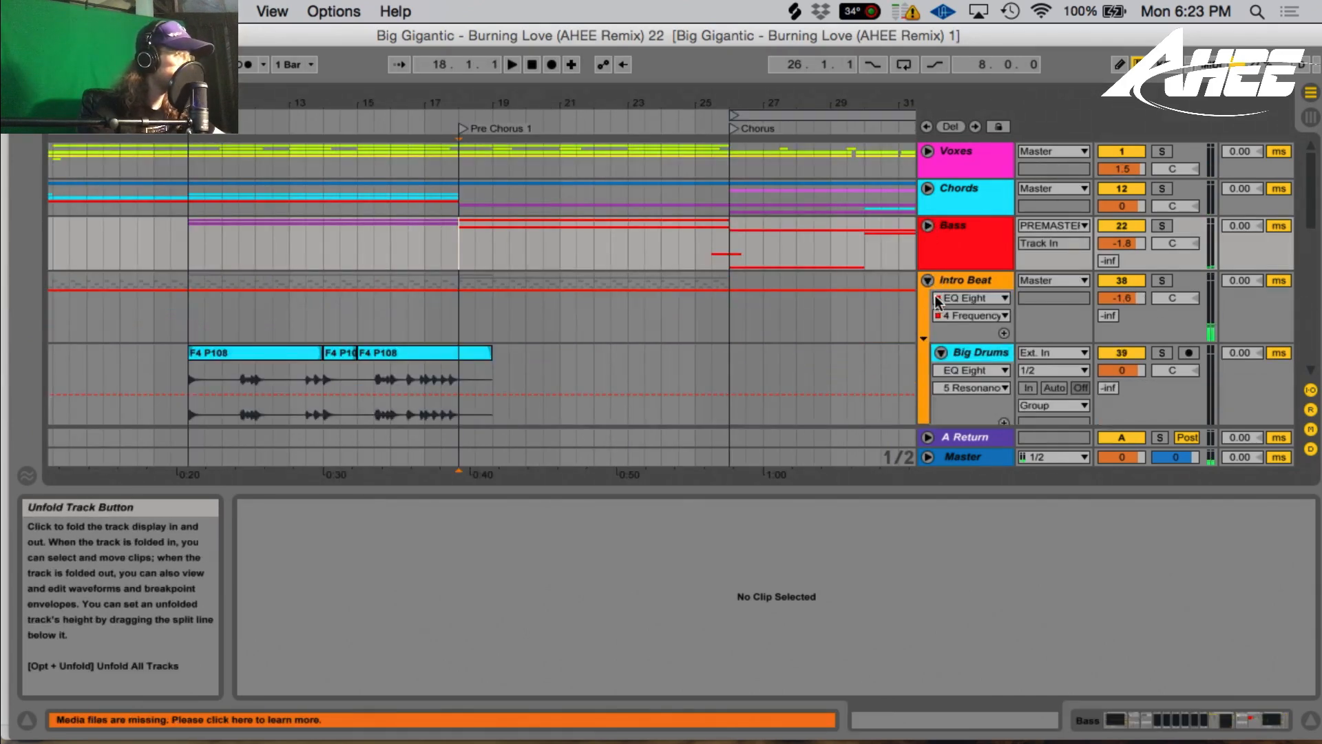
scroll(941, 306, down, 7)
scroll(943, 315, up, 4)
click(523, 236)
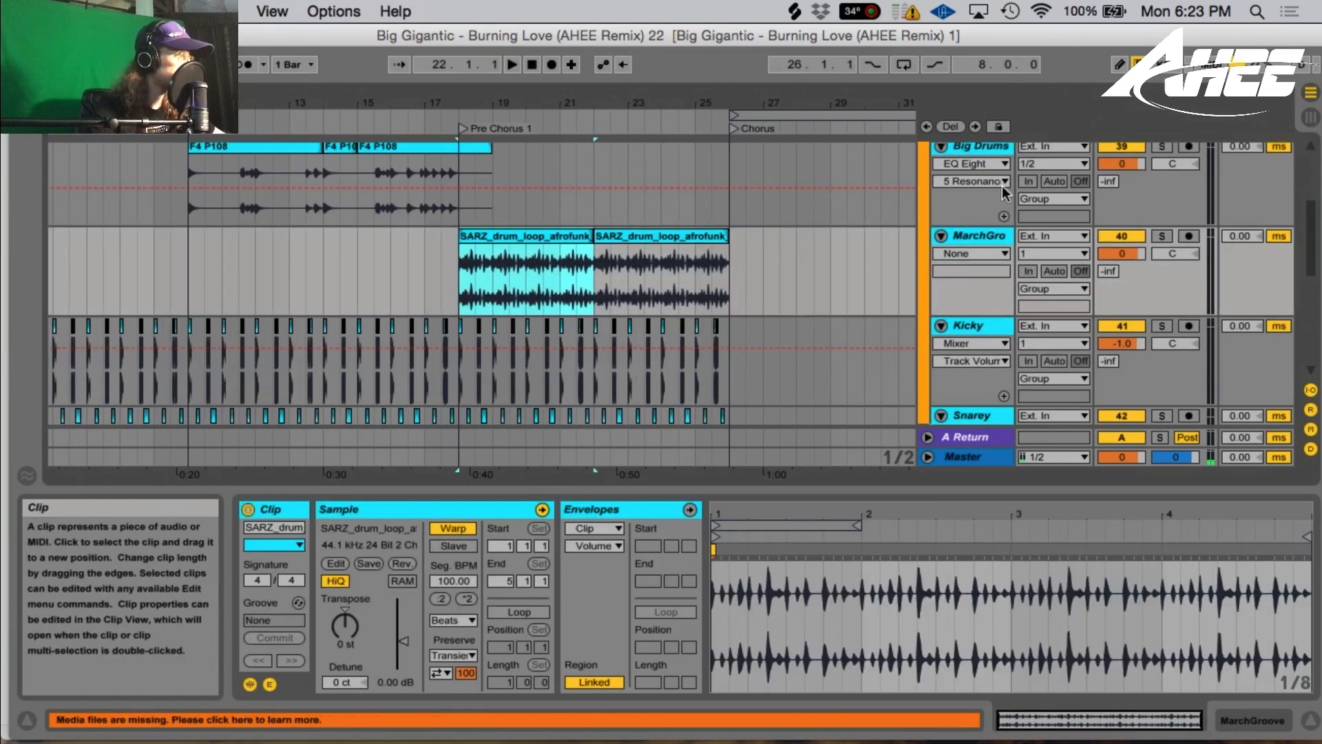
click(1162, 236)
key(space)
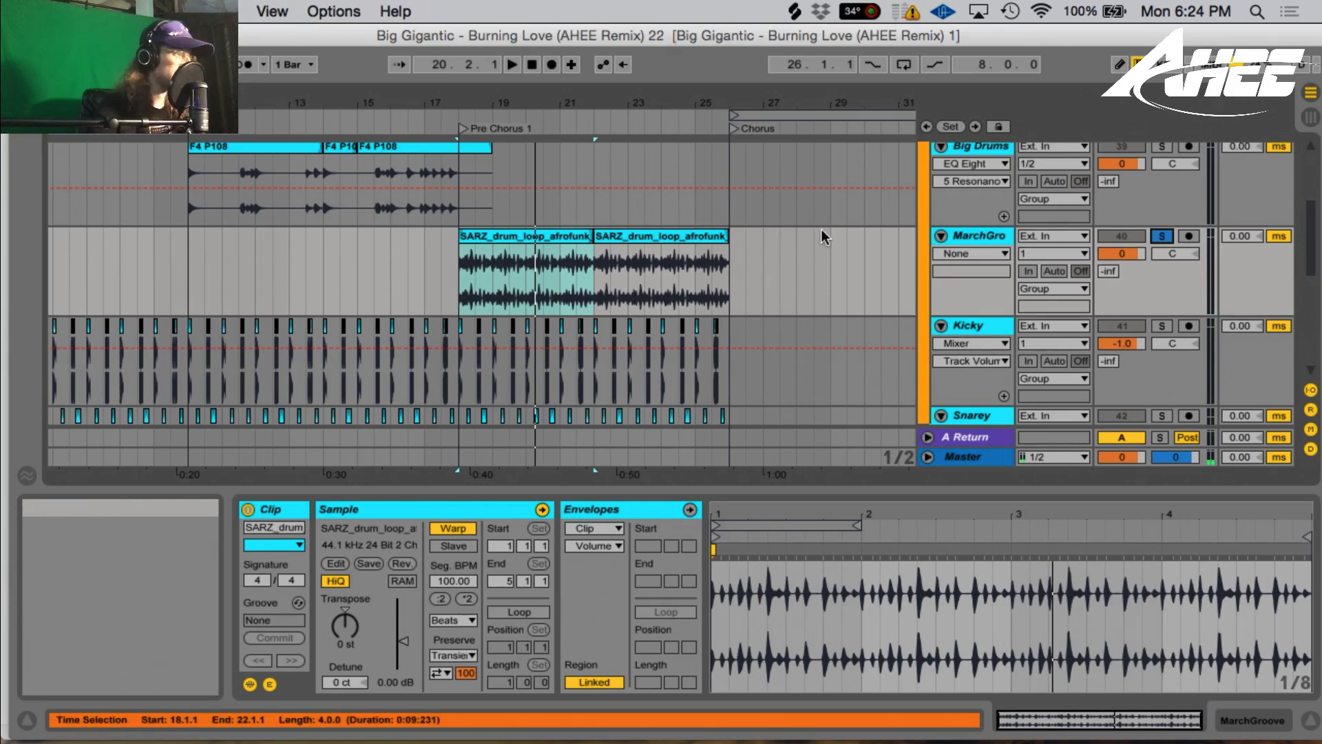
- Switch the solo to the Intro Beat group, play it from Pre Chorus 1, and stop playback
scroll(1181, 263, up, 5)
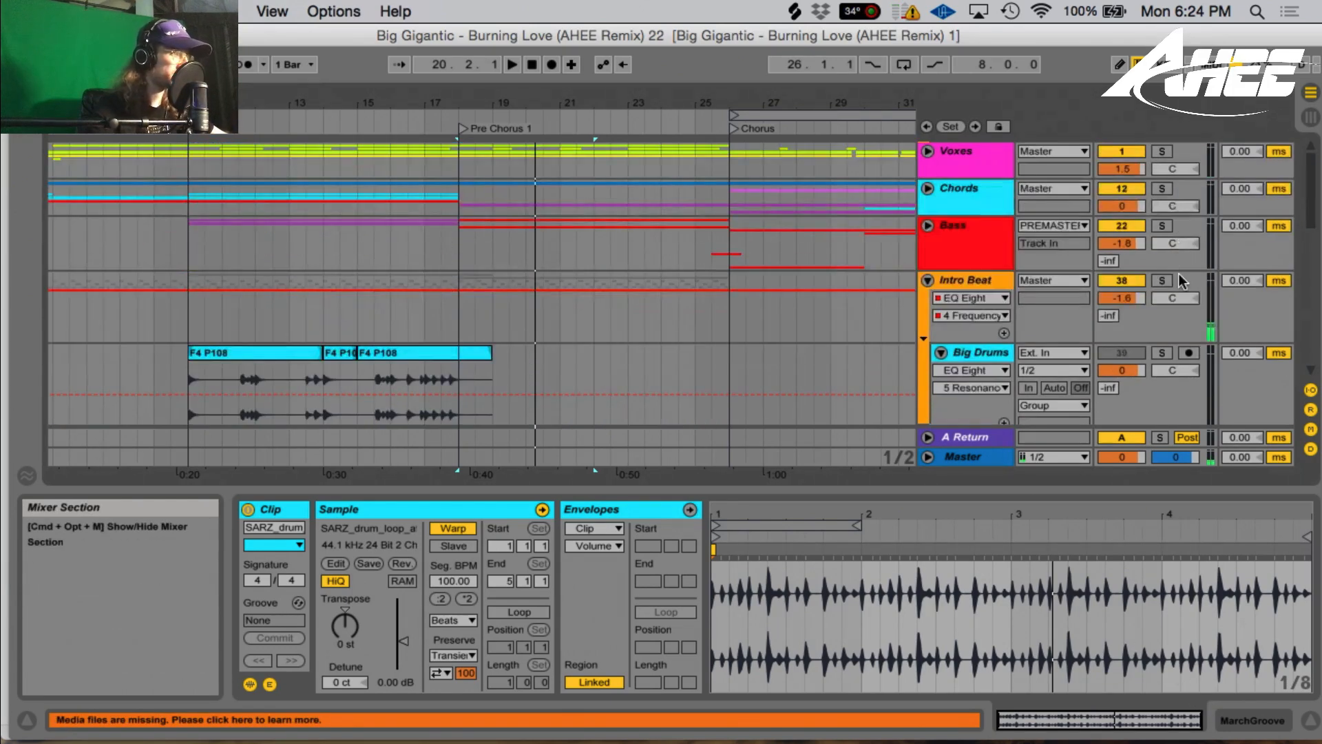
click(1163, 279)
key(space)
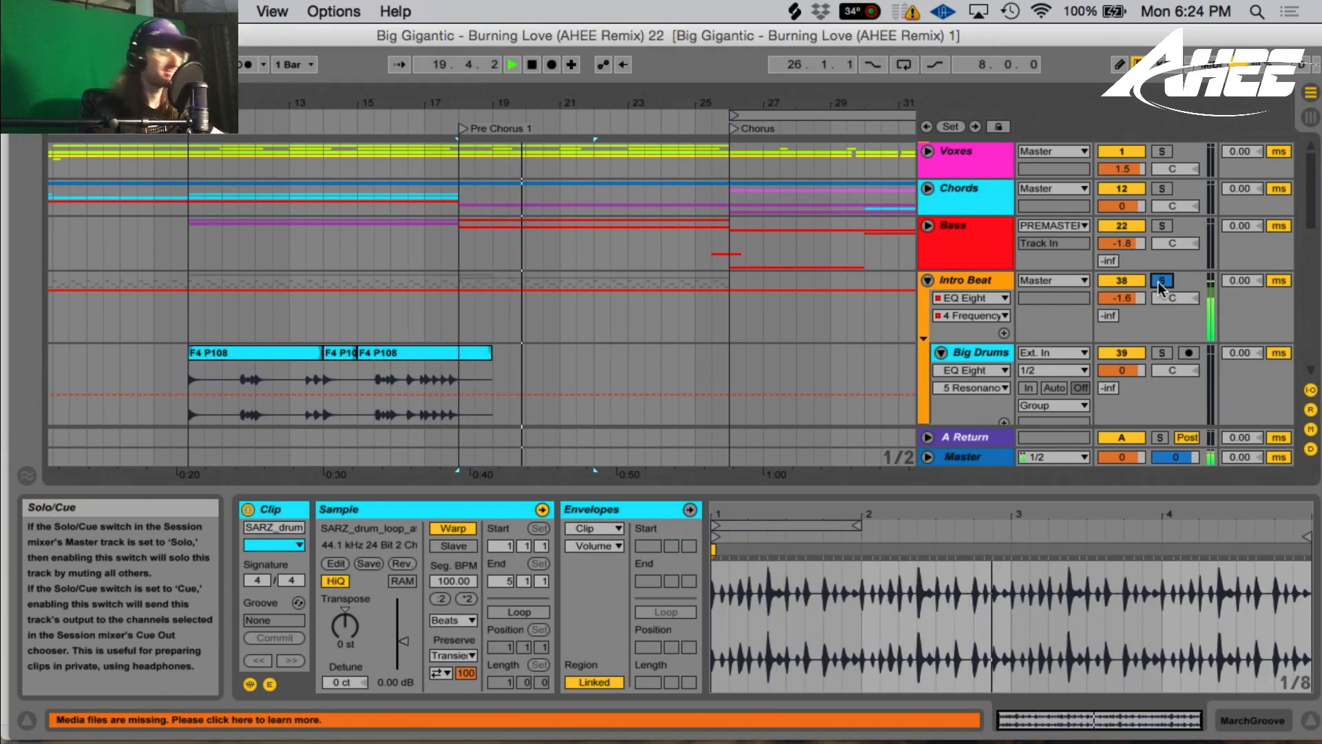
key(space)
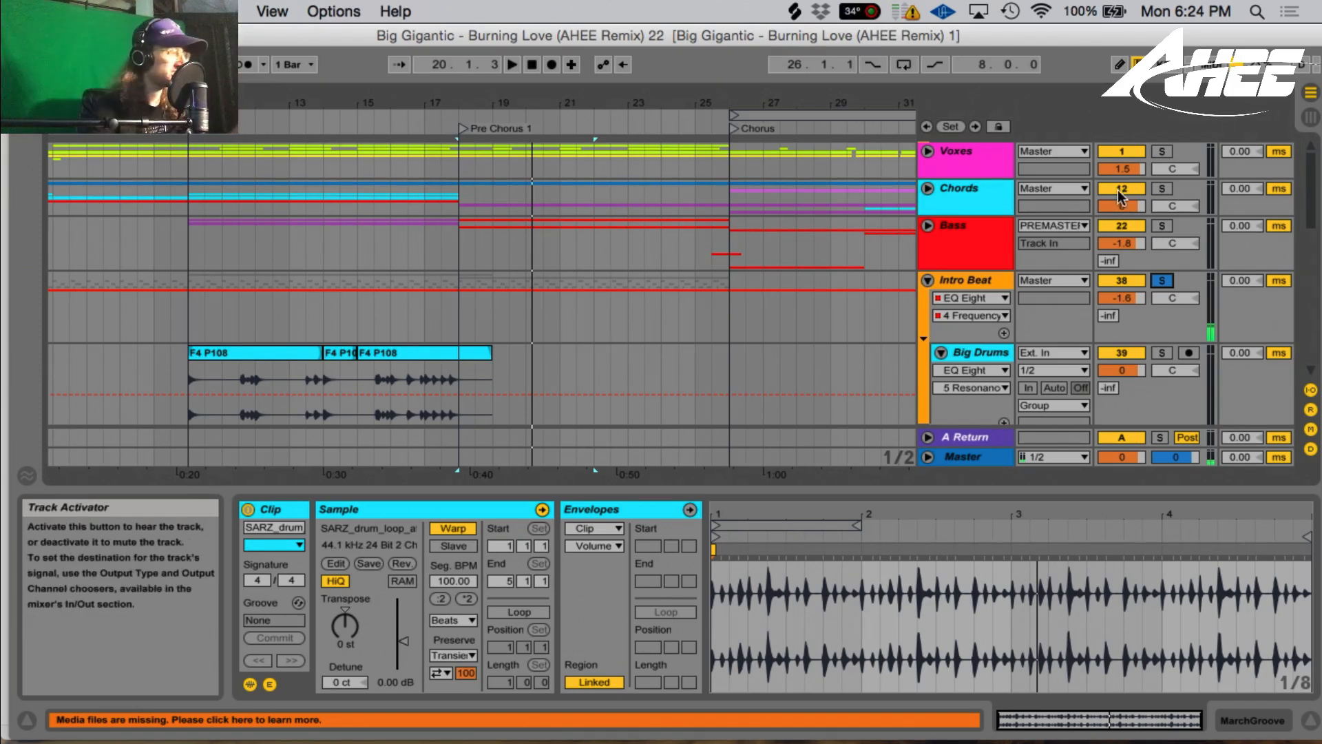
- Unfold the Chords group and select the first Trap Horn MIDI clip at Pre Chorus 1
scroll(527, 255, down, 10)
scroll(527, 255, up, 6)
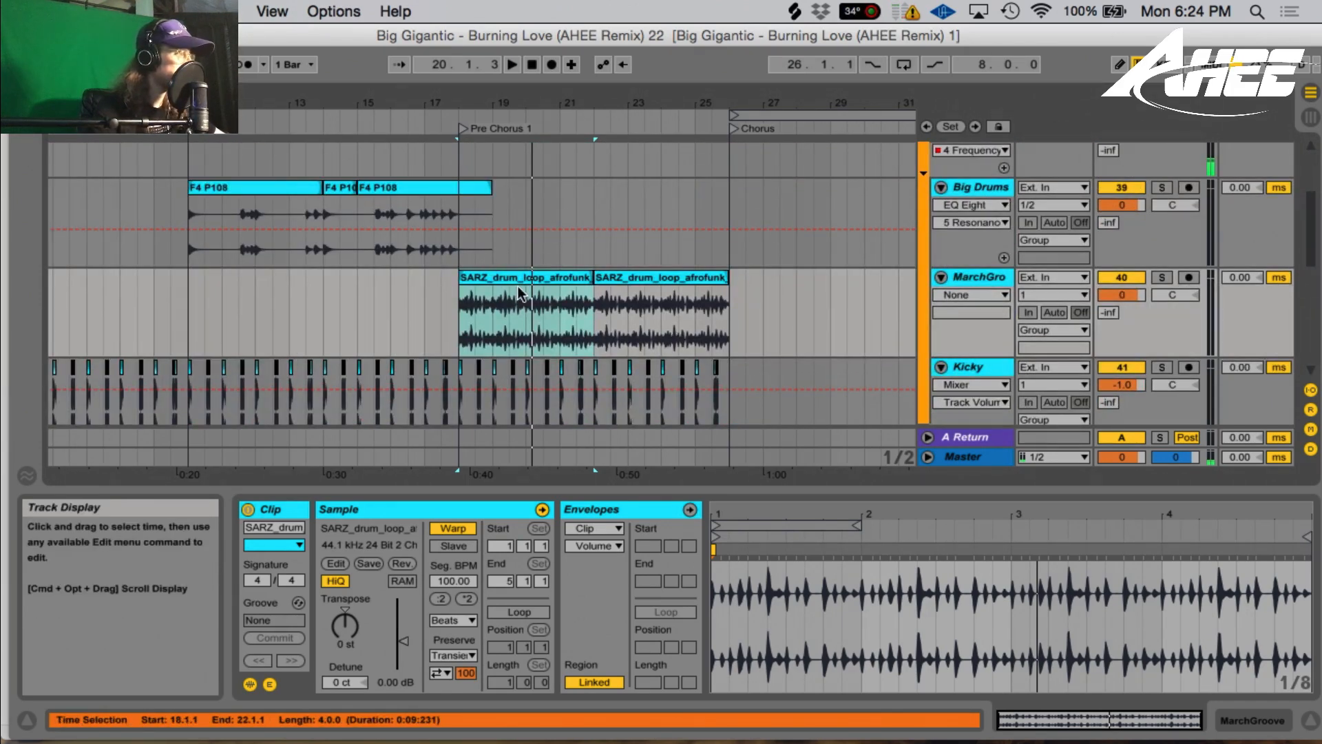
scroll(518, 286, up, 6)
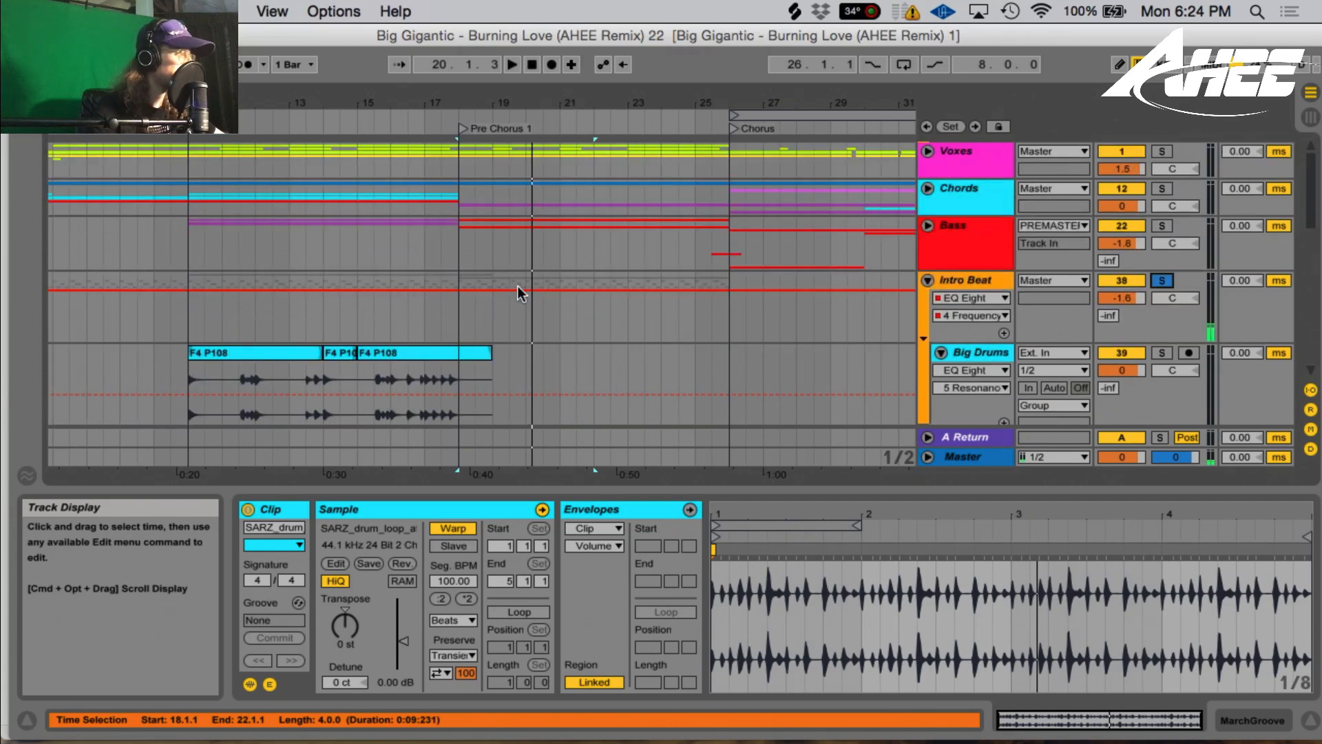
click(928, 191)
scroll(746, 224, down, 5)
scroll(726, 241, down, 5)
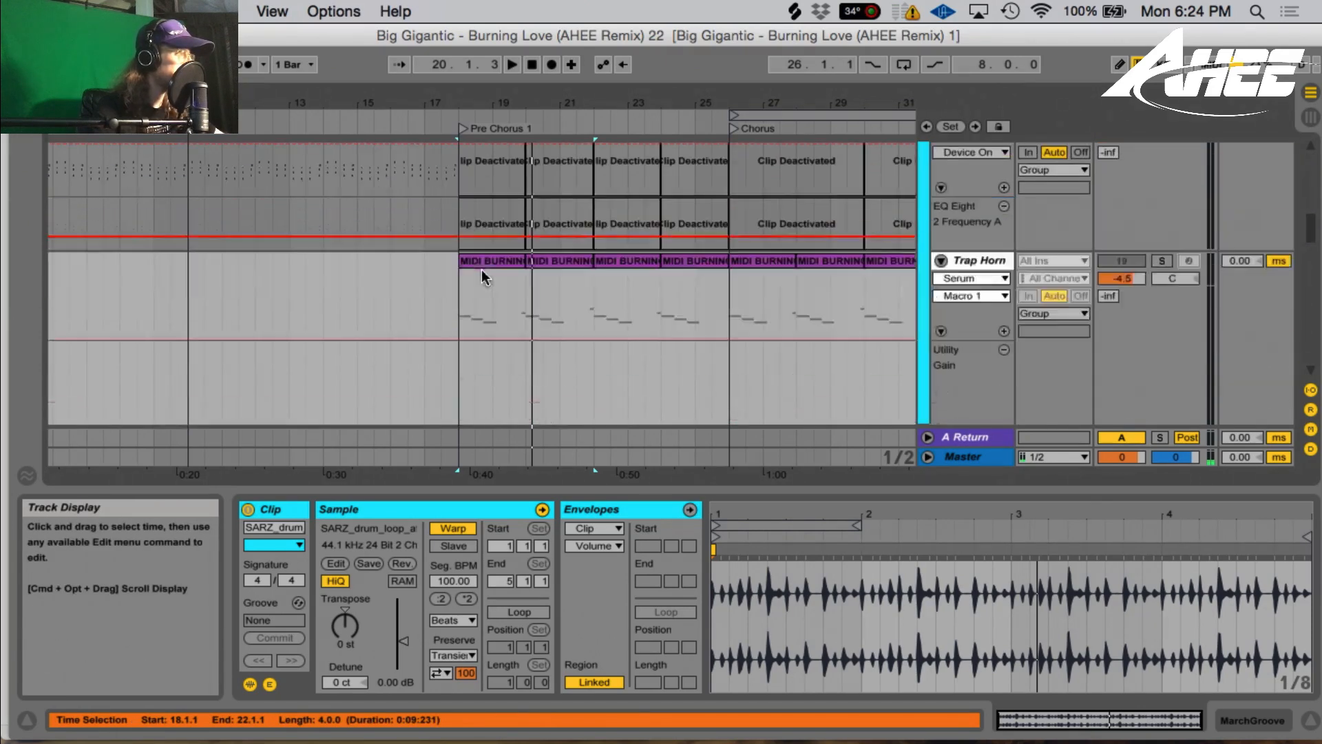
click(484, 250)
click(486, 260)
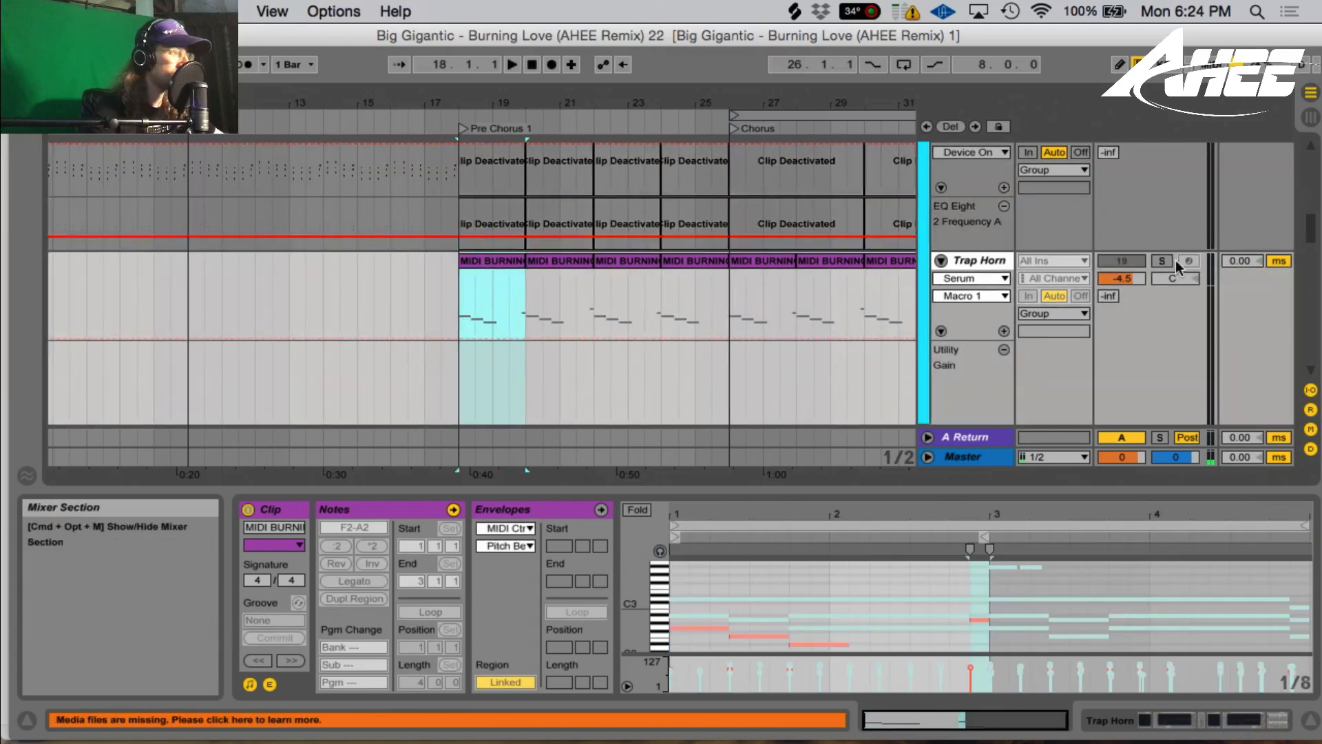
- Solo Trap Horn and play it from Pre Chorus 1 while viewing its automation lanes
click(1163, 261)
key(space)
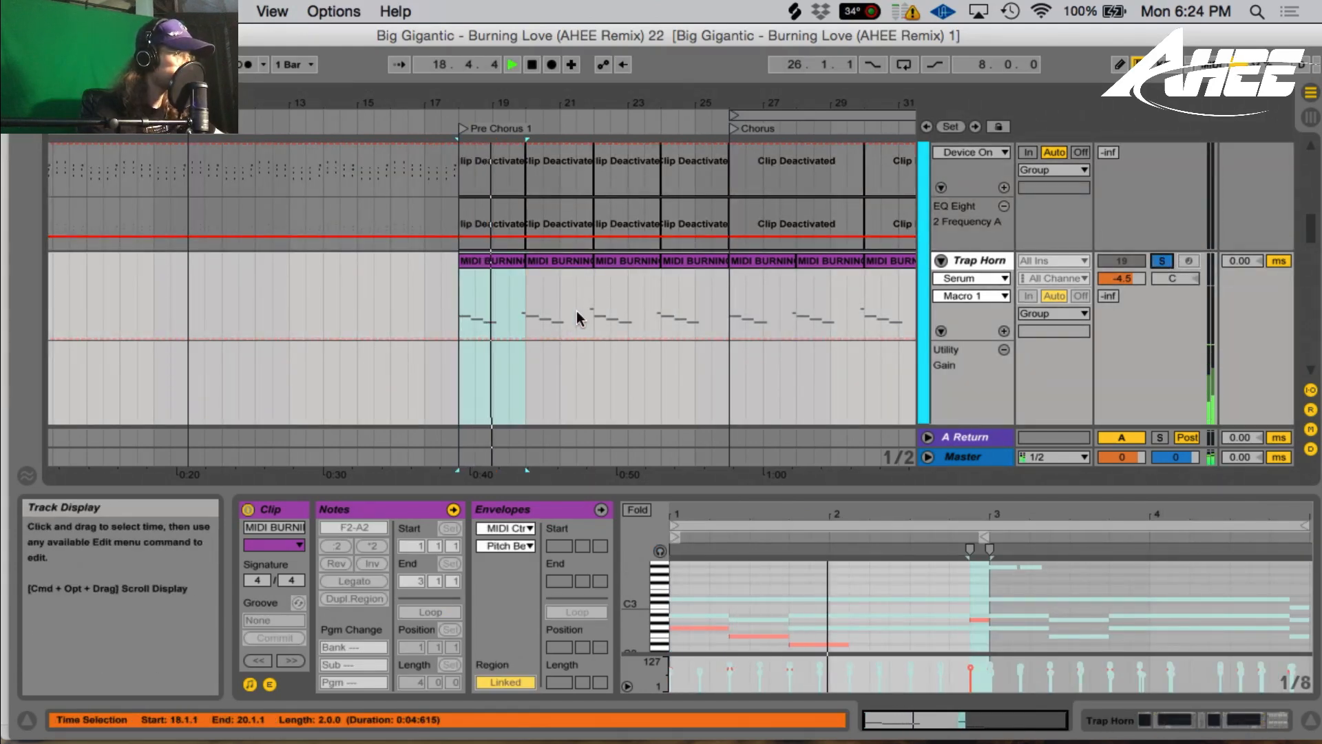
scroll(758, 308, down, 2)
scroll(753, 315, down, 3)
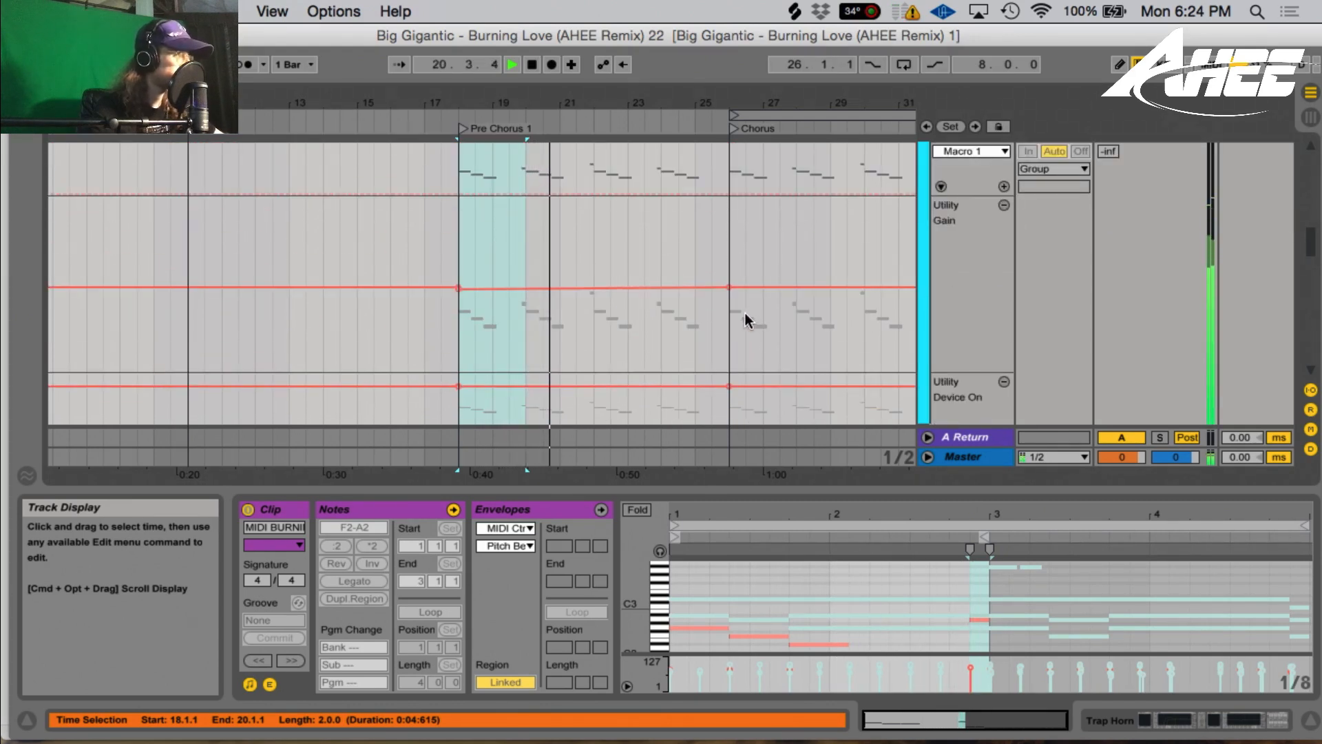
scroll(745, 316, up, 2)
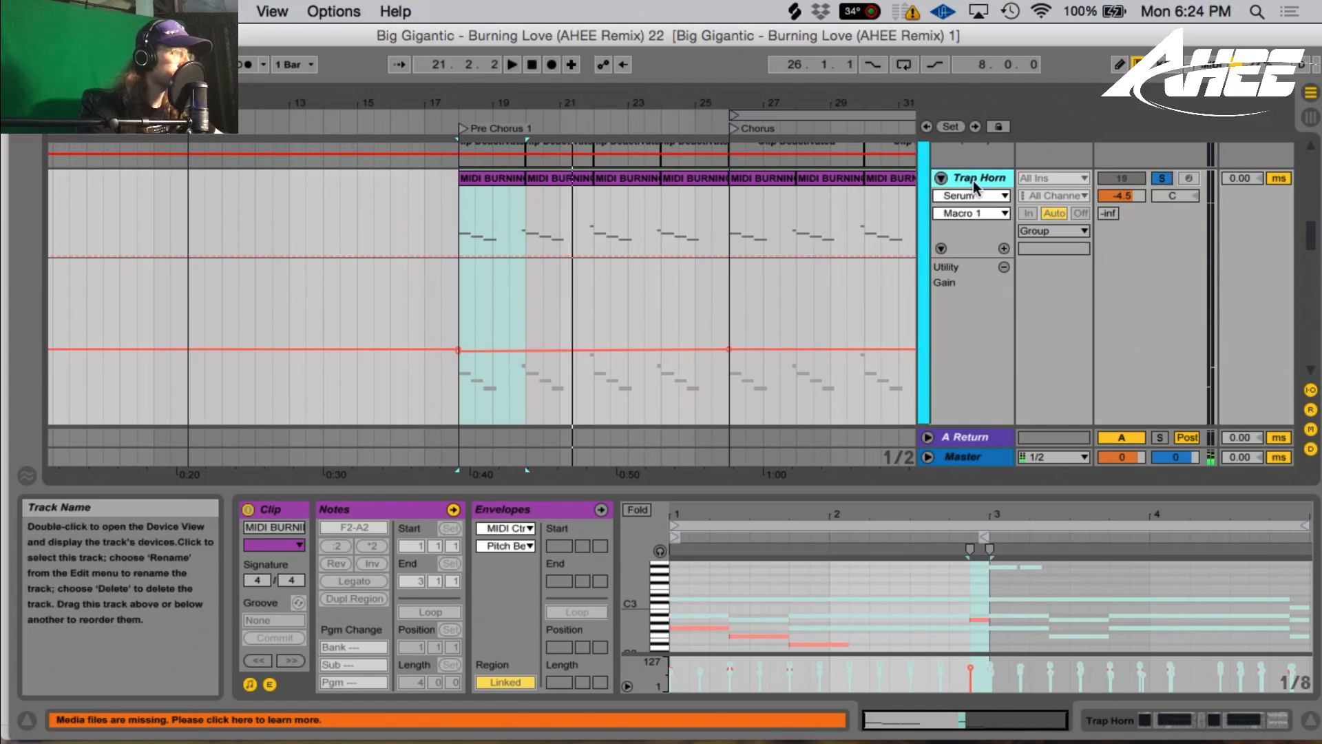
- Unfreeze the Trap Horn track and examine its Serum patch, closing the synth when finished
click(1147, 720)
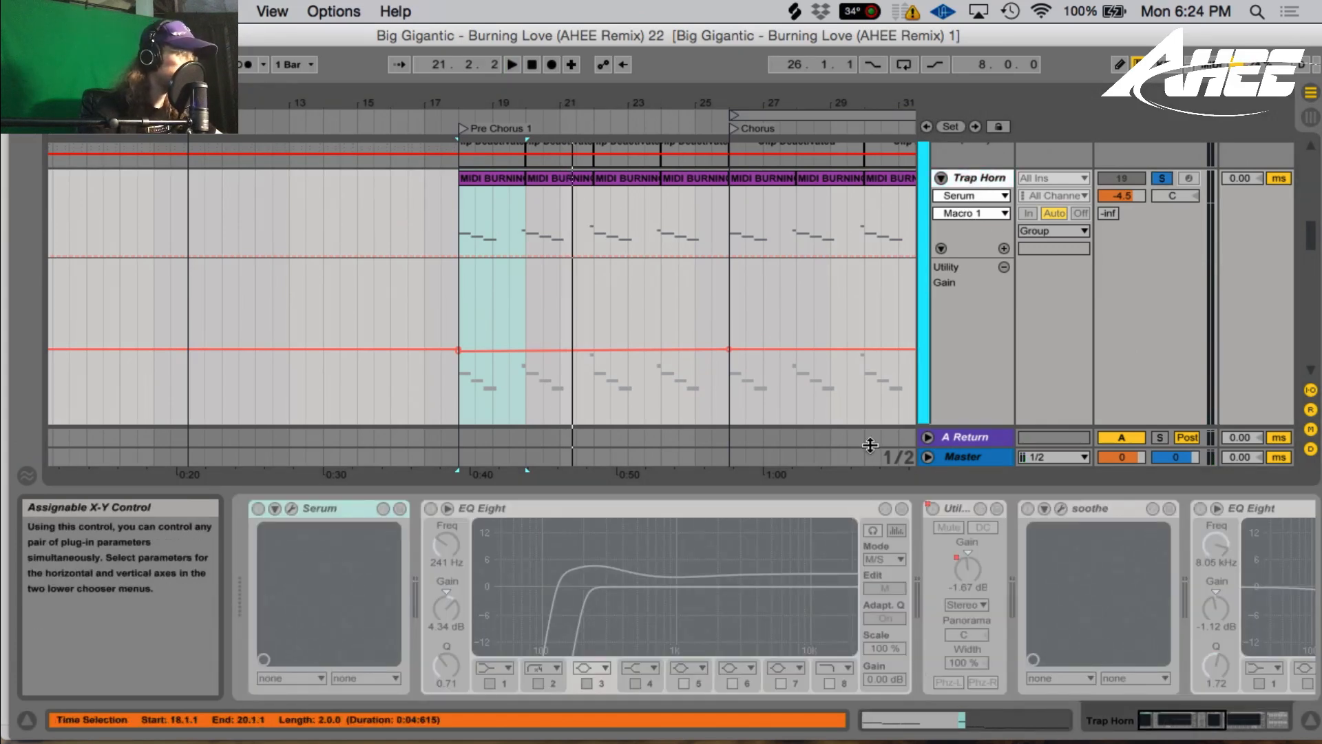
right_click(984, 180)
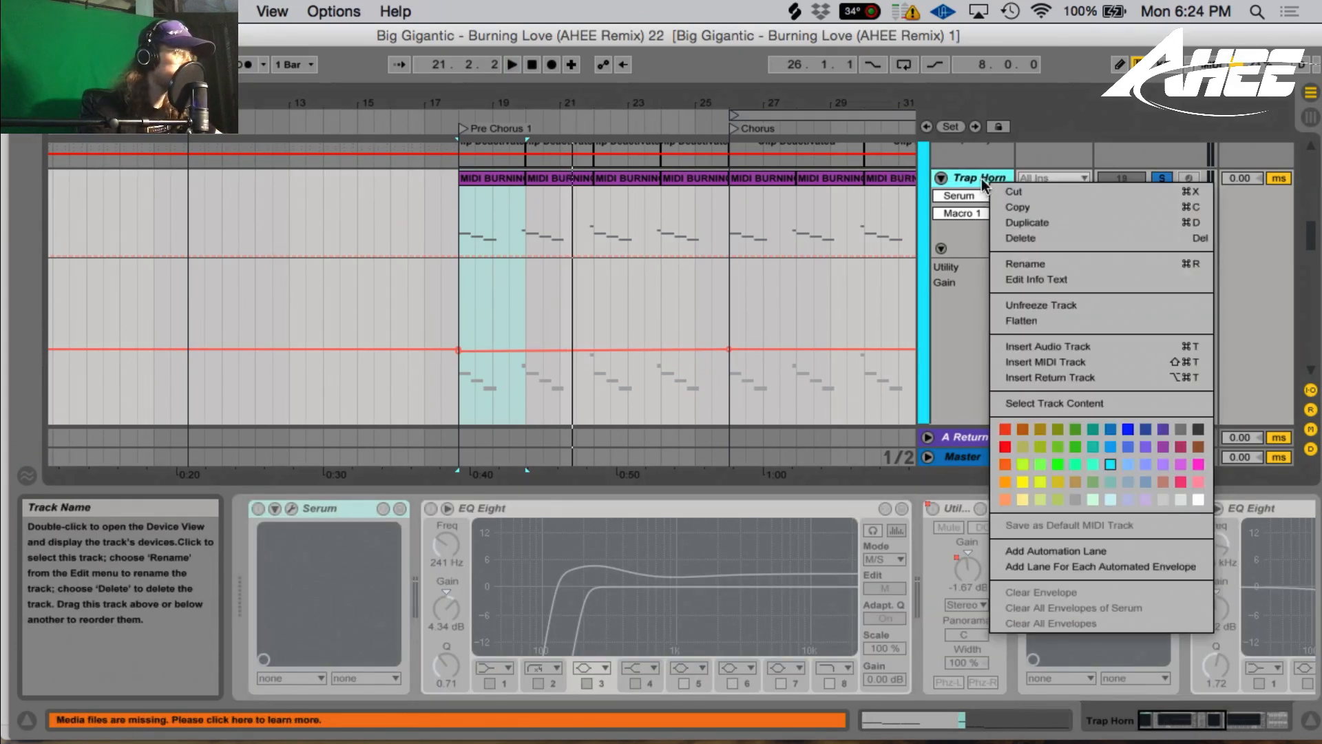
click(1035, 307)
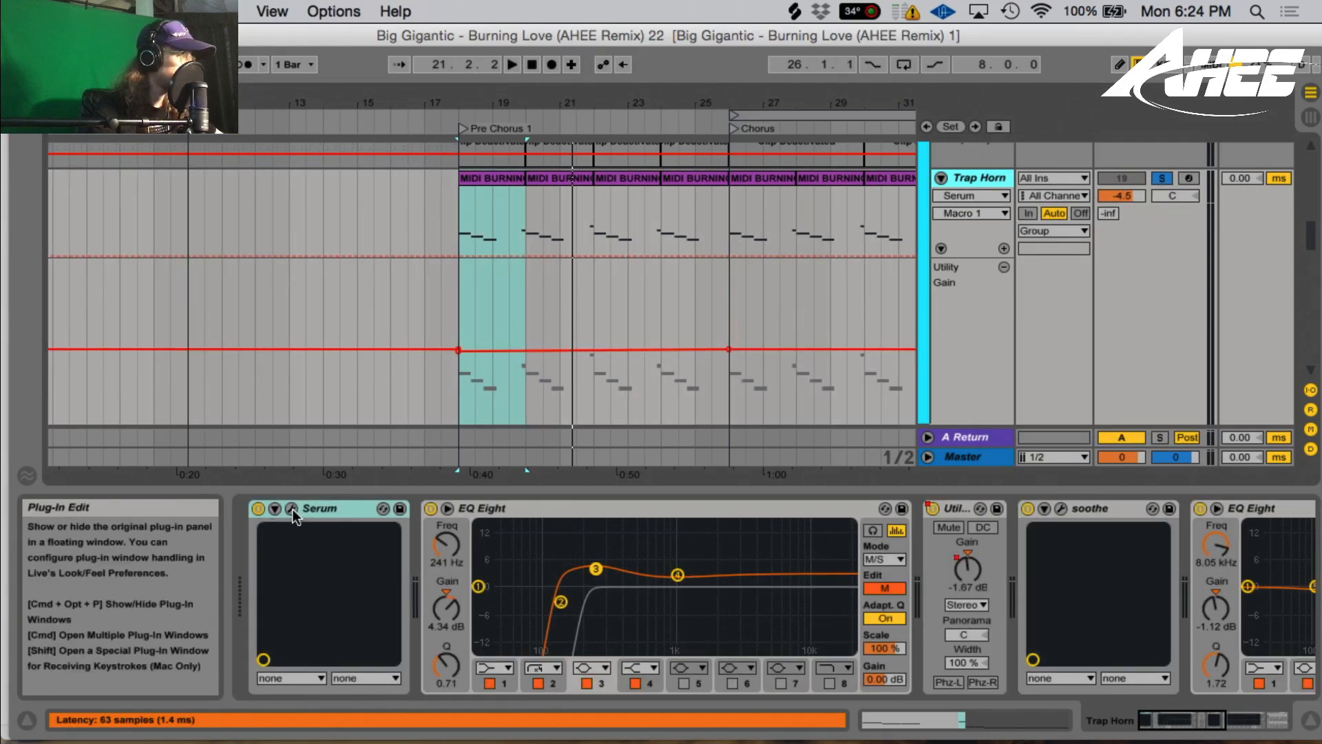
click(308, 517)
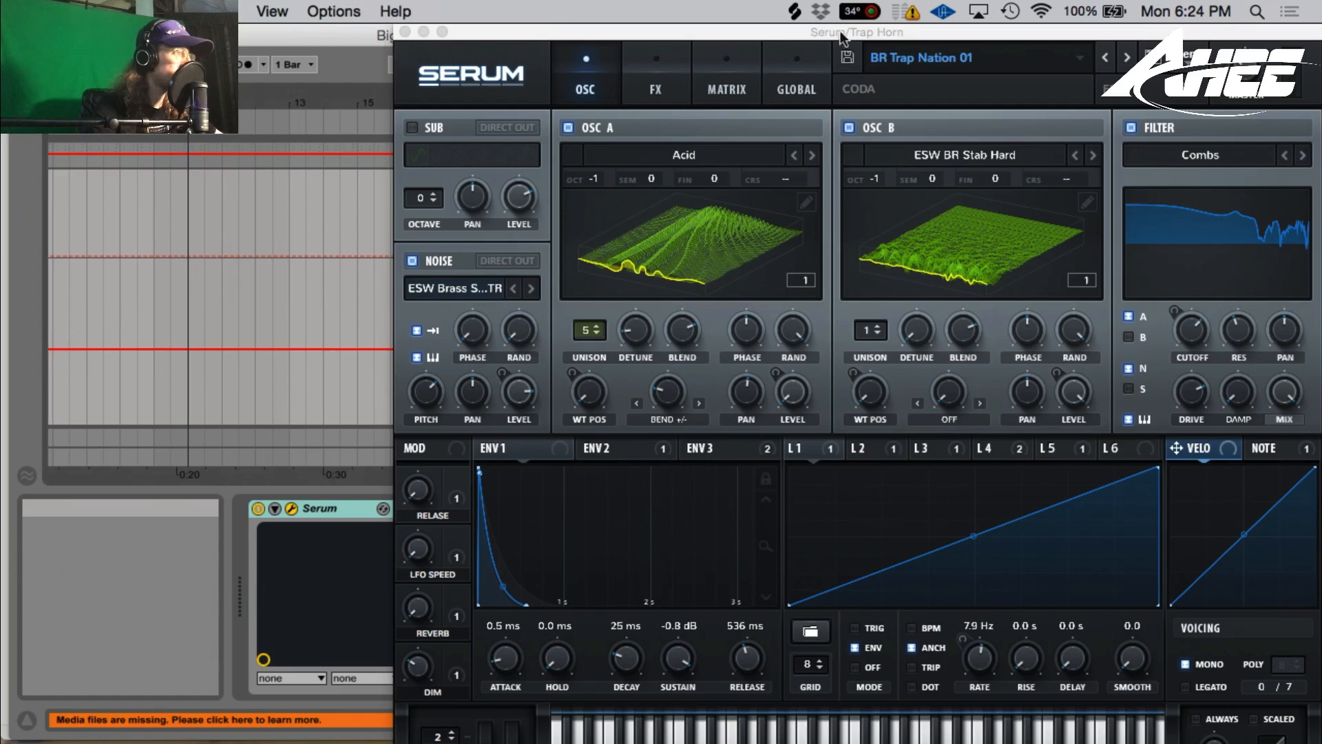
click(405, 33)
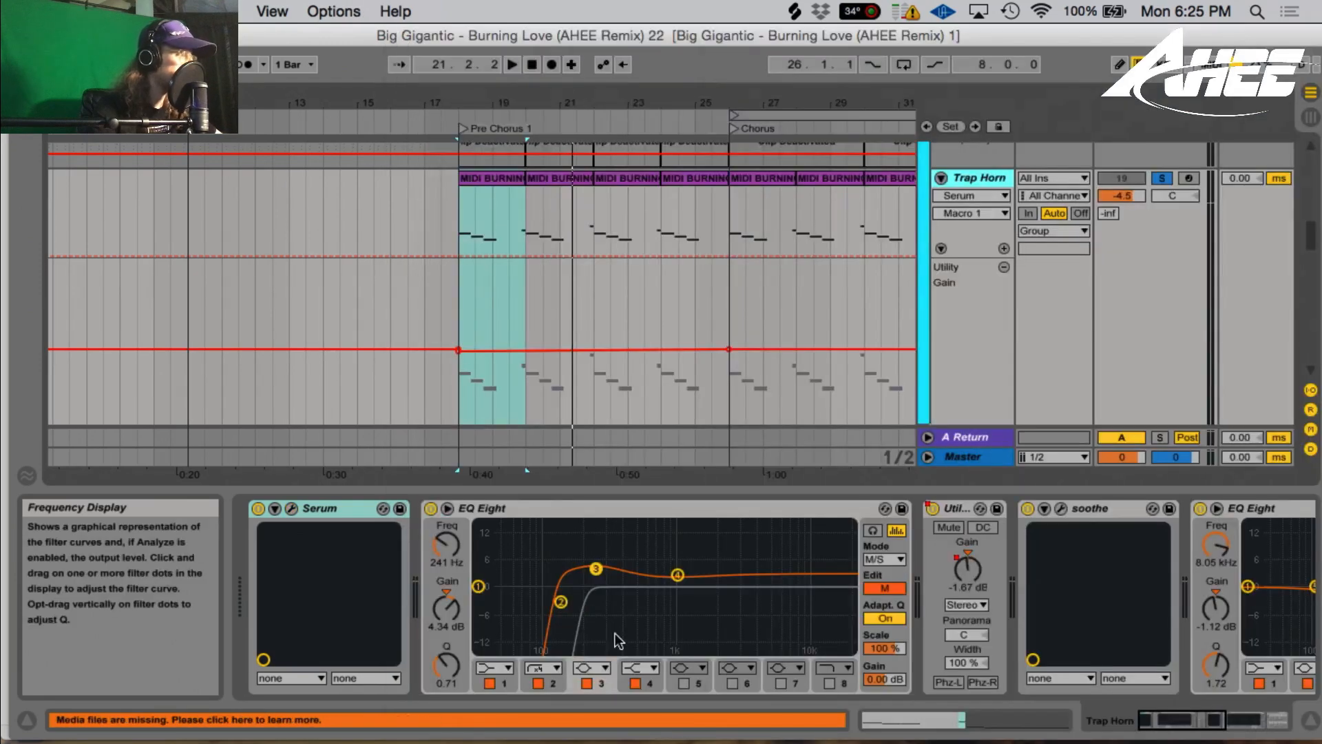
- Examine the soothe plug-in on Trap Horn while playing the clip, then stop playback and close the plug-in
click(1197, 720)
drag(1197, 720, 1212, 716)
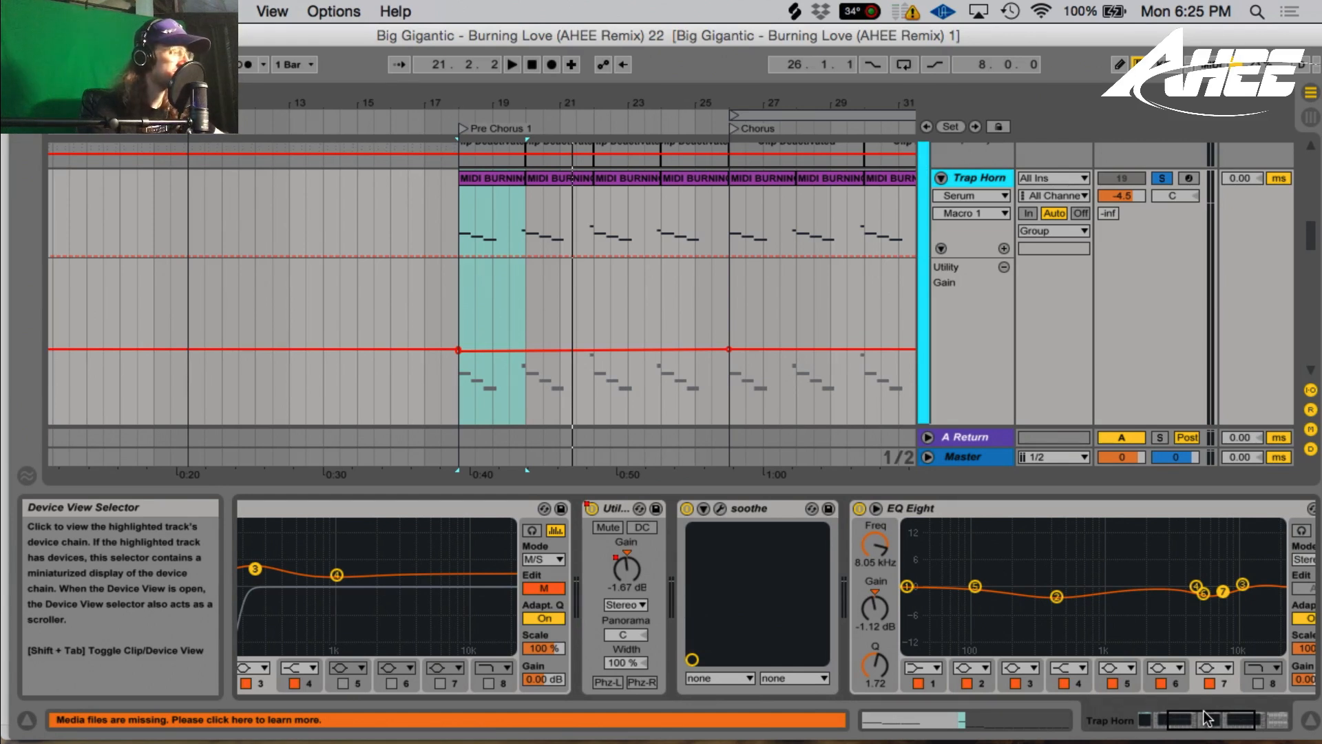
click(720, 509)
key(space)
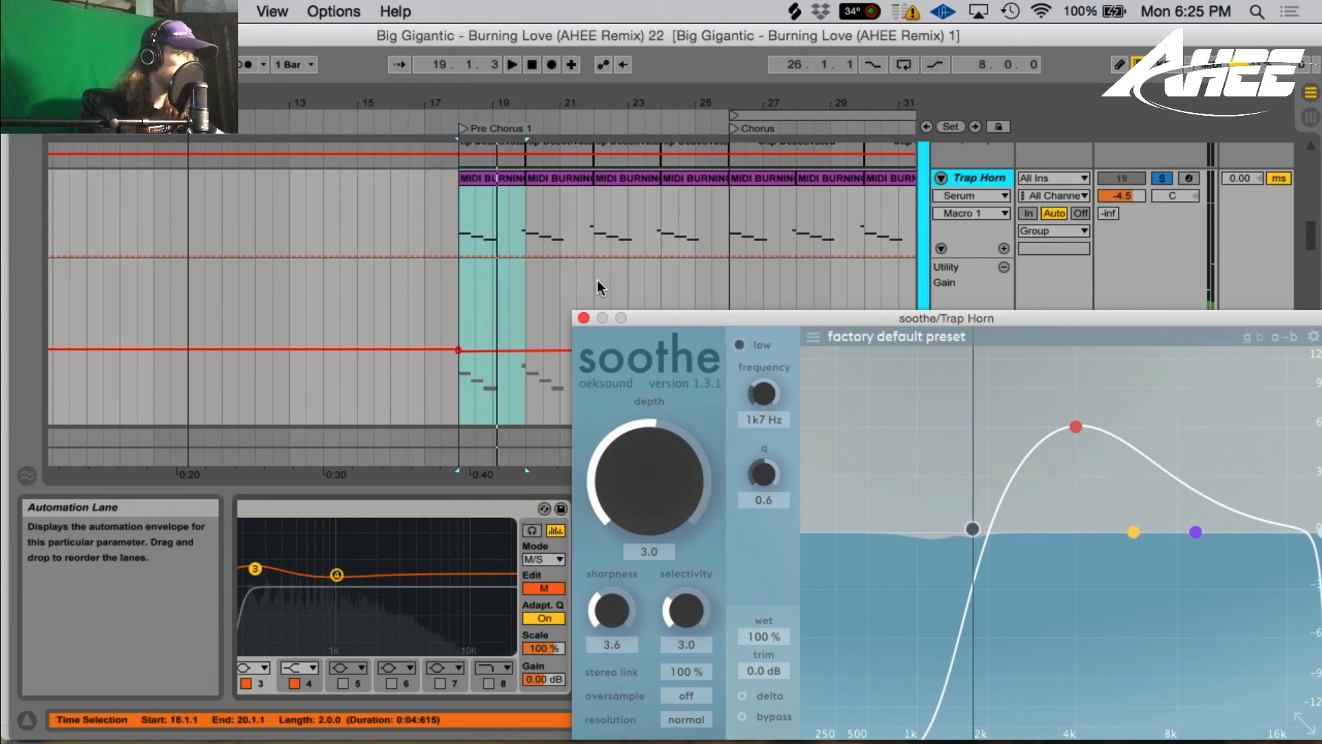
key(space)
click(583, 318)
- Switch off AHEE's Stereo Control on Trap Horn and play the track while viewing SPAN on the Master
click(1255, 721)
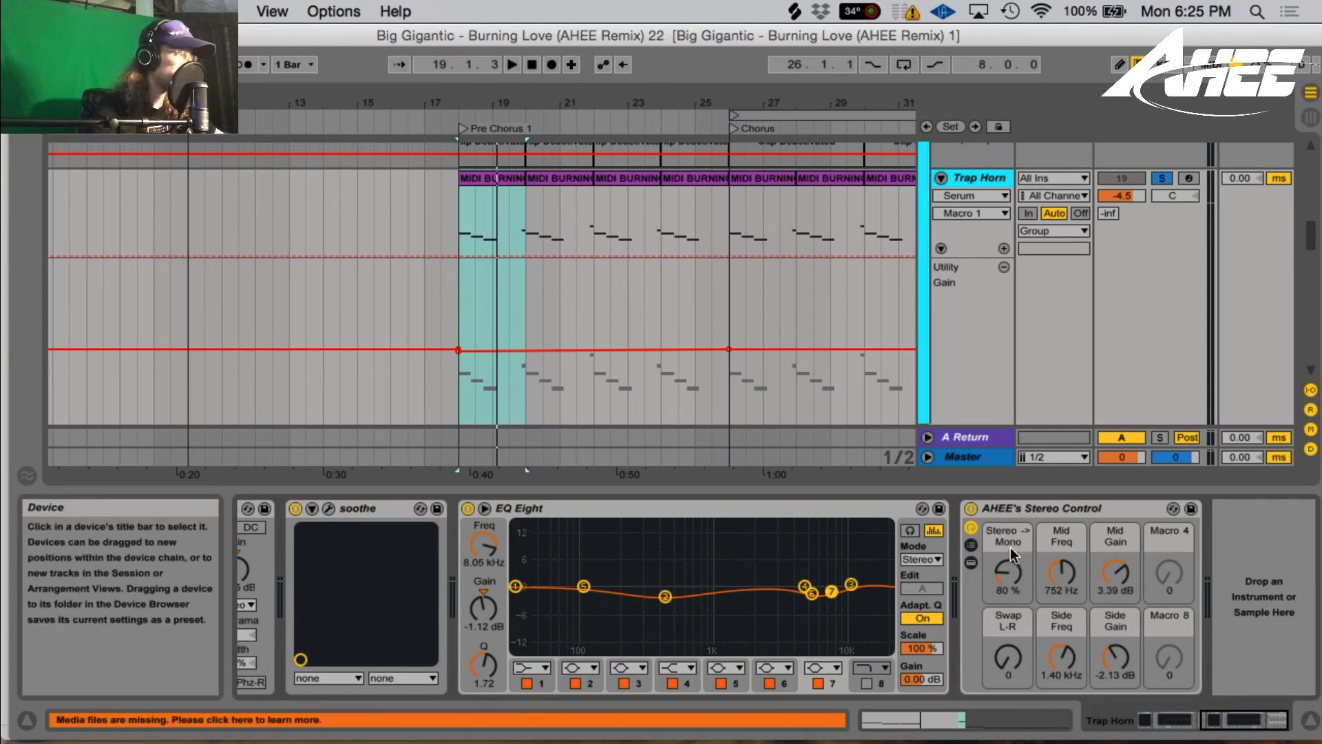
click(971, 510)
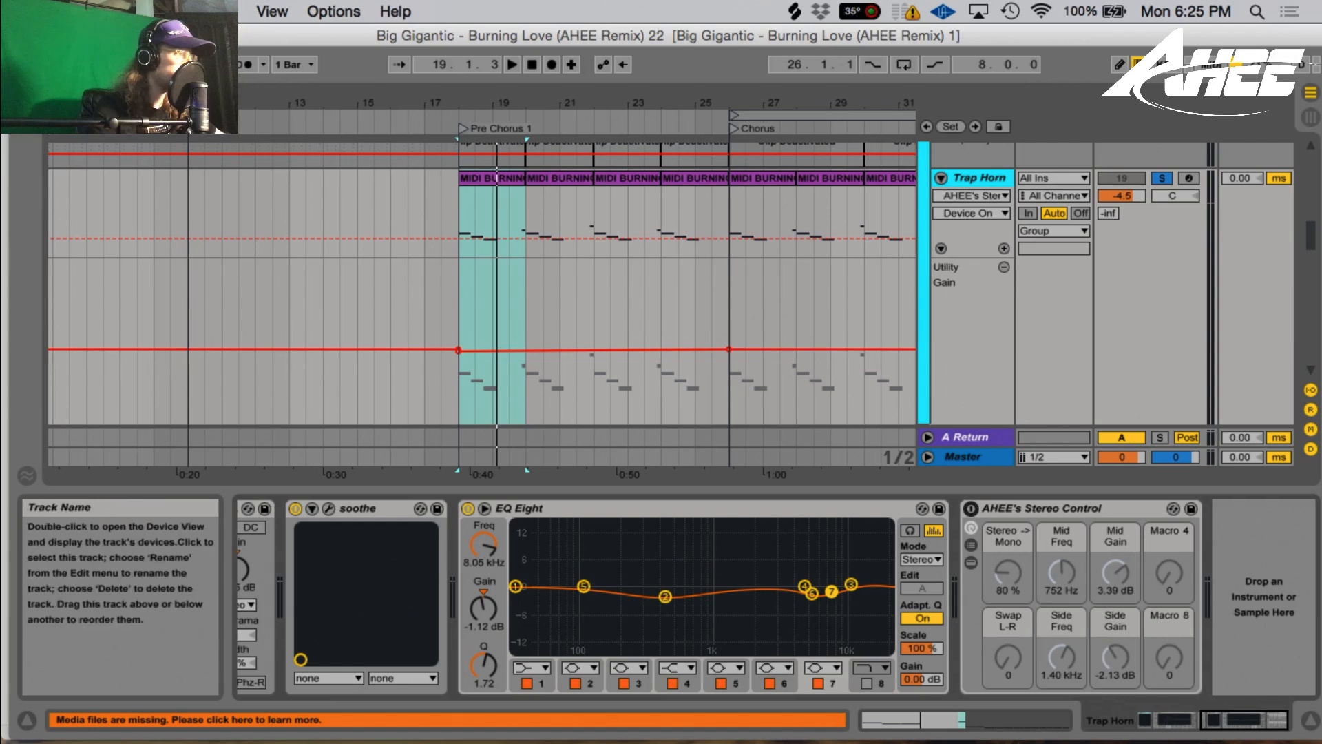
click(964, 457)
key(space)
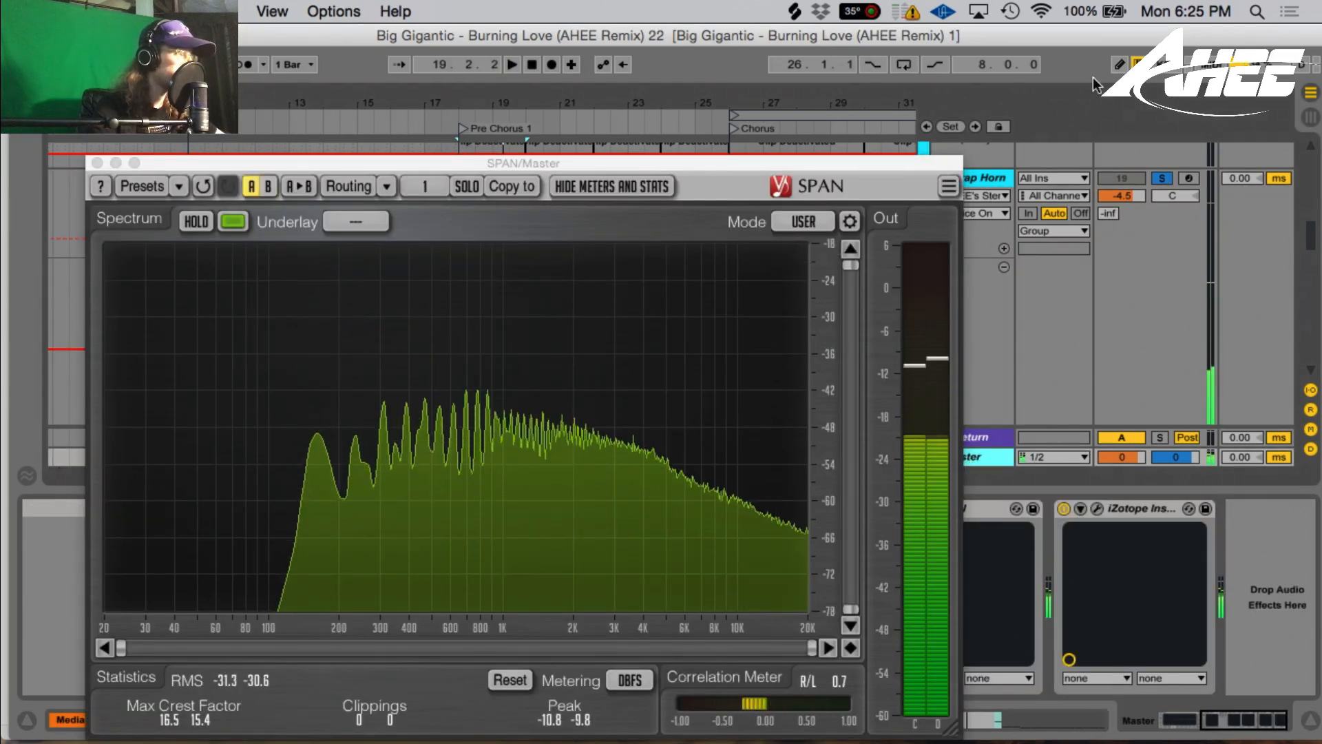
key(space)
- Switch AHEE's Stereo Control back on and replay Trap Horn while checking the correlation meter in SPAN
click(997, 179)
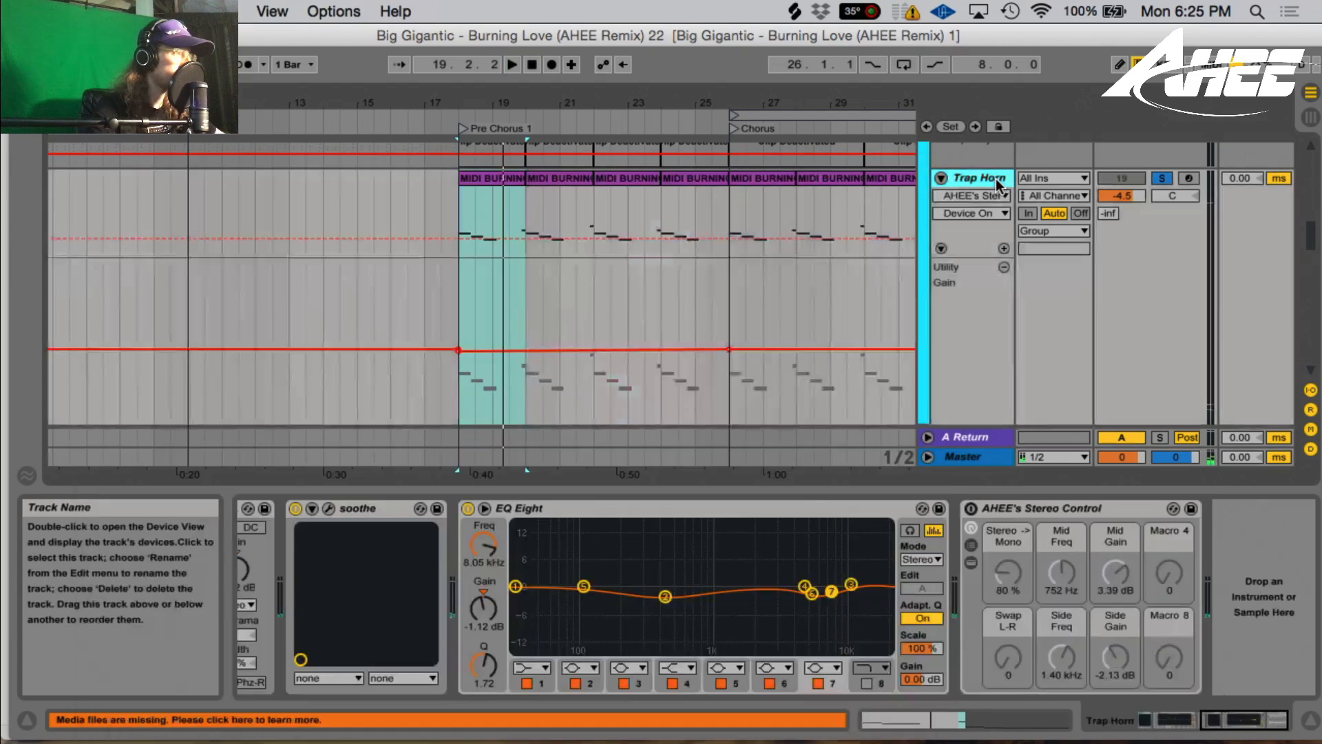
click(971, 508)
click(965, 457)
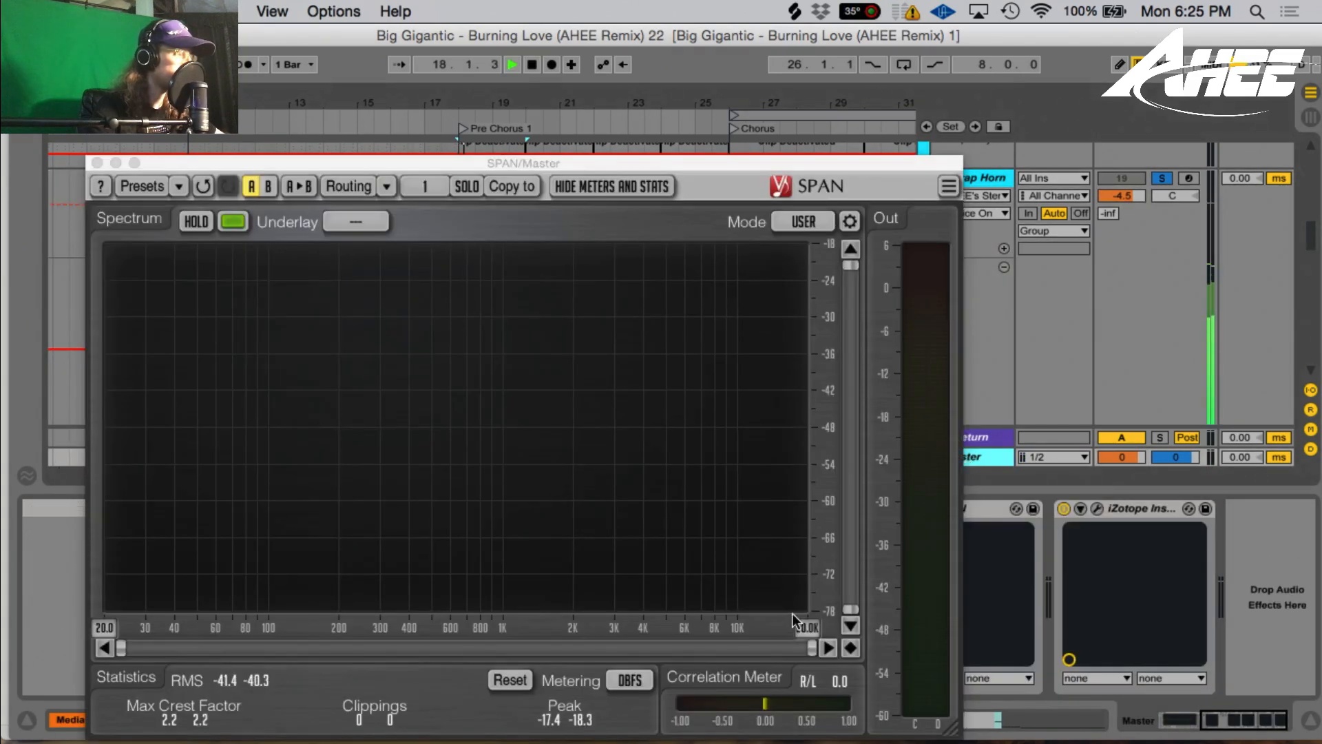
key(space)
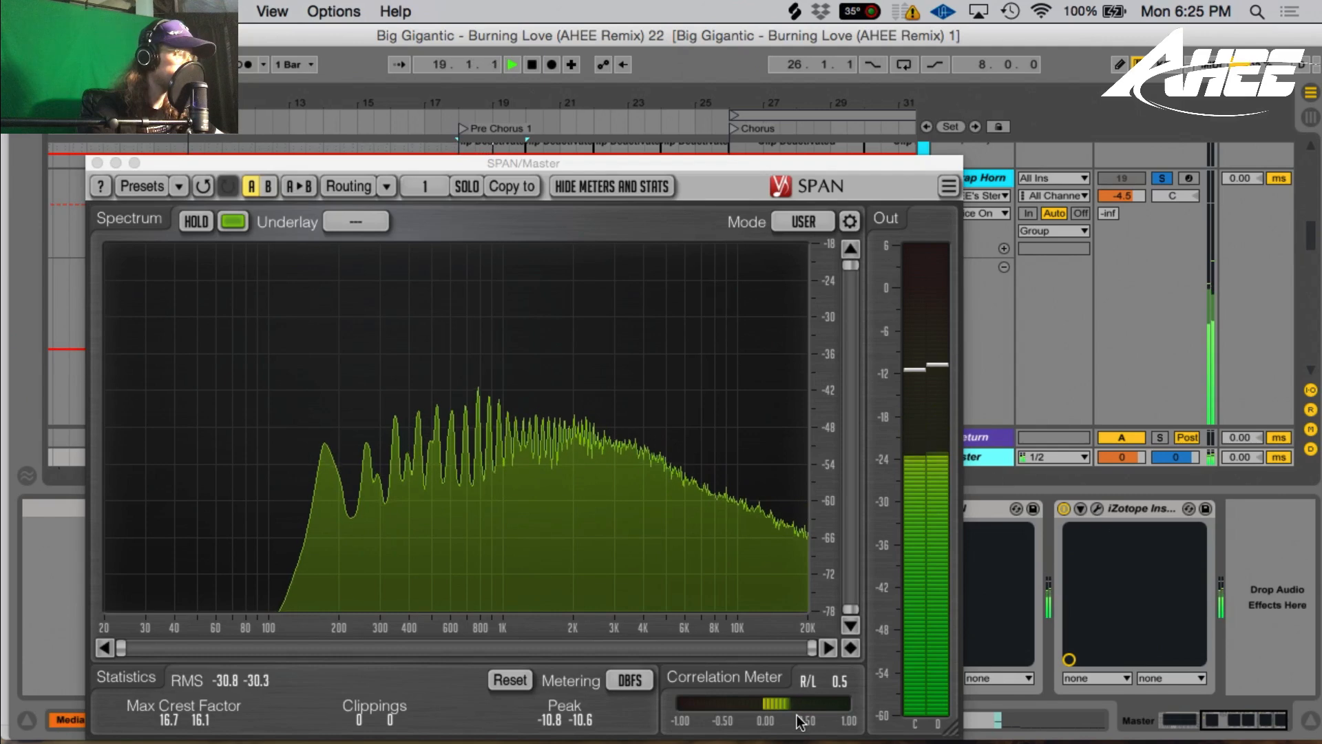
key(space)
click(97, 163)
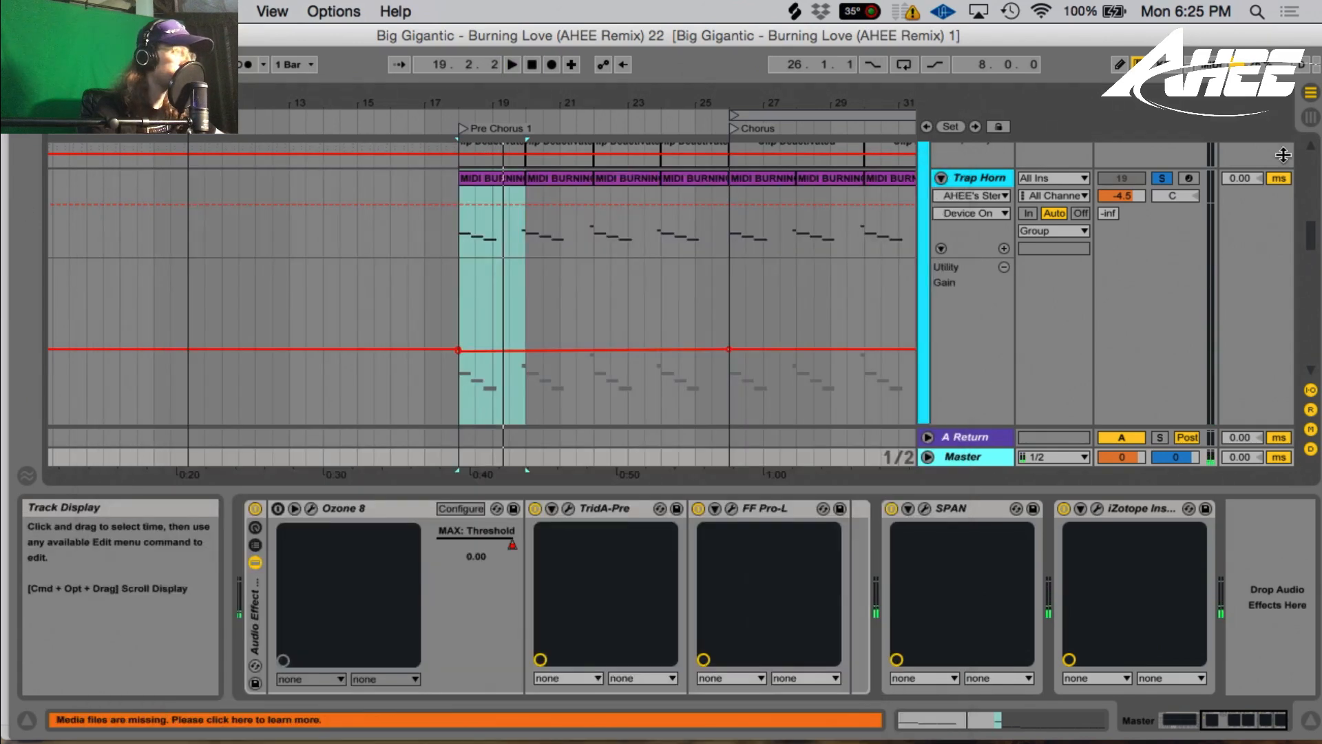
- Take the solo off Trap Horn and play the whole arrangement from Pre Chorus 1 while looking through the tracks
scroll(962, 363, up, 5)
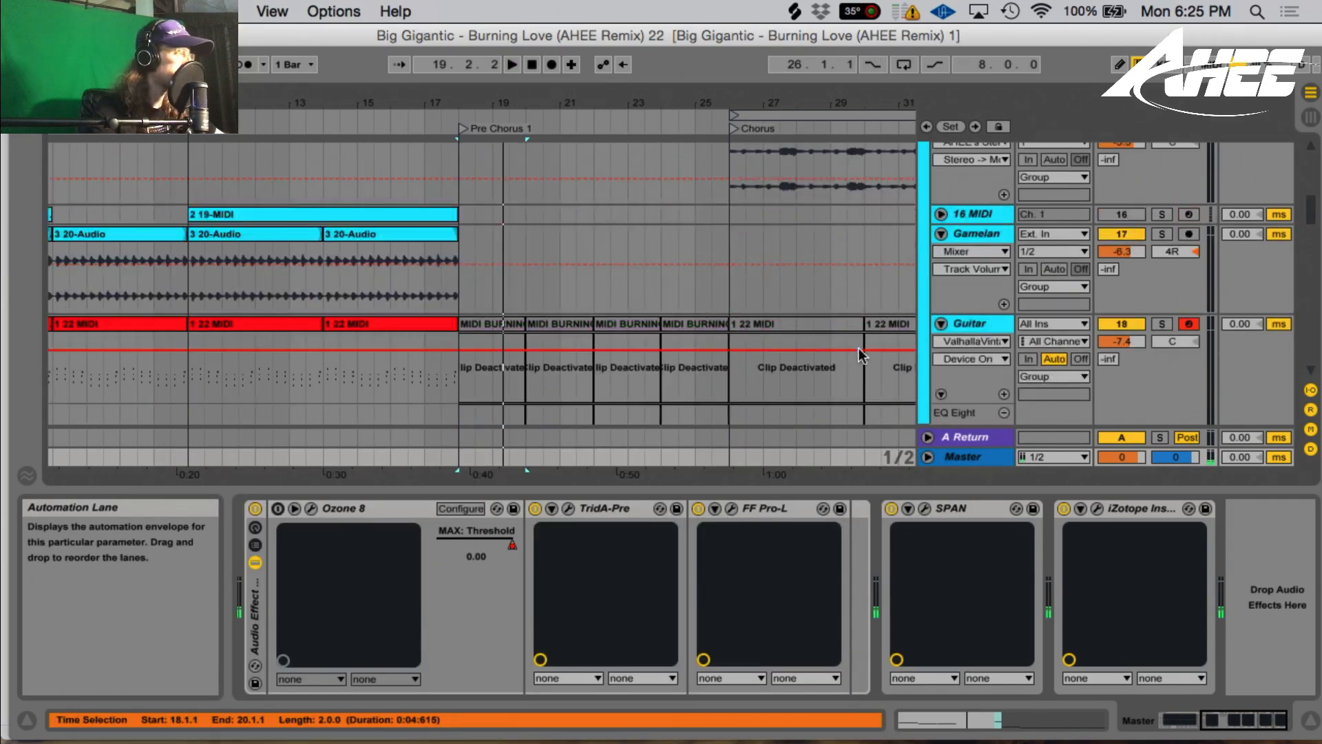
click(453, 284)
scroll(481, 308, up, 10)
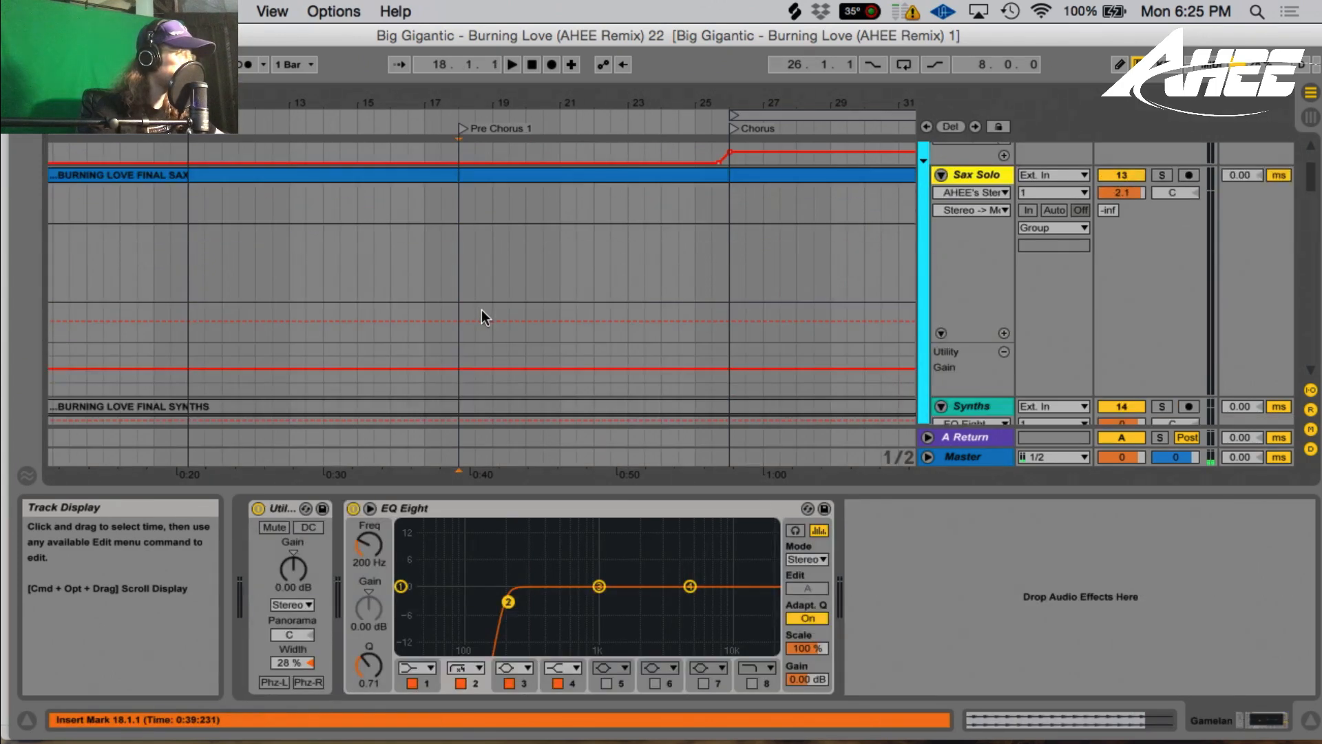
key(space)
scroll(670, 273, down, 15)
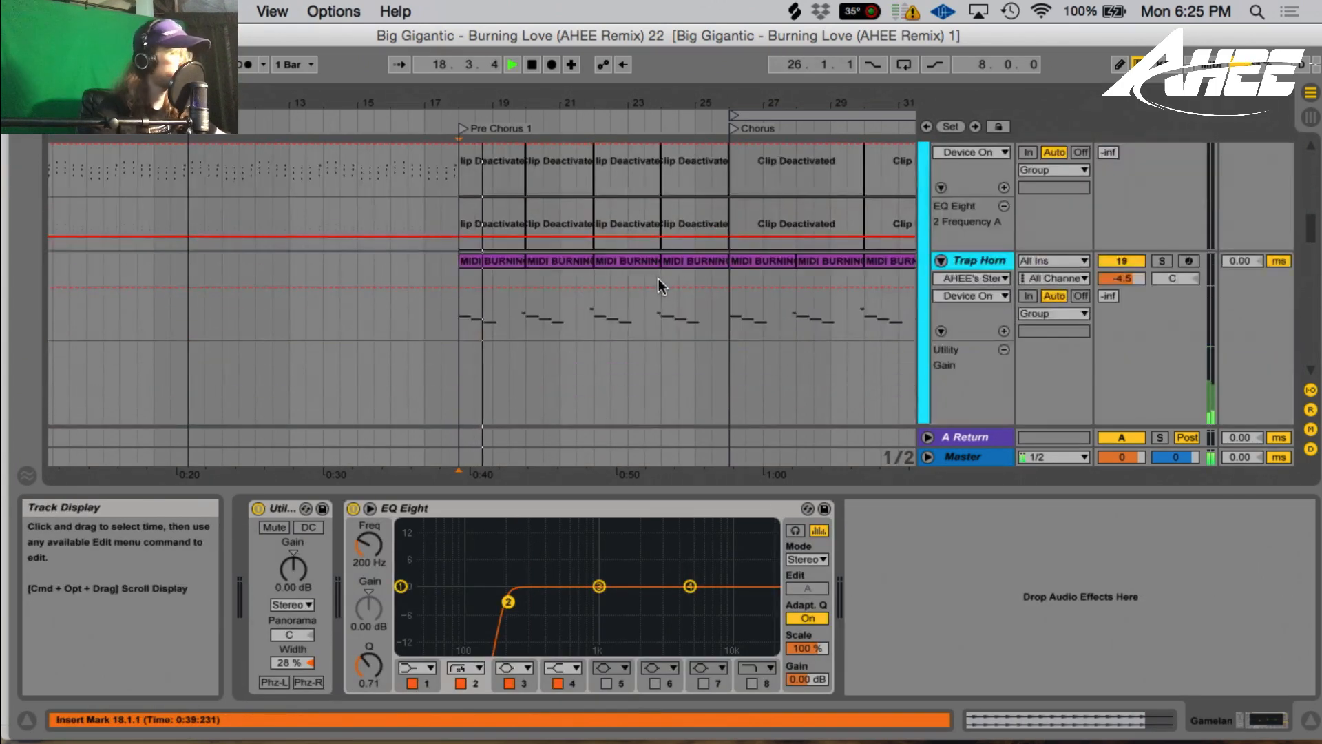
scroll(650, 279, down, 3)
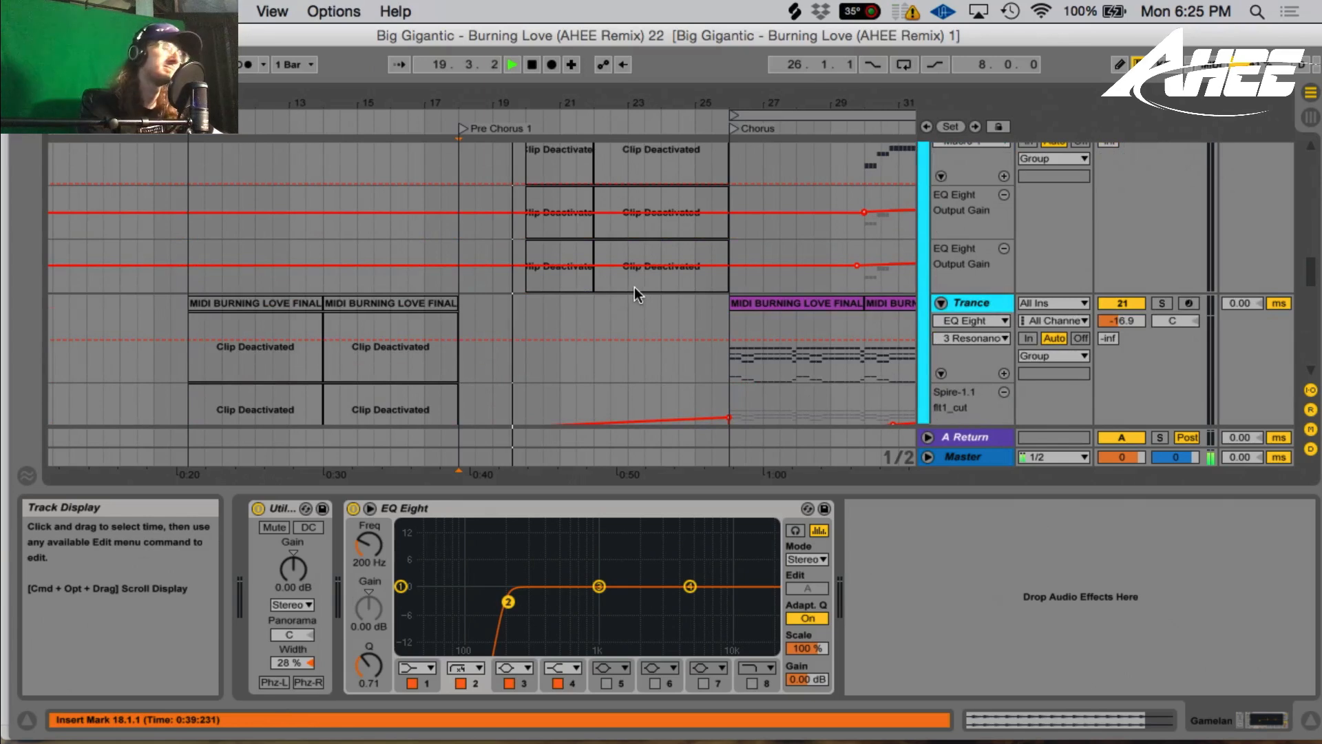
scroll(635, 310, down, 15)
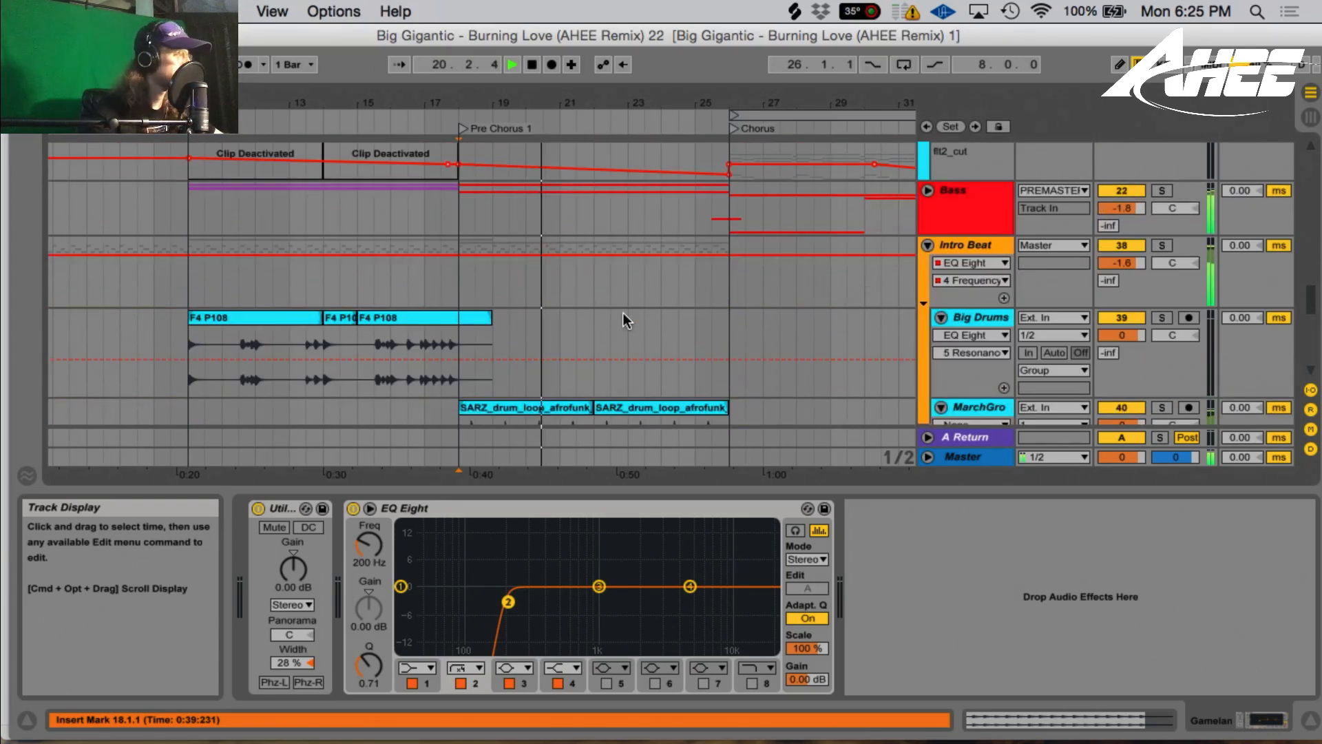
scroll(623, 312, down, 5)
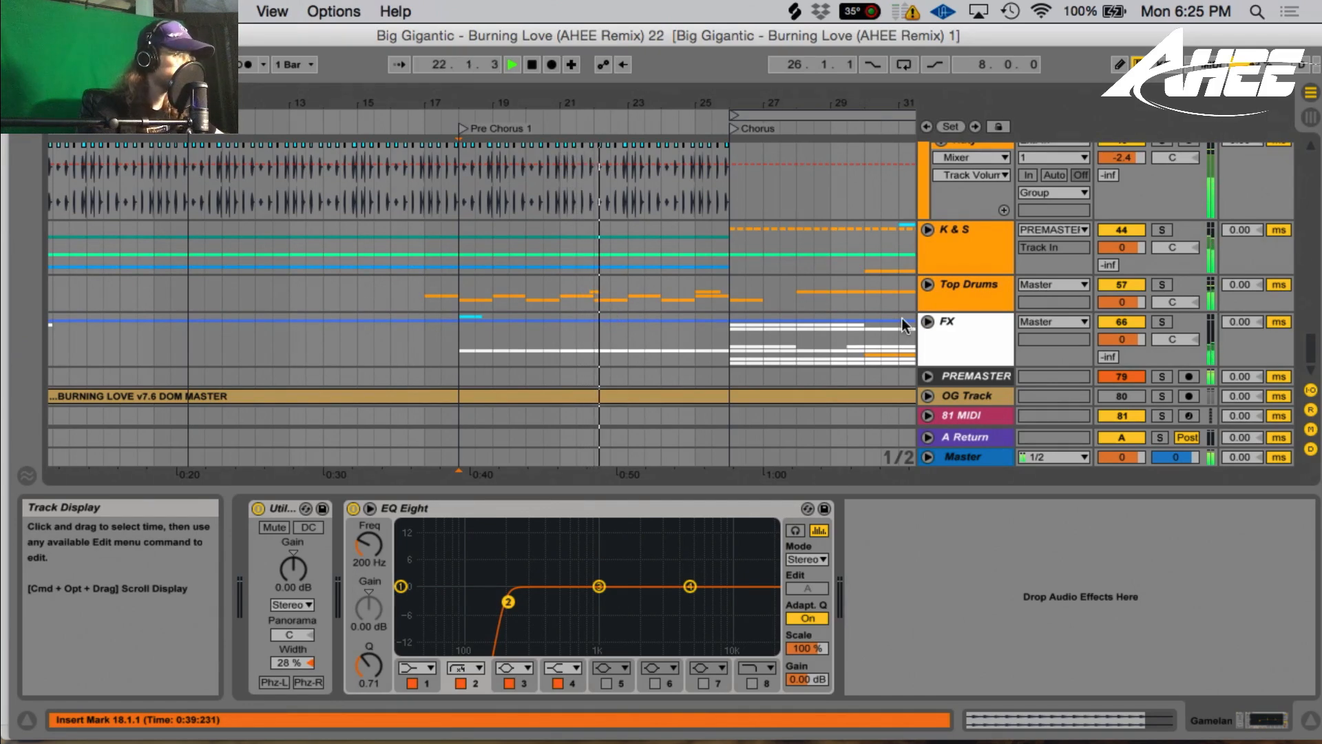
key(space)
- Unfold the K & S group and play the Back Noise clip at Pre Chorus 1 with its track soloed
click(928, 322)
scroll(758, 317, down, 3)
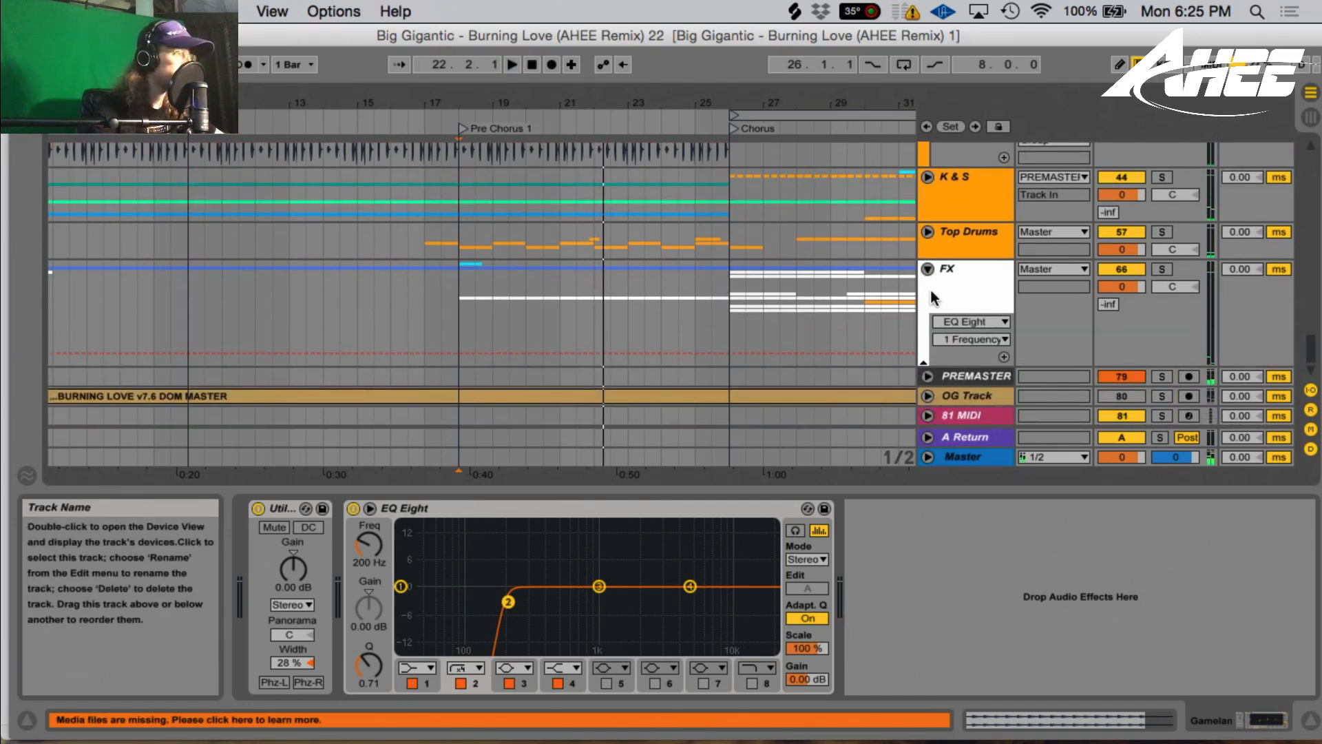
click(927, 363)
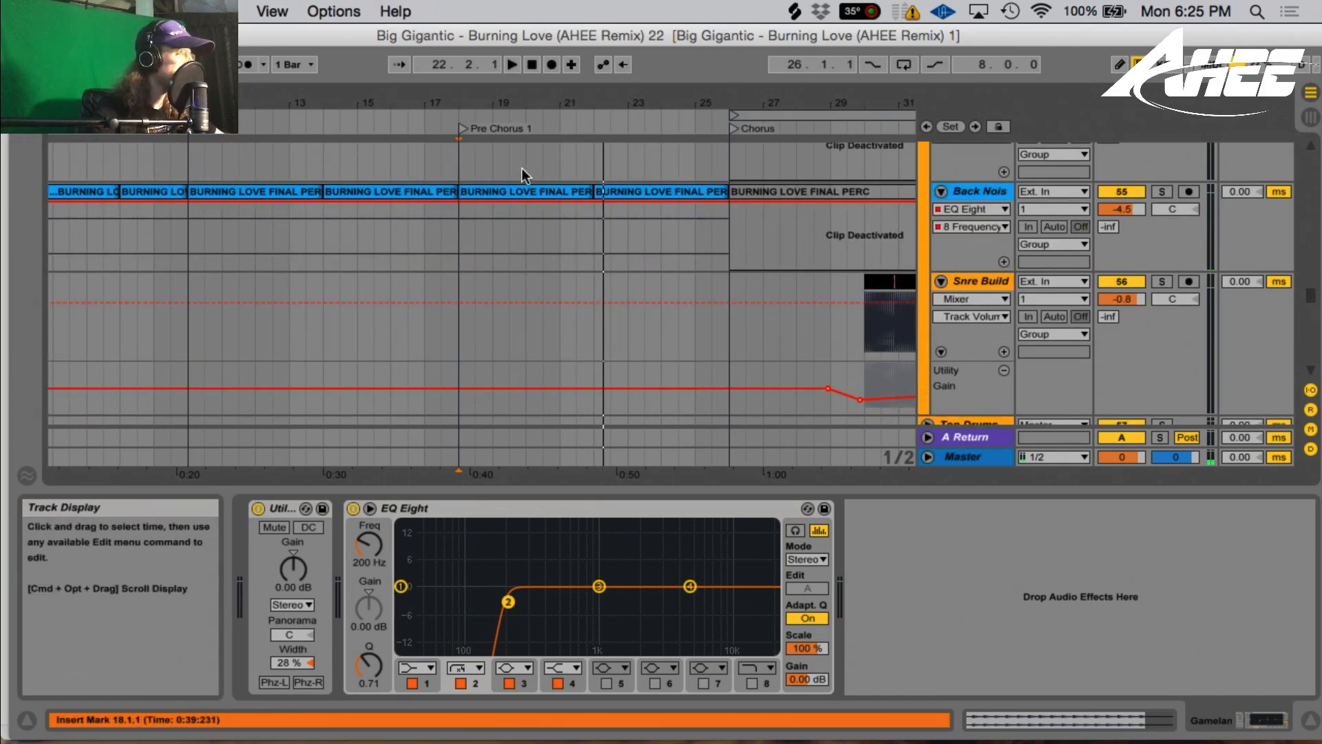
click(525, 190)
click(1162, 191)
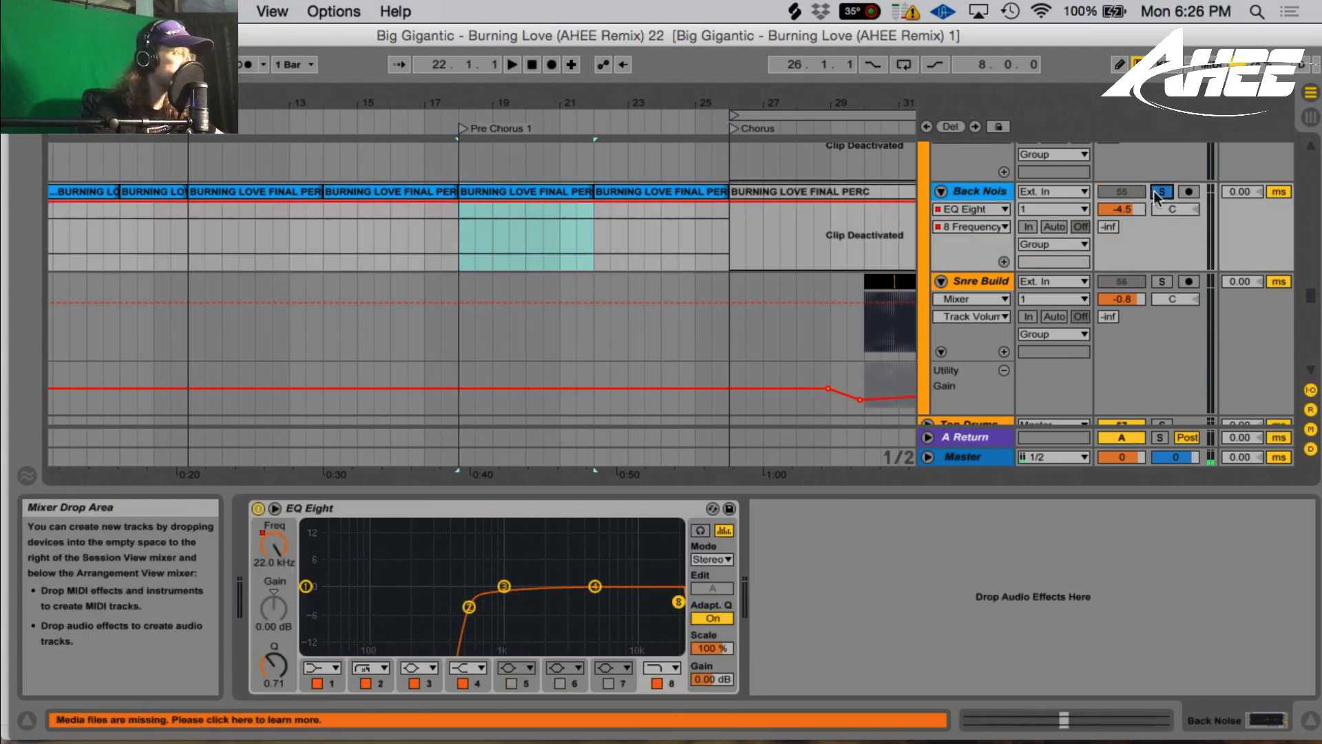
drag(497, 105, 487, 177)
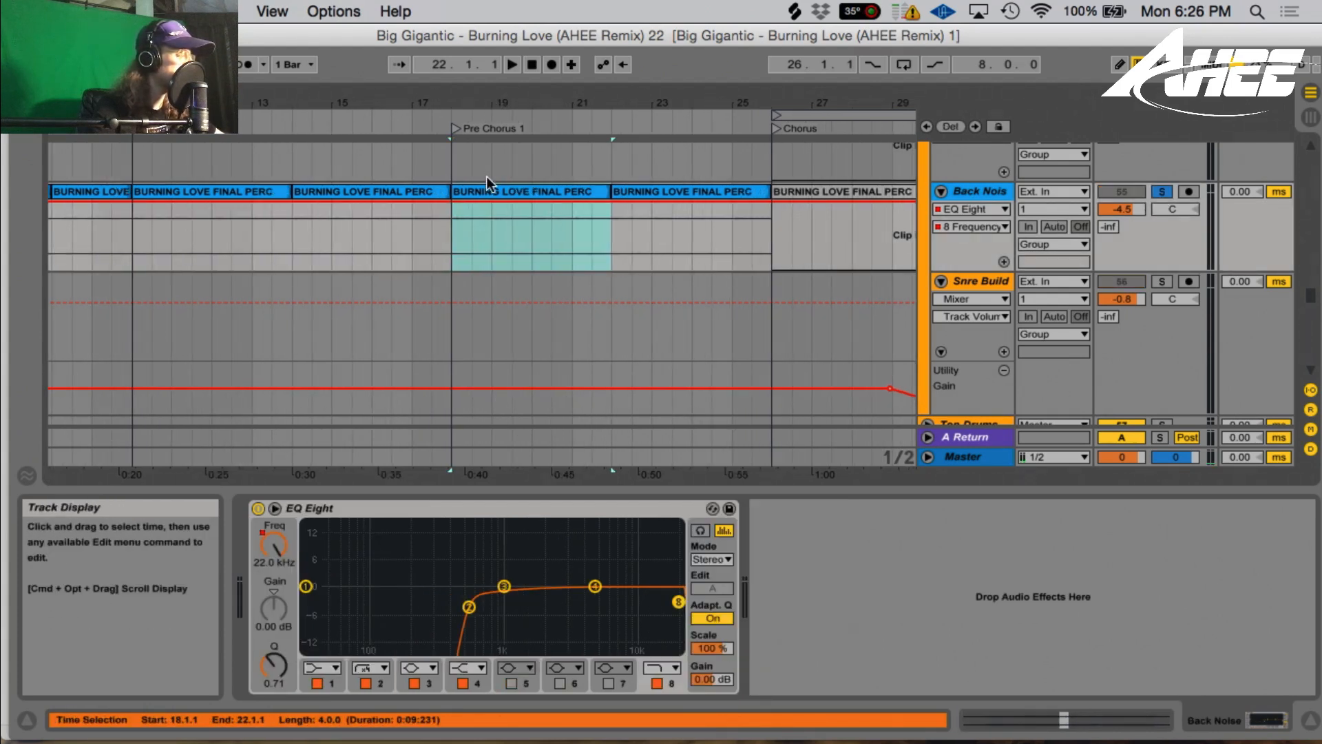
key(space)
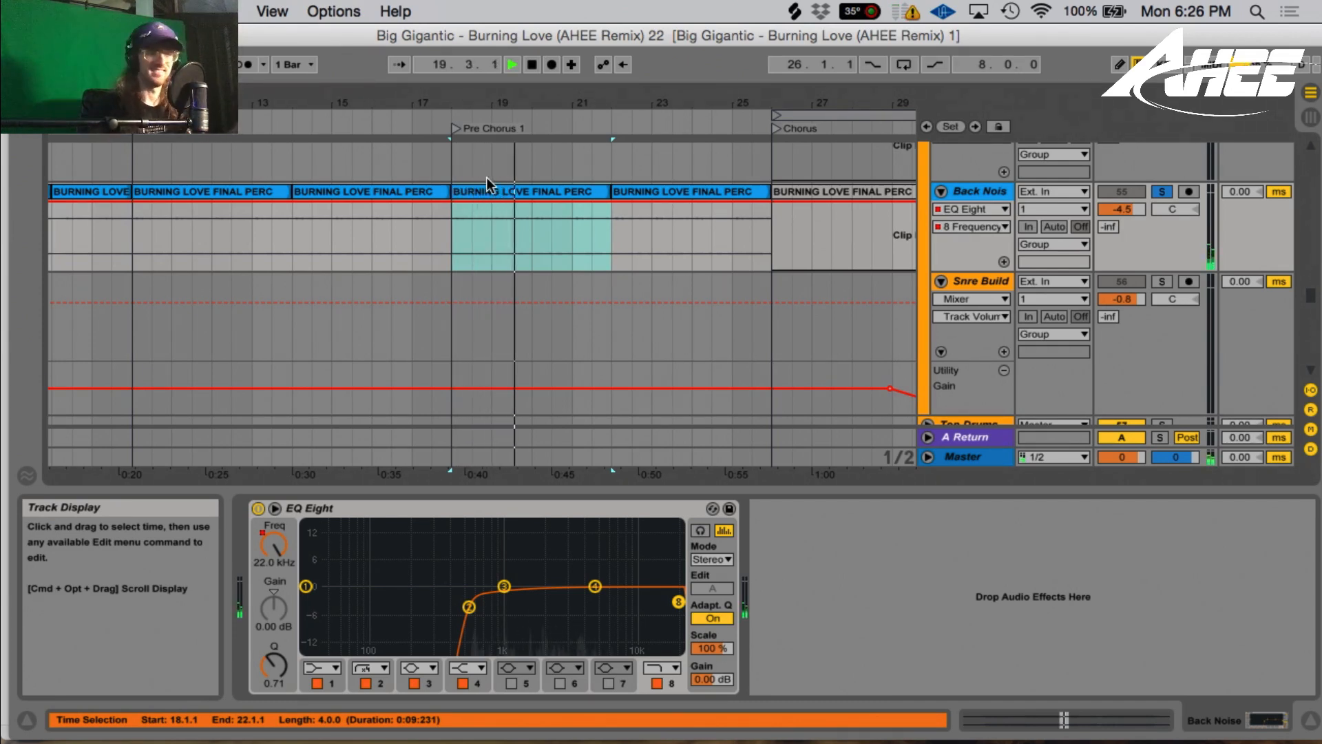
- Open the Back Noise clip's sample settings and raise its clip gain to 7.50 dB during playback
click(480, 194)
double_click(480, 194)
key(space)
drag(403, 642, 402, 626)
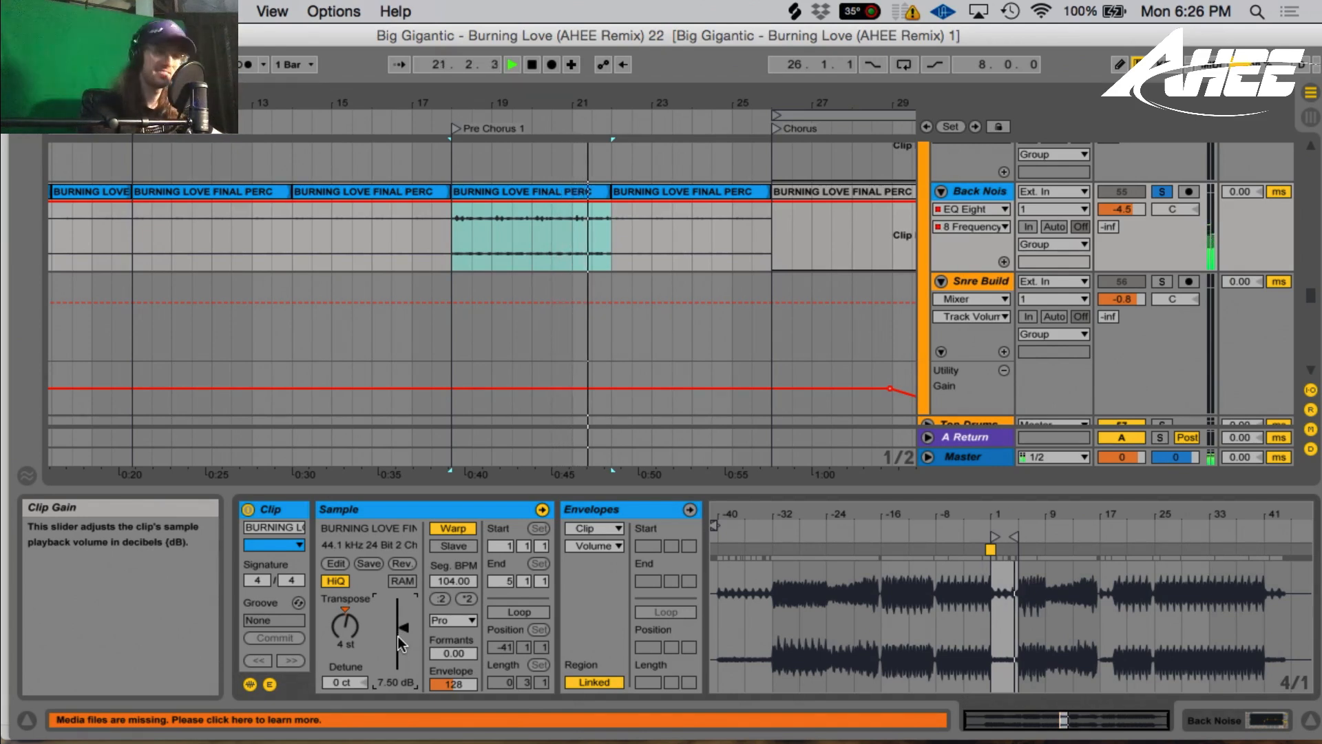
key(space)
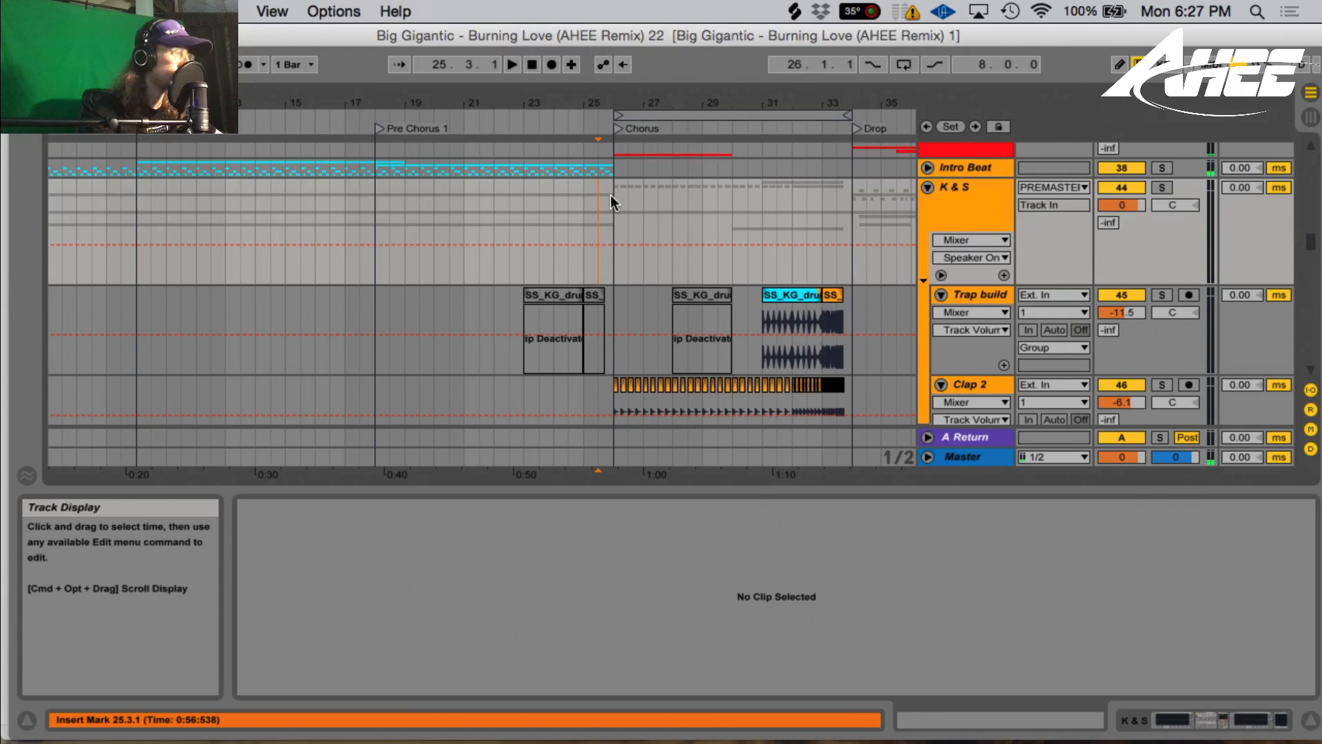
- Play the whole arrangement from the Chorus while looking through the drum tracks of K & S
key(space)
click(610, 196)
scroll(754, 245, down, 10)
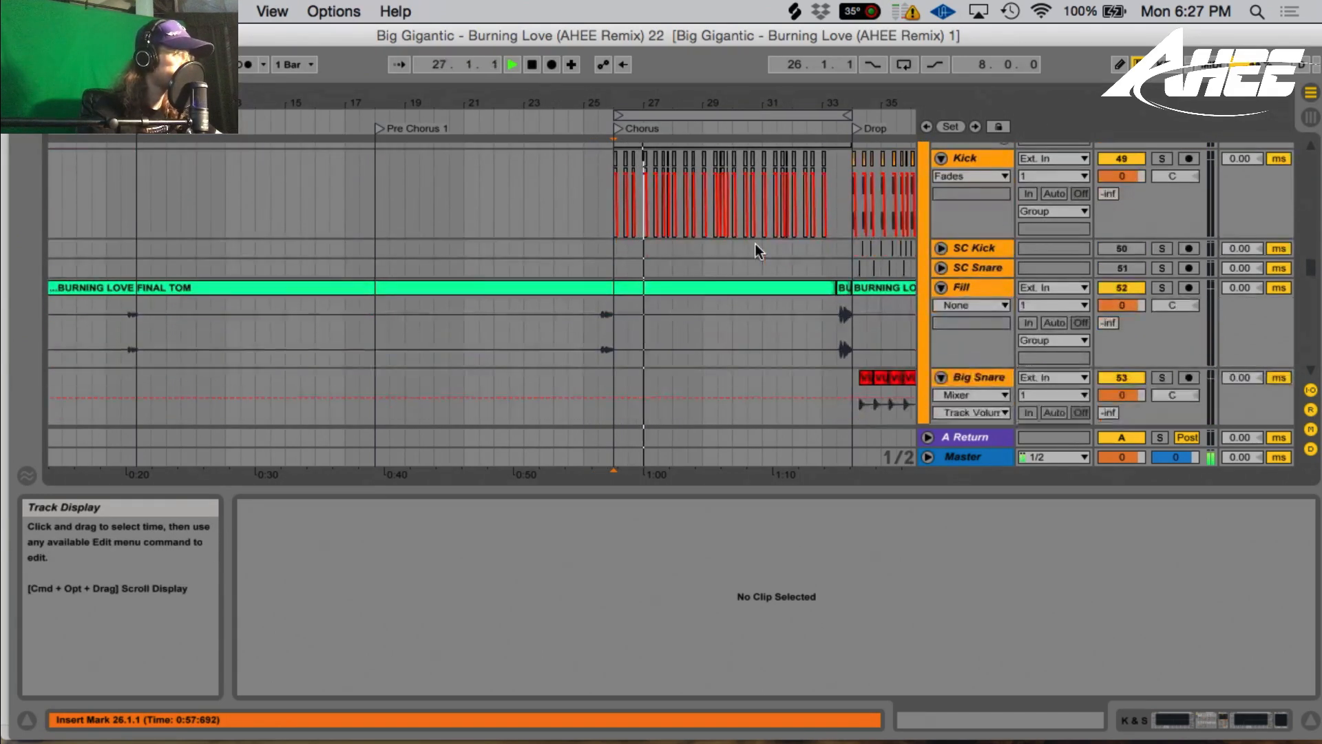
- Solo the Horn/Strings track and examine its BURNING LOVE FINAL INSTRUMENTS clips in the Chorus and its effects
scroll(752, 246, up, 10)
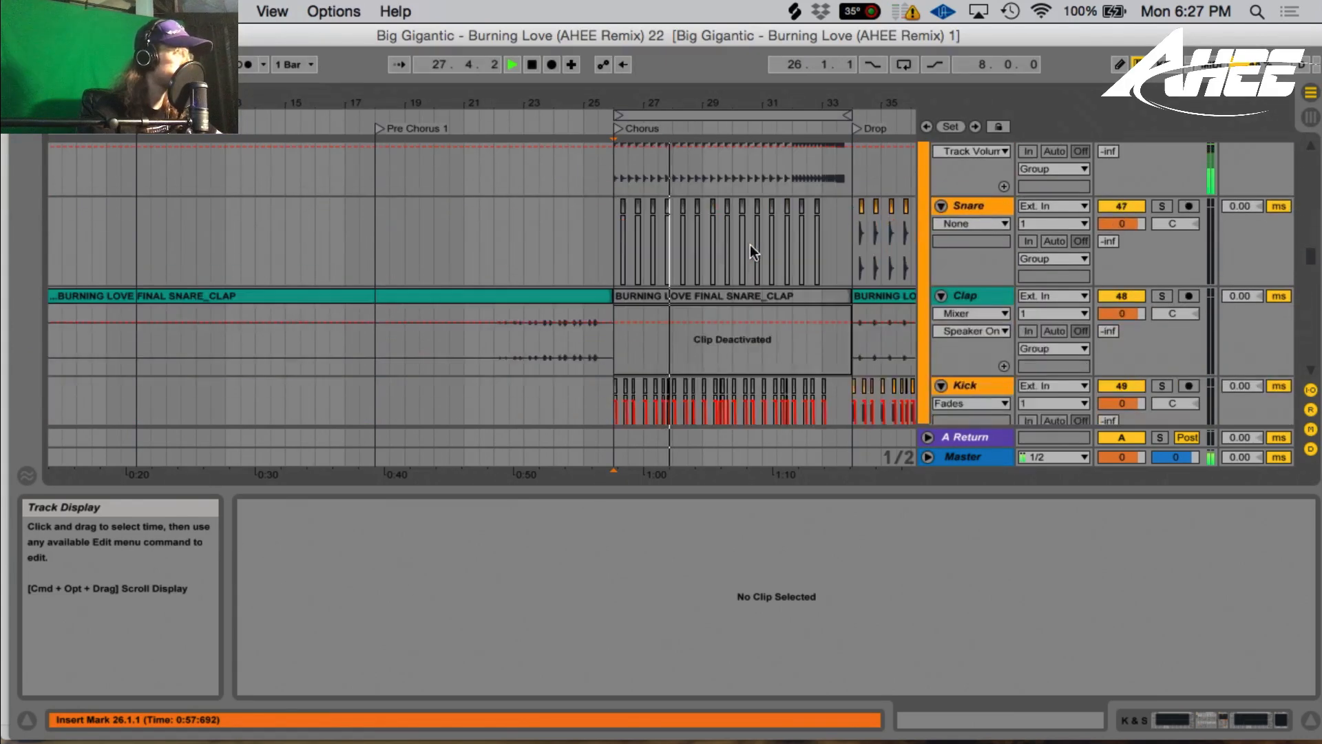
scroll(749, 242, up, 5)
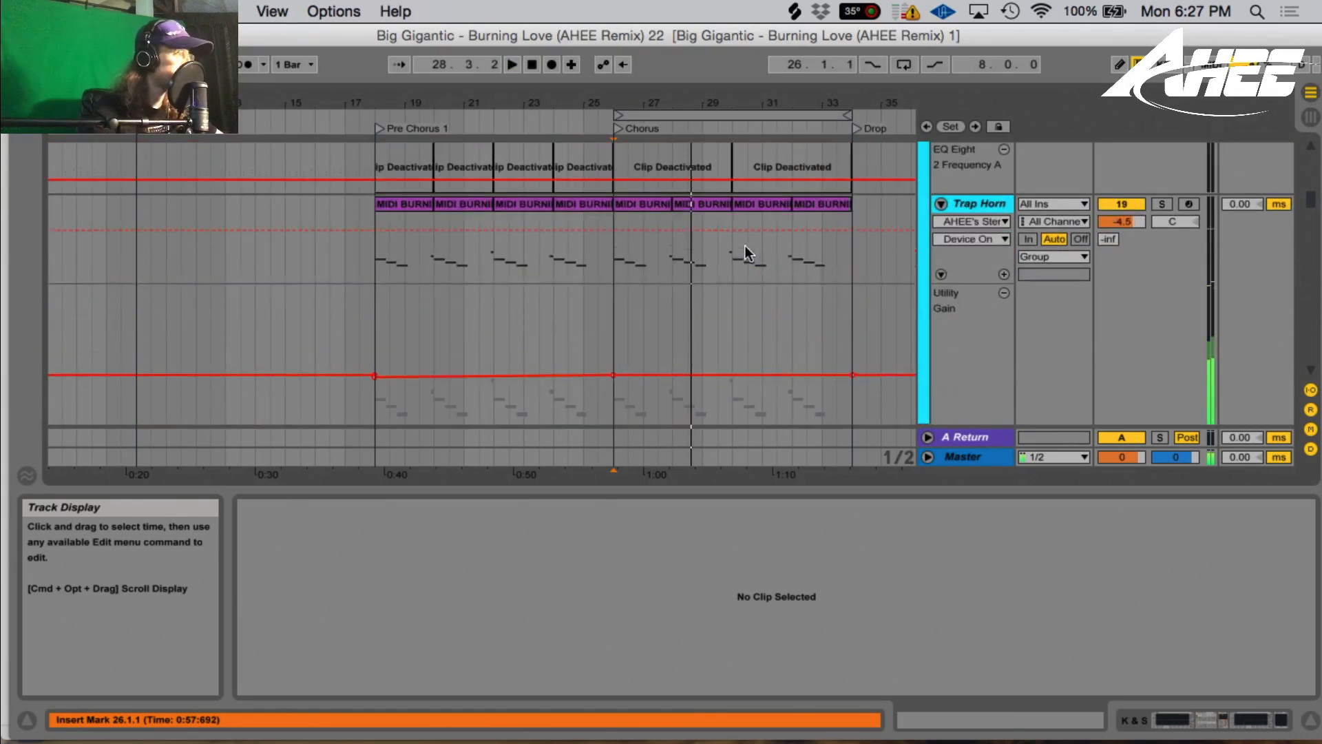
click(666, 218)
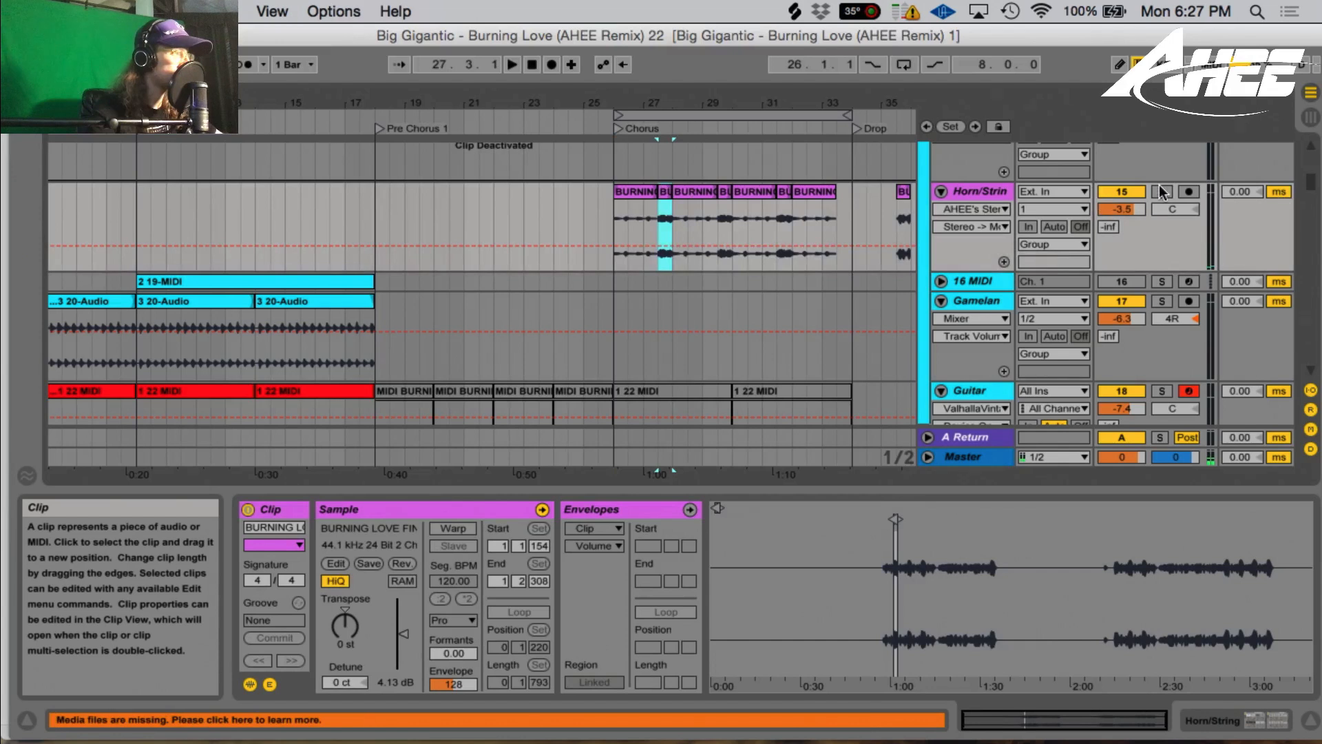
drag(653, 96, 448, 199)
key(super+z)
click(644, 193)
click(687, 188)
click(646, 190)
click(697, 191)
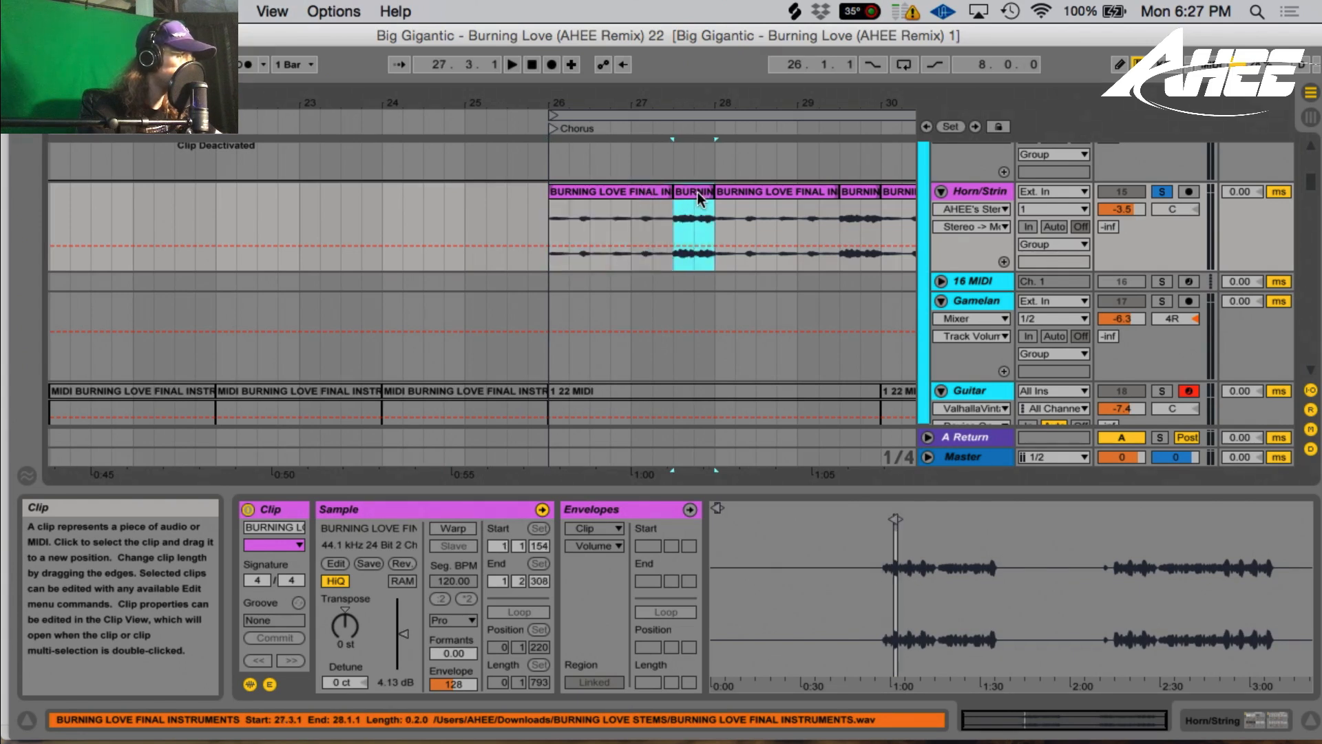
click(1261, 720)
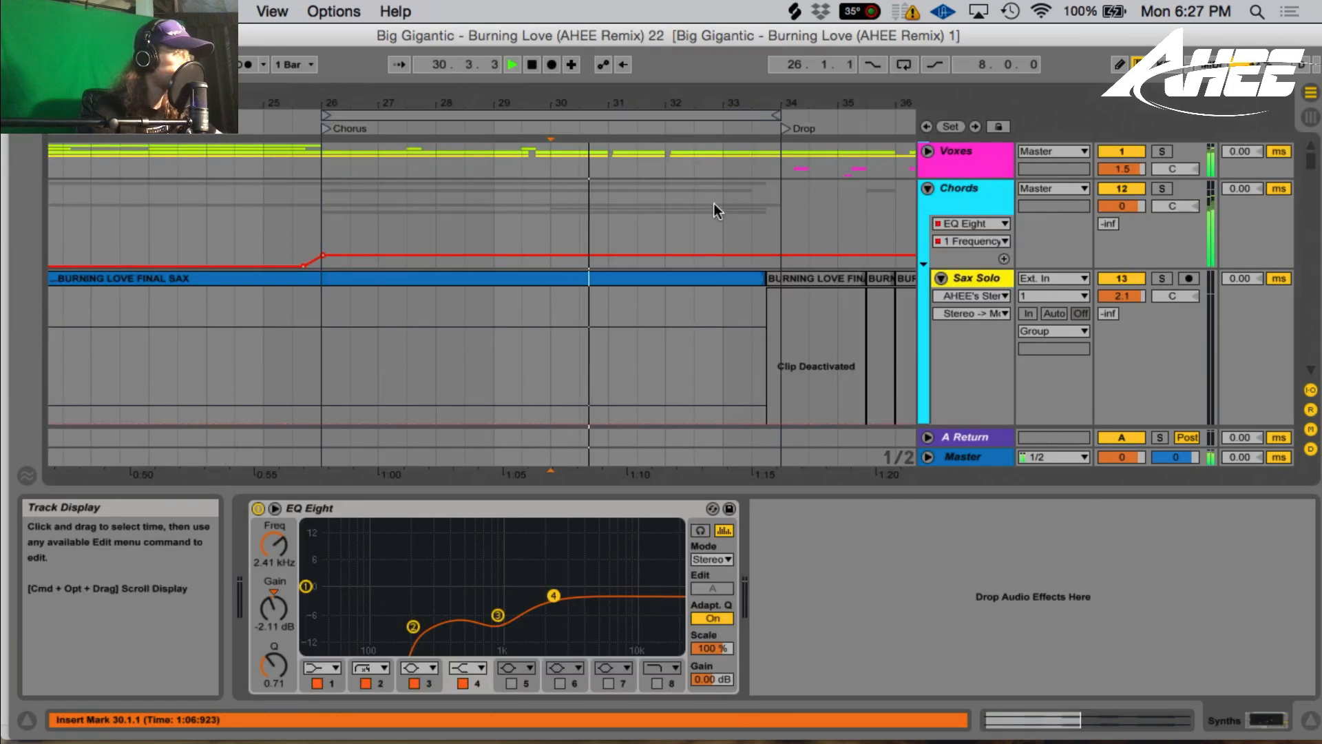
- Solo the Strings track, play its 1 20-Serum clip from bar 30 and inspect the Serum patch behind it
scroll(713, 208, down, 10)
key(space)
click(1161, 208)
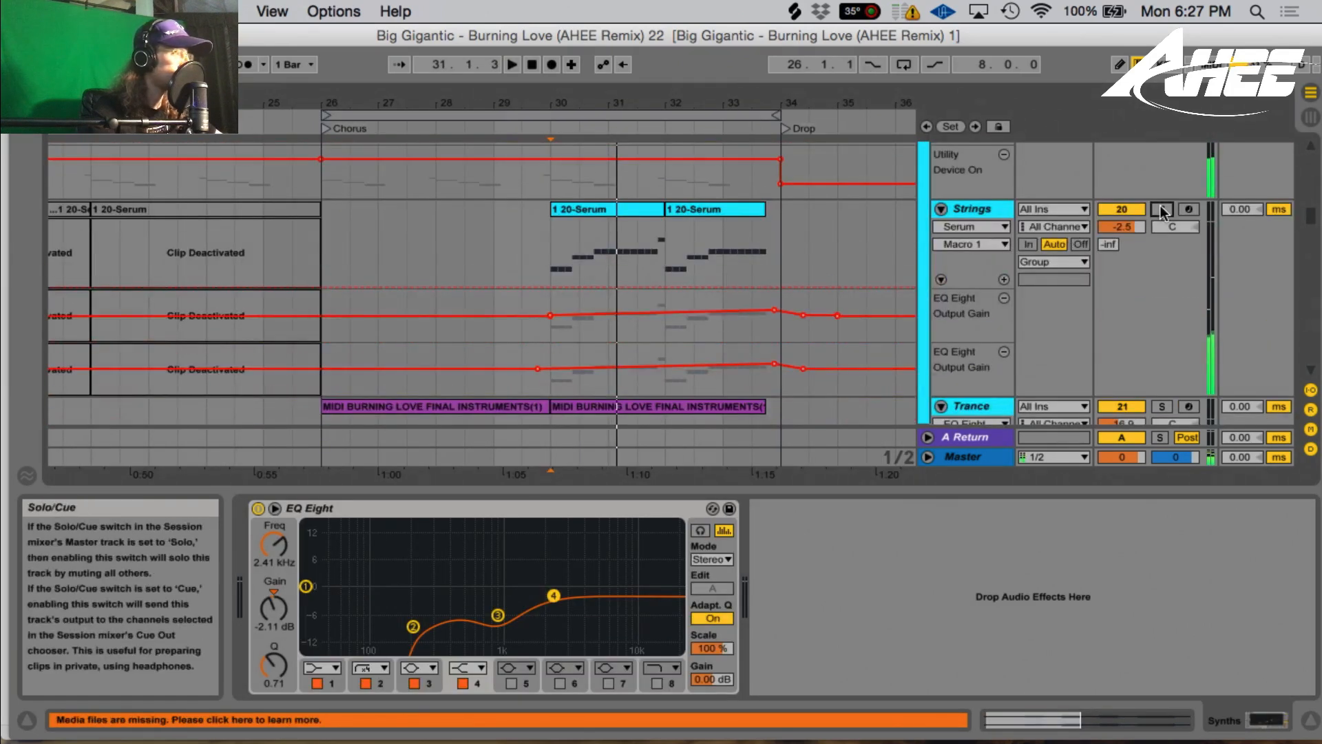
click(576, 212)
key(space)
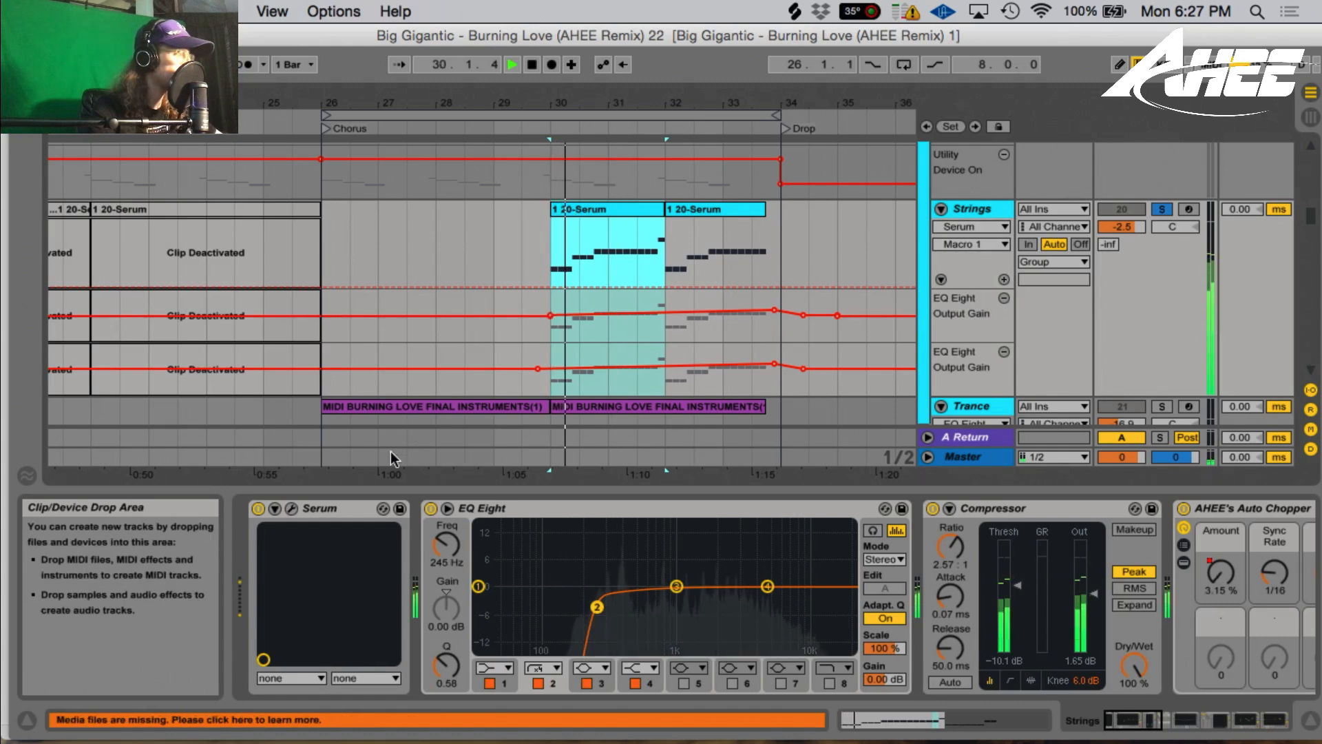
click(290, 510)
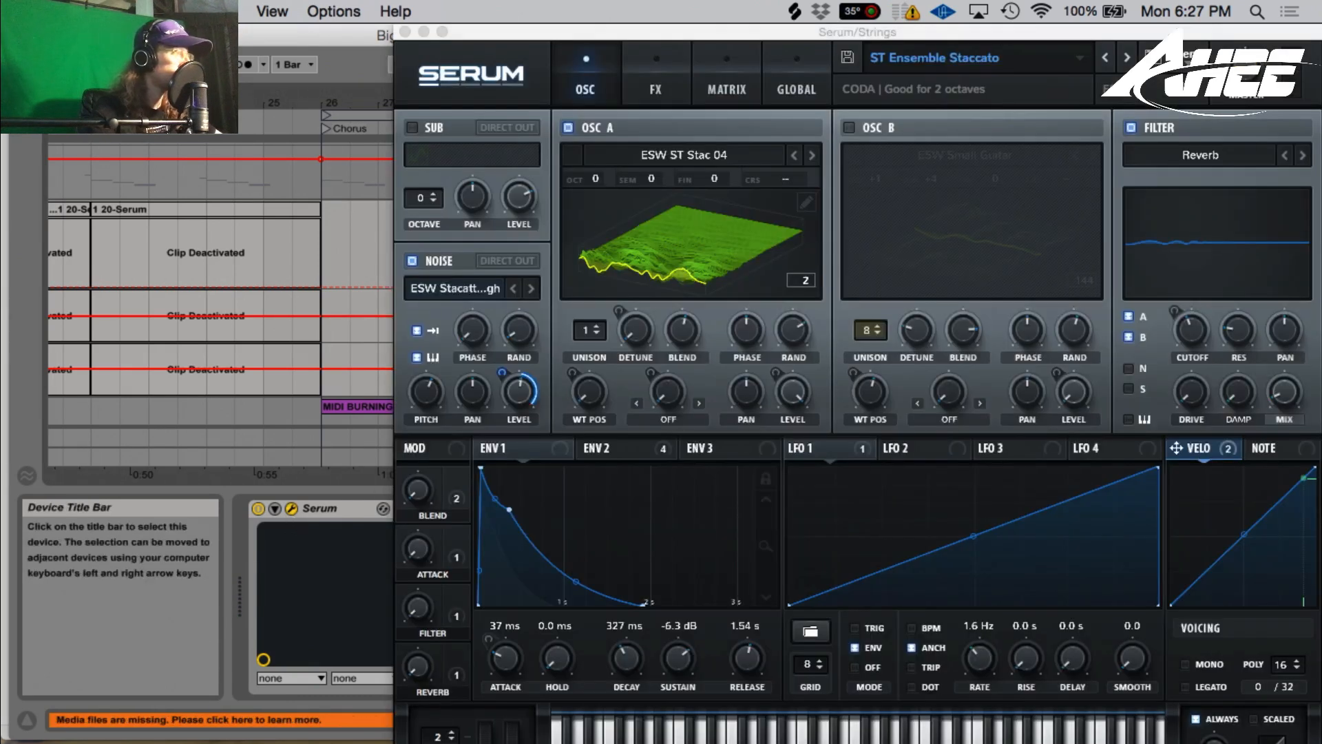
click(405, 31)
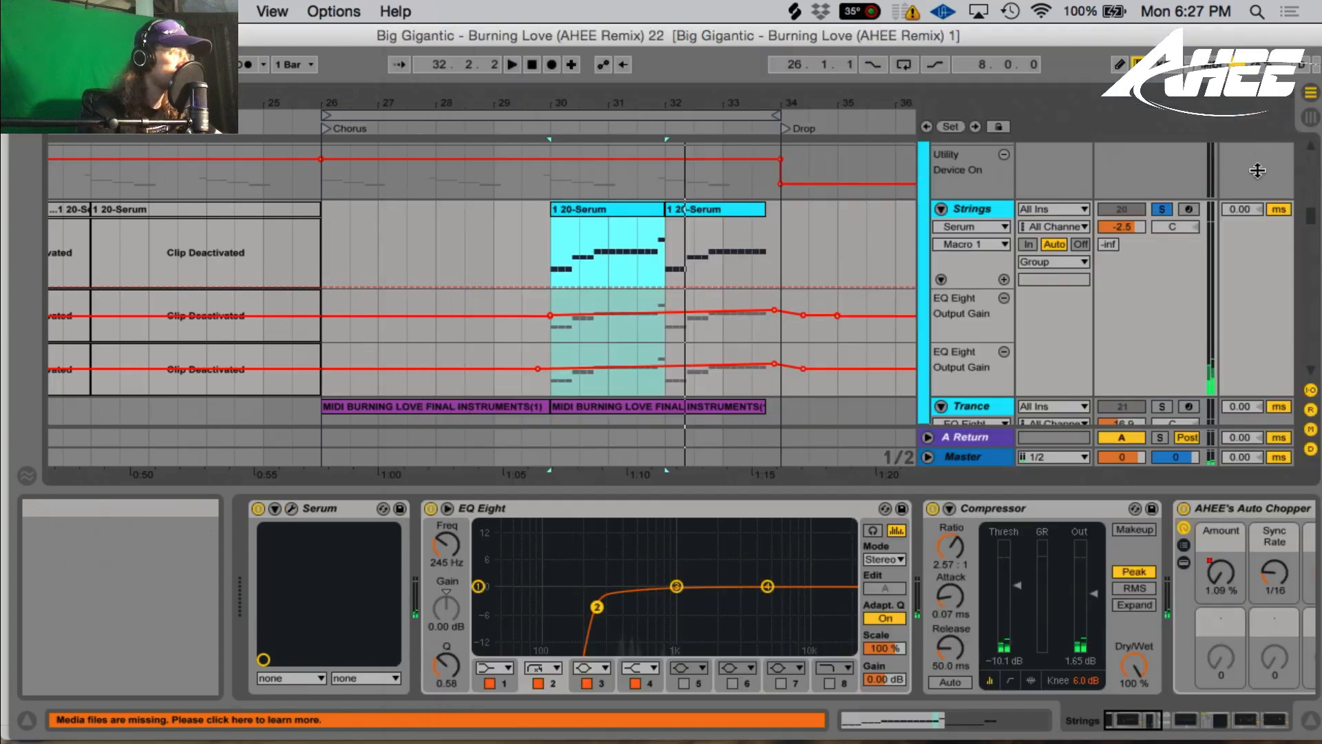
- Solo the Trance track, select its second Chorus clip and inspect the Spire synth patch
scroll(675, 234, down, 5)
scroll(675, 235, down, 2)
click(1162, 200)
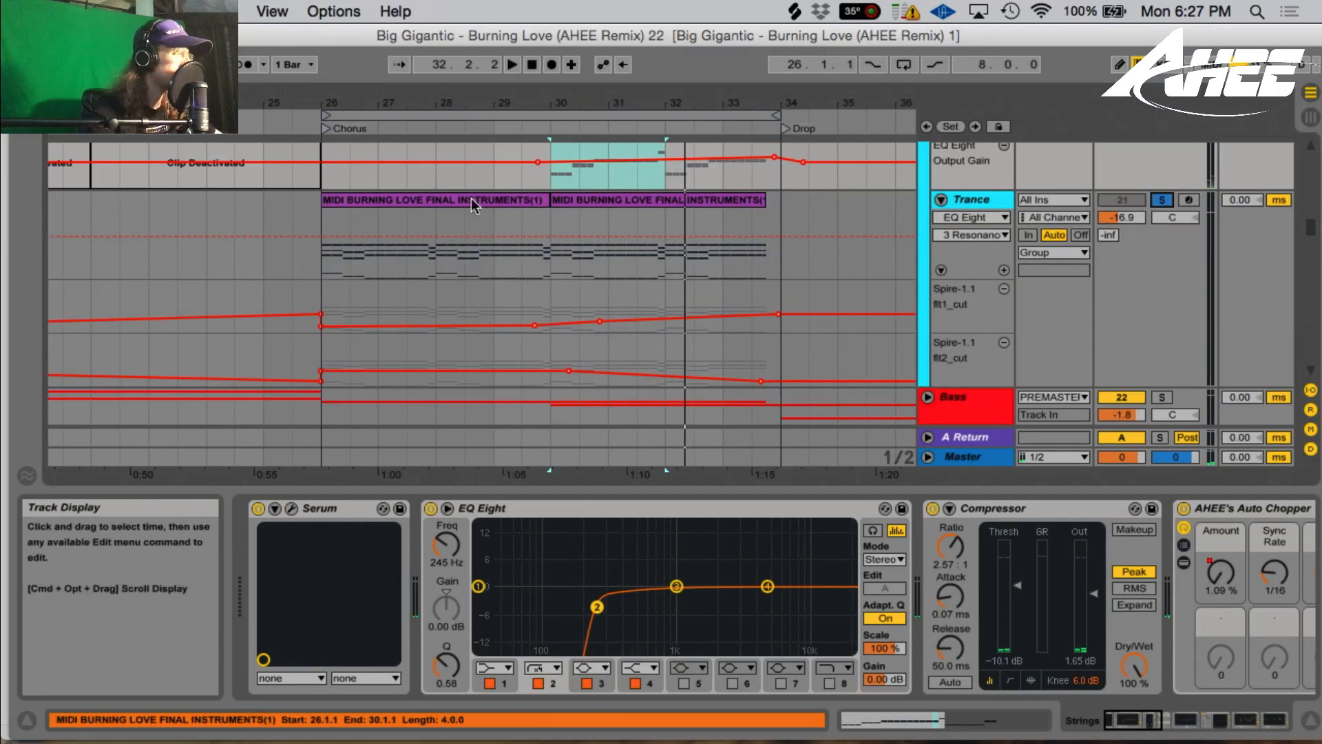
click(618, 200)
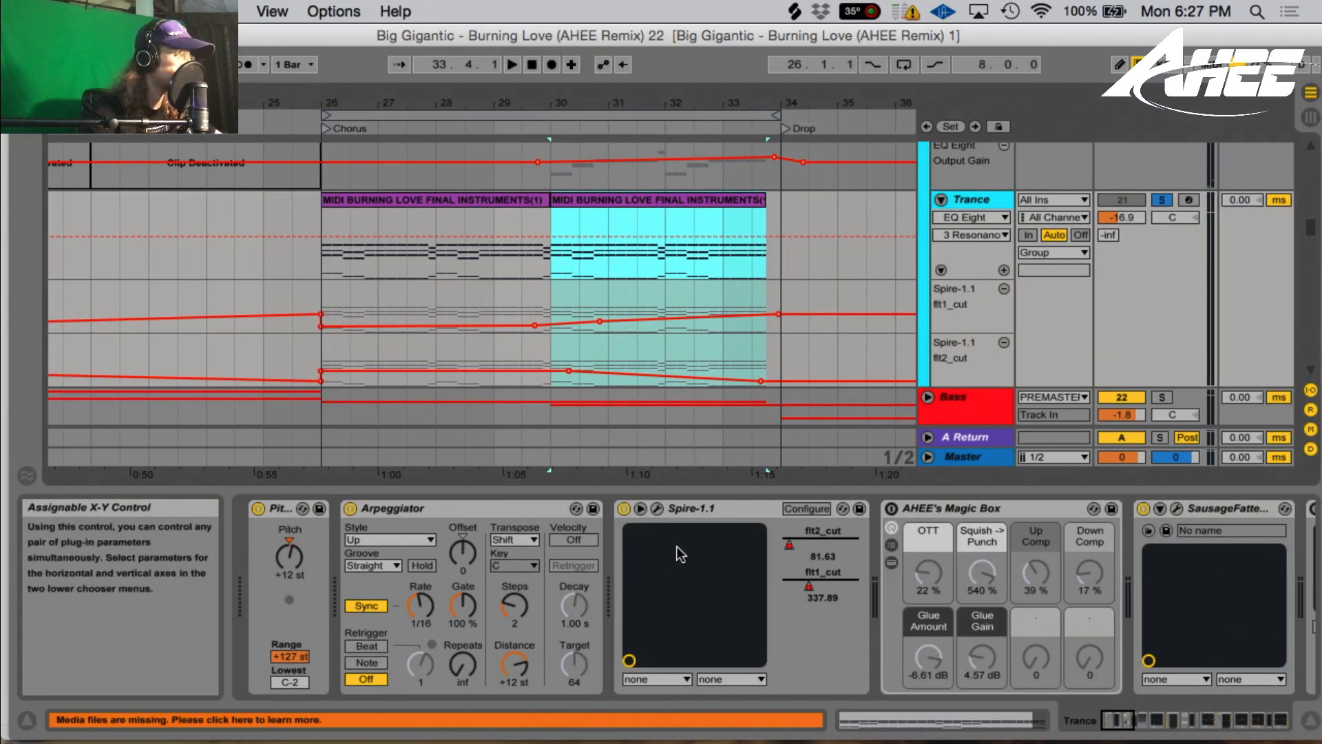
click(654, 510)
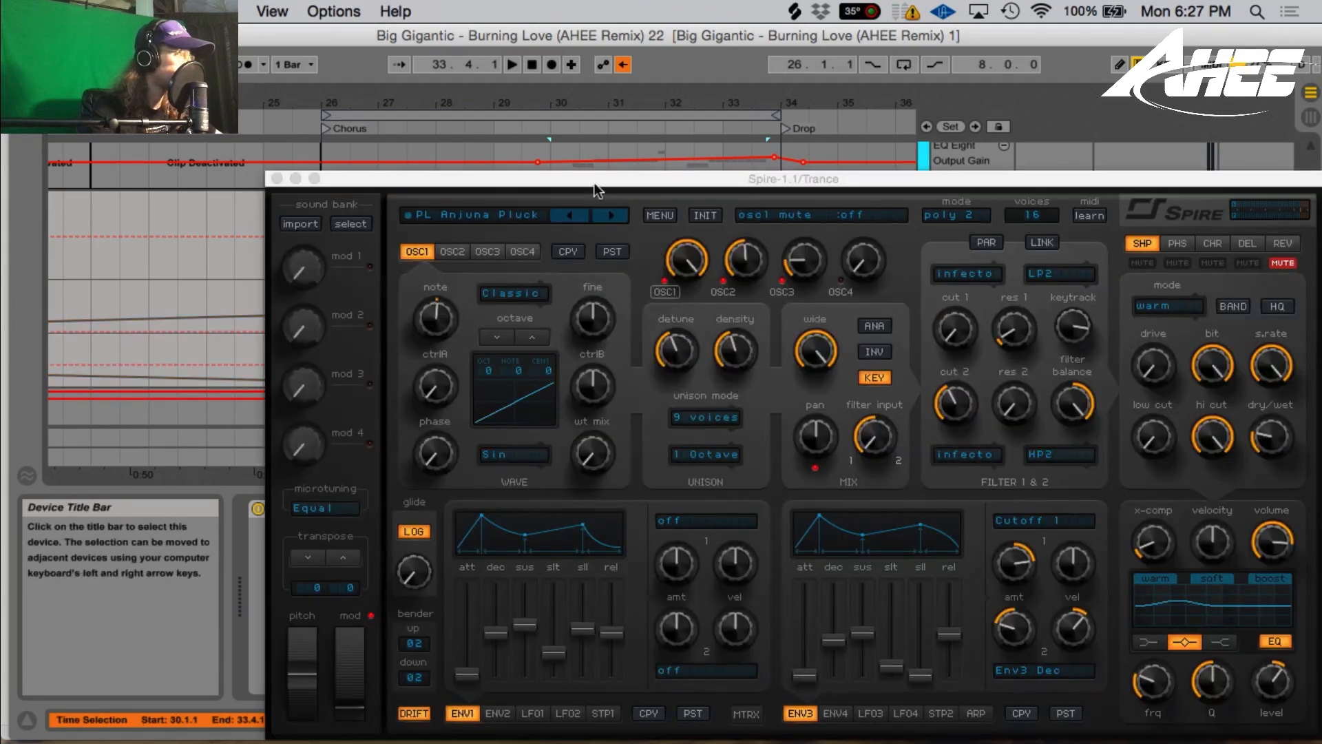
click(277, 179)
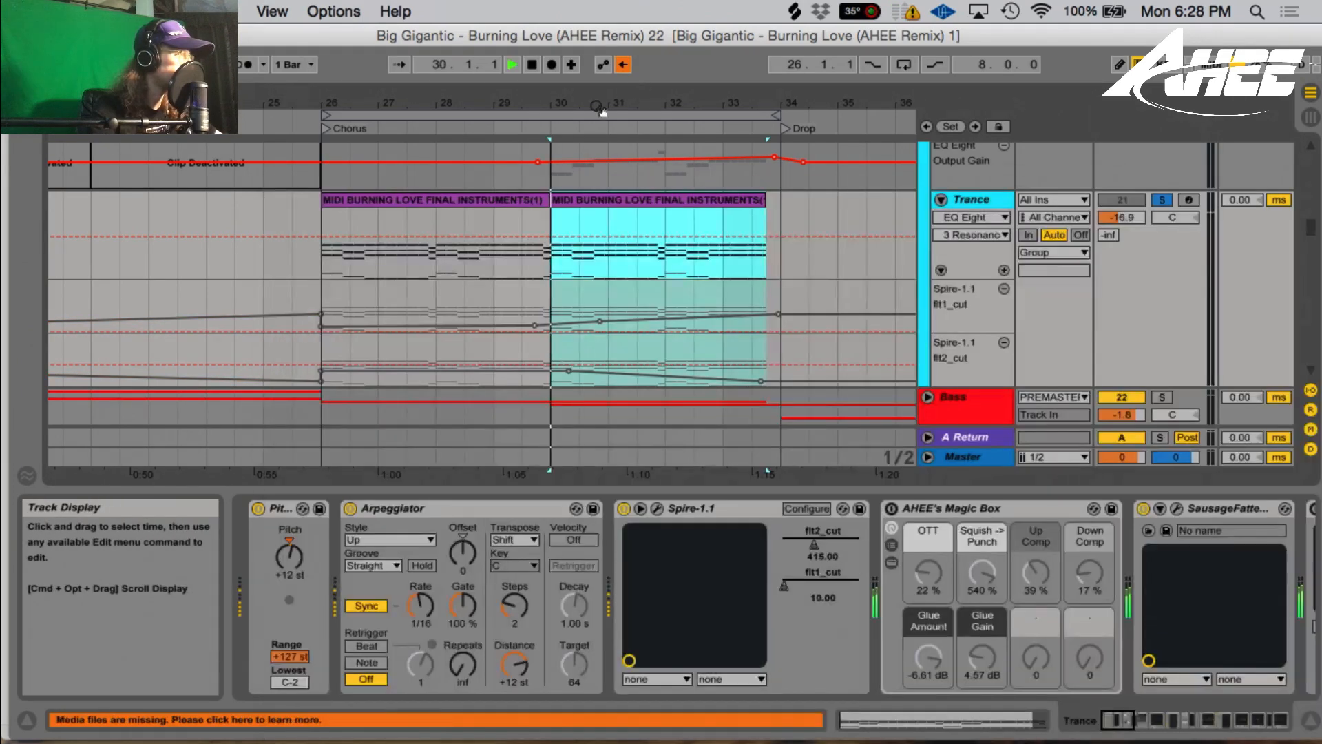
- Play the soloed Trance clip from bar 30 while looking along the track's whole effect chain
key(space)
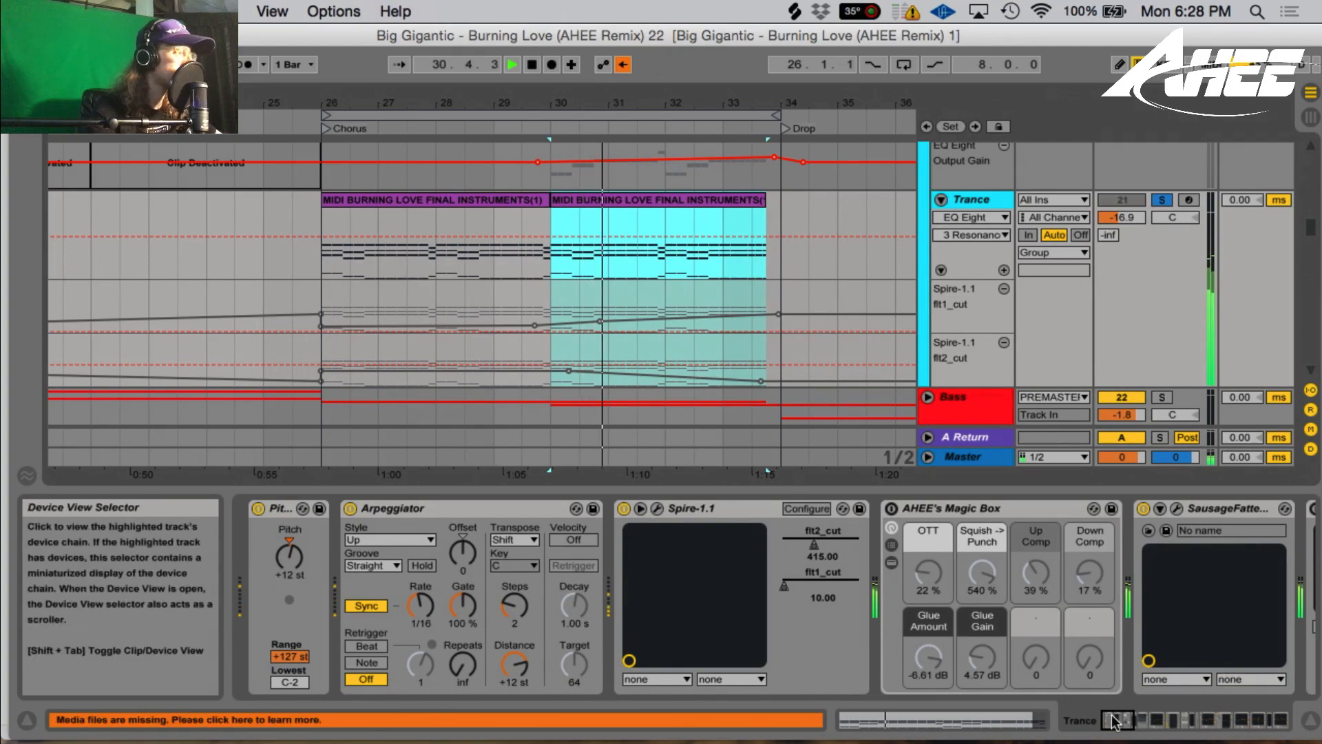
click(1157, 719)
drag(1158, 719, 1265, 721)
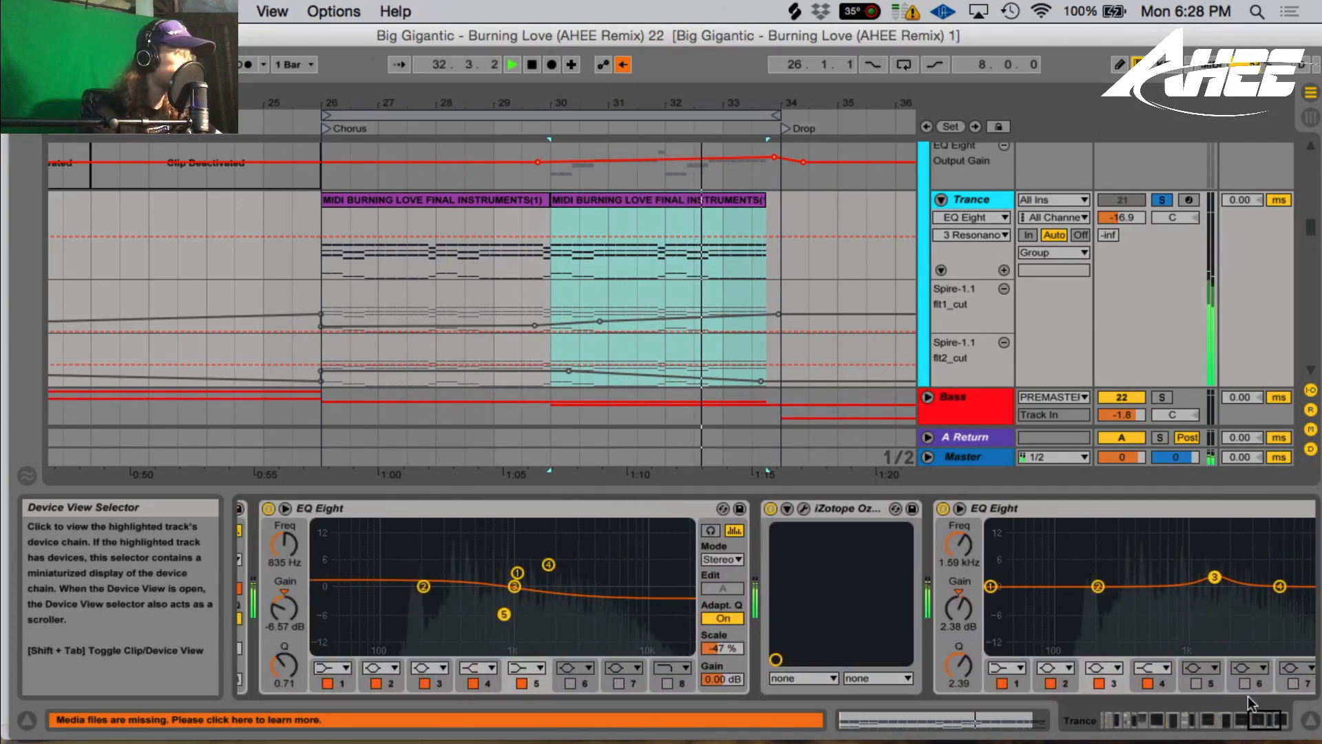
key(space)
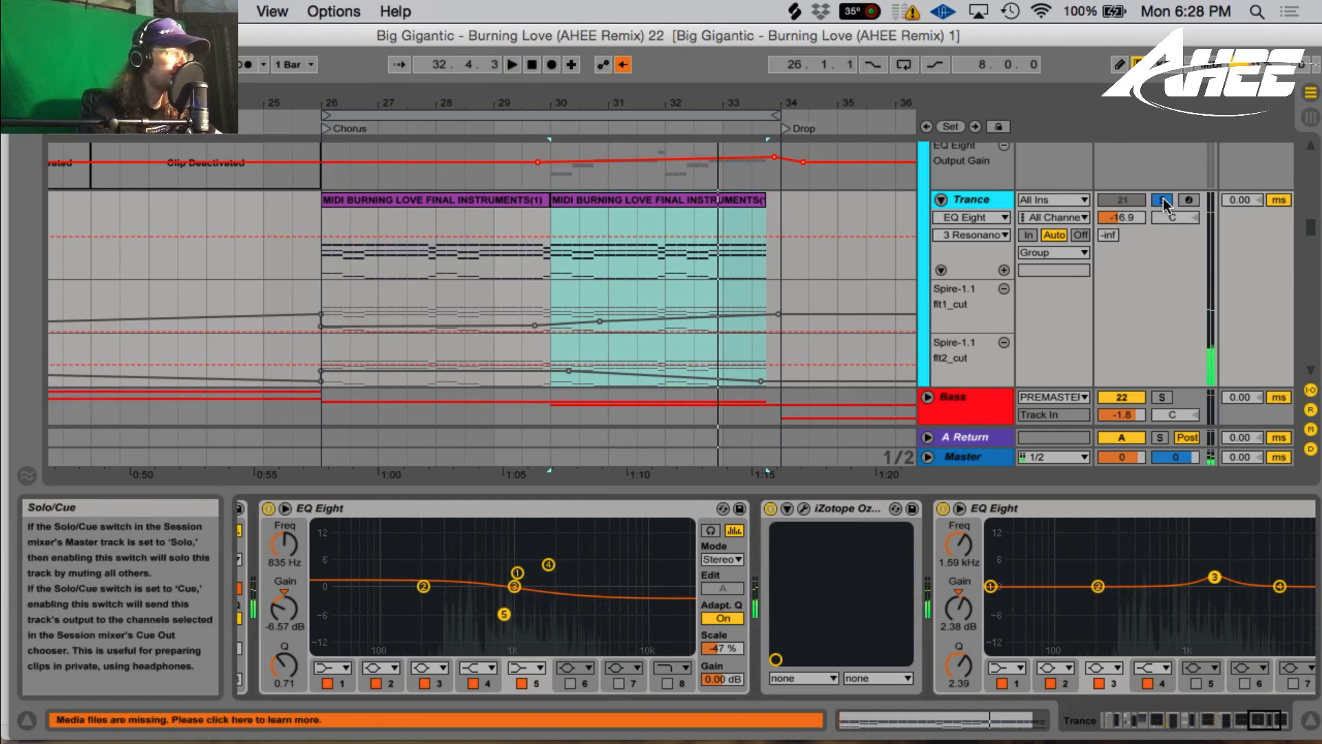
- Take the solo off Trance, play the whole arrangement from bar 30 and re-enable the overridden automation
key(space)
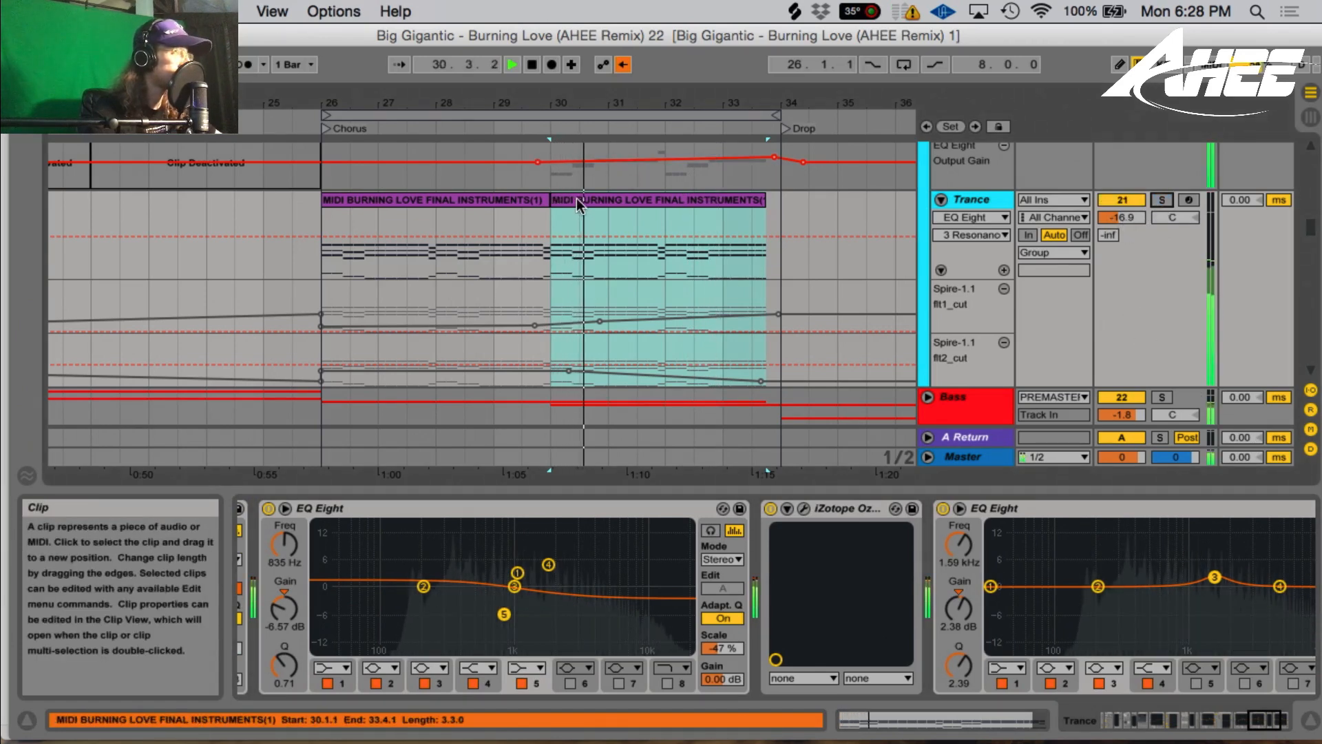
click(623, 64)
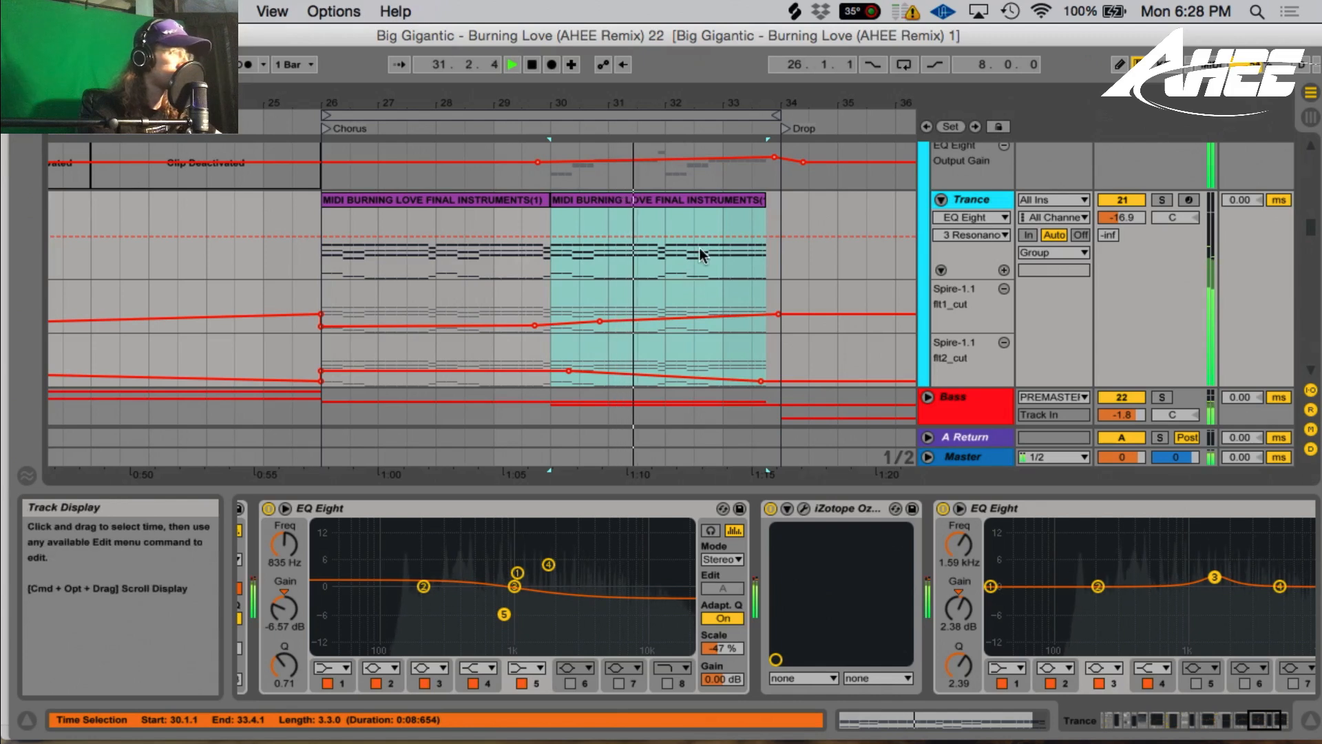
key(space)
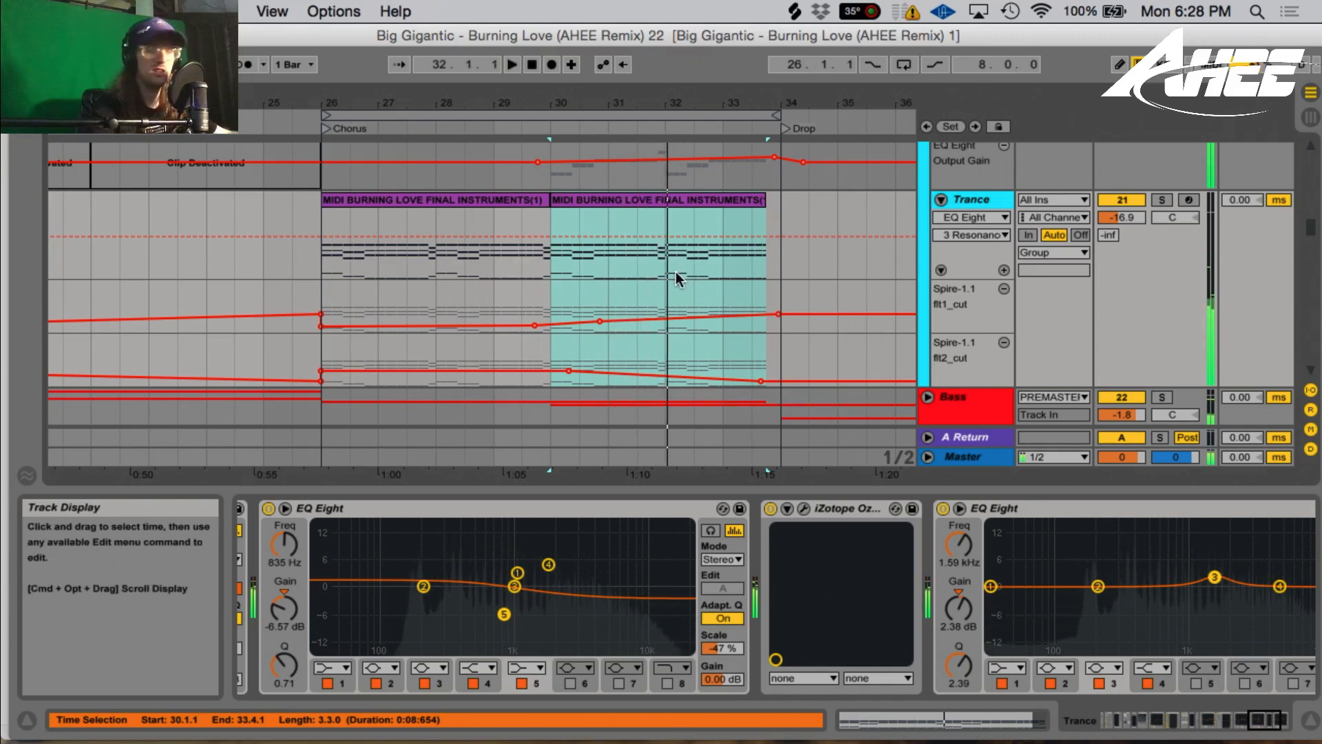
- Play the whole arrangement from Trance's first clip at the start of the Chorus
click(435, 199)
key(space)
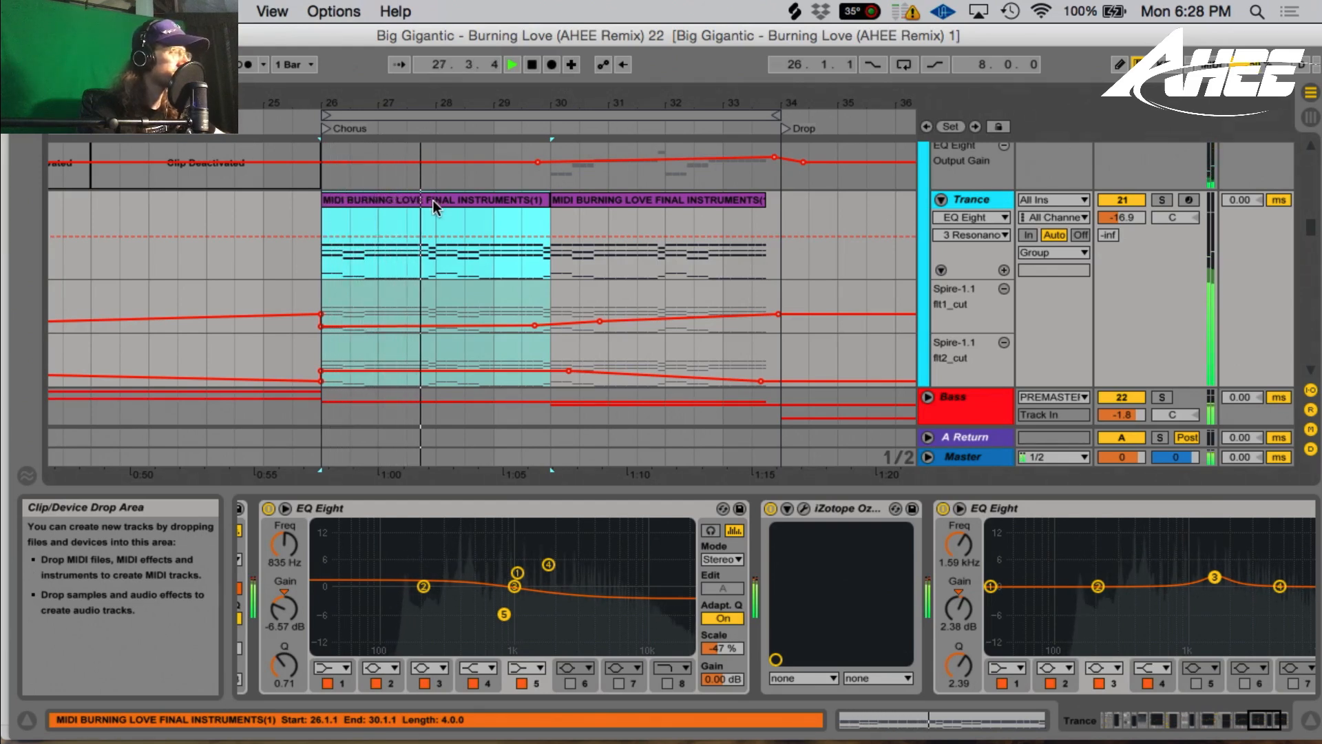
key(space)
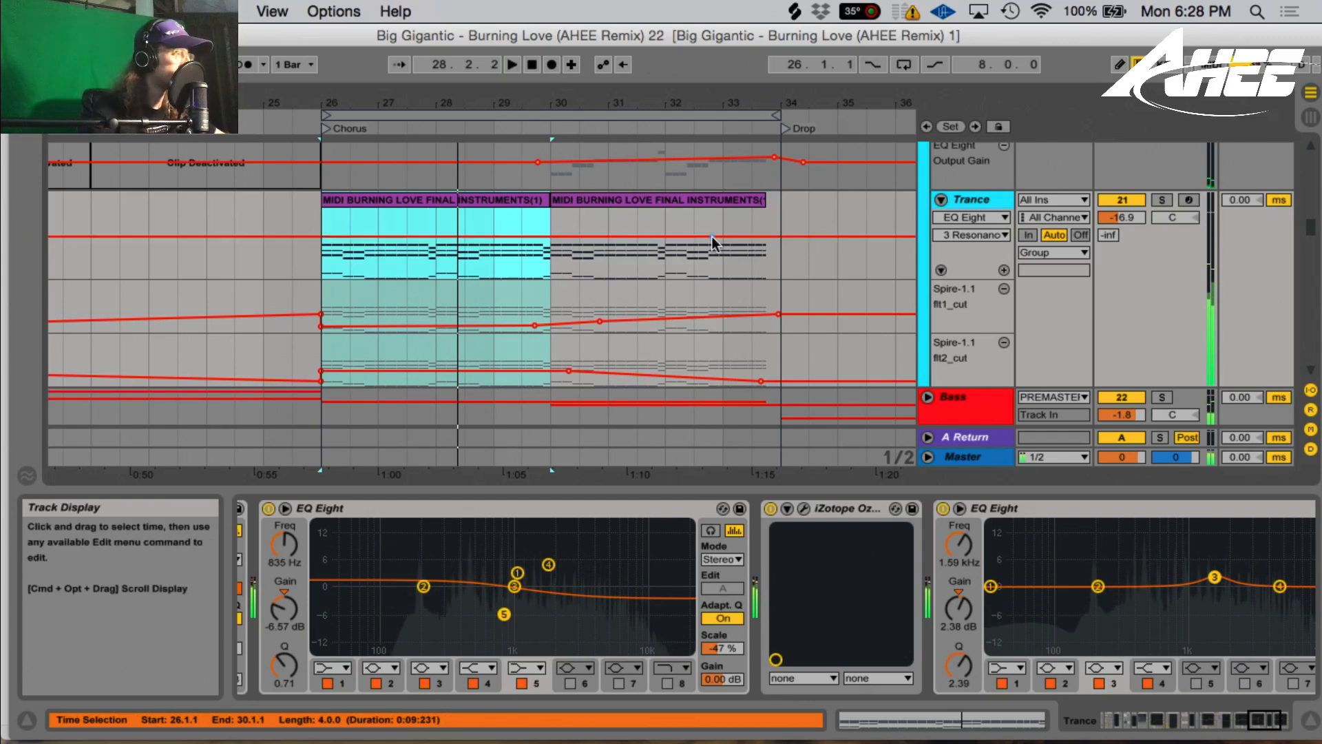
- Play the Fill track's short BURNING LOVE FINAL TOM clip just before the Drop in solo, and take the solo off
scroll(790, 274, down, 5)
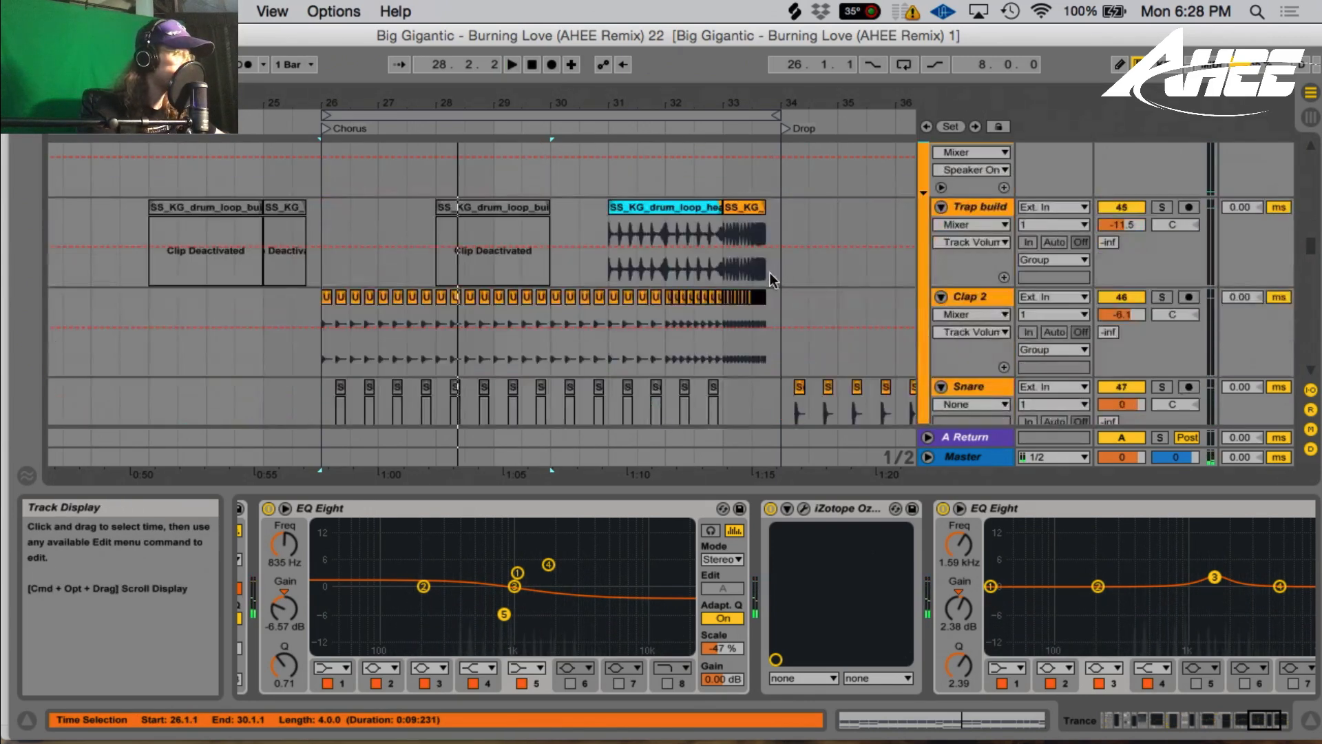
drag(613, 245, 781, 324)
scroll(781, 331, down, 5)
click(780, 347)
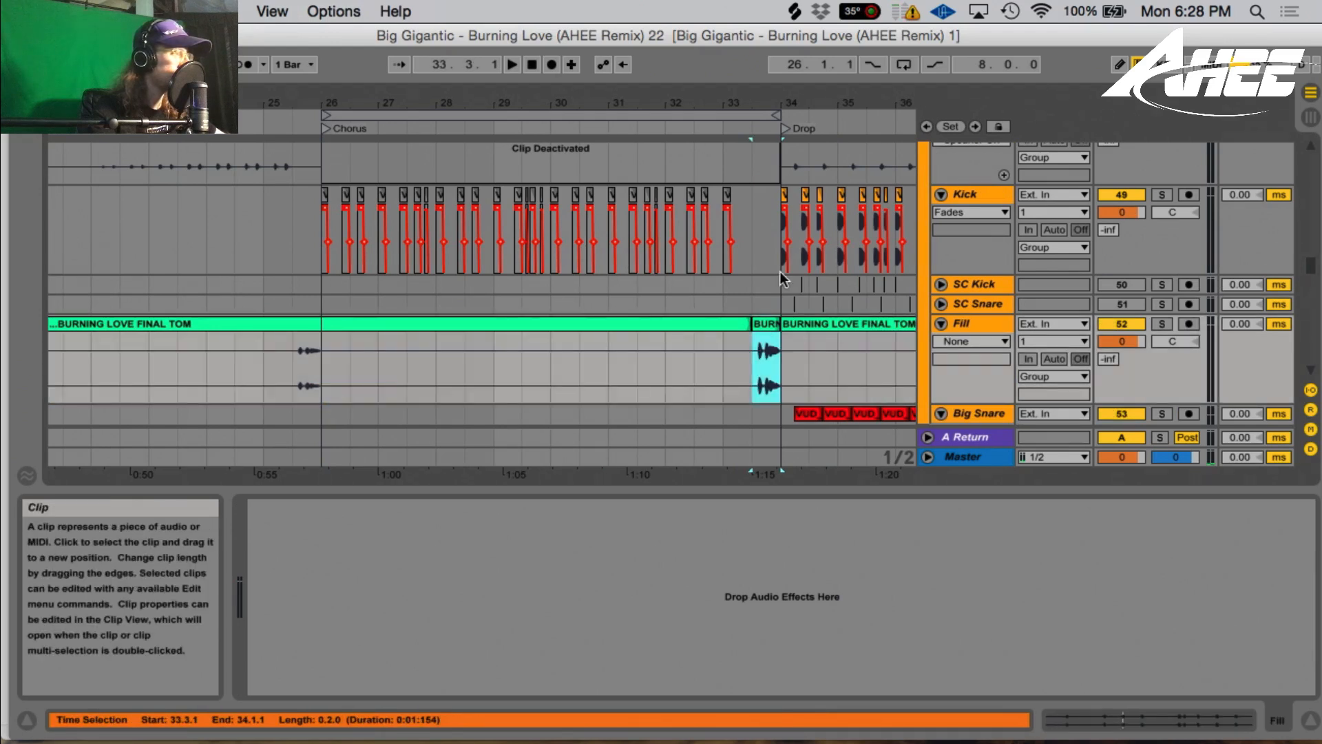
double_click(799, 102)
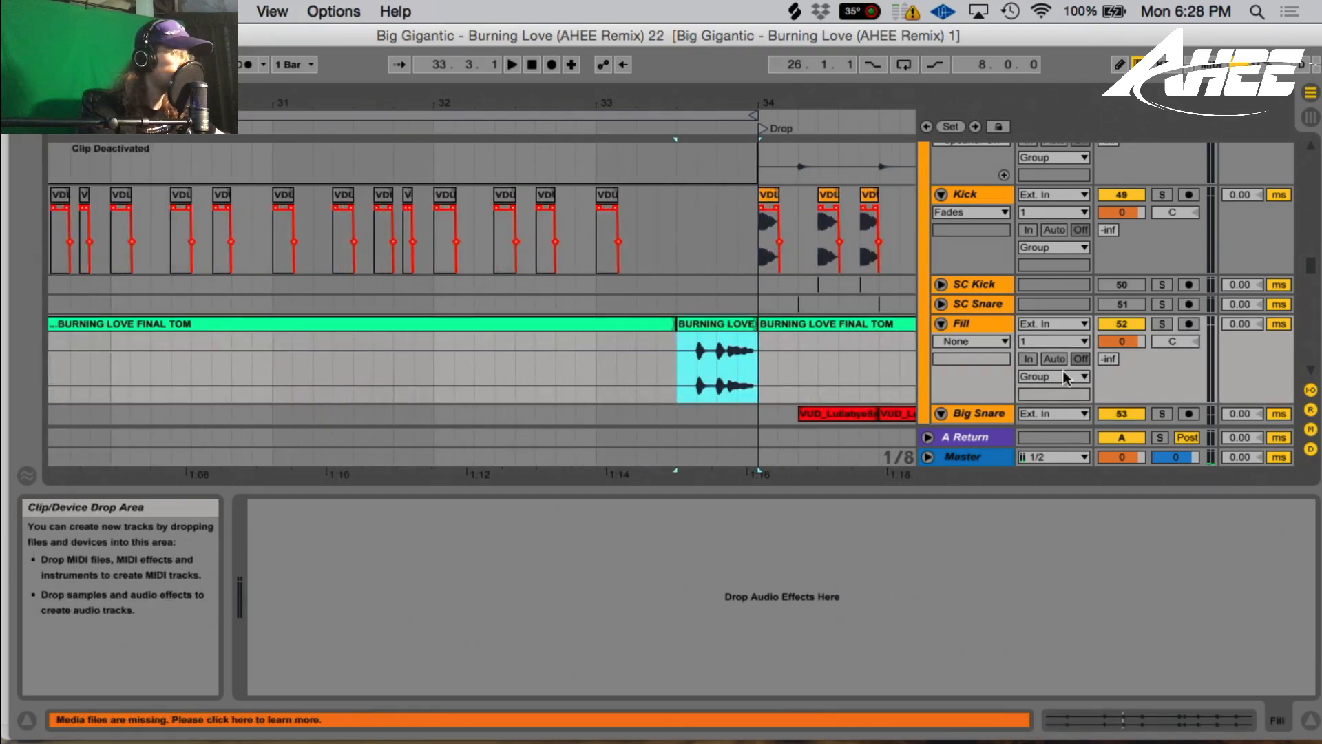
click(1159, 326)
key(space)
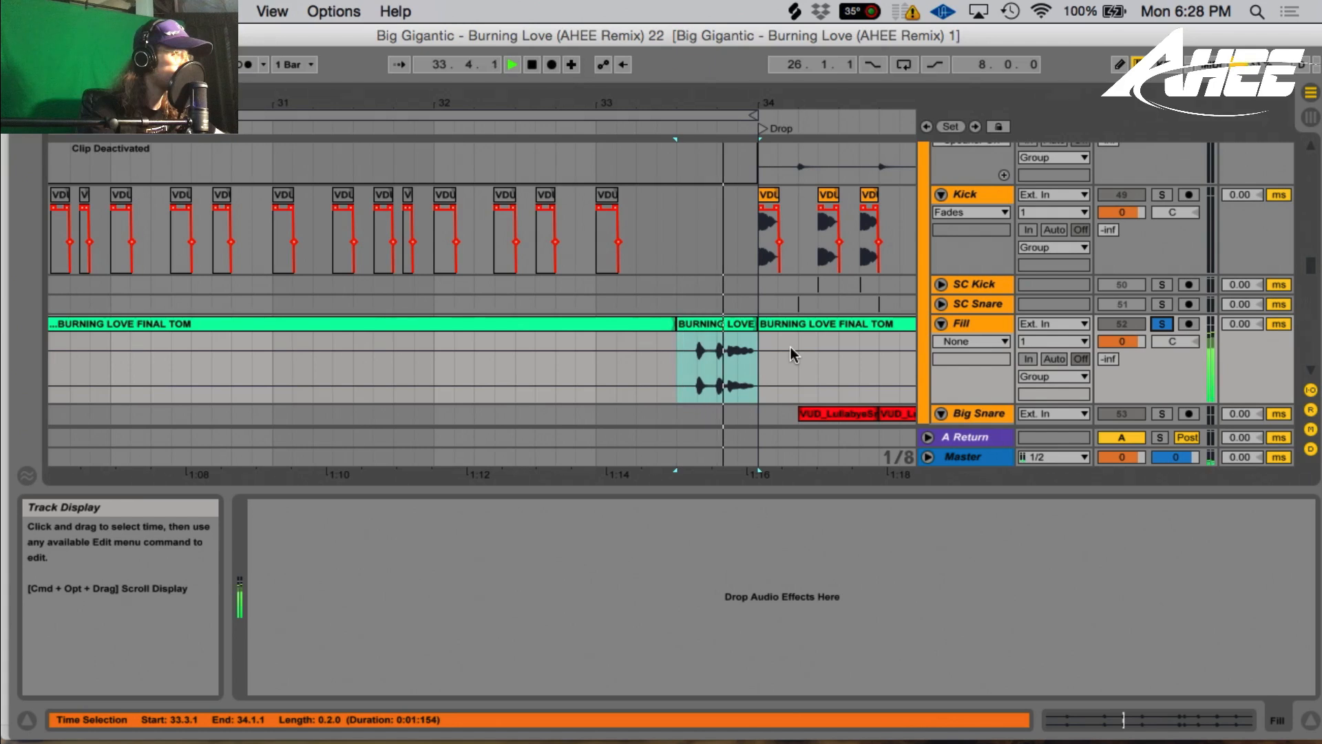
key(space)
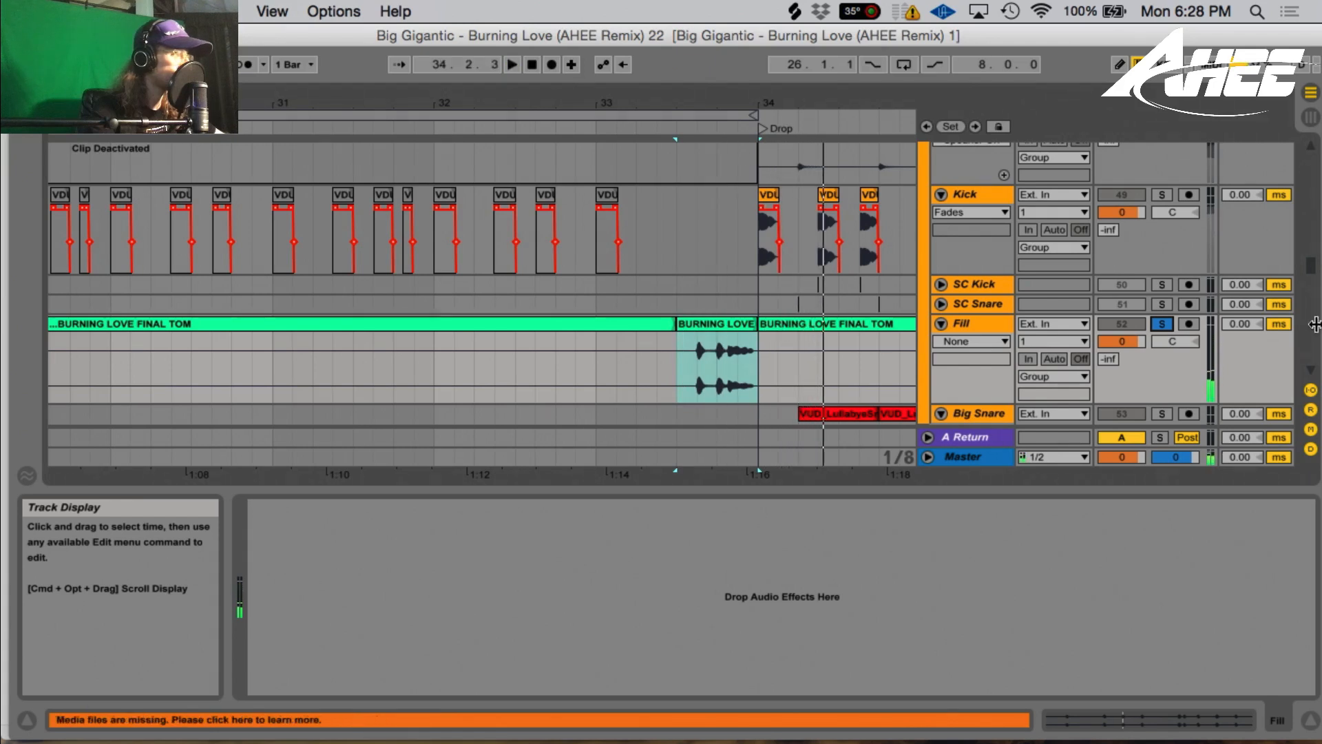
click(1162, 323)
- Solo the K & S group and look through its snare, clap, kick, fill and percussion tracks at the Drop
drag(782, 96, 776, 82)
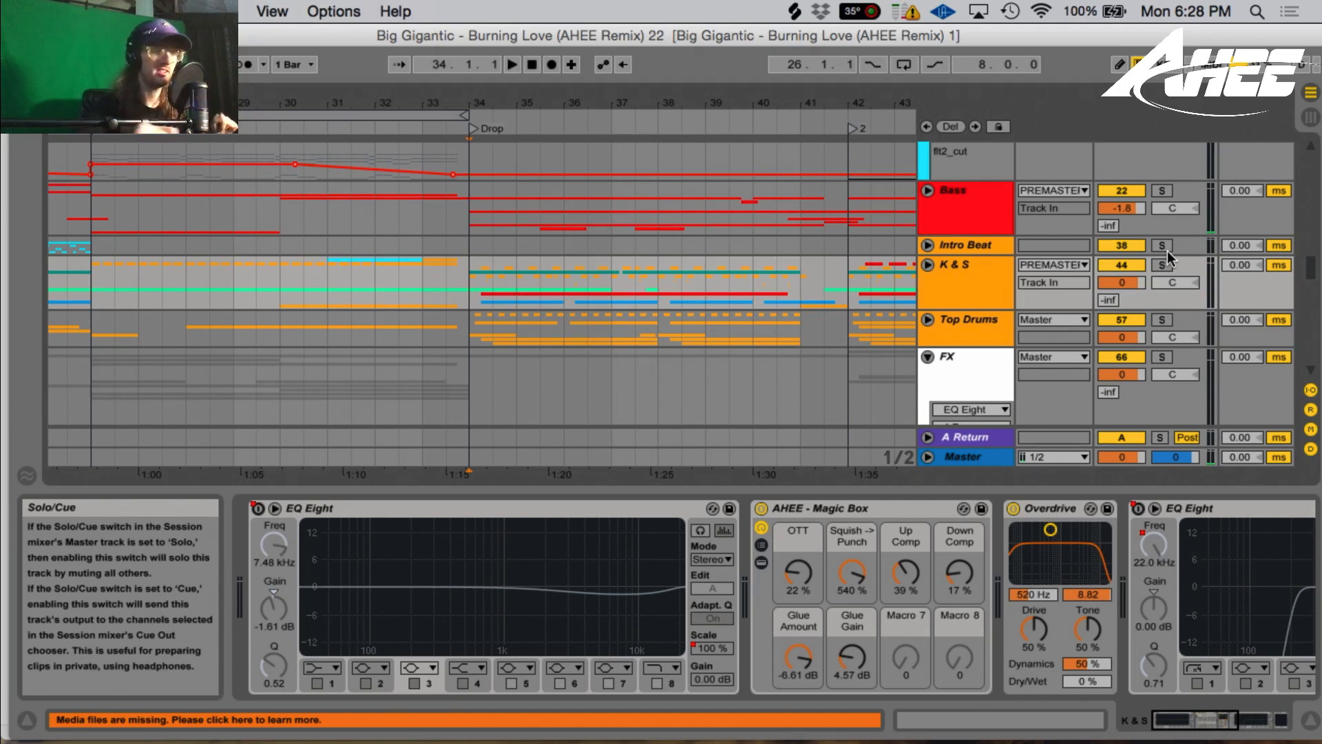
click(1162, 265)
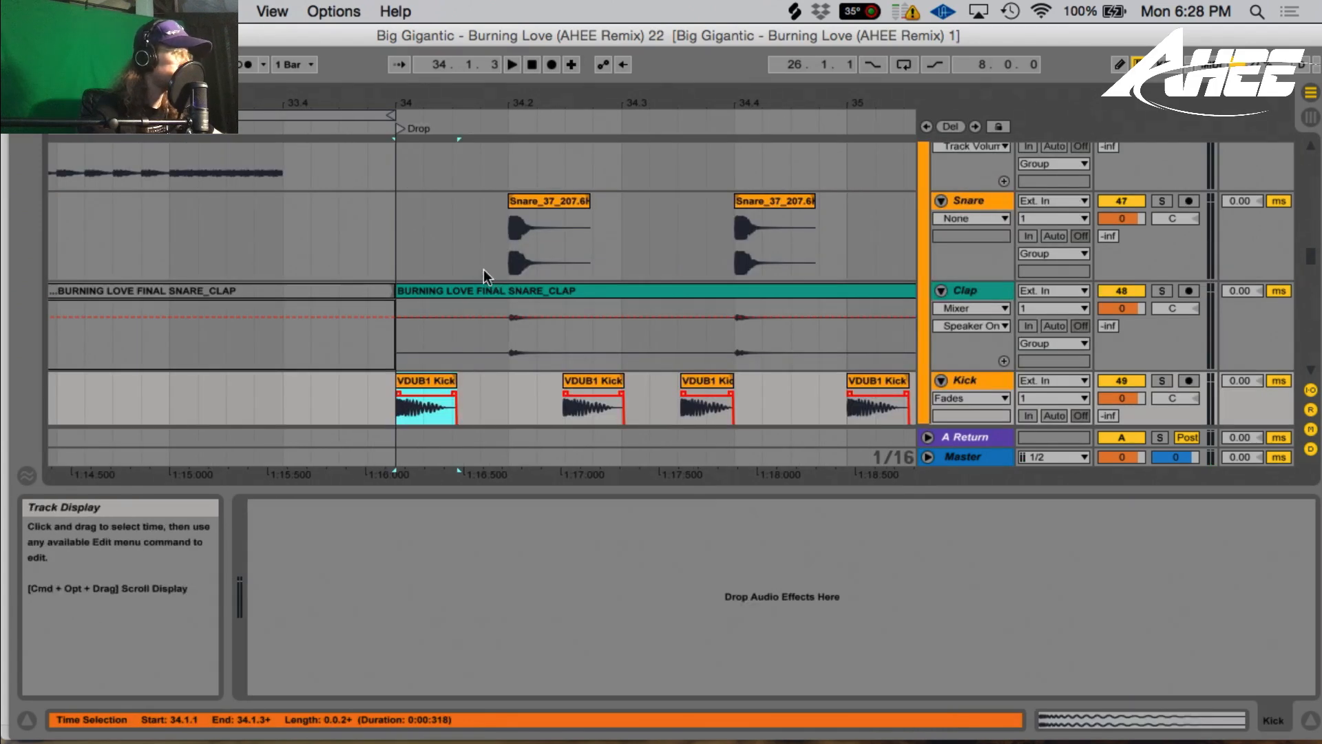
scroll(1003, 220, down, 3)
drag(522, 103, 521, 54)
scroll(555, 275, down, 3)
scroll(555, 274, down, 10)
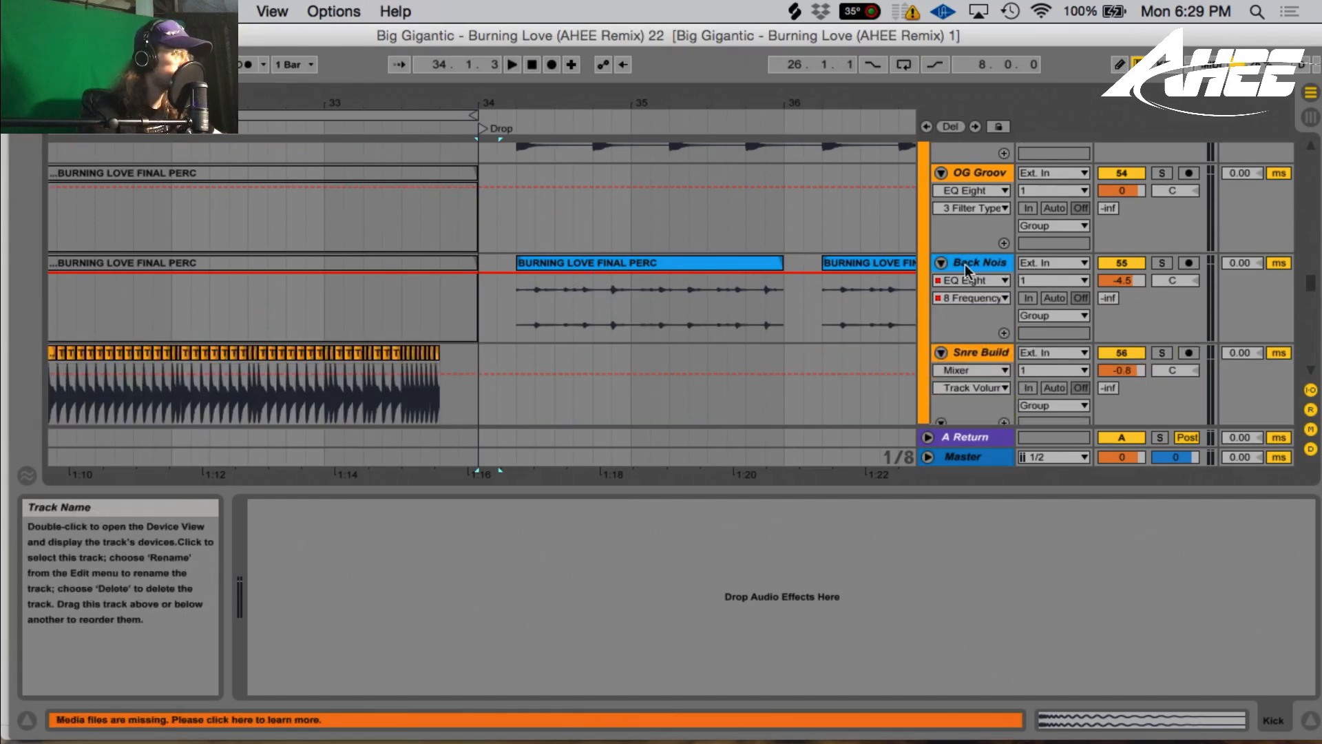
scroll(1040, 278, up, 8)
scroll(1030, 281, up, 5)
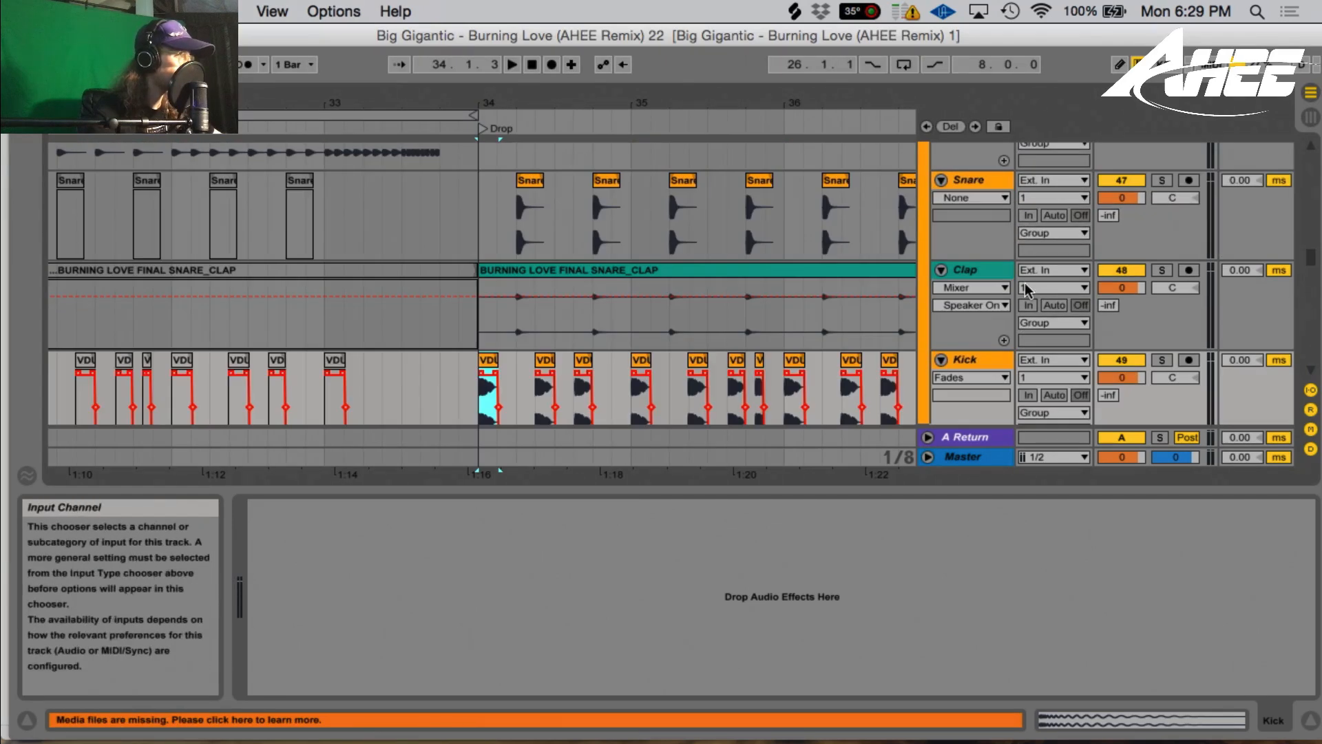
scroll(1026, 289, down, 5)
scroll(1025, 295, down, 2)
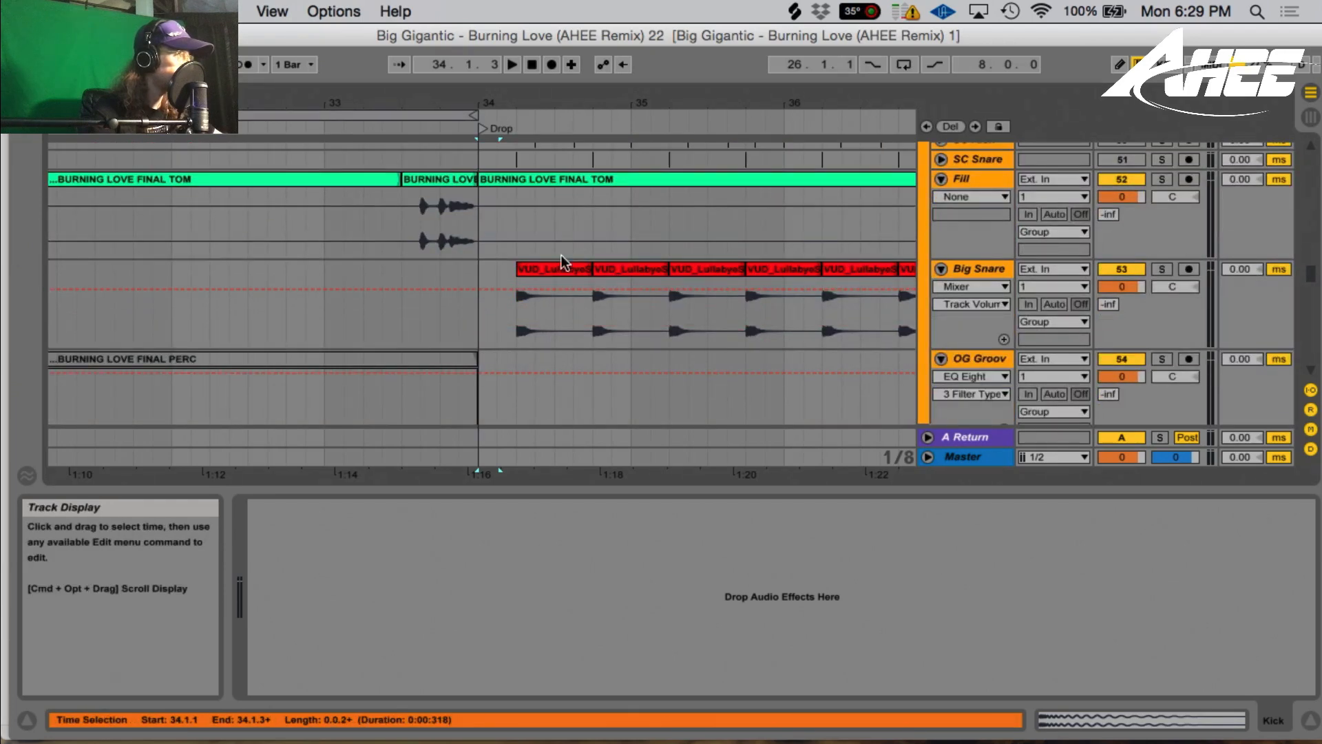
- Solo the Back Noise track and play its first BURNING LOVE FINAL PERC clip after the Drop
scroll(576, 284, down, 6)
click(583, 221)
click(1160, 222)
key(space)
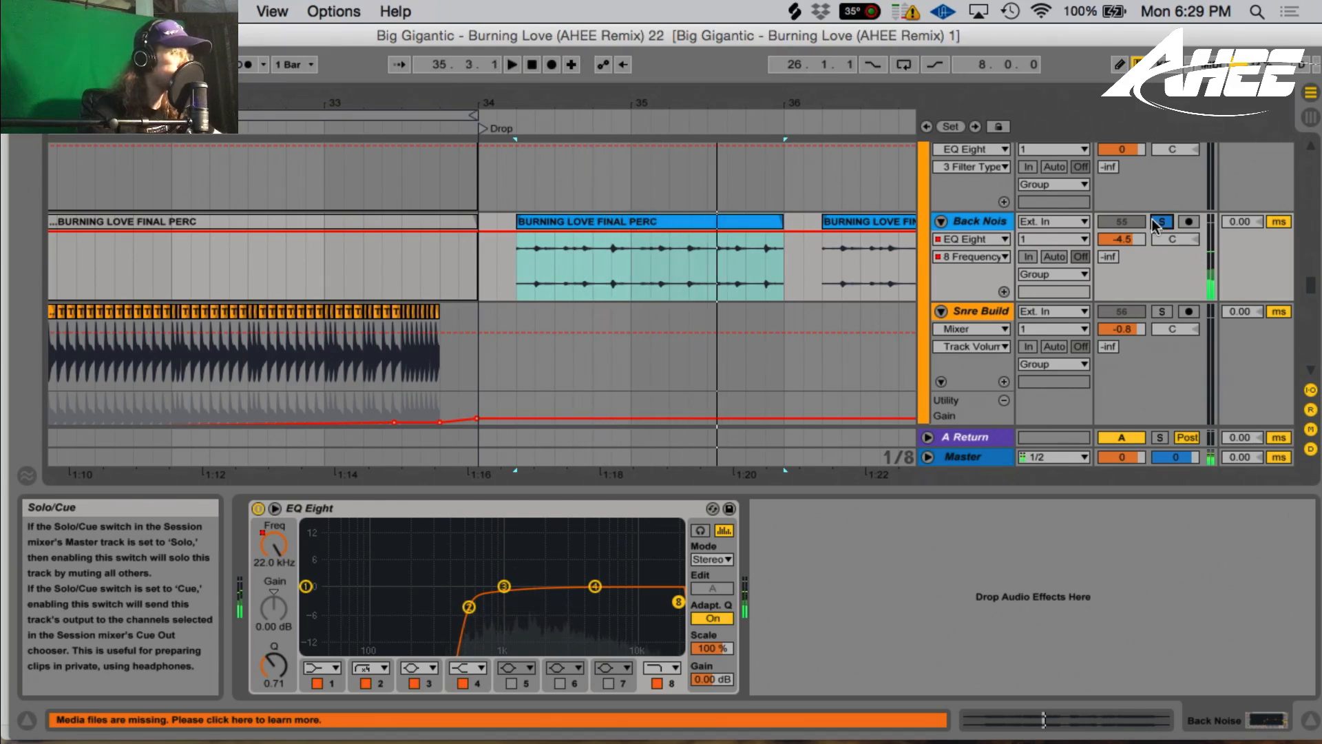
key(space)
- Solo the Top Drums group and play it from the start of the Drop
scroll(1145, 279, down, 5)
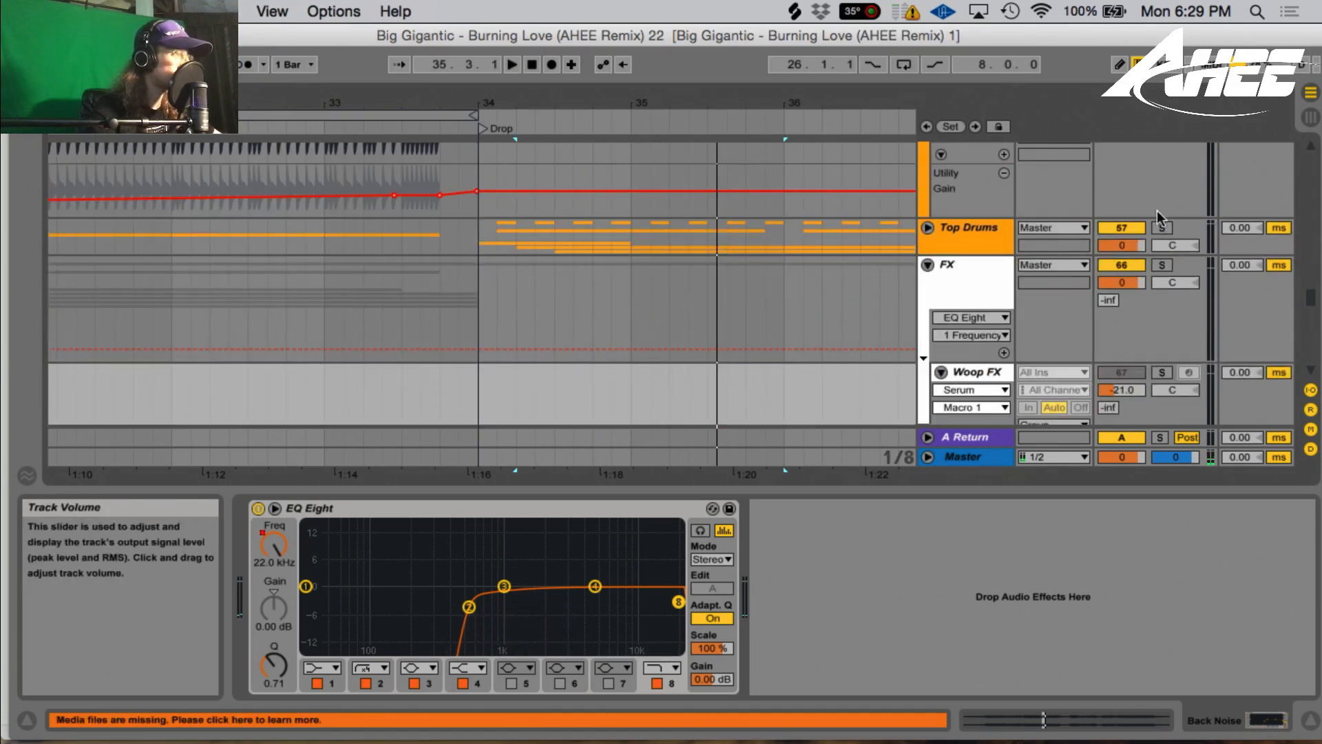
scroll(973, 255, down, 5)
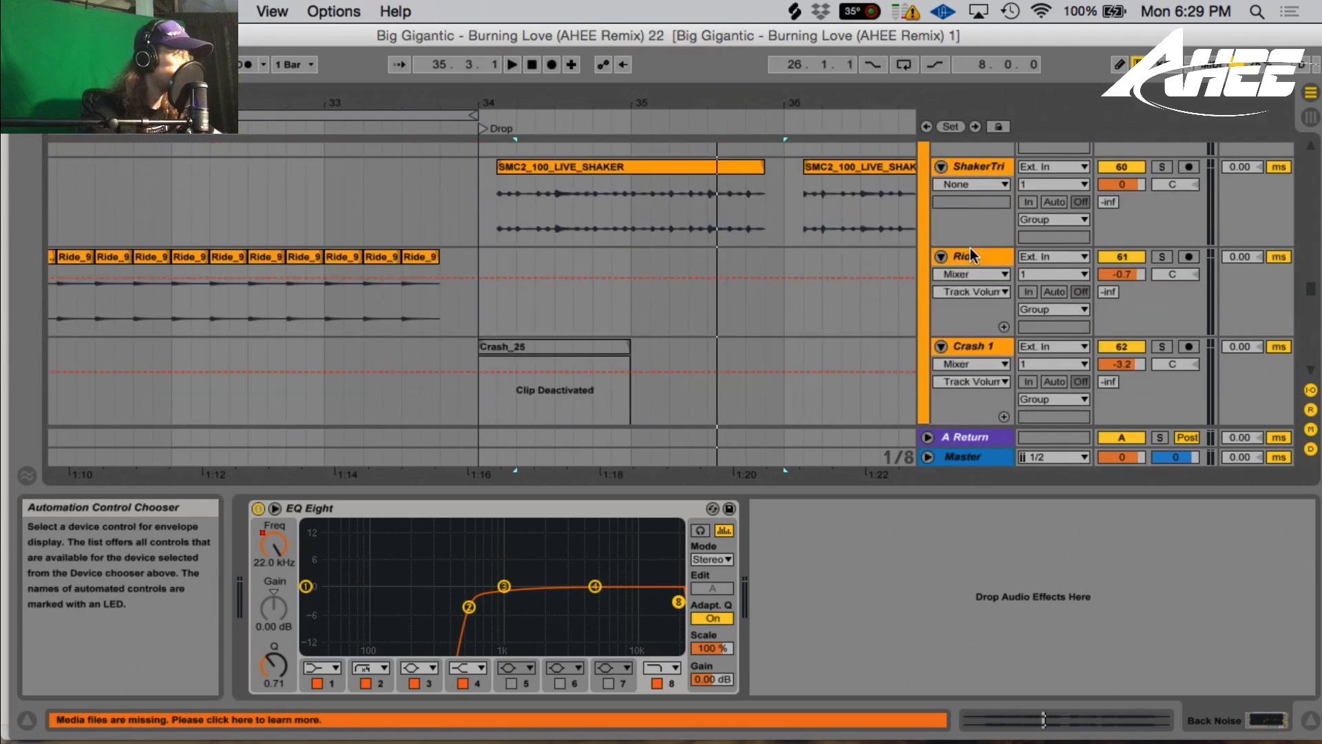
drag(591, 103, 508, 64)
scroll(508, 276, down, 5)
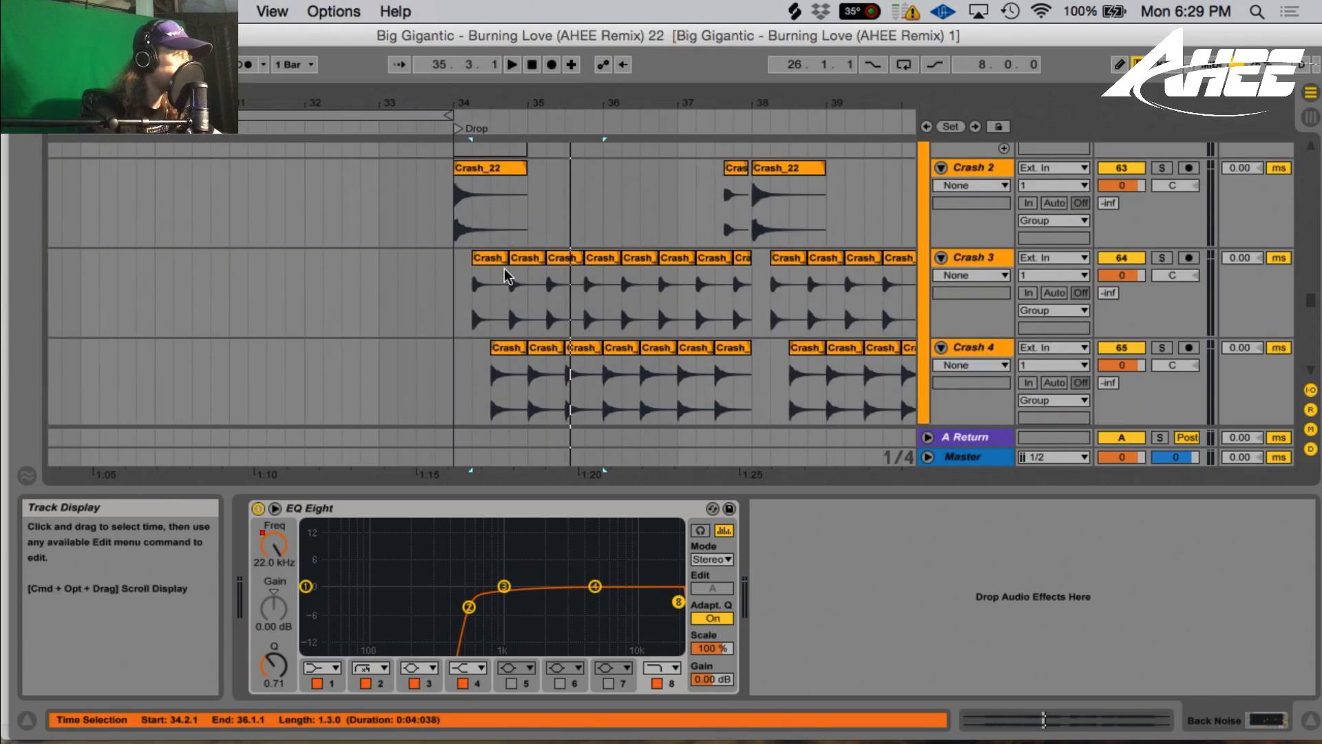
click(457, 312)
scroll(576, 319, up, 10)
scroll(732, 304, down, 10)
scroll(738, 306, up, 1)
scroll(738, 305, up, 10)
key(space)
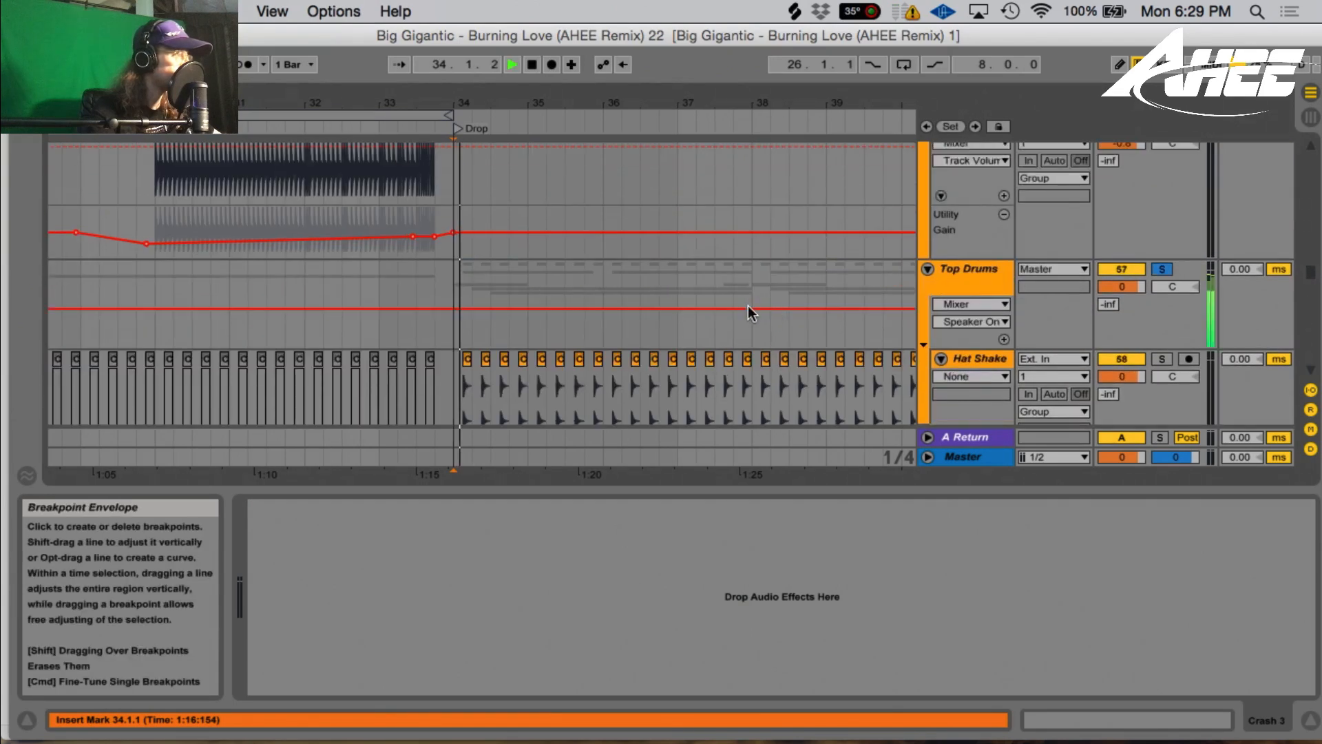
- Look through the Hat Shake, Rev Crash and Crash tracks while Top Drums plays, and stop playback
scroll(743, 314, down, 8)
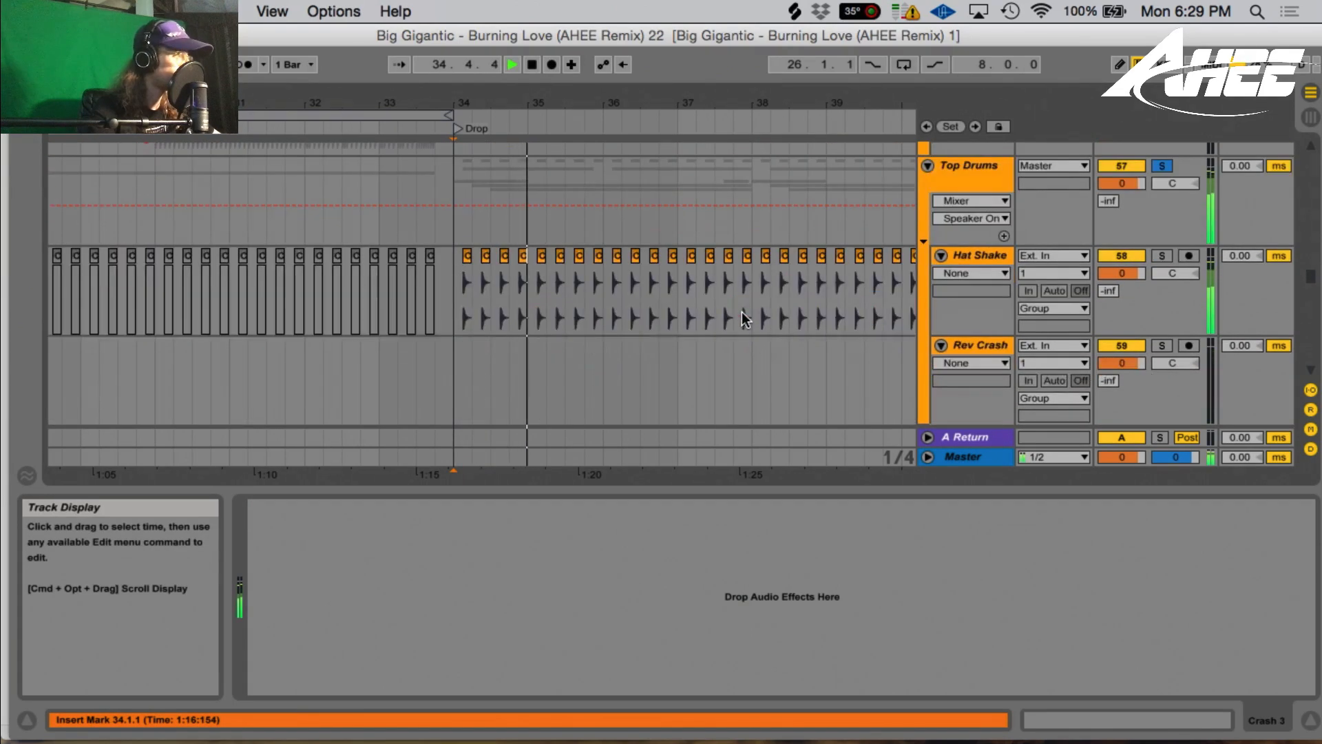
scroll(737, 308, up, 5)
scroll(737, 310, down, 12)
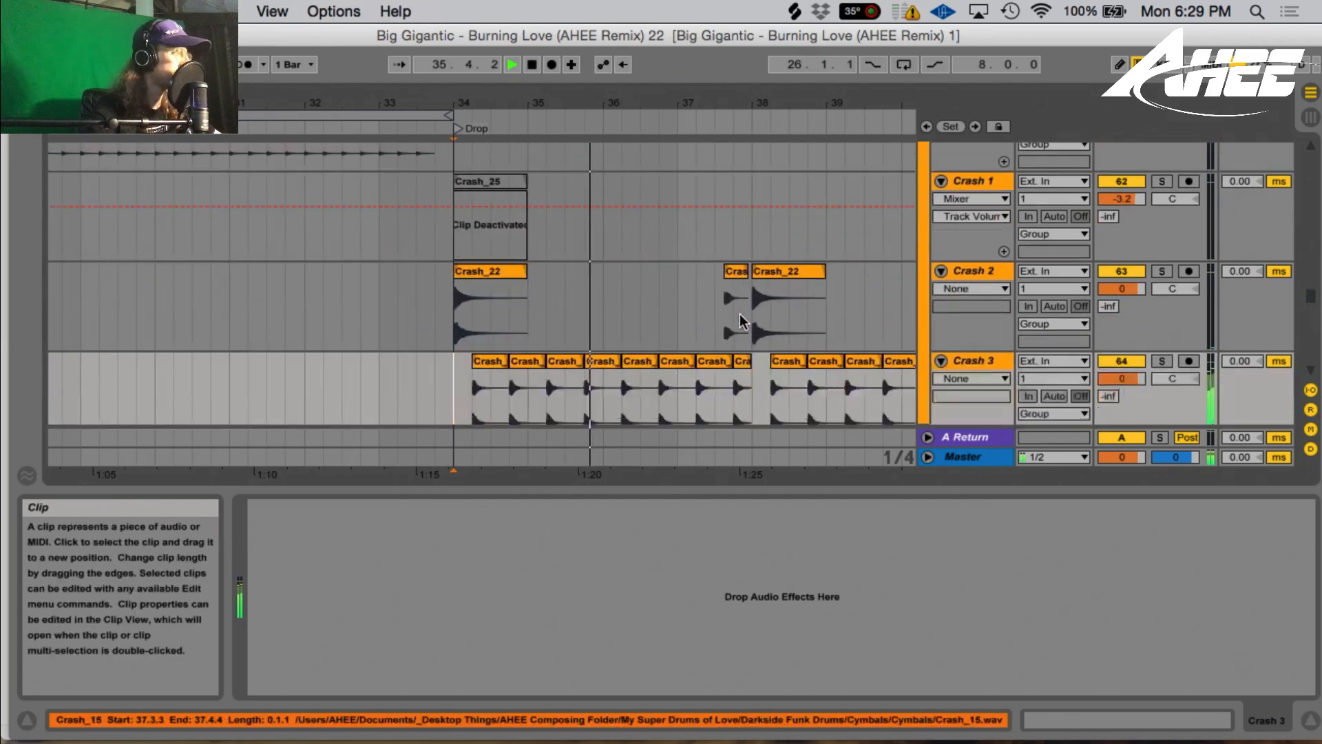
scroll(738, 313, up, 15)
key(space)
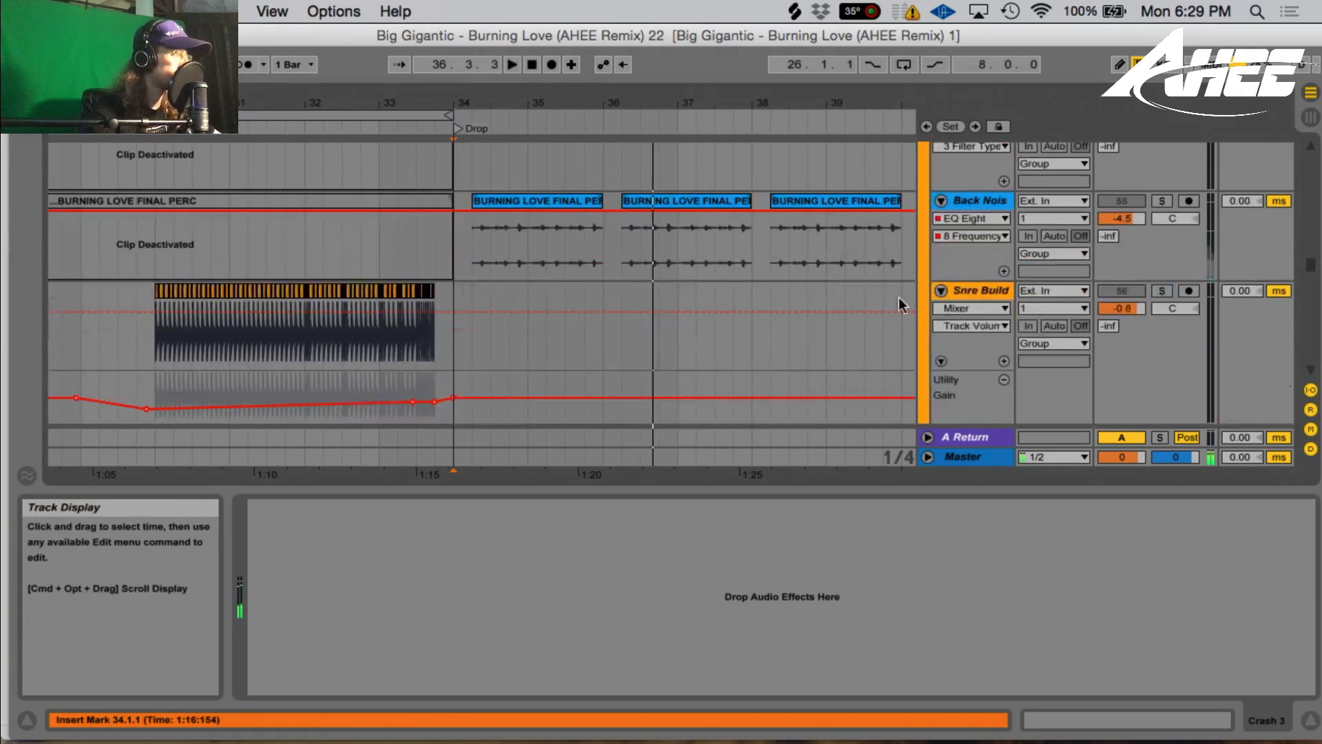
- Solo the K & S group and play it from the Drop, looking over its Trap build, Clap 2 and Snare tracks
scroll(1157, 238, up, 10)
click(1162, 389)
click(449, 328)
key(space)
scroll(537, 318, down, 1)
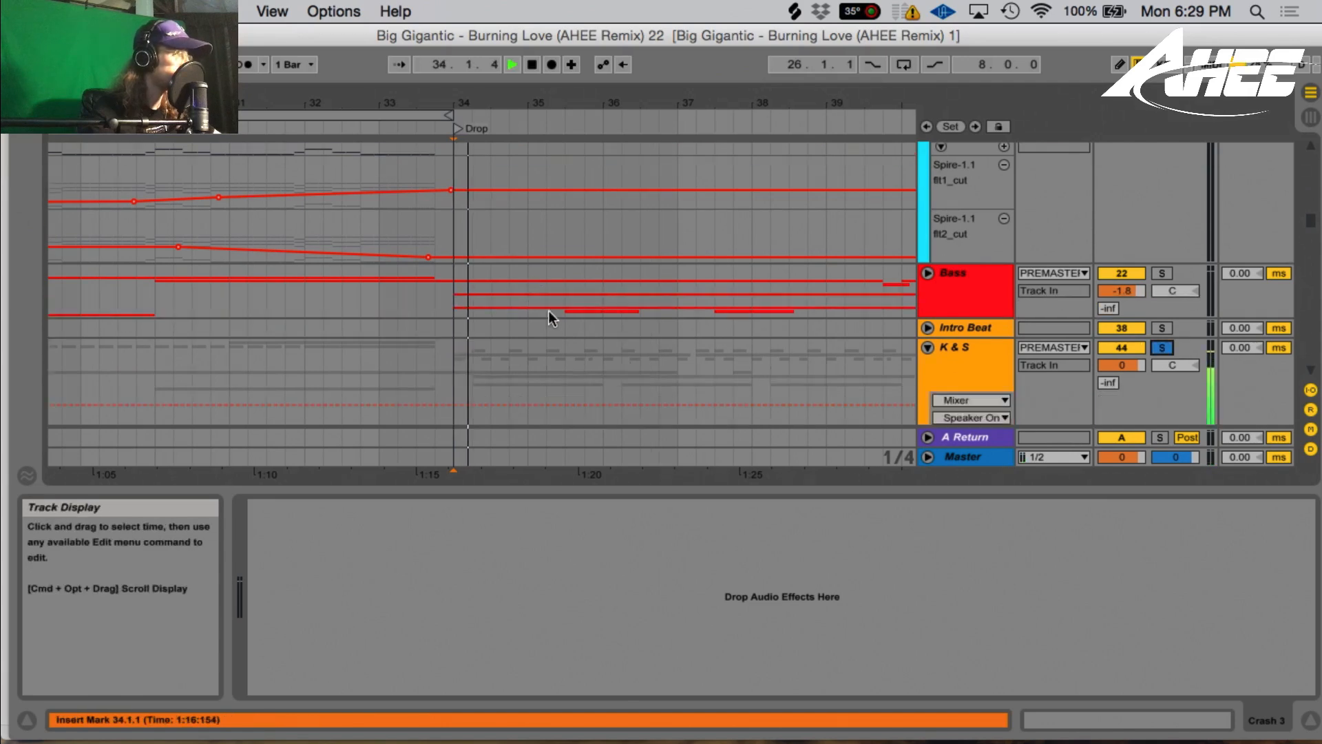
scroll(537, 320, down, 6)
drag(613, 105, 597, 66)
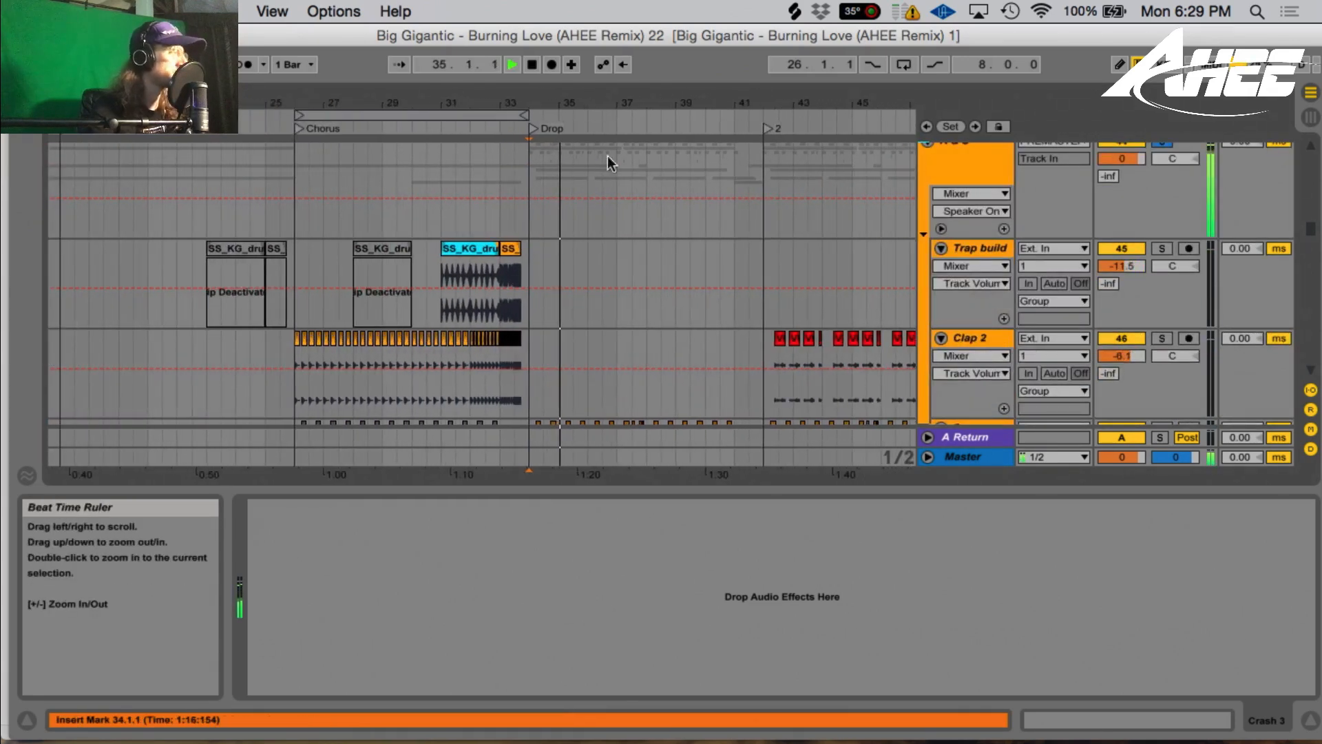
scroll(635, 248, down, 3)
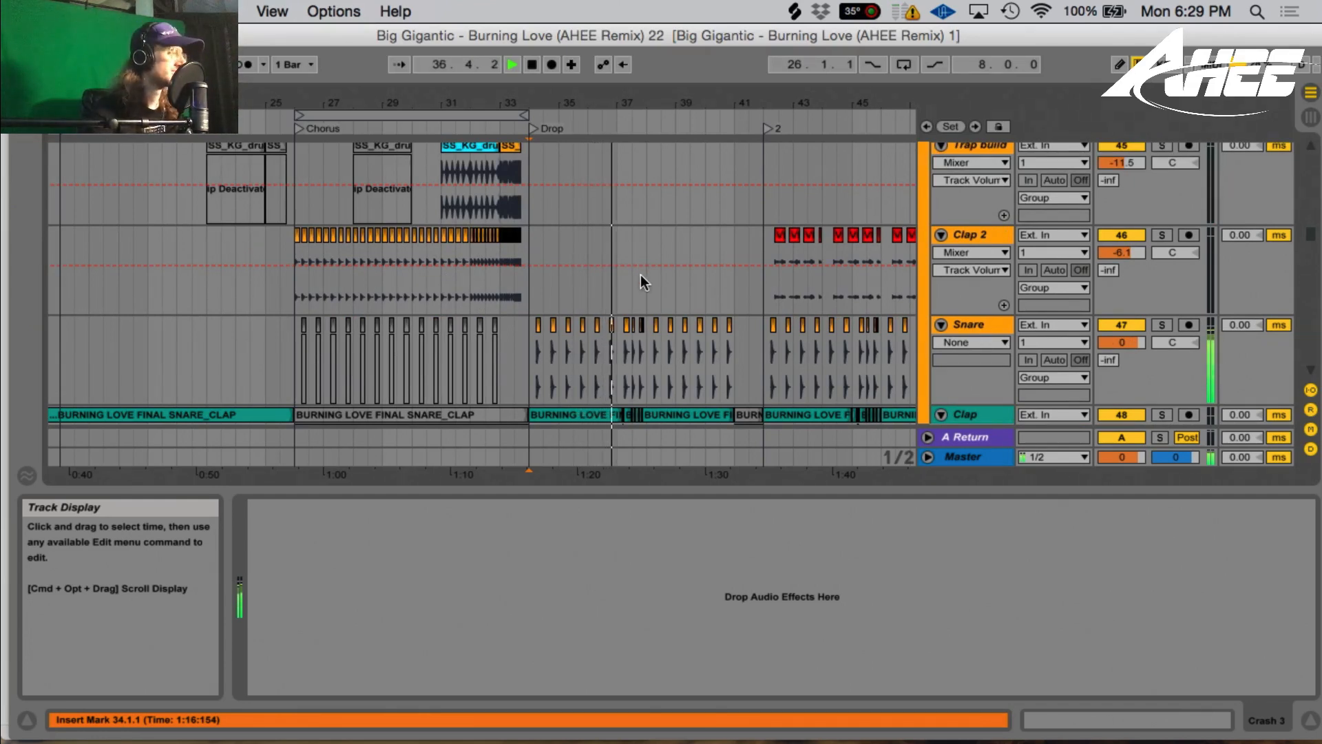
drag(655, 106, 553, 125)
key(space)
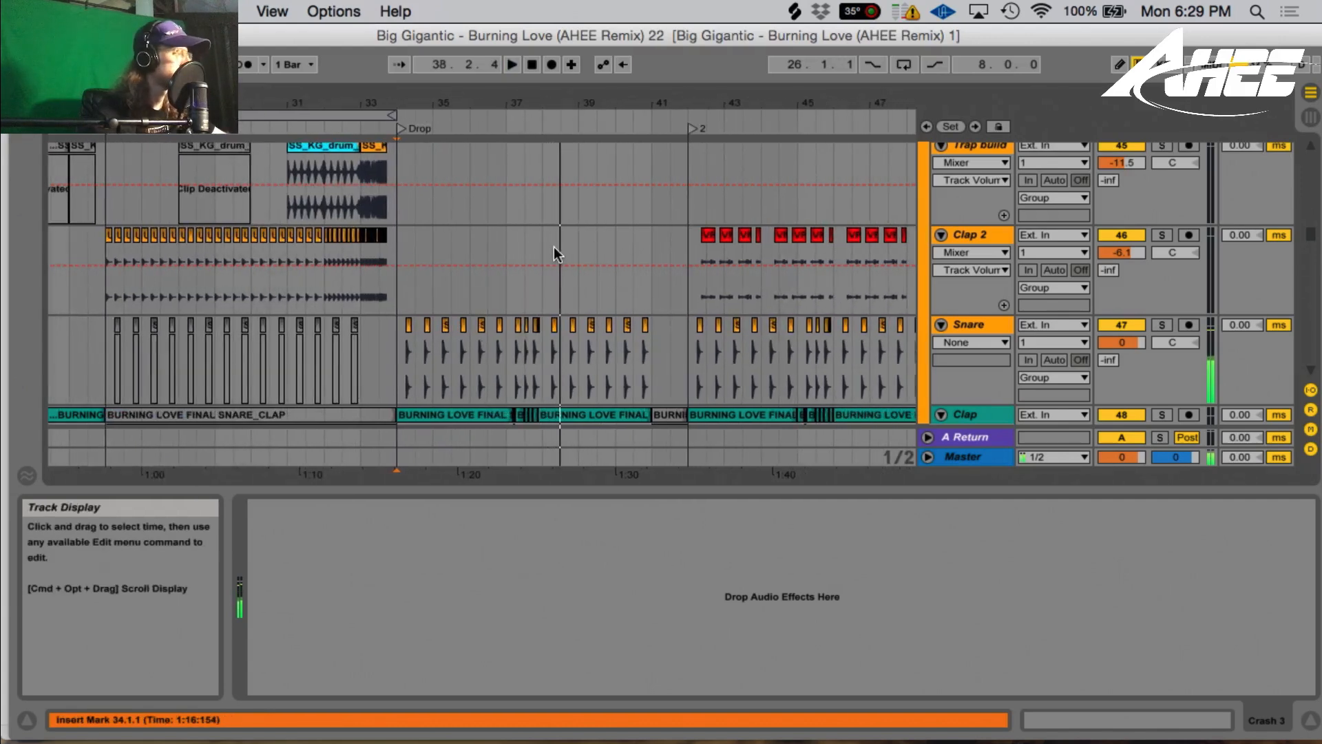
- Collapse the K & S and Top Drums groups, and solo and expand the Bass group
scroll(550, 255, up, 5)
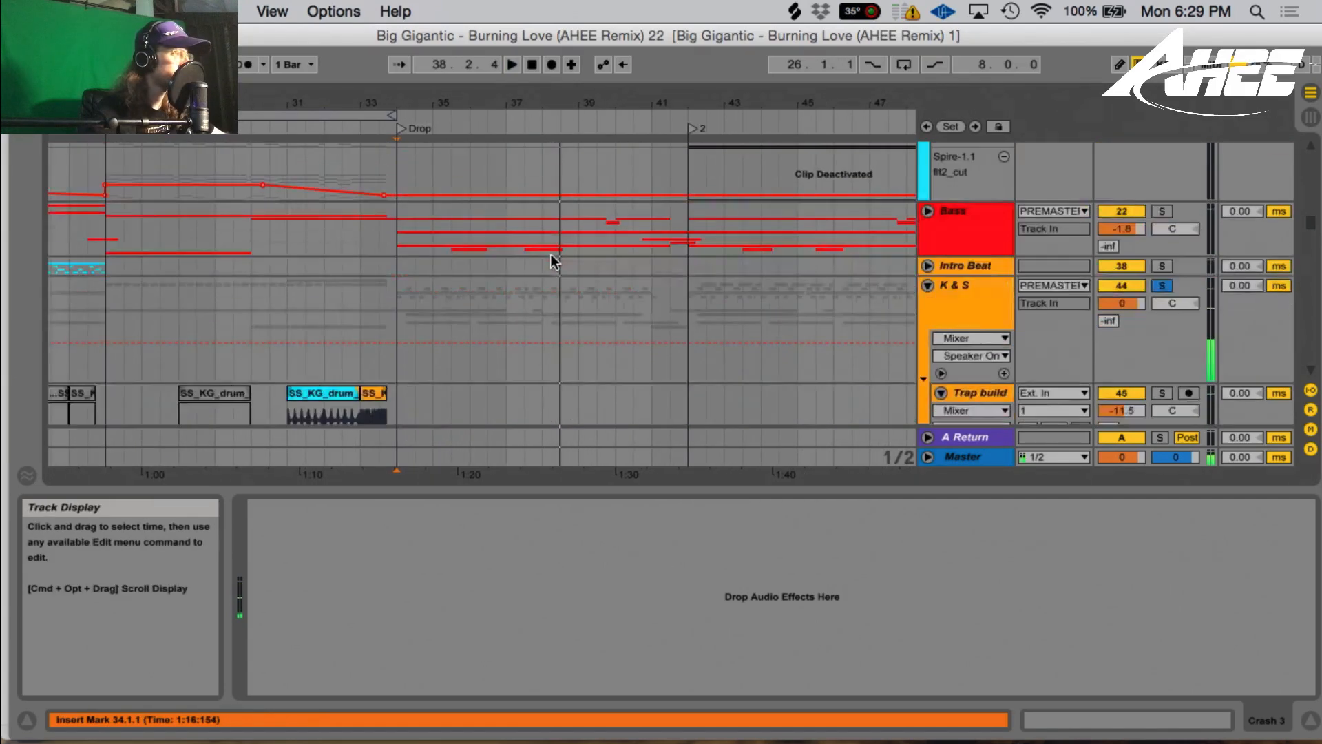
click(928, 286)
click(928, 342)
click(1162, 211)
click(928, 211)
- Play the soloed Bass group from the Drop while looking through its tracks from MainBass to WompCuts
scroll(422, 253, down, 10)
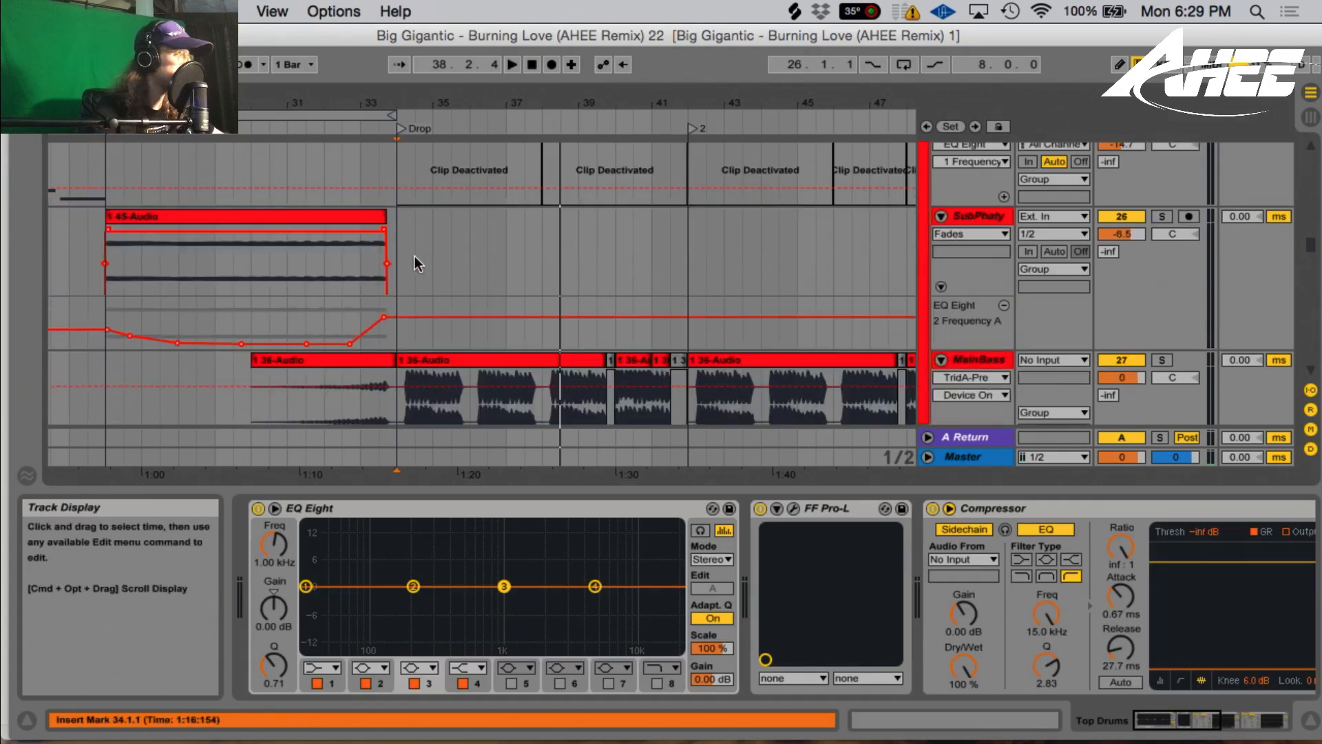
key(space)
click(425, 305)
scroll(424, 304, down, 4)
scroll(425, 304, down, 5)
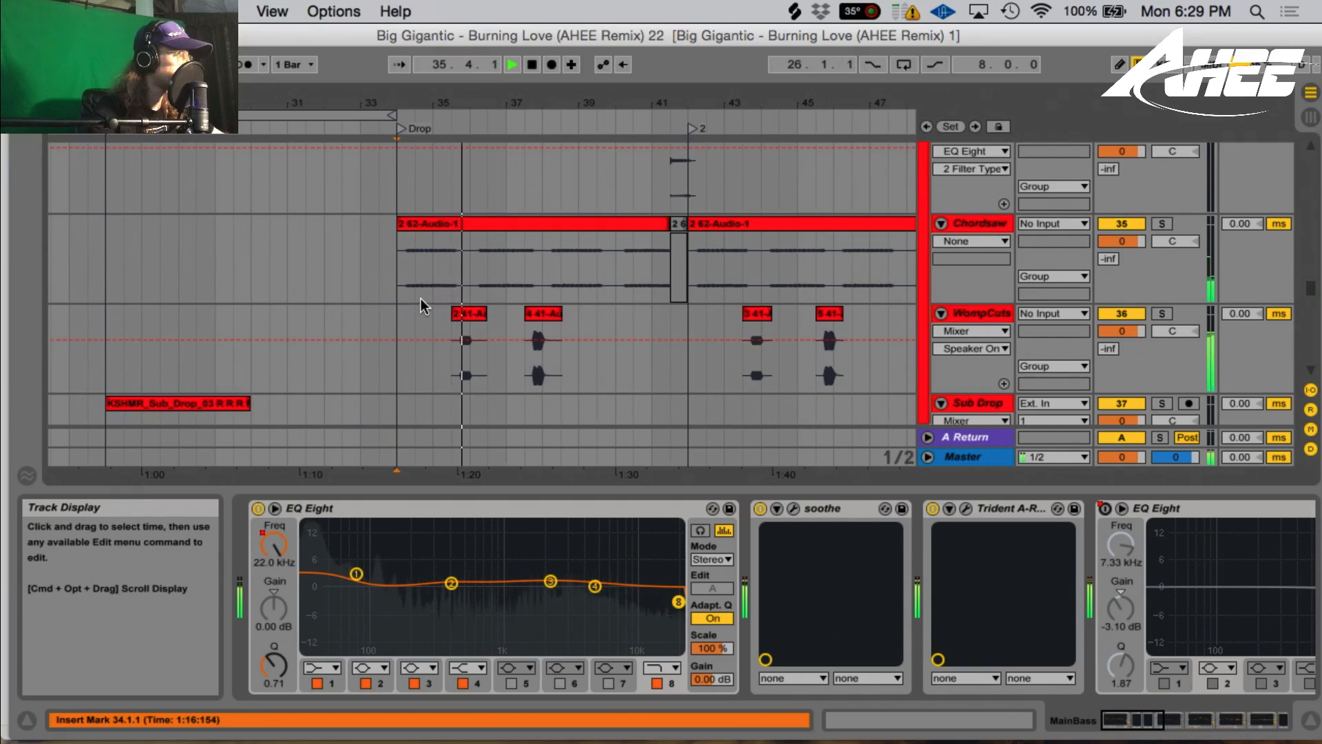
scroll(420, 299, down, 5)
scroll(420, 295, up, 5)
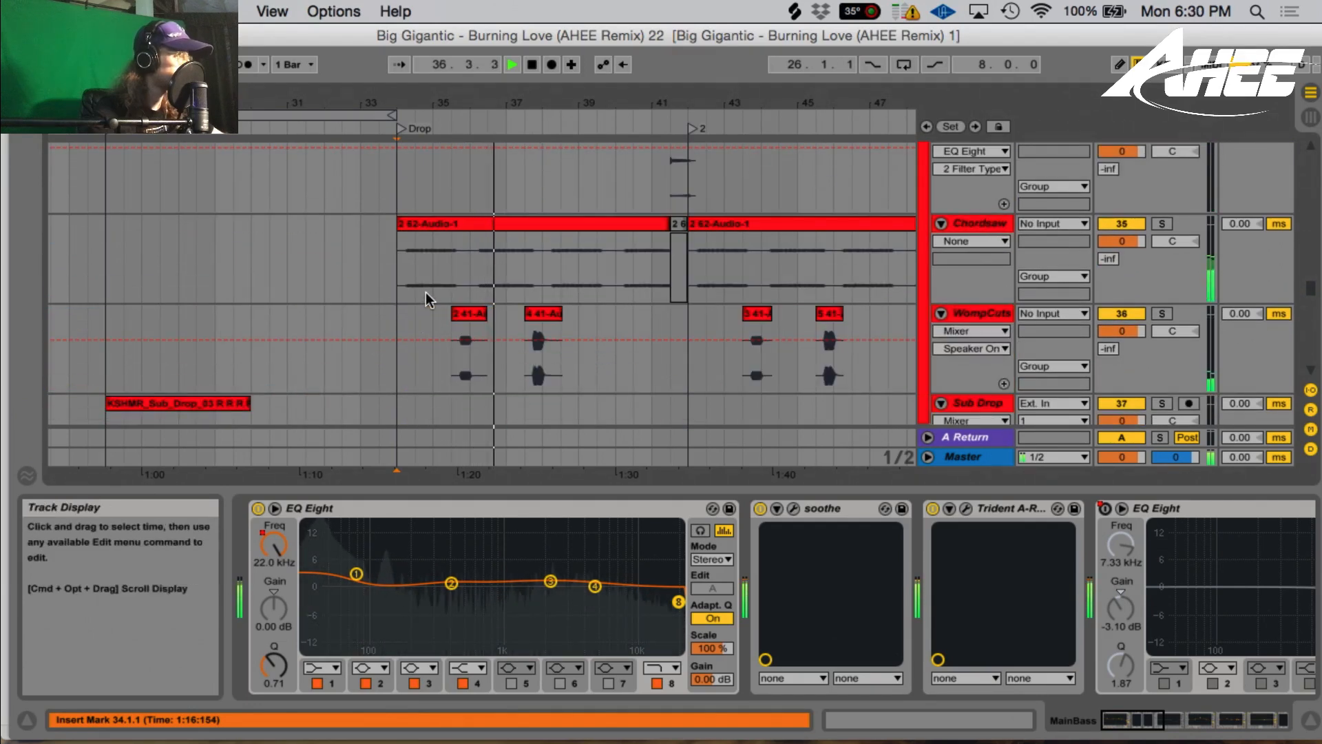
scroll(426, 292, up, 5)
scroll(459, 291, down, 5)
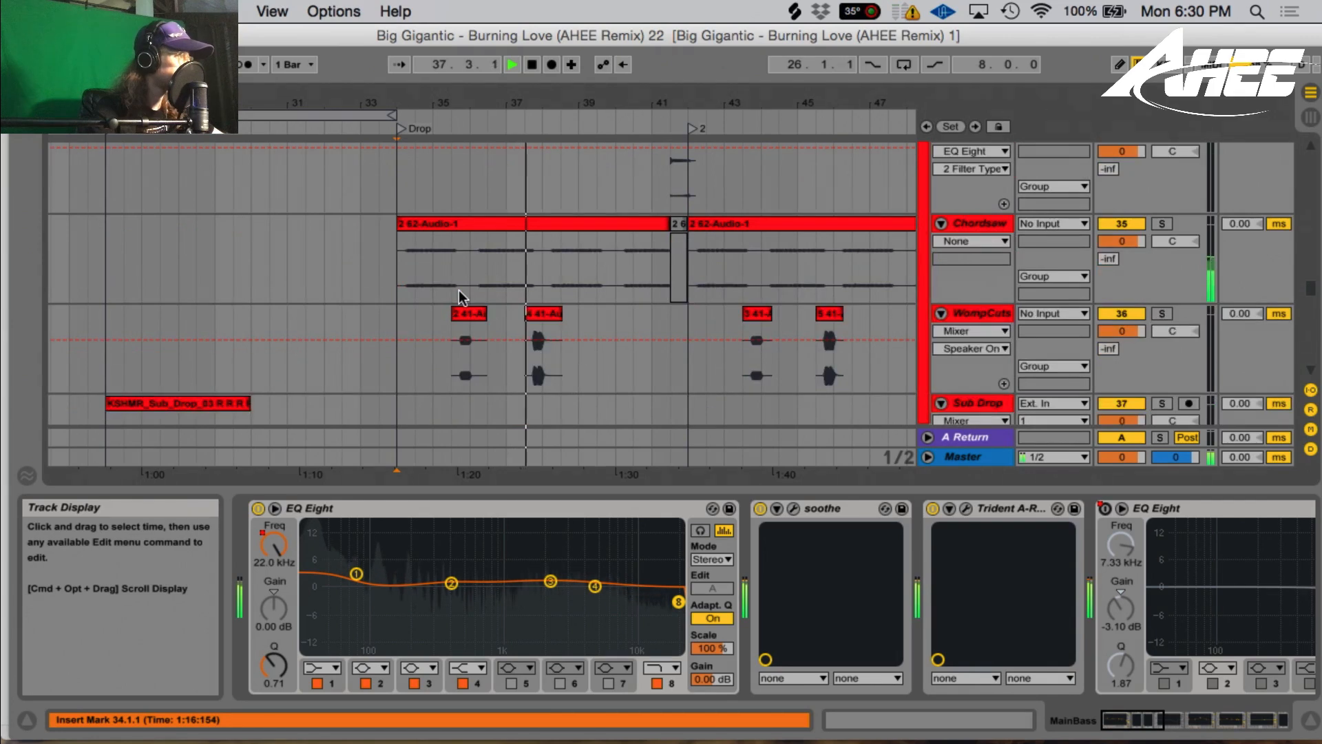
scroll(493, 292, up, 5)
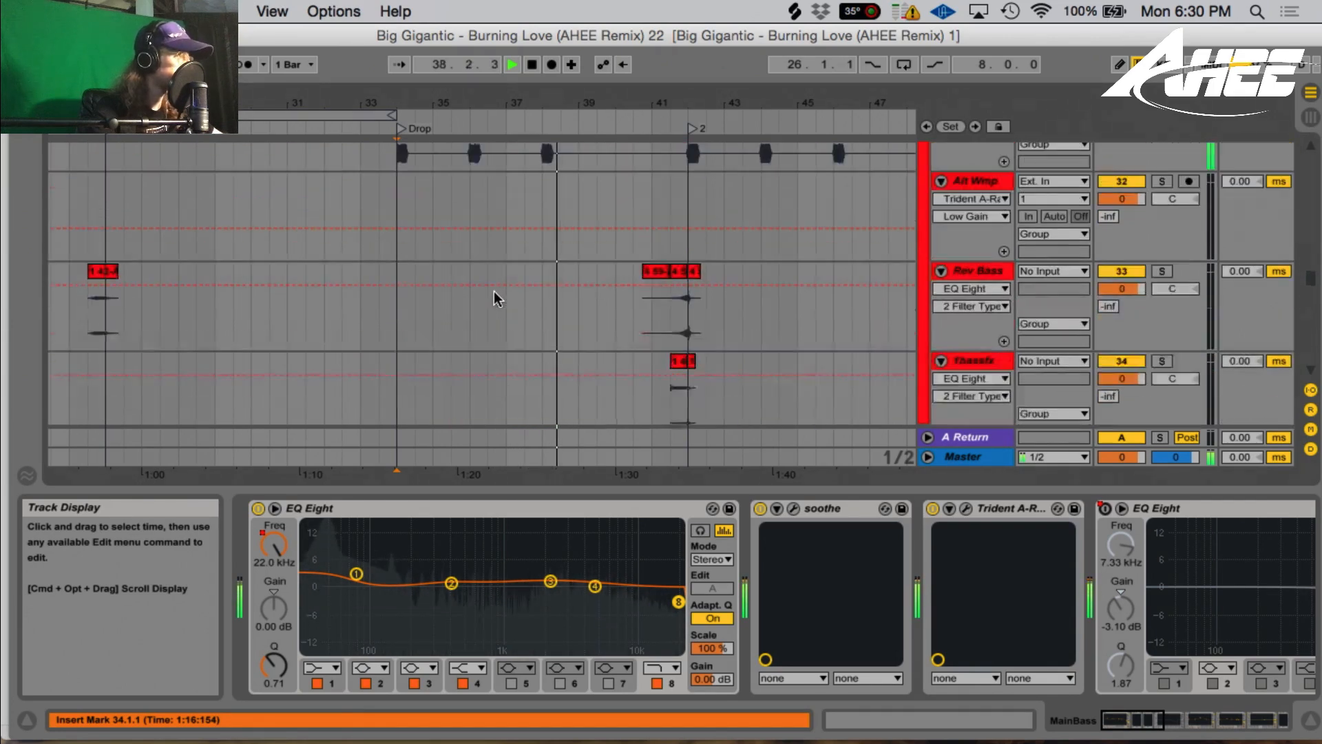
key(space)
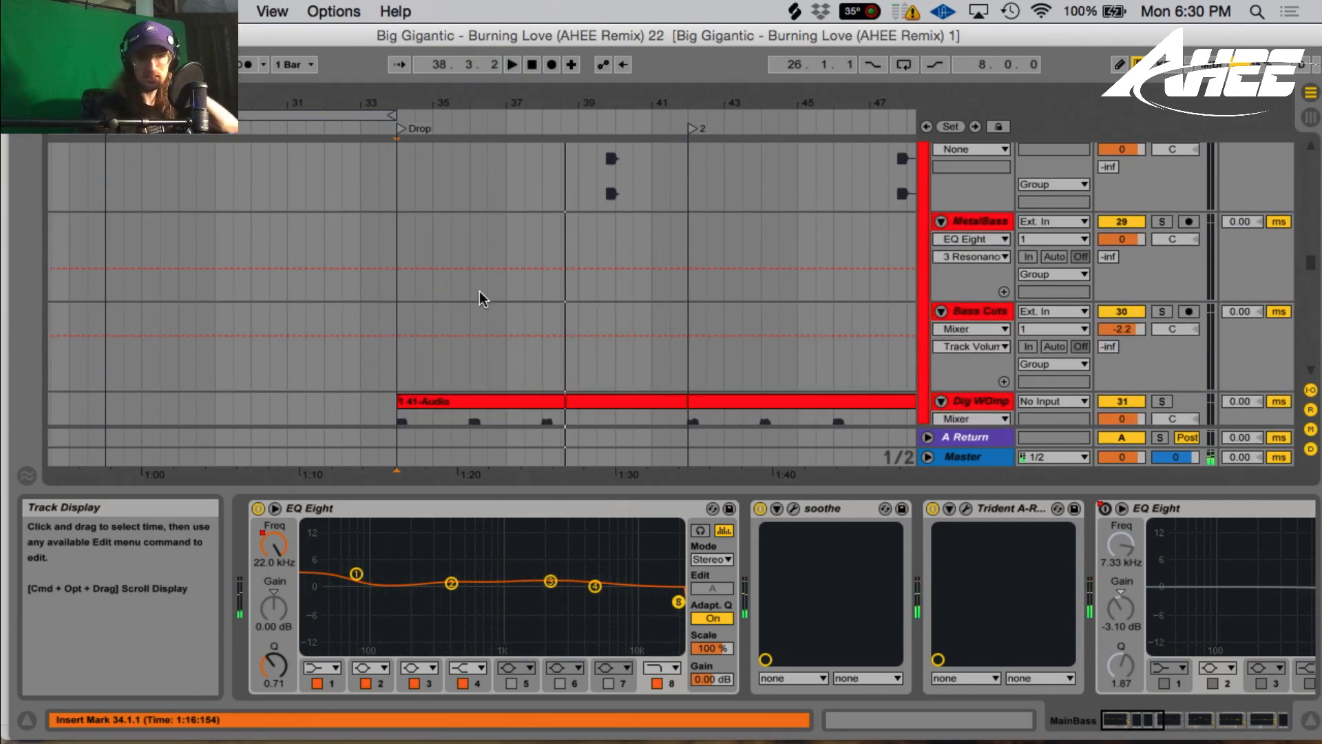
- Select the first womp on the Dig WOmp track at the Drop, from 34.1.1 to 34.2.1
scroll(478, 292, down, 5)
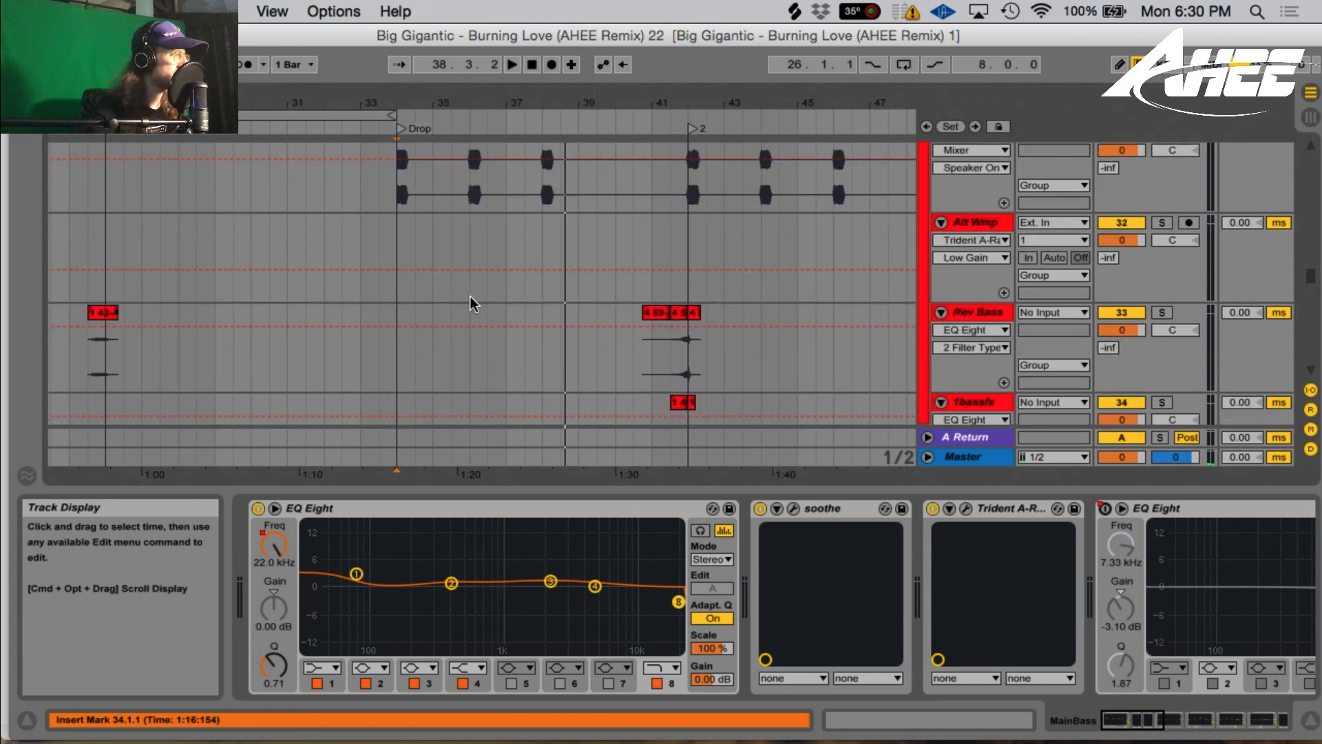
drag(411, 104, 412, 144)
drag(398, 210, 421, 192)
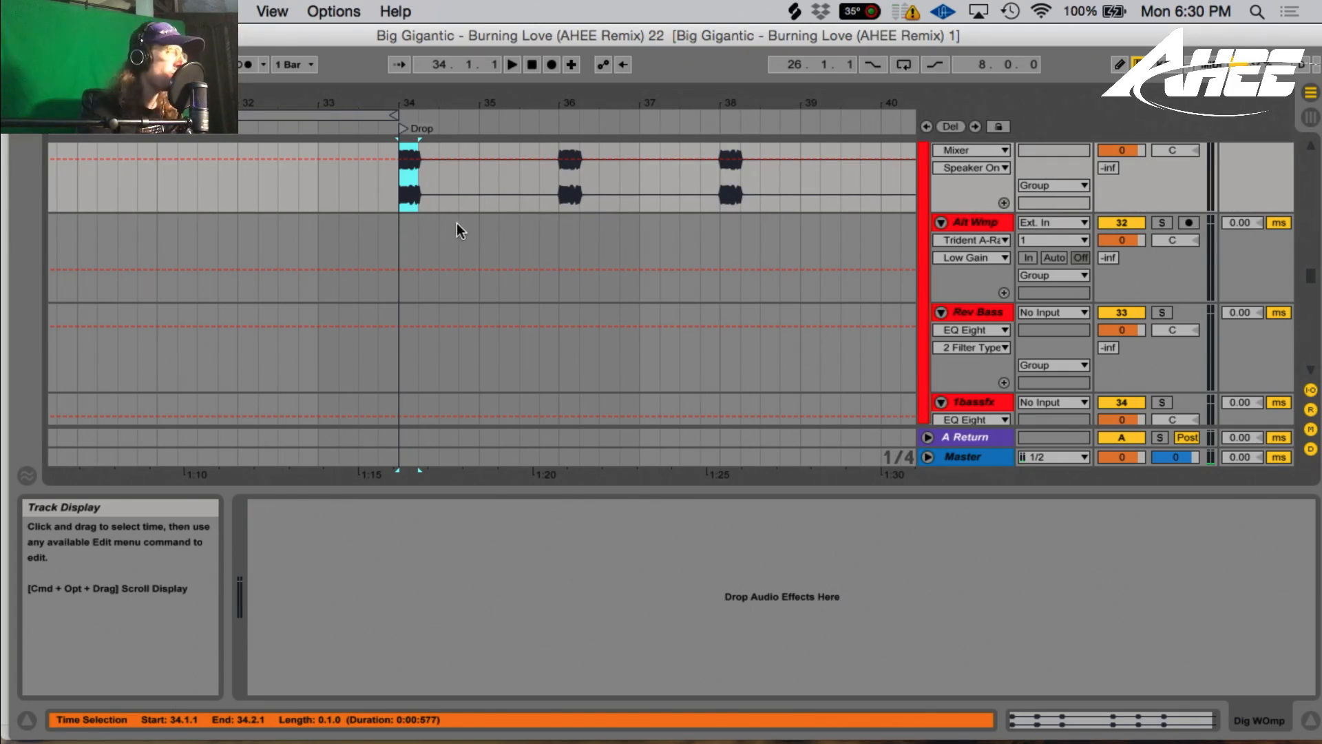
- Examine how the MainBass, Dig WOmp and WompCuts clips are arranged against each other after the Drop
scroll(457, 222, up, 3)
scroll(465, 225, up, 5)
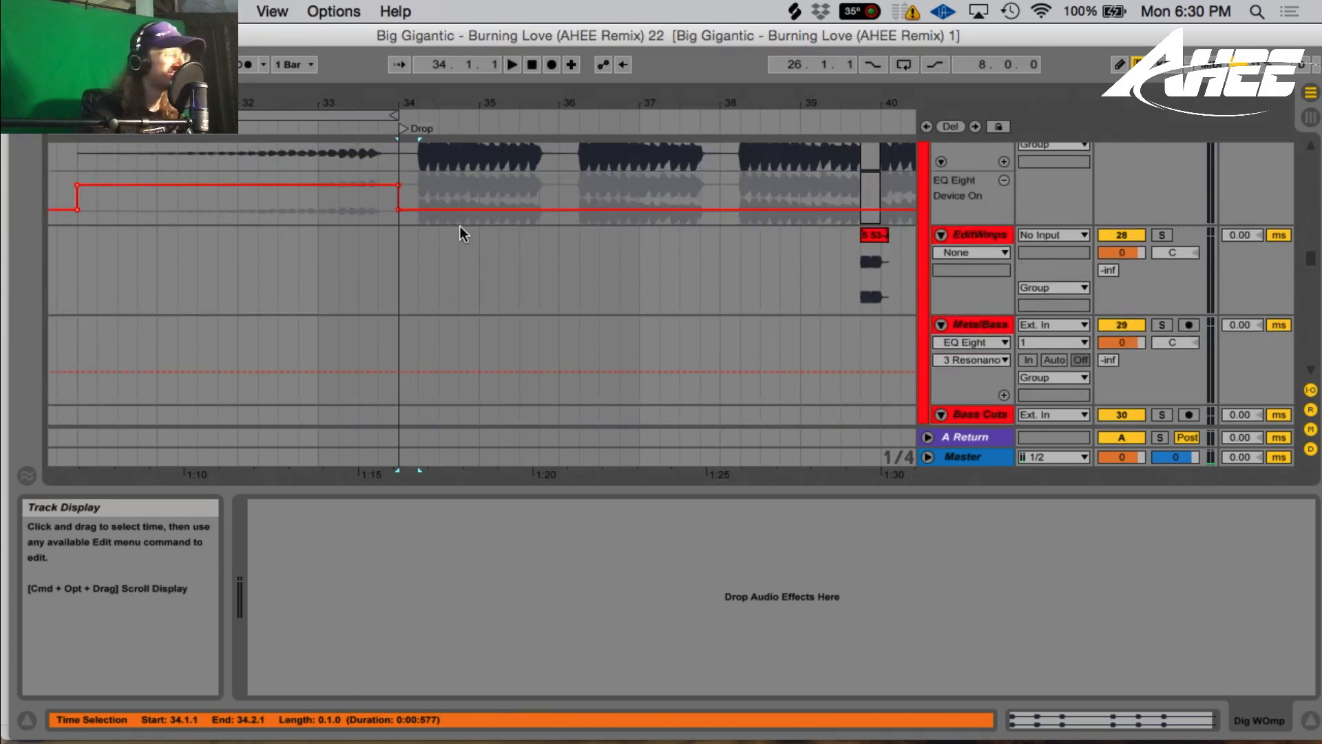
scroll(456, 238, up, 2)
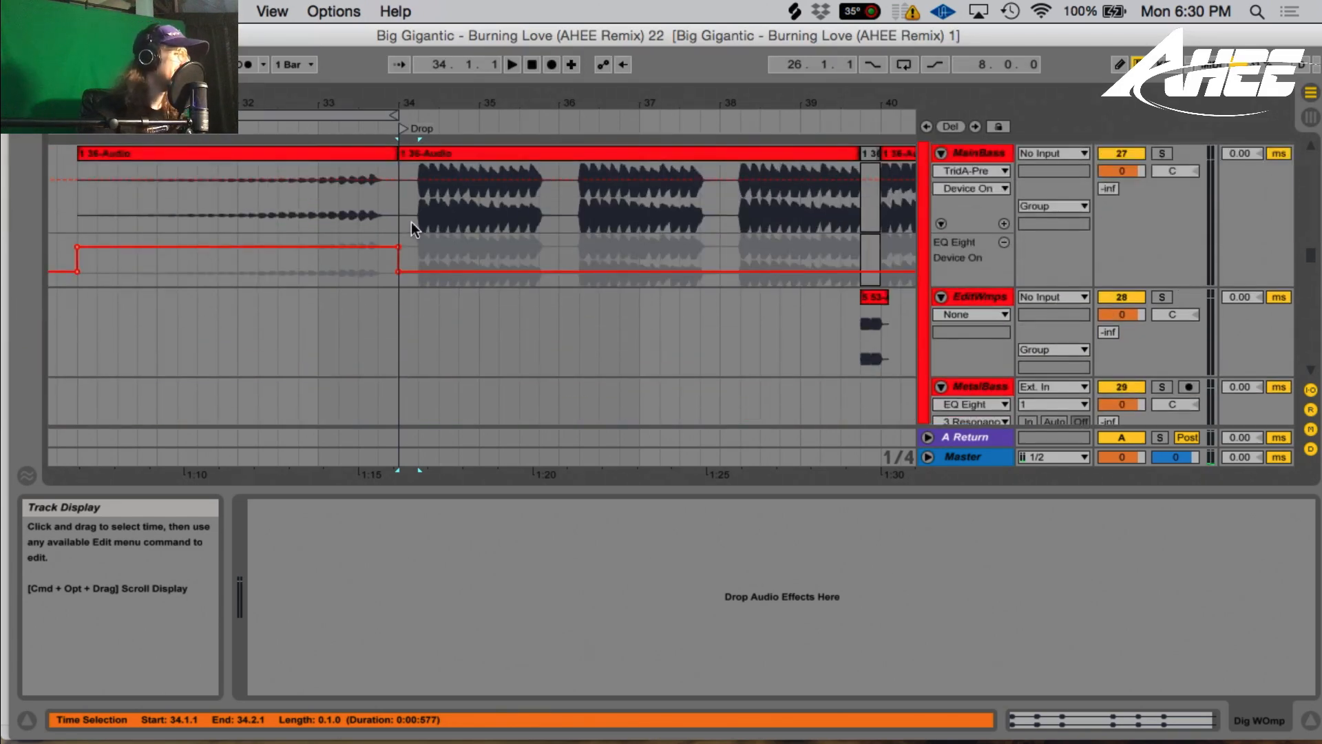
scroll(400, 227, down, 8)
scroll(427, 303, up, 10)
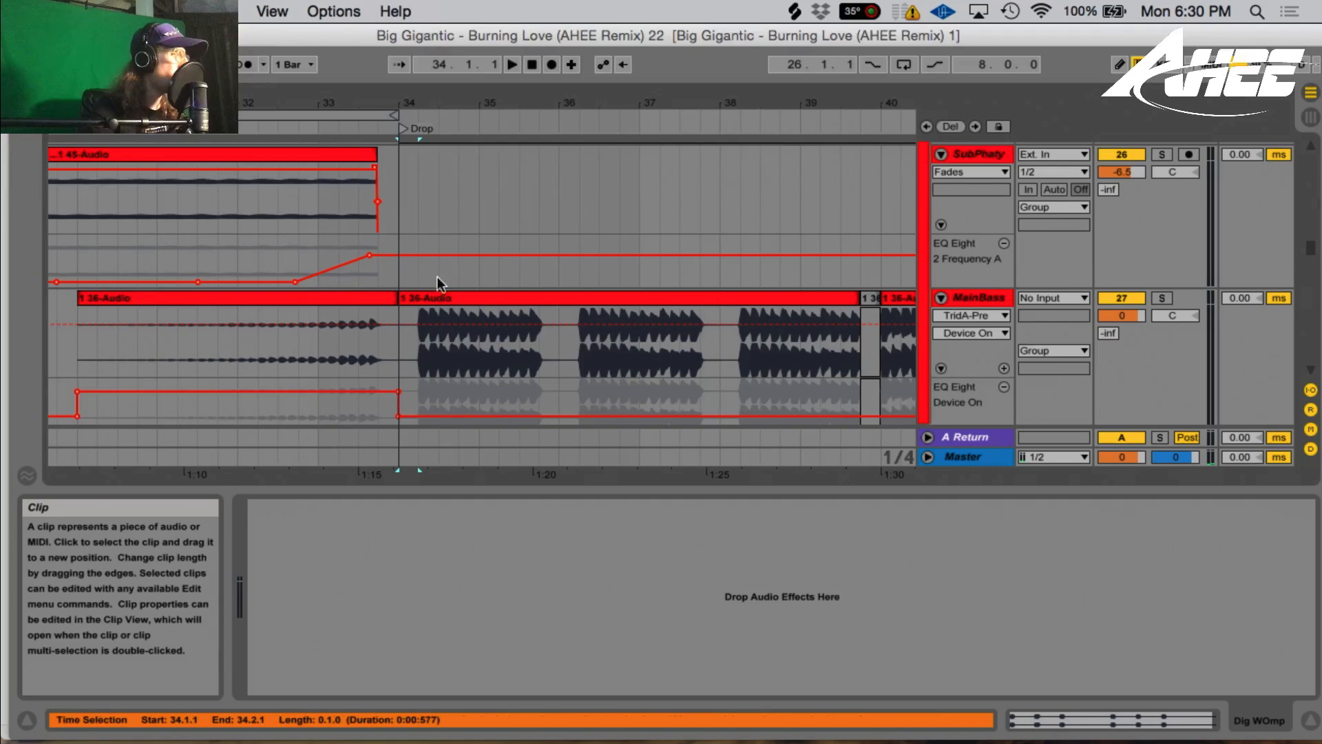
scroll(540, 307, down, 1)
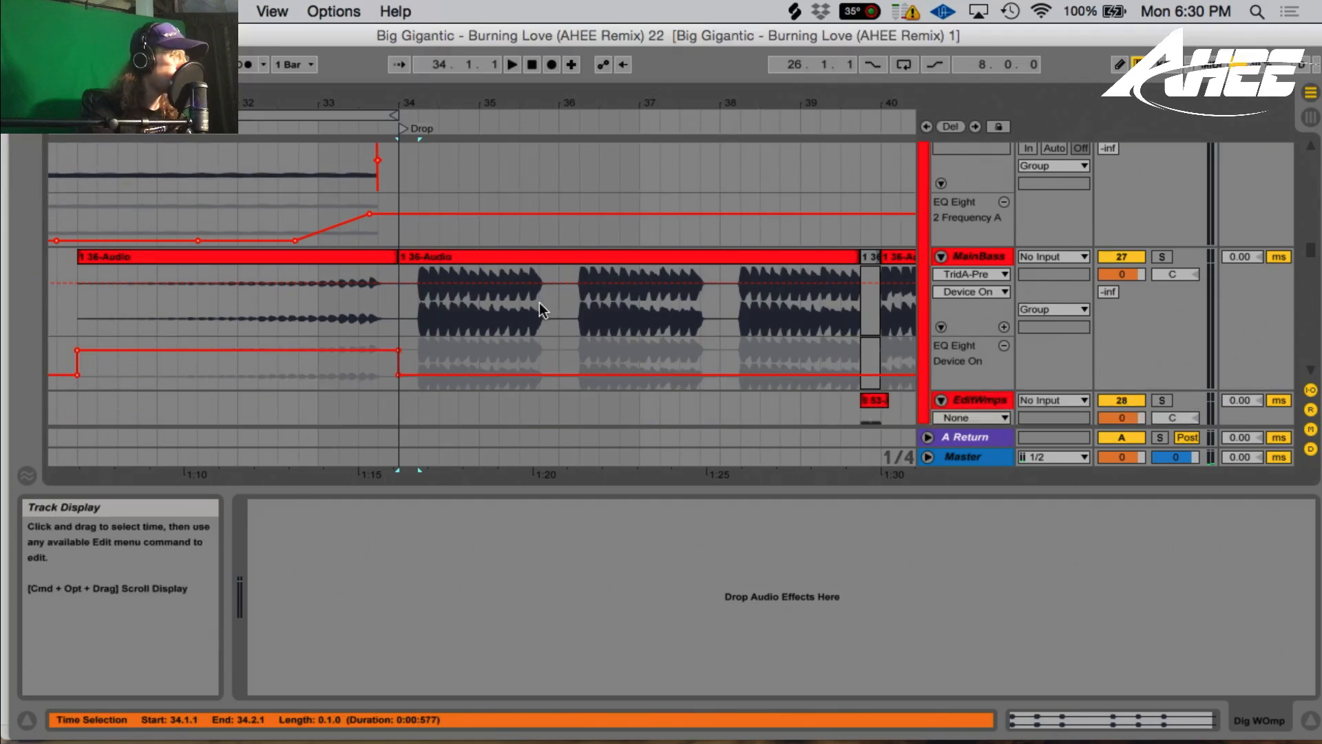
scroll(543, 317, down, 6)
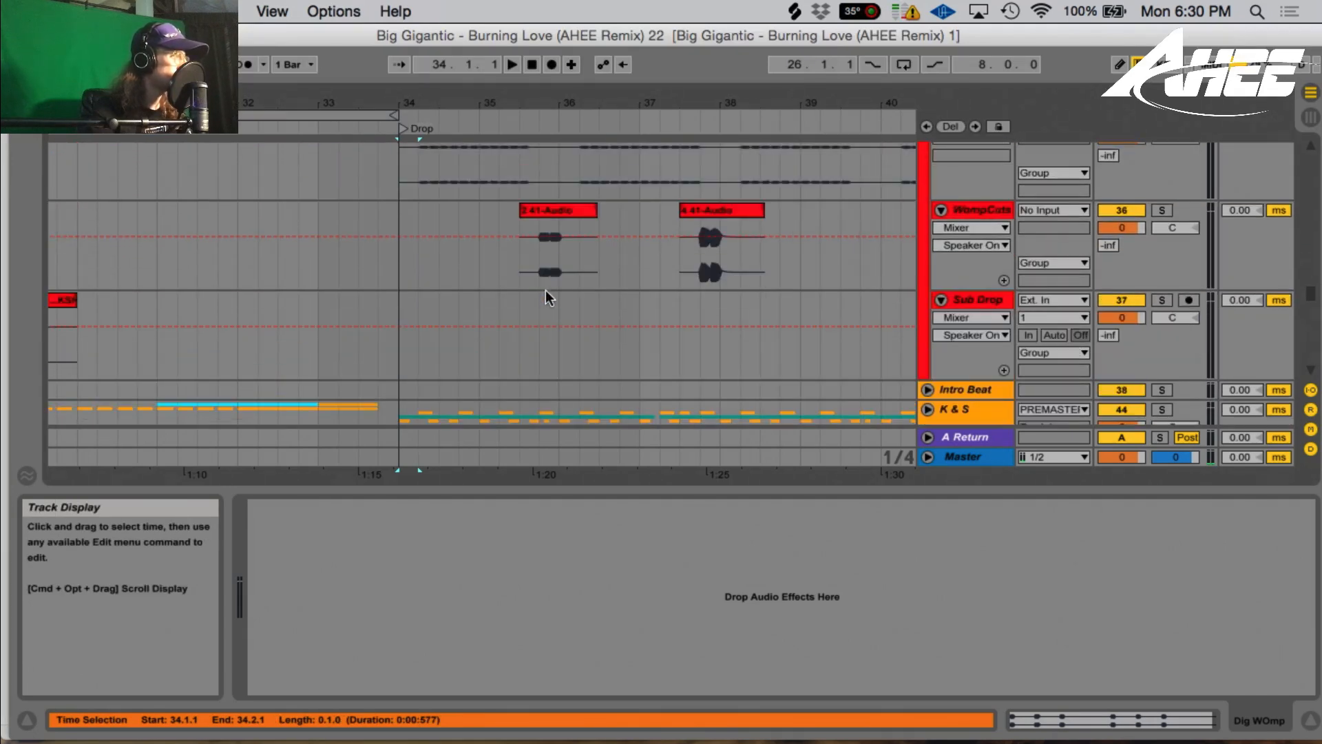
scroll(562, 255, up, 4)
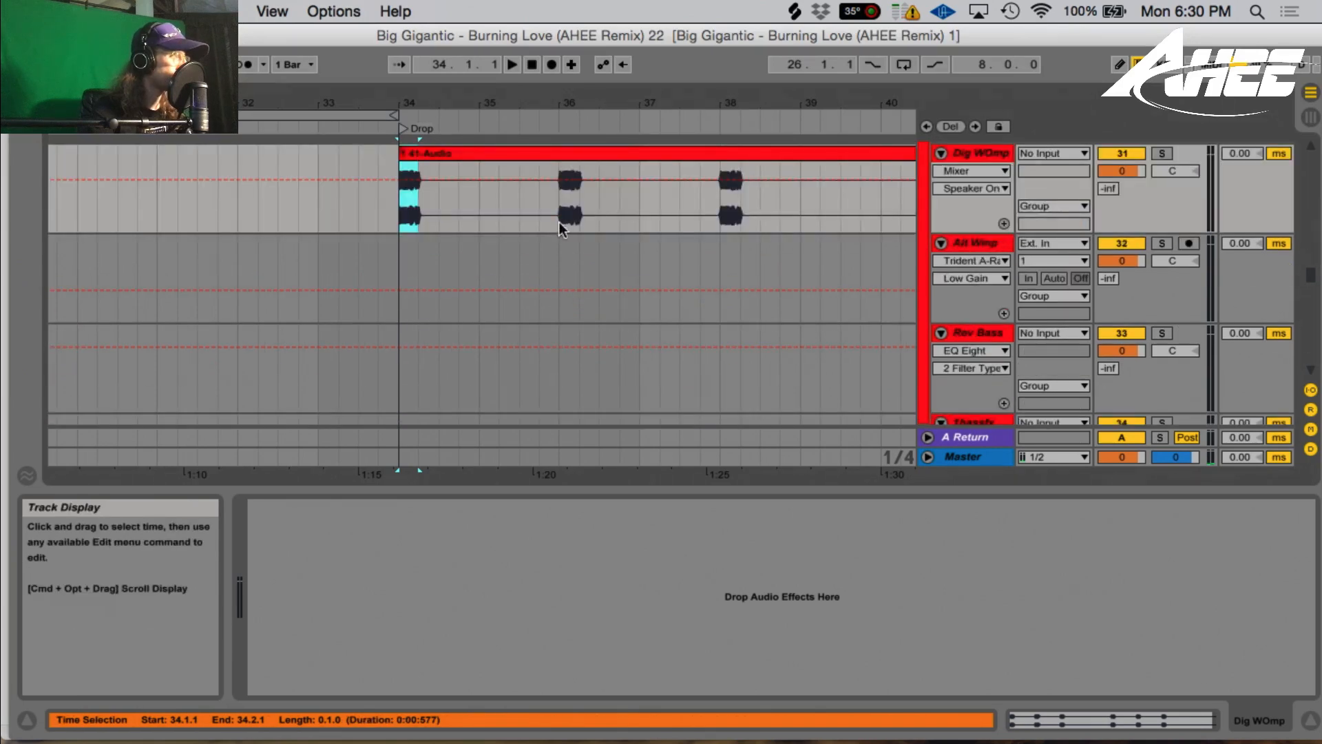
- Play the WompCuts track's first 41-Audio clip after the Drop in solo
scroll(574, 330, up, 3)
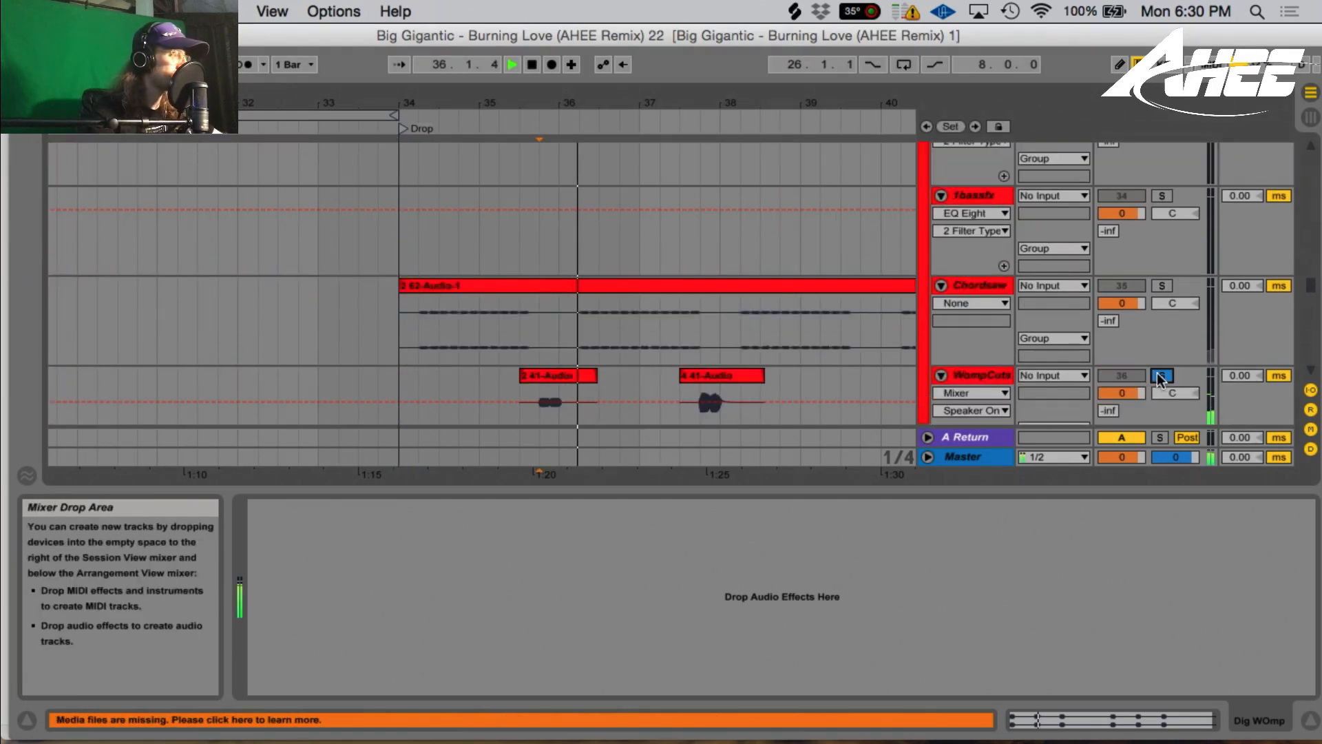
scroll(1163, 377, up, 4)
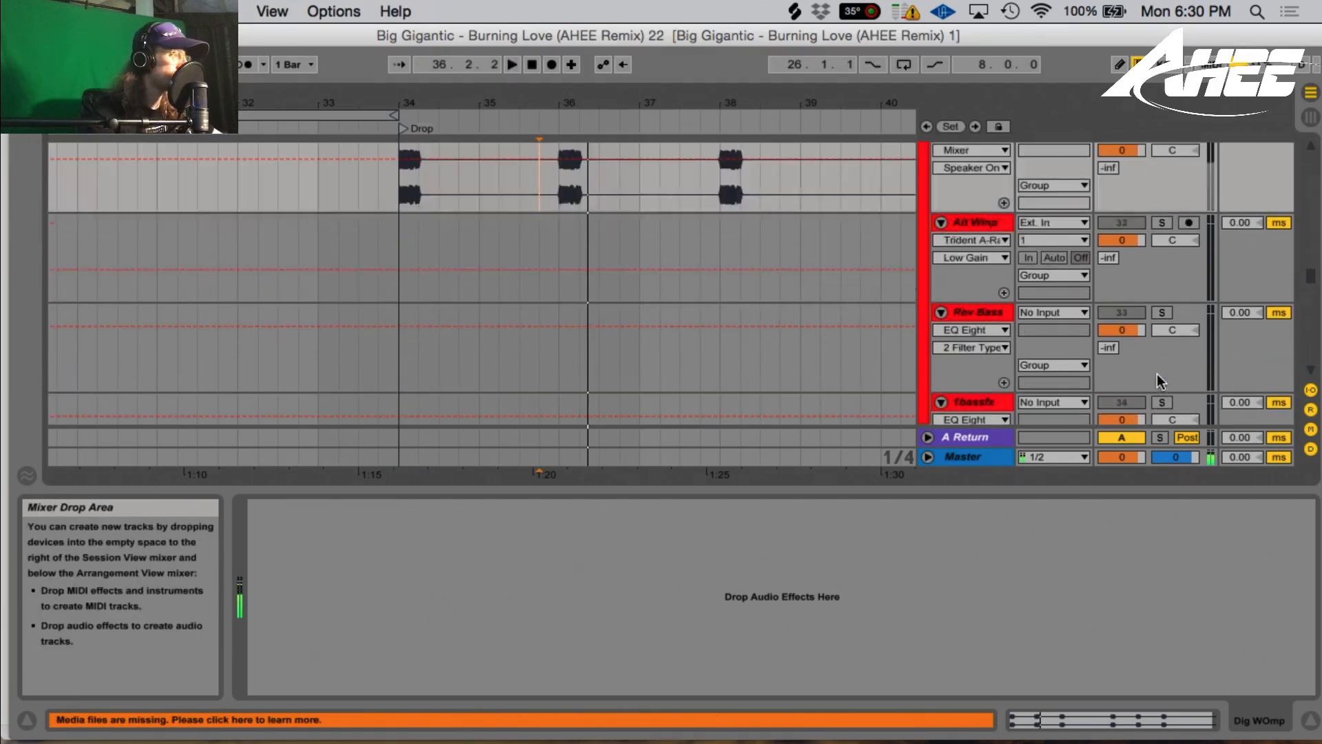
scroll(560, 236, up, 1)
key(space)
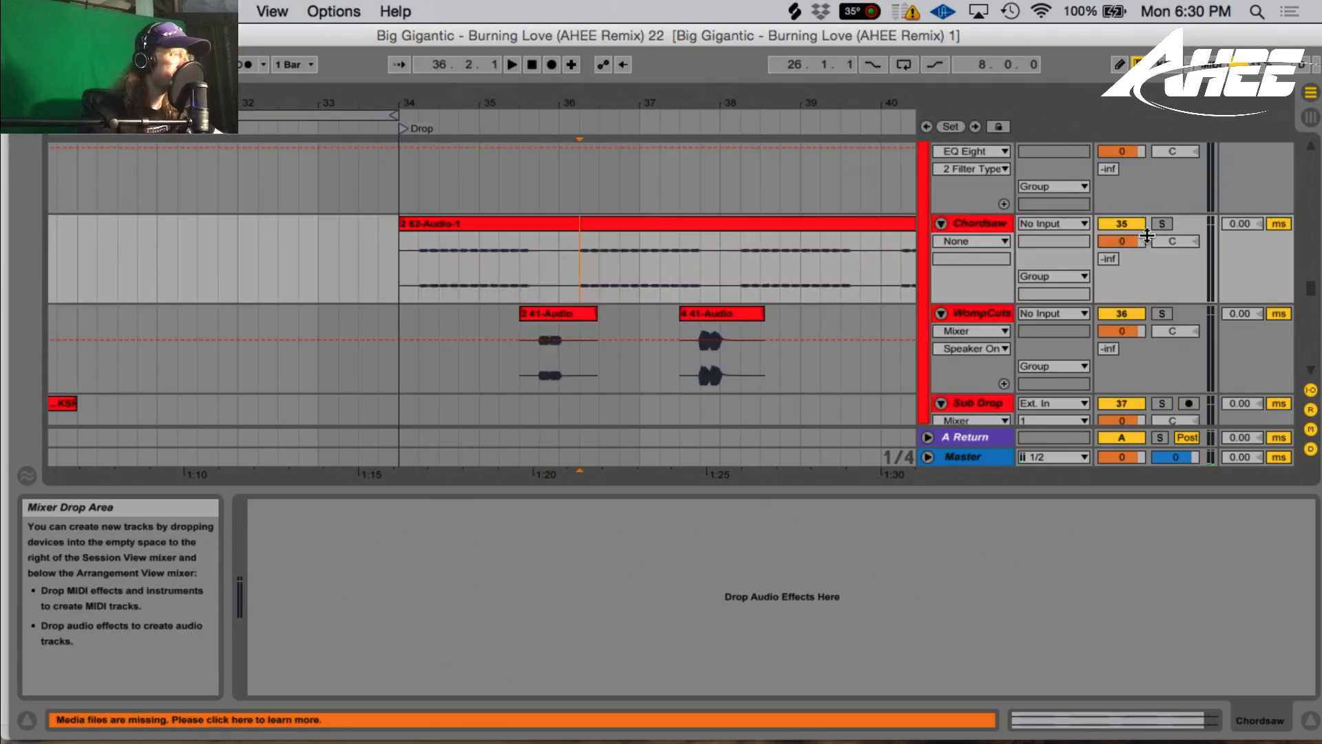
- Solo the Chordsaw track and play its clip from 36.2.1
click(1168, 223)
key(space)
scroll(695, 251, up, 10)
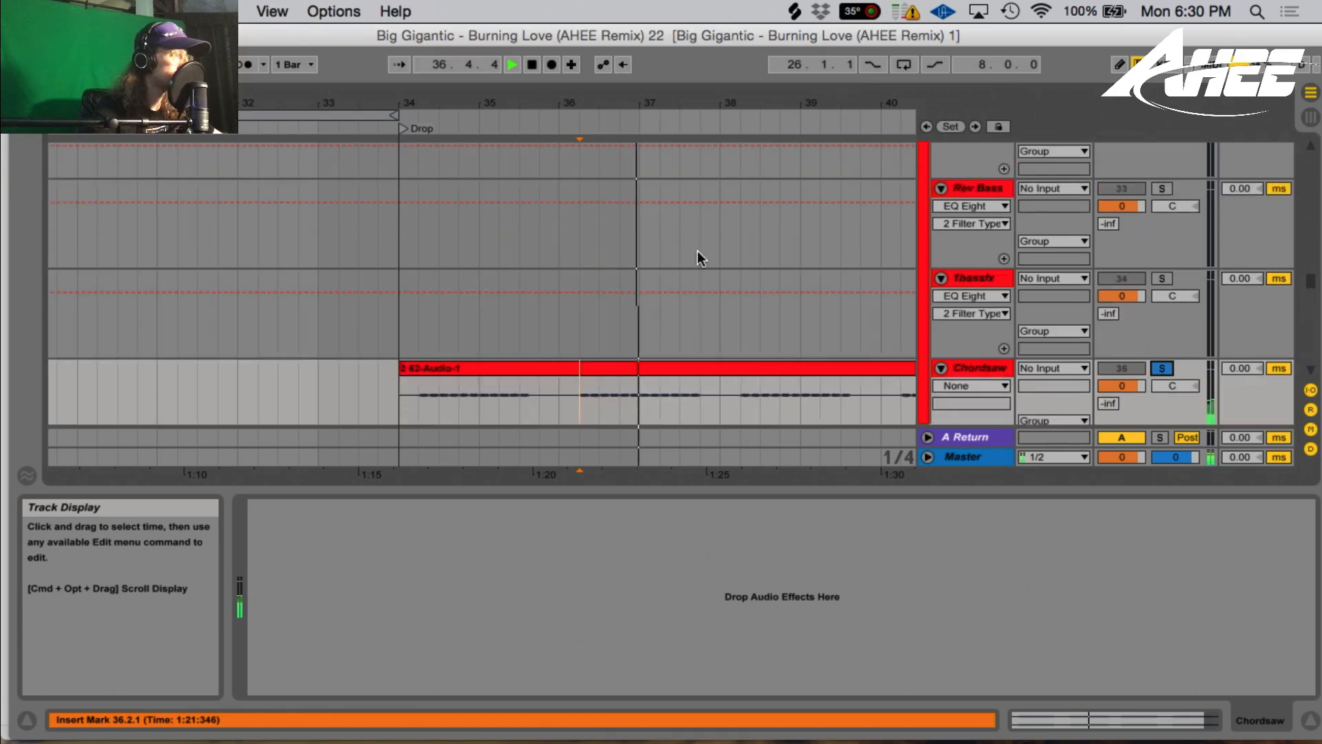
scroll(1158, 192, up, 1)
key(space)
- Solo the MainBass track and play it from 36.2.1 for comparison with Chordsaw
click(1164, 173)
key(space)
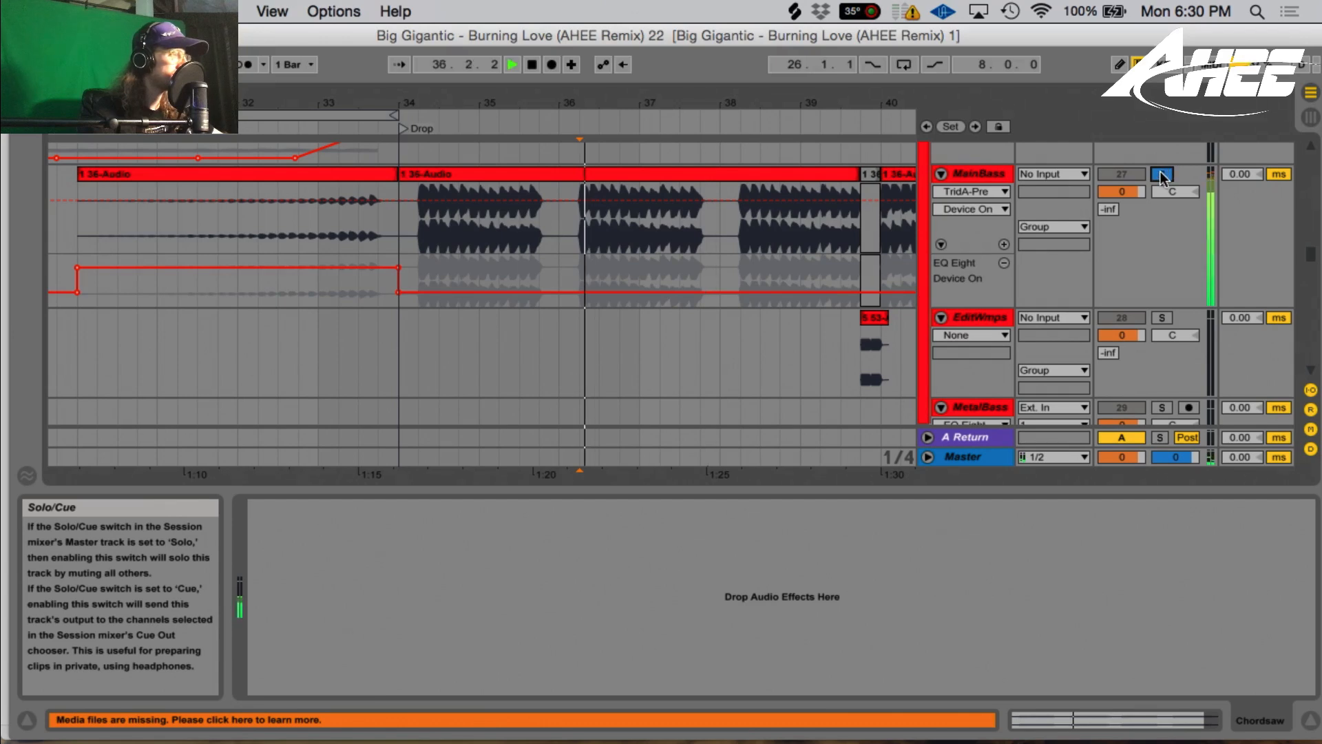
scroll(1157, 193, down, 8)
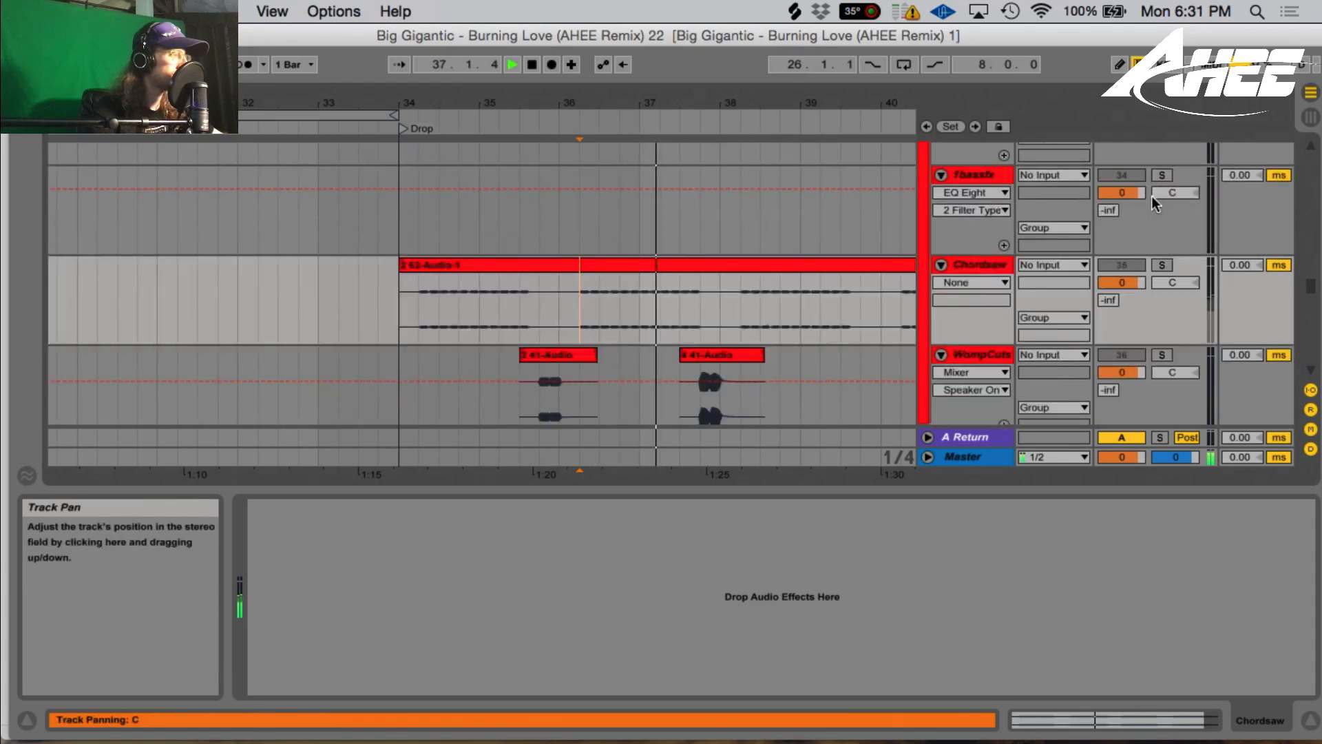
- Replay the Chordsaw track in solo from 36.2.1, and take the solo off to hear the full mix
key(space)
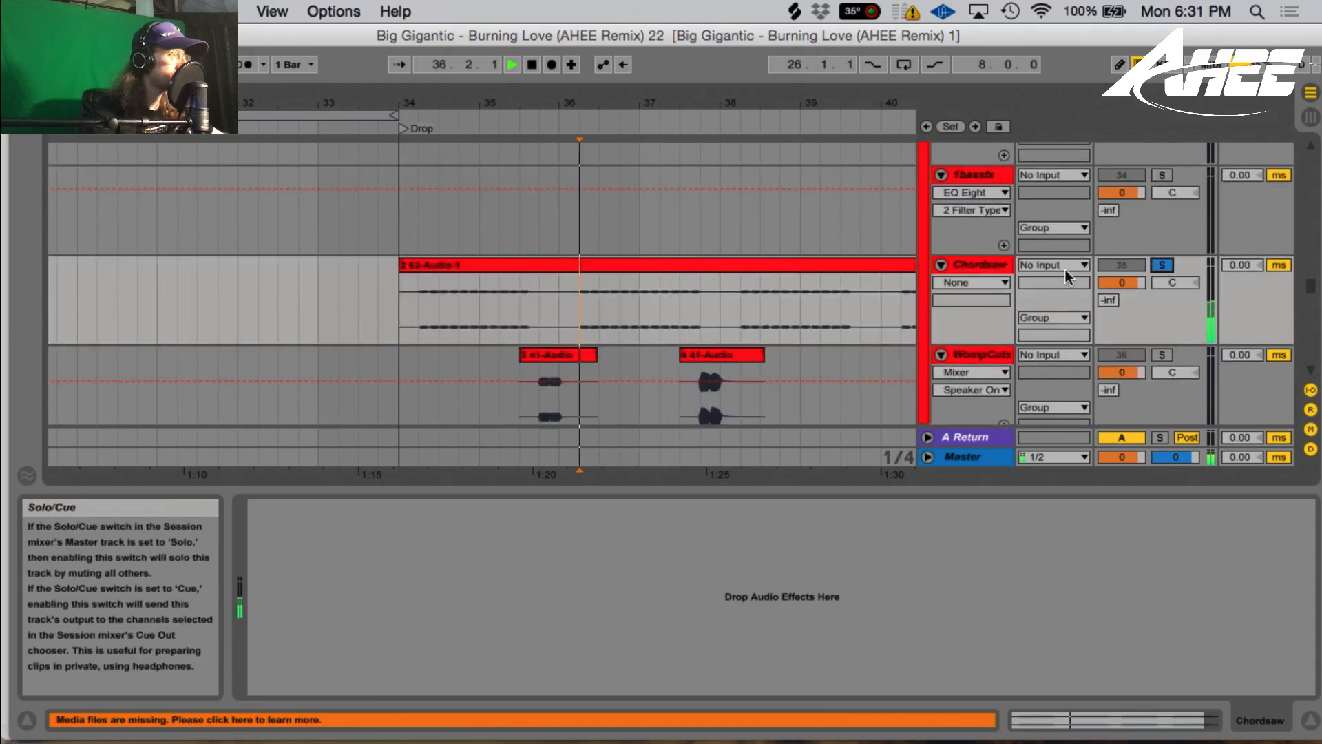
key(space)
scroll(758, 286, down, 5)
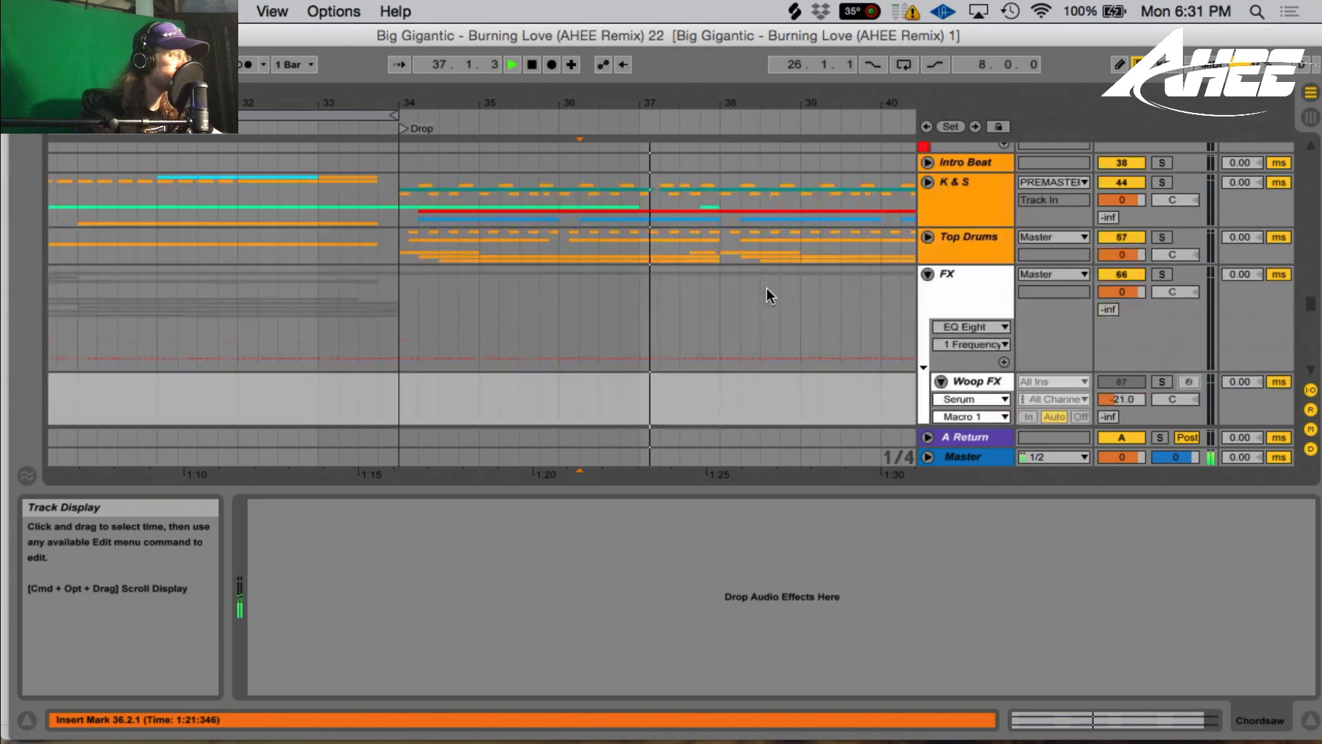
key(space)
drag(758, 104, 681, 96)
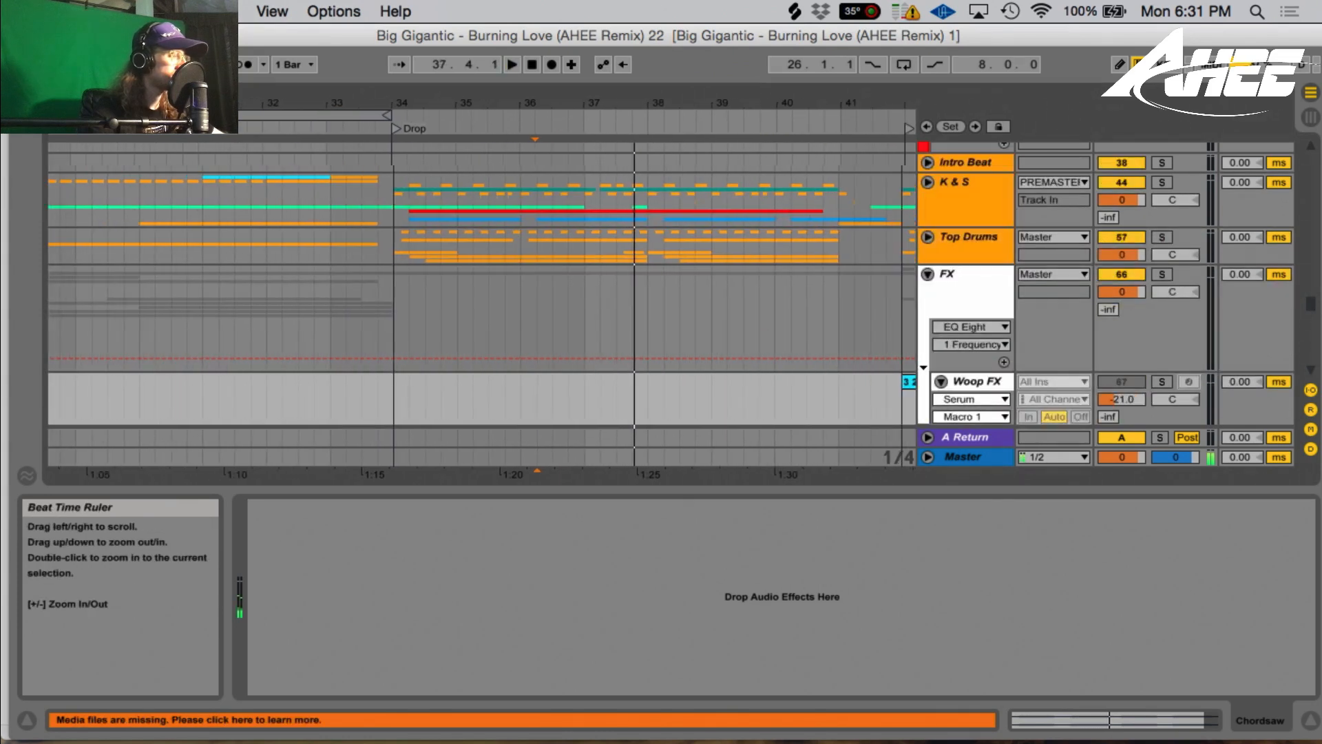
- Solo the lower Main Vox track and play its vocal from the start of the Drop at 34.1.1
scroll(689, 283, down, 5)
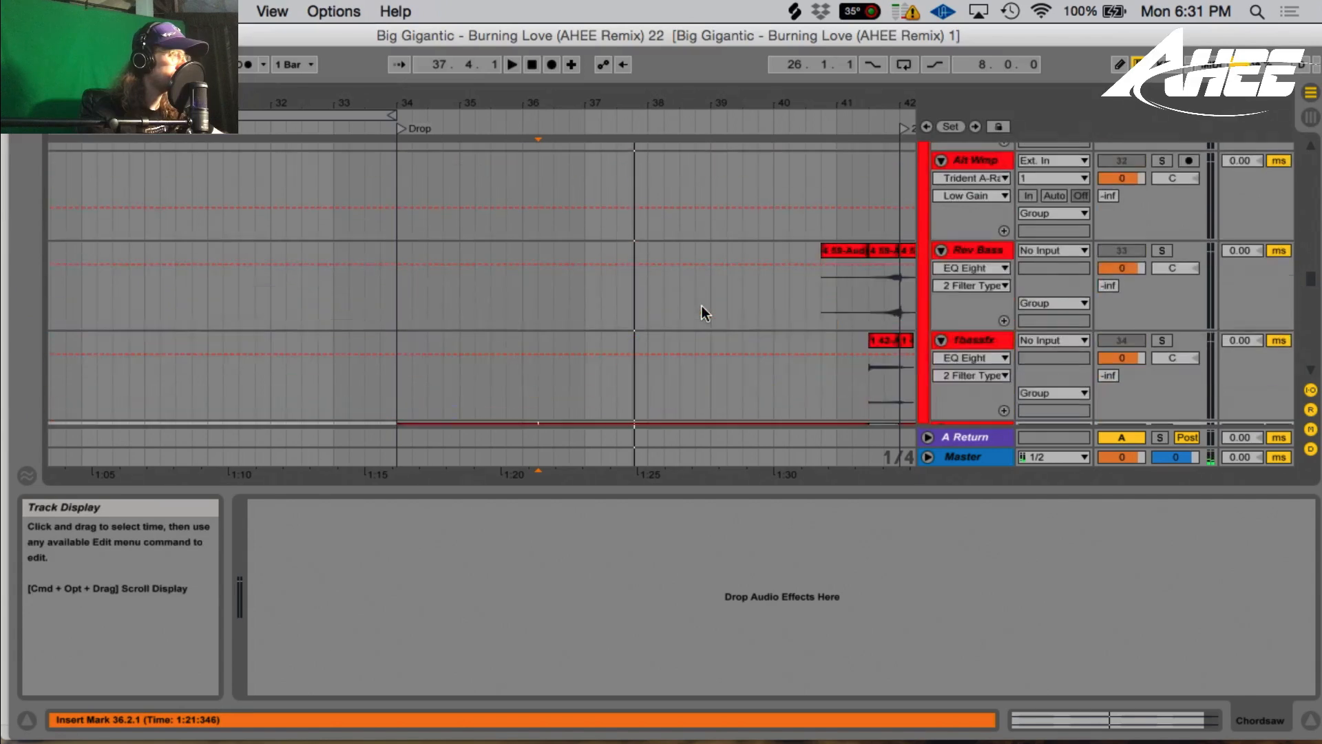
scroll(700, 307, down, 5)
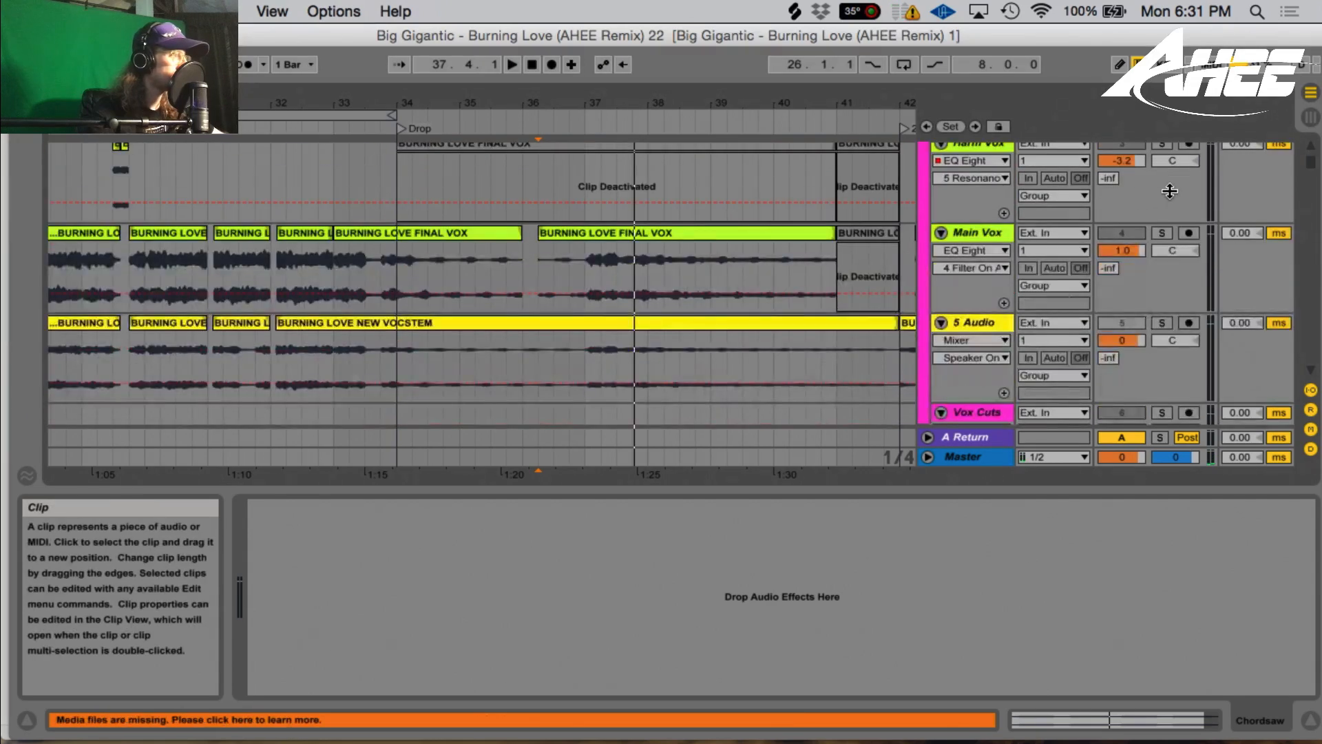
scroll(421, 256, down, 2)
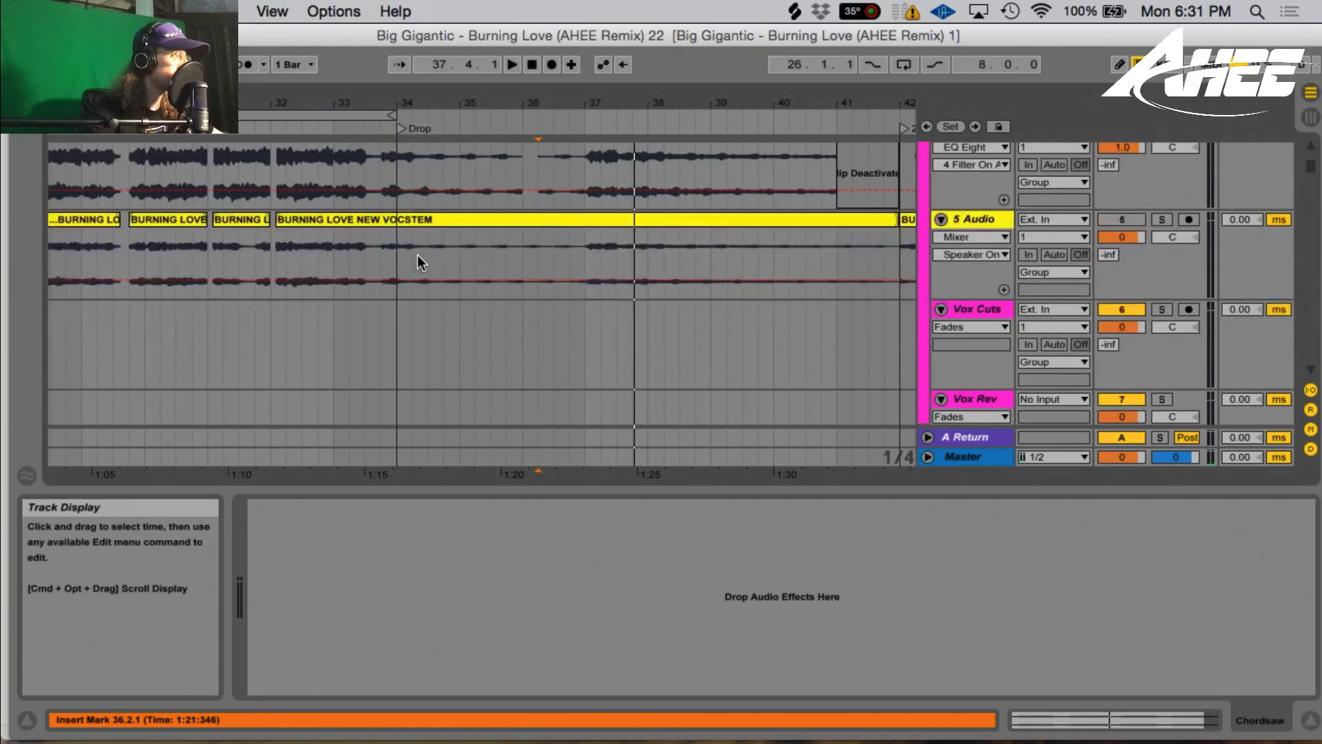
click(402, 263)
scroll(689, 276, up, 2)
click(1162, 193)
click(399, 226)
key(space)
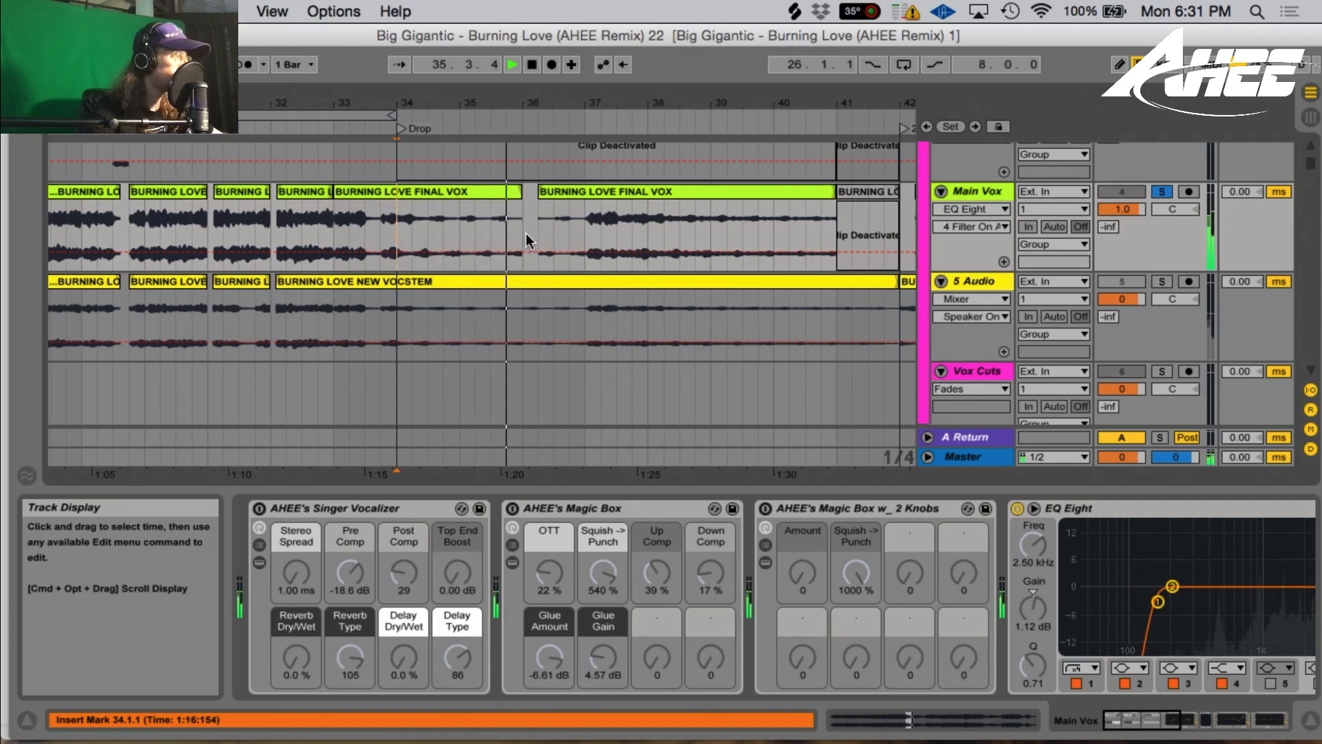
key(space)
- Solo the Crow track and play its KSHMR clips from 37.2.1
scroll(558, 241, down, 5)
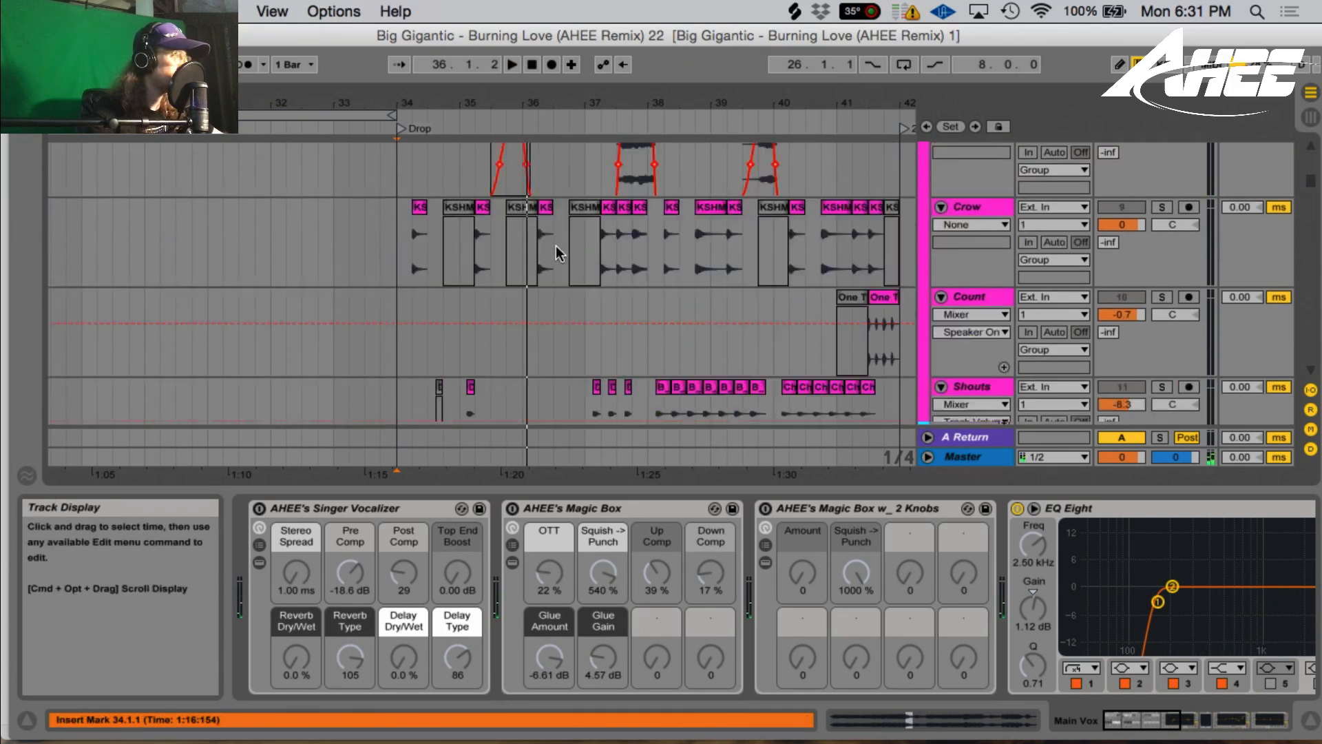
scroll(558, 252, down, 3)
click(1162, 166)
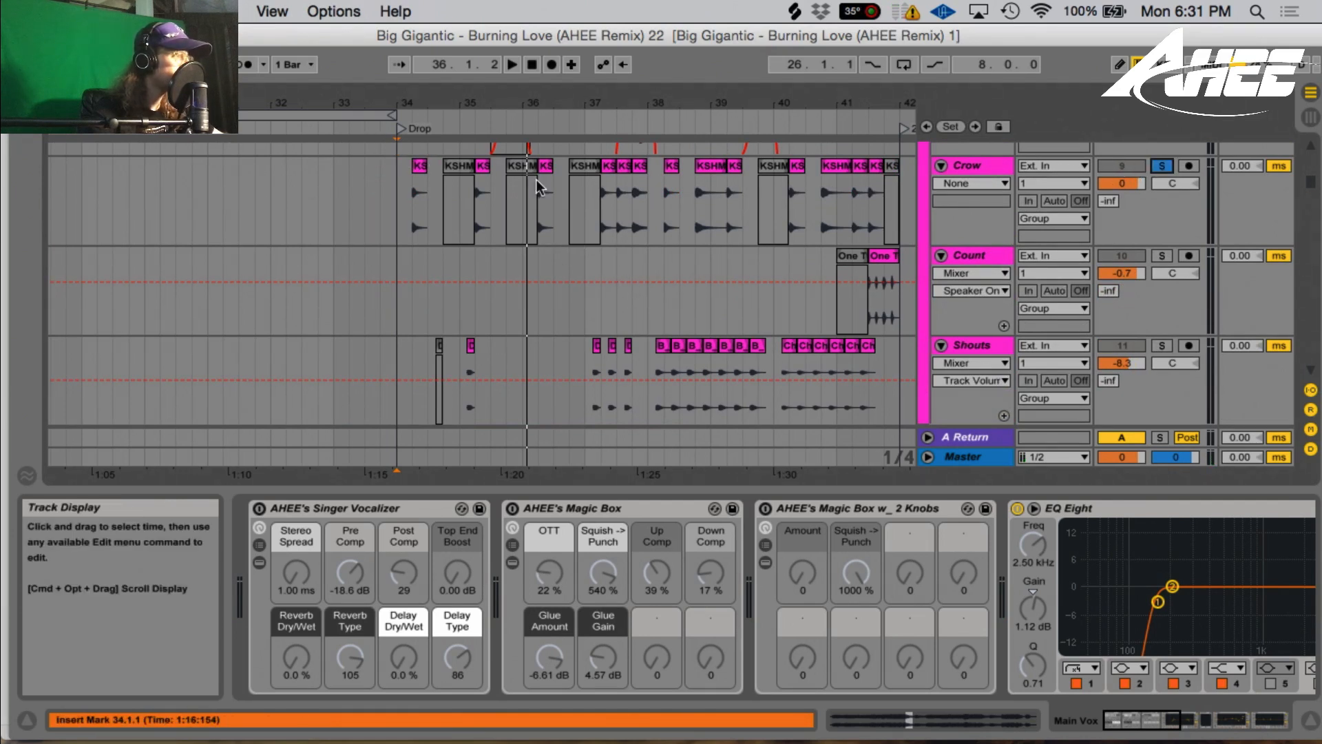
click(602, 217)
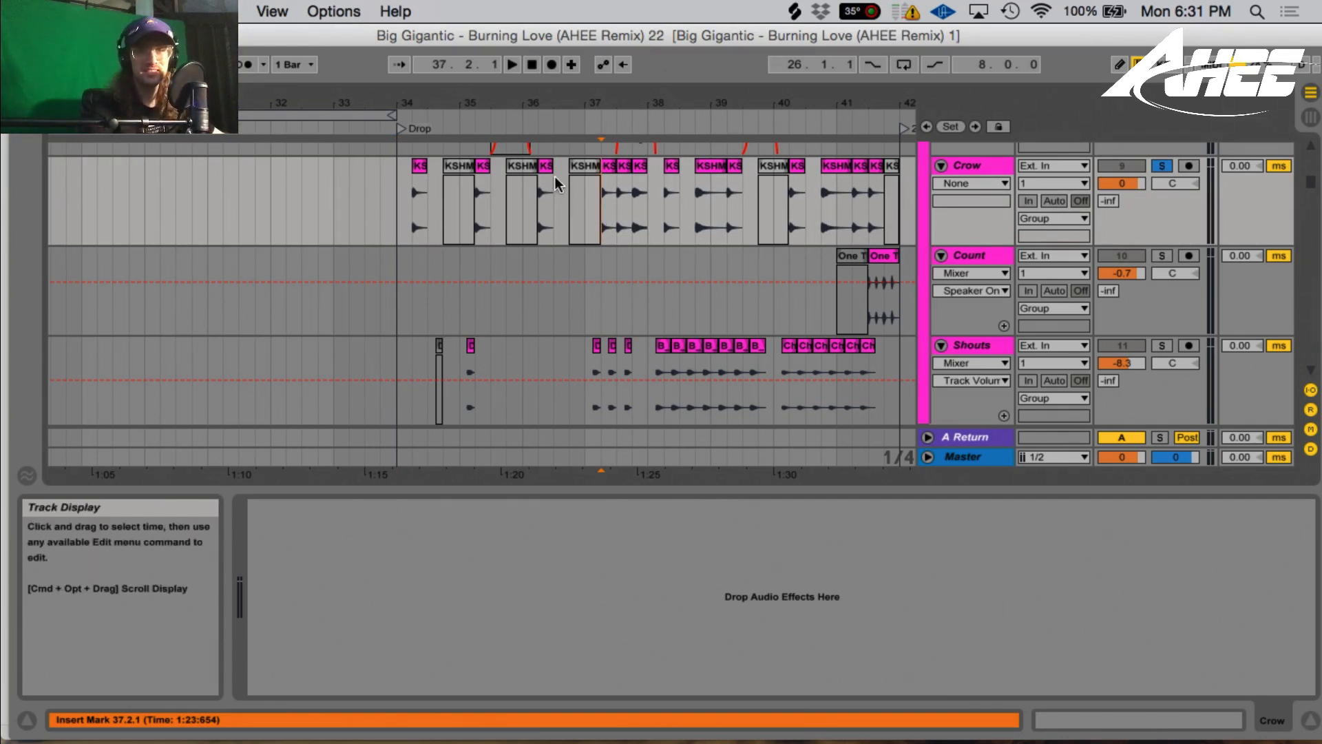
key(space)
drag(682, 104, 636, 106)
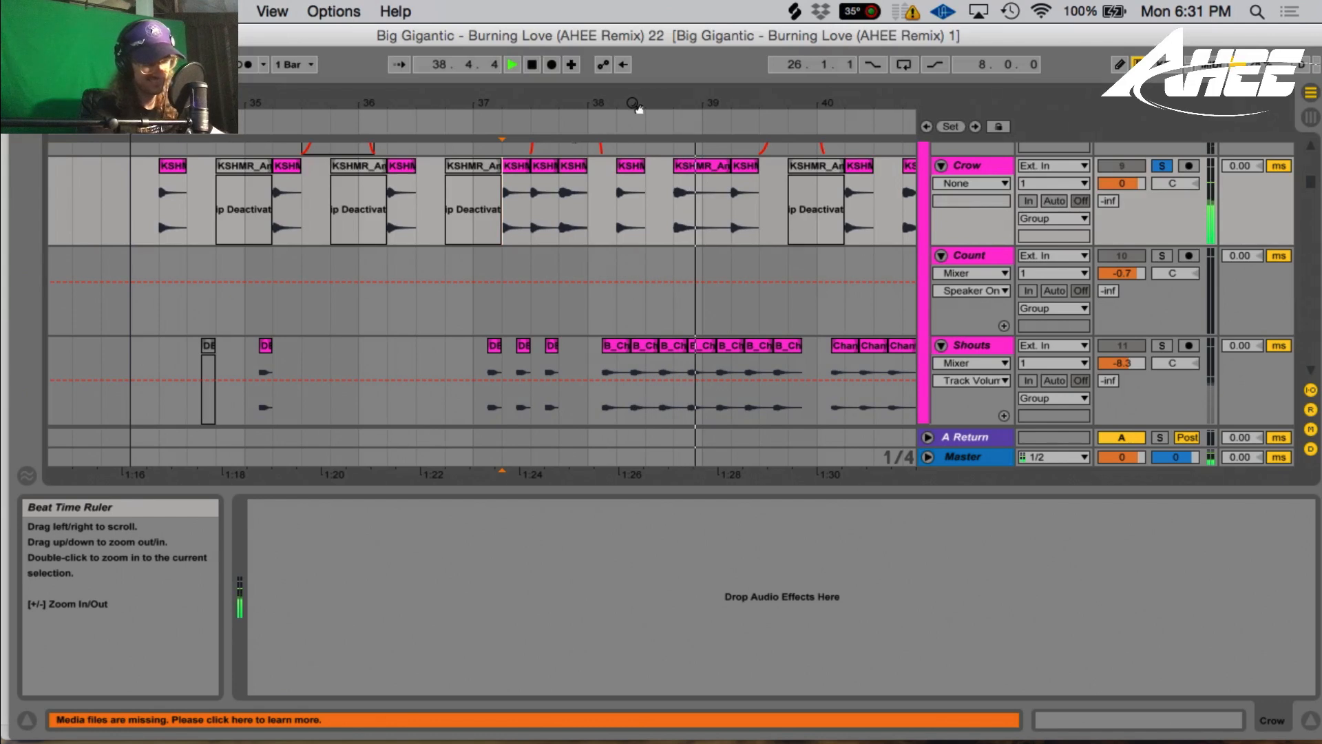
key(space)
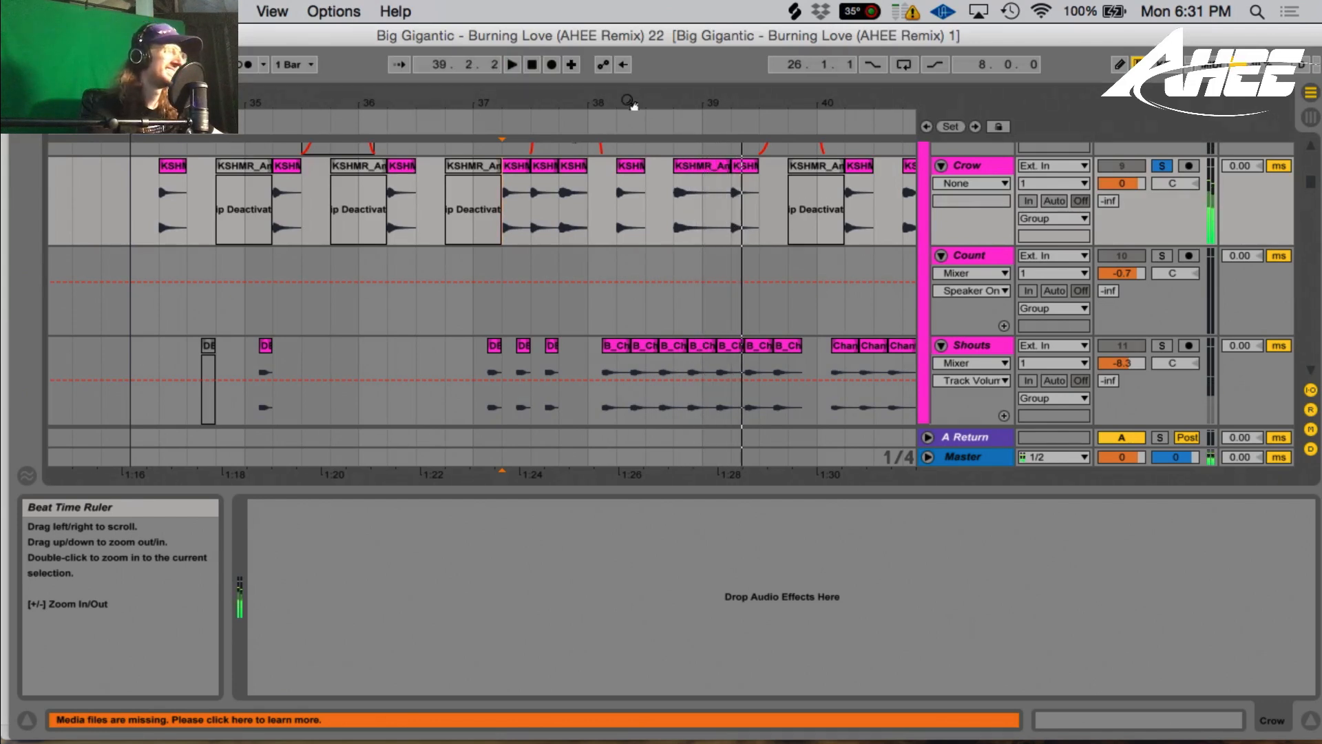
- Solo the Shouts track, play it from 37.1.1, and take the solo off
click(1163, 345)
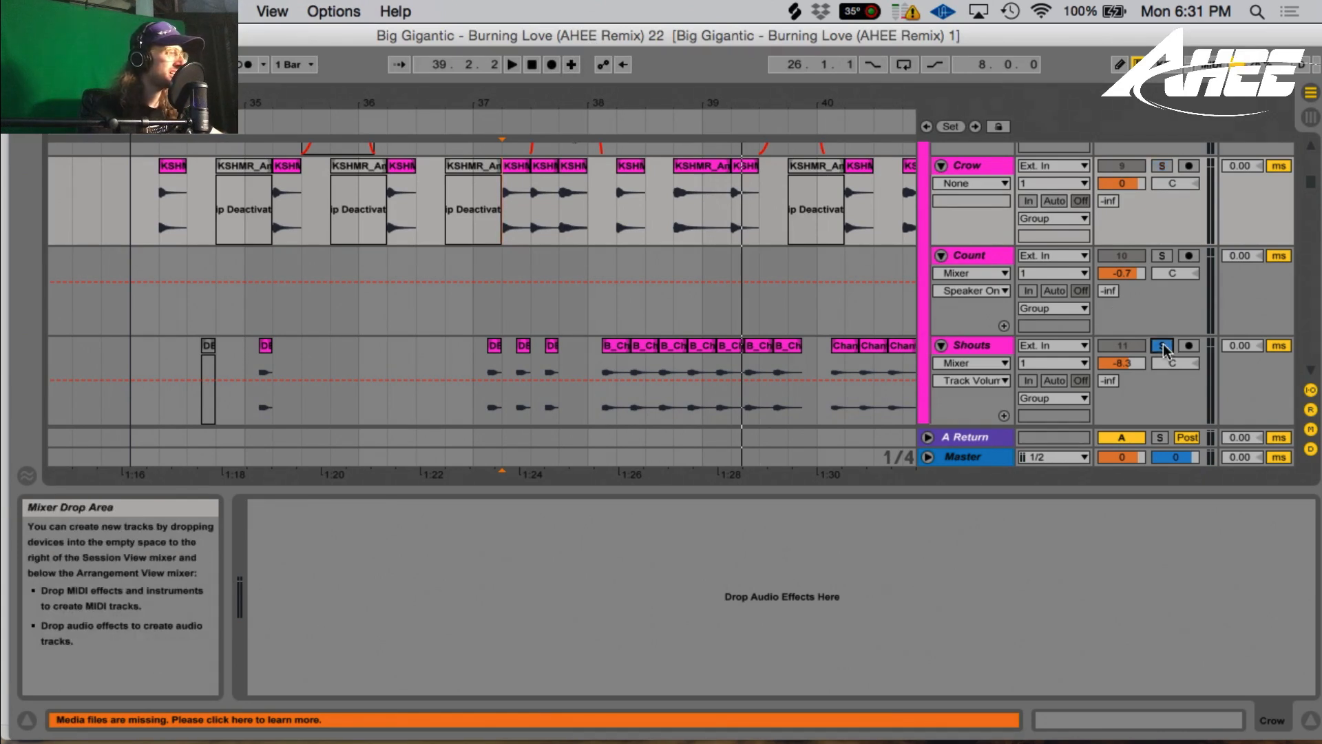
click(472, 348)
key(space)
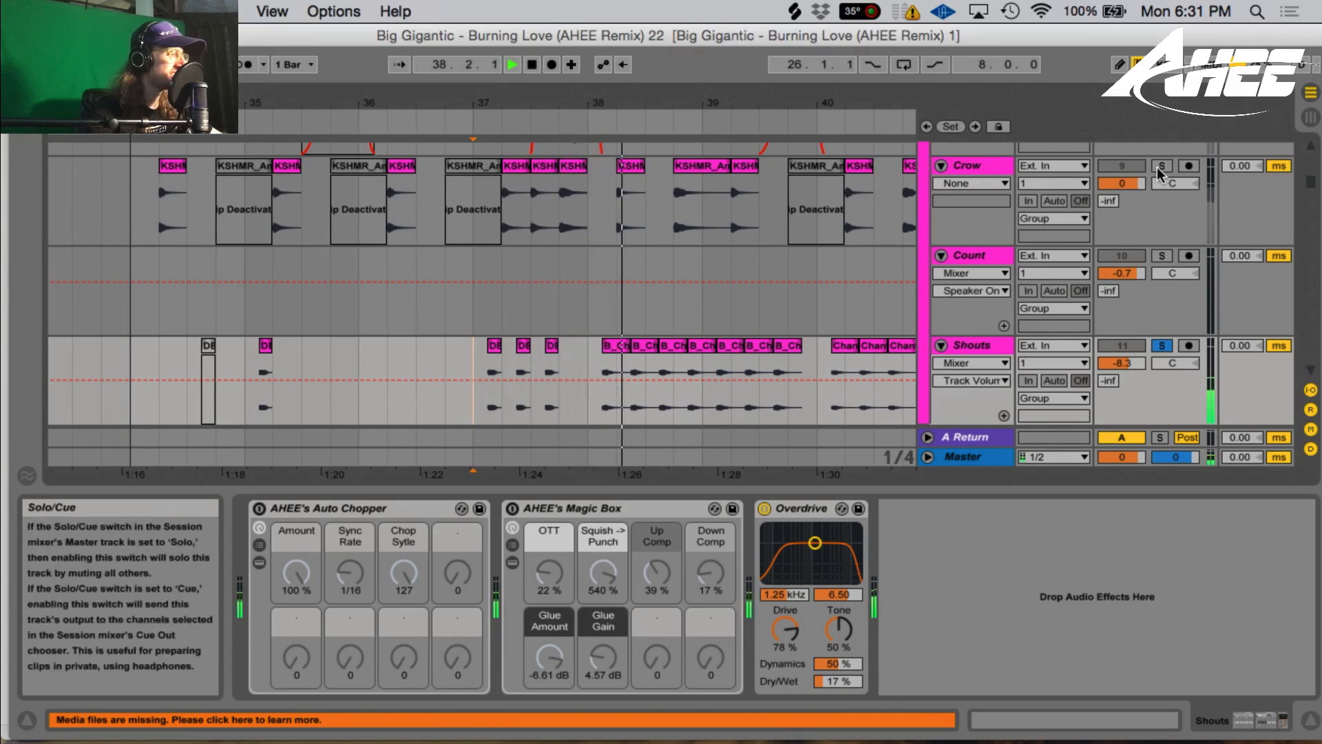
key(space)
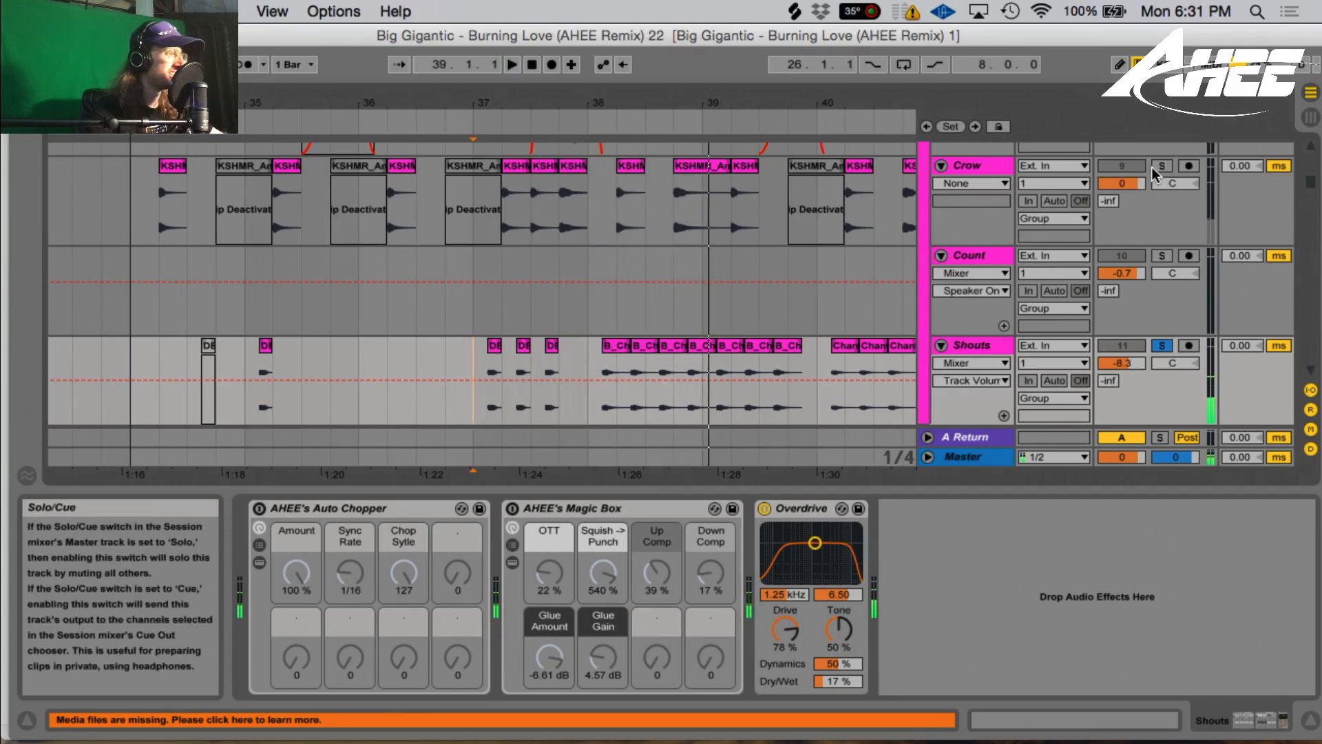
click(1154, 167)
click(1154, 167)
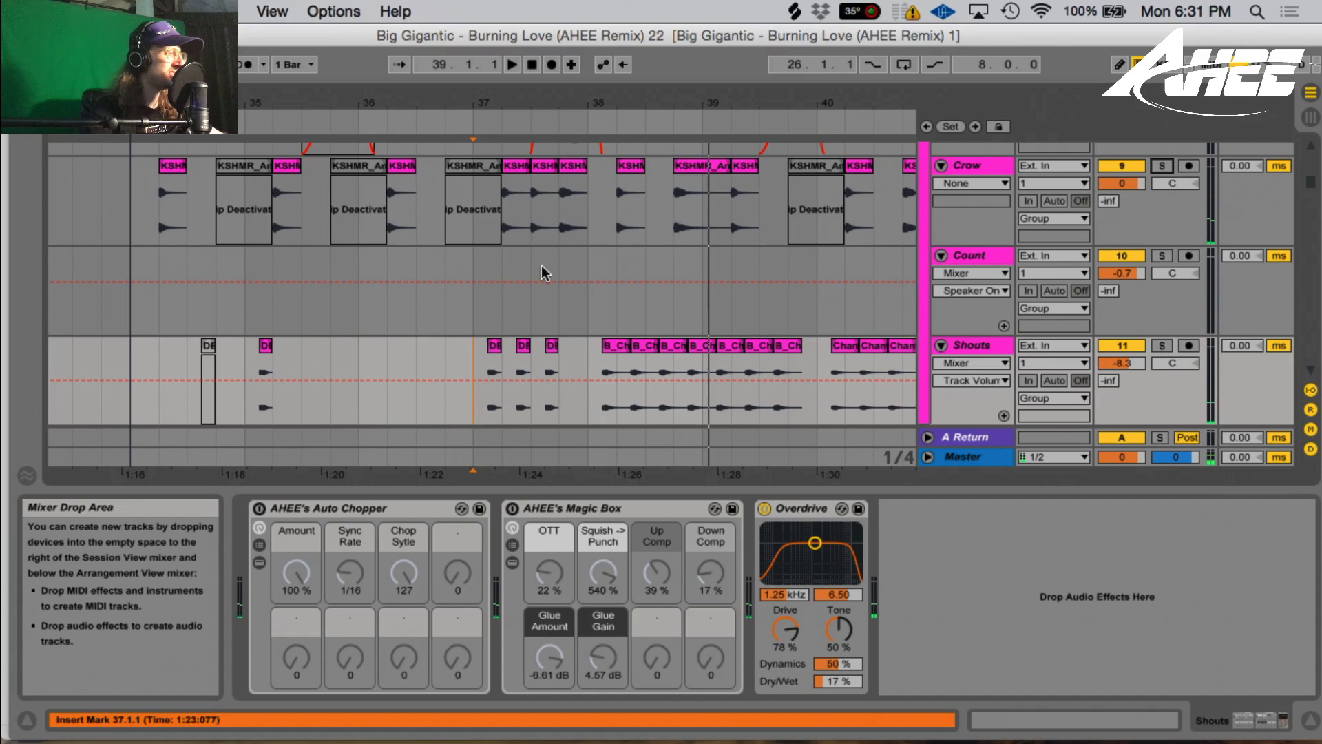
- Play the full mix from 37.4.1 past the Count clip at the end of the Drop, following the vocal effect tracks
click(100, 320)
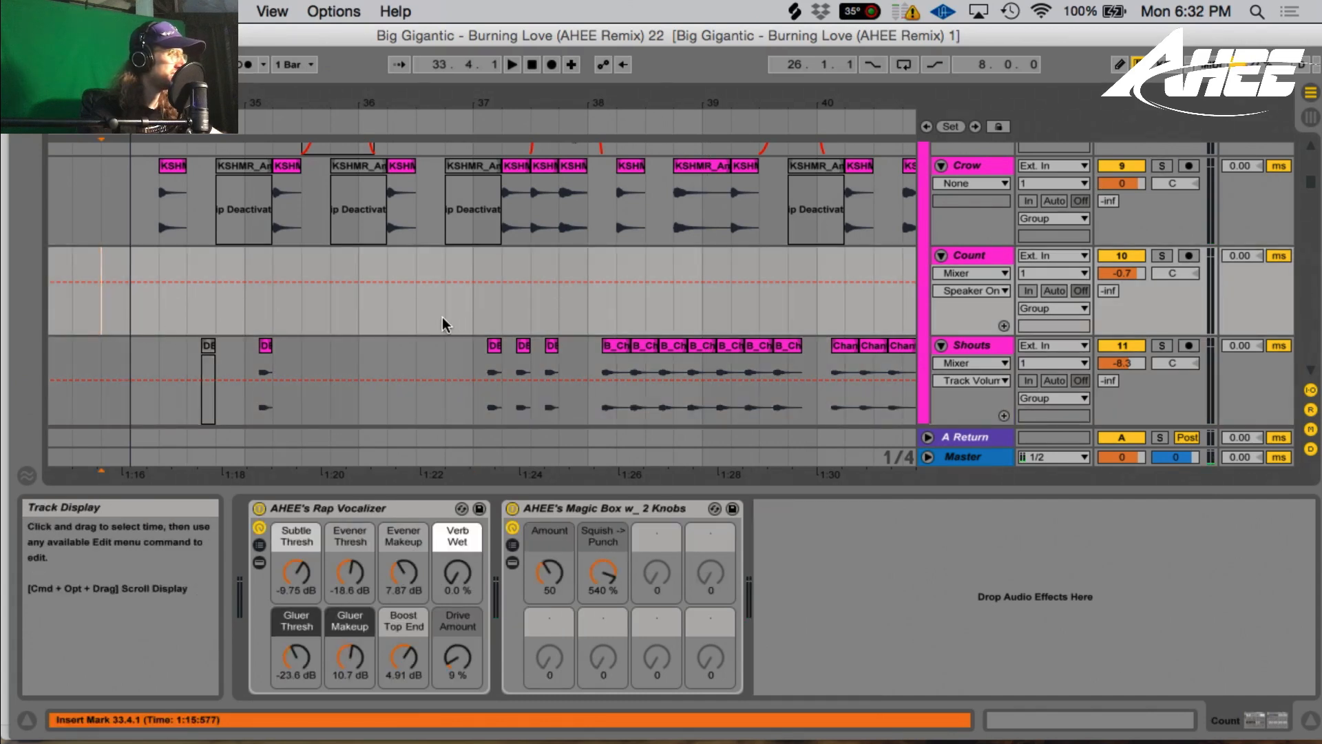
click(559, 311)
key(space)
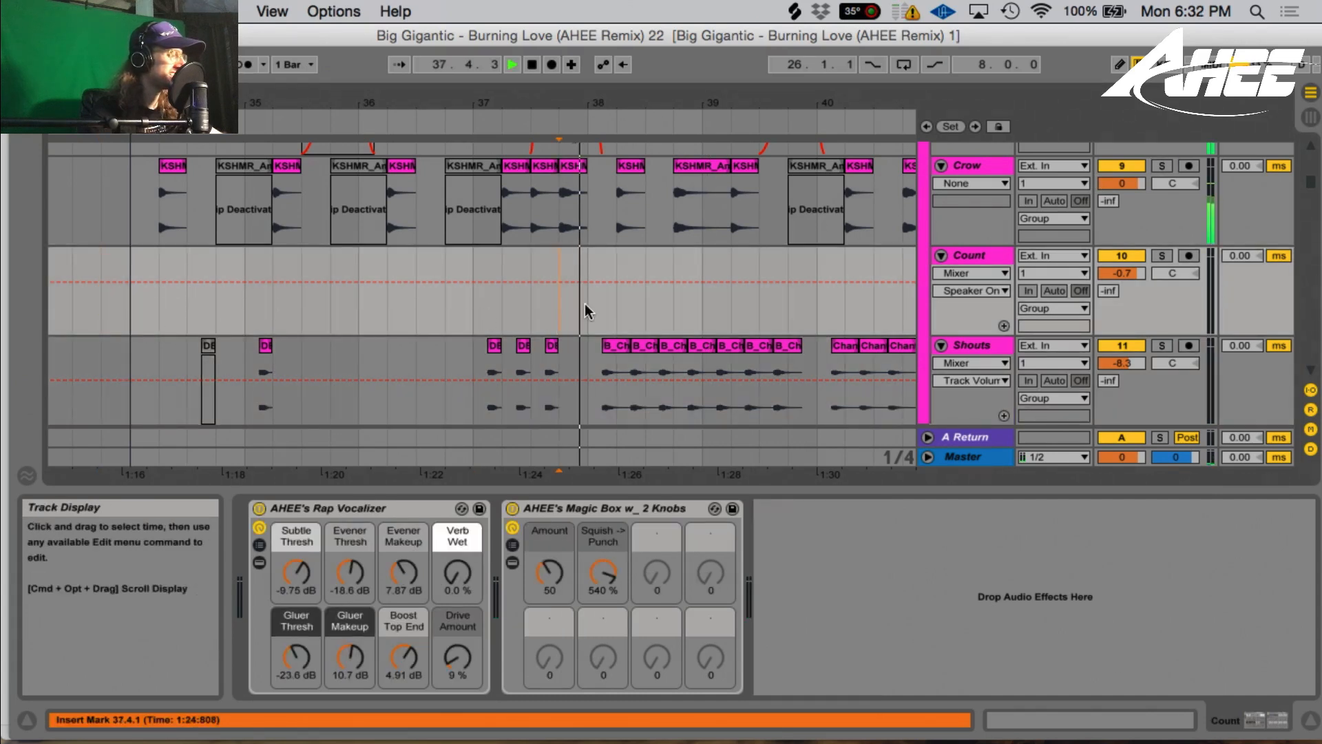
drag(713, 100, 549, 101)
scroll(577, 251, up, 5)
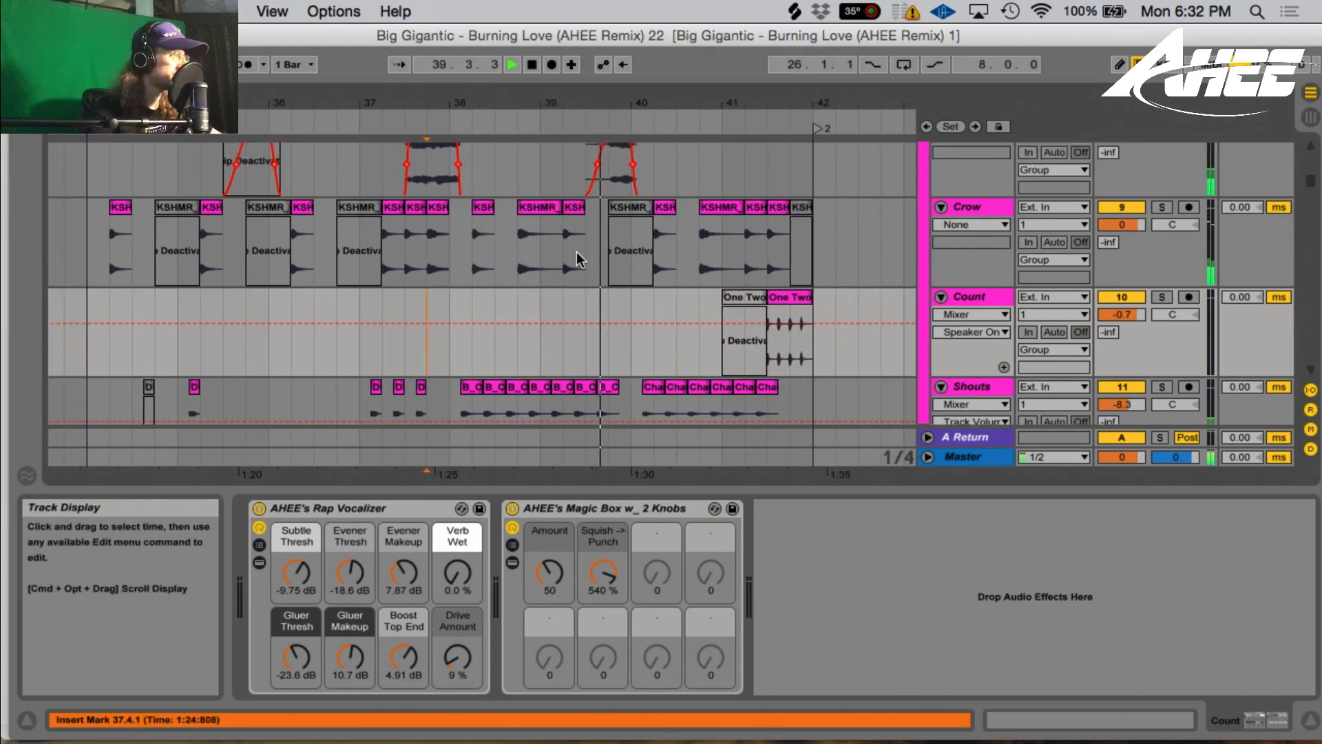
scroll(580, 253, down, 6)
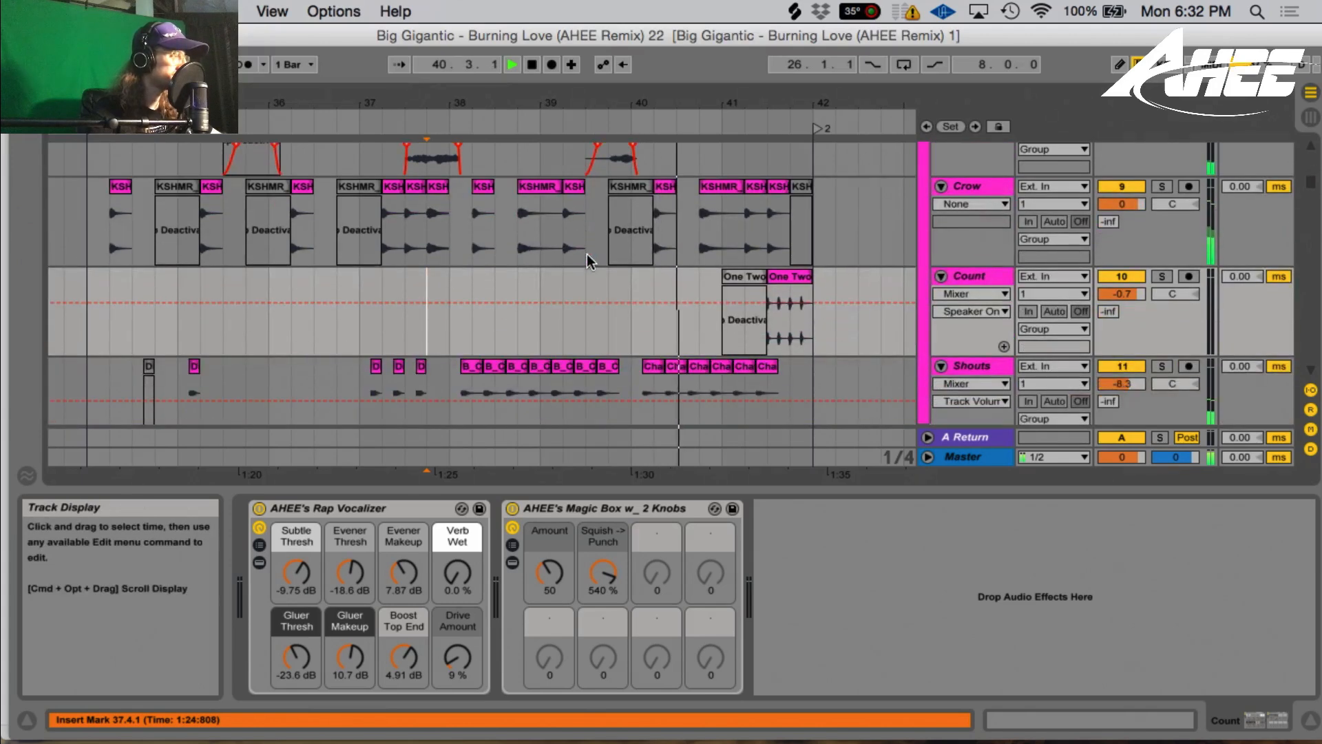
scroll(605, 253, up, 2)
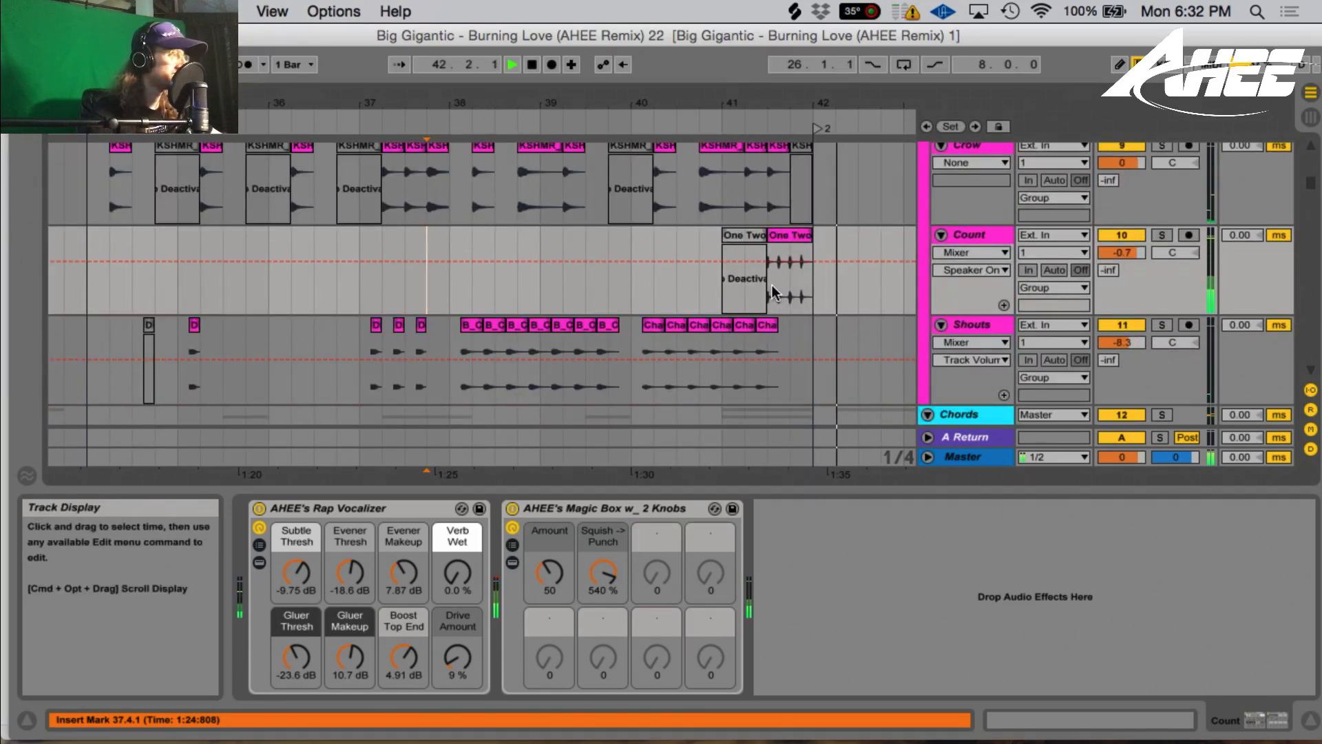
key(space)
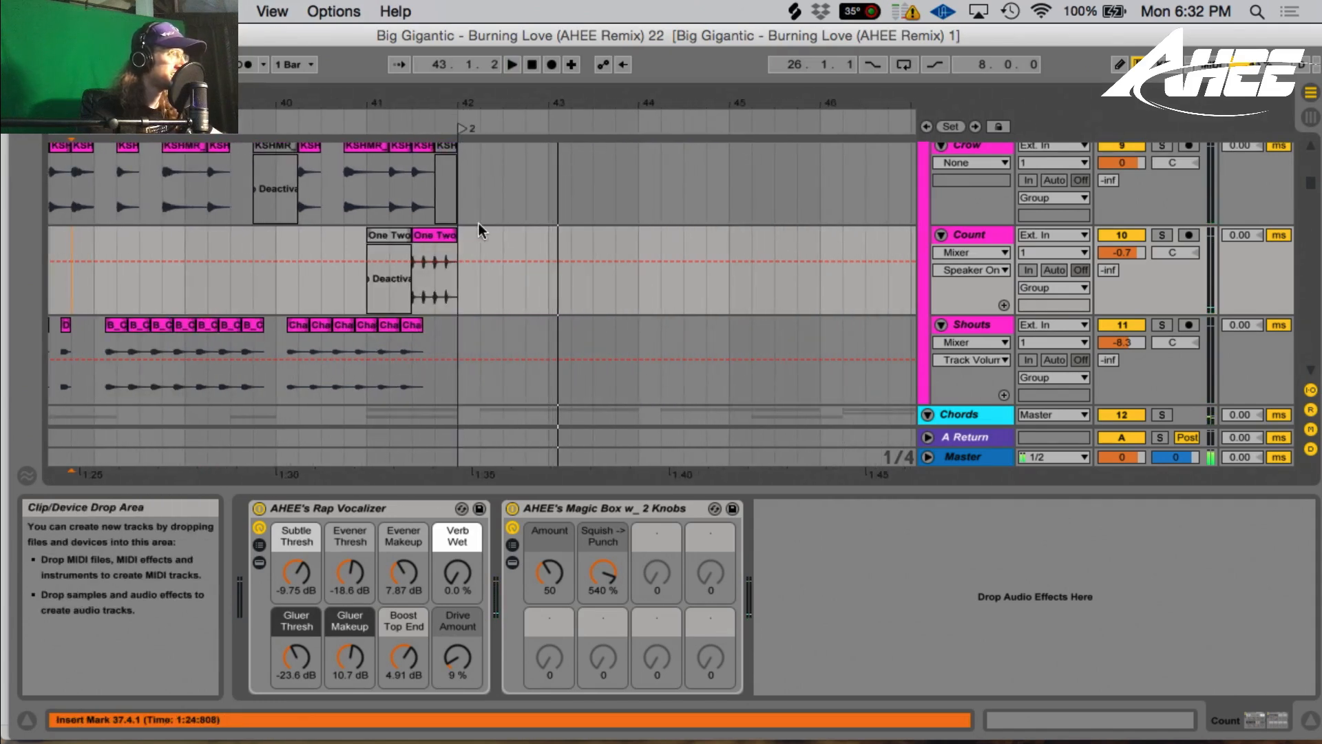
- Play the Sax Solo track's BURNING LOVE FINAL SAX clip after marker 2 in solo
scroll(489, 227, up, 10)
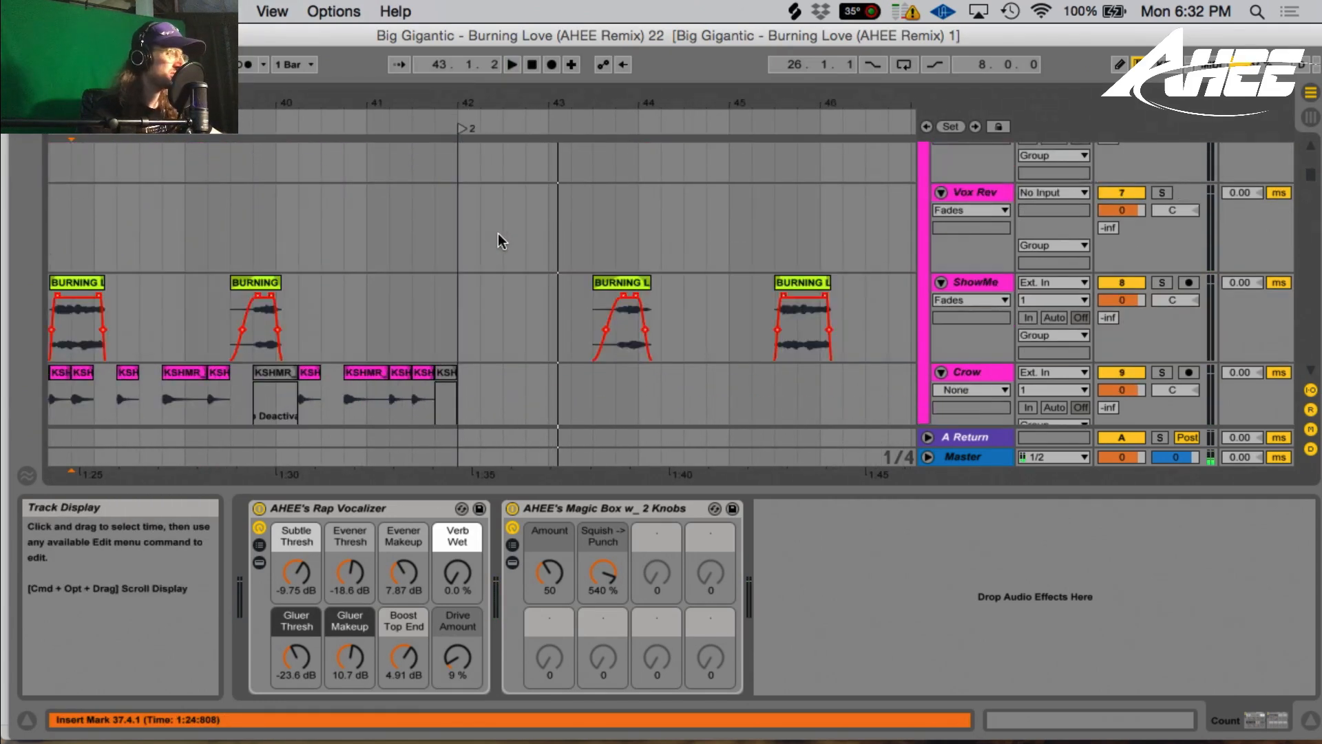
scroll(520, 258, down, 10)
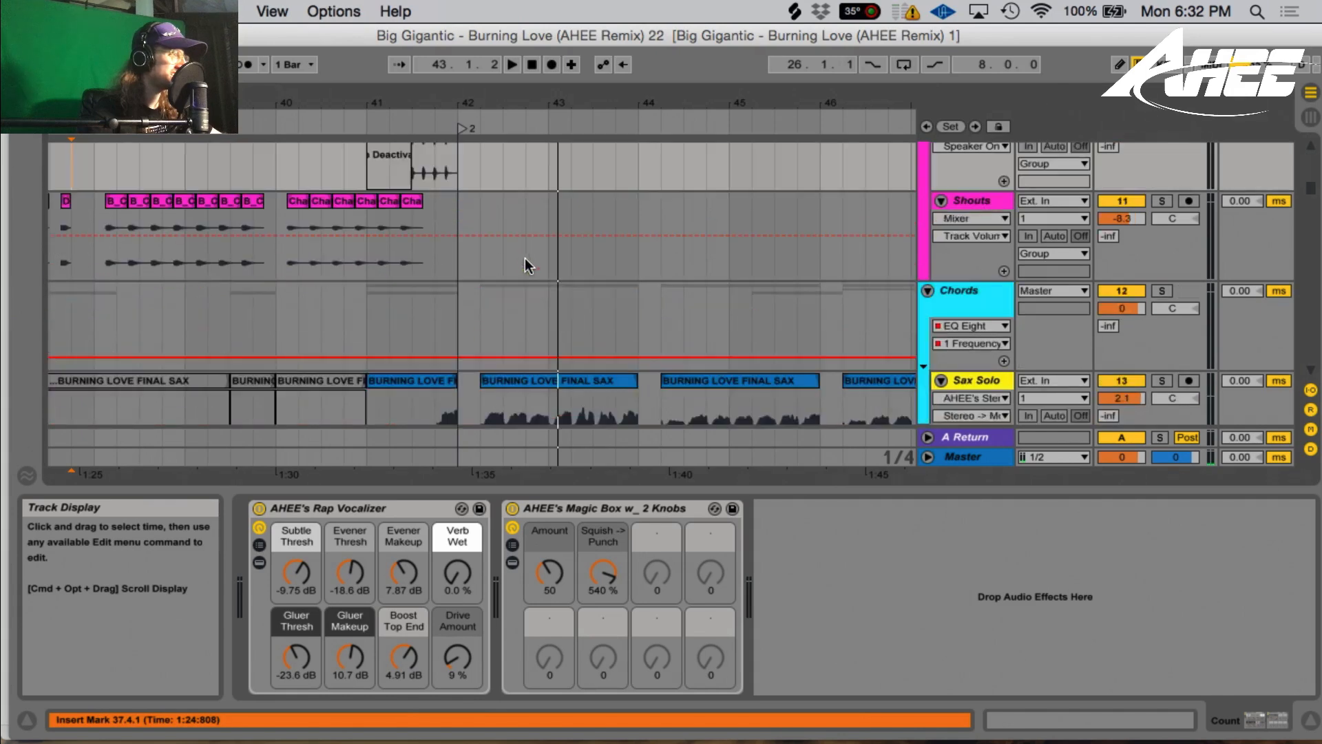
scroll(527, 248, down, 3)
click(527, 196)
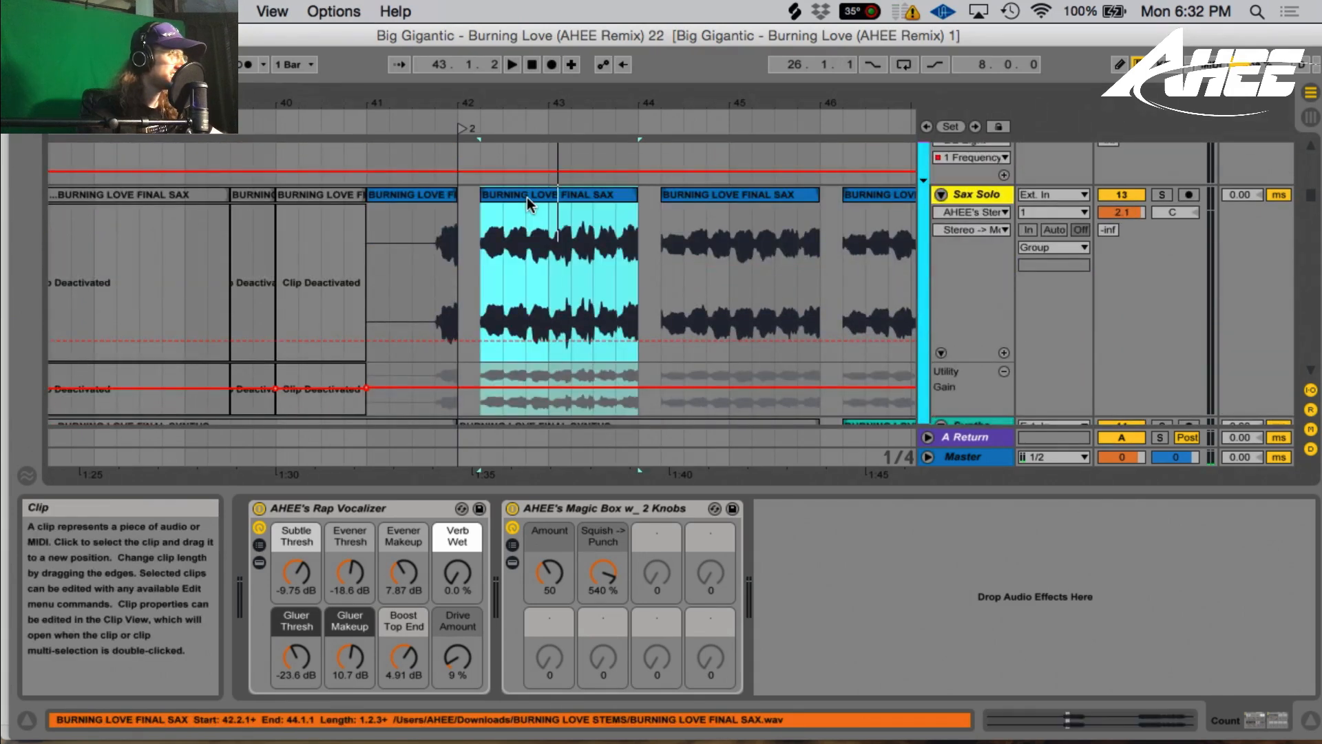
click(1161, 195)
key(space)
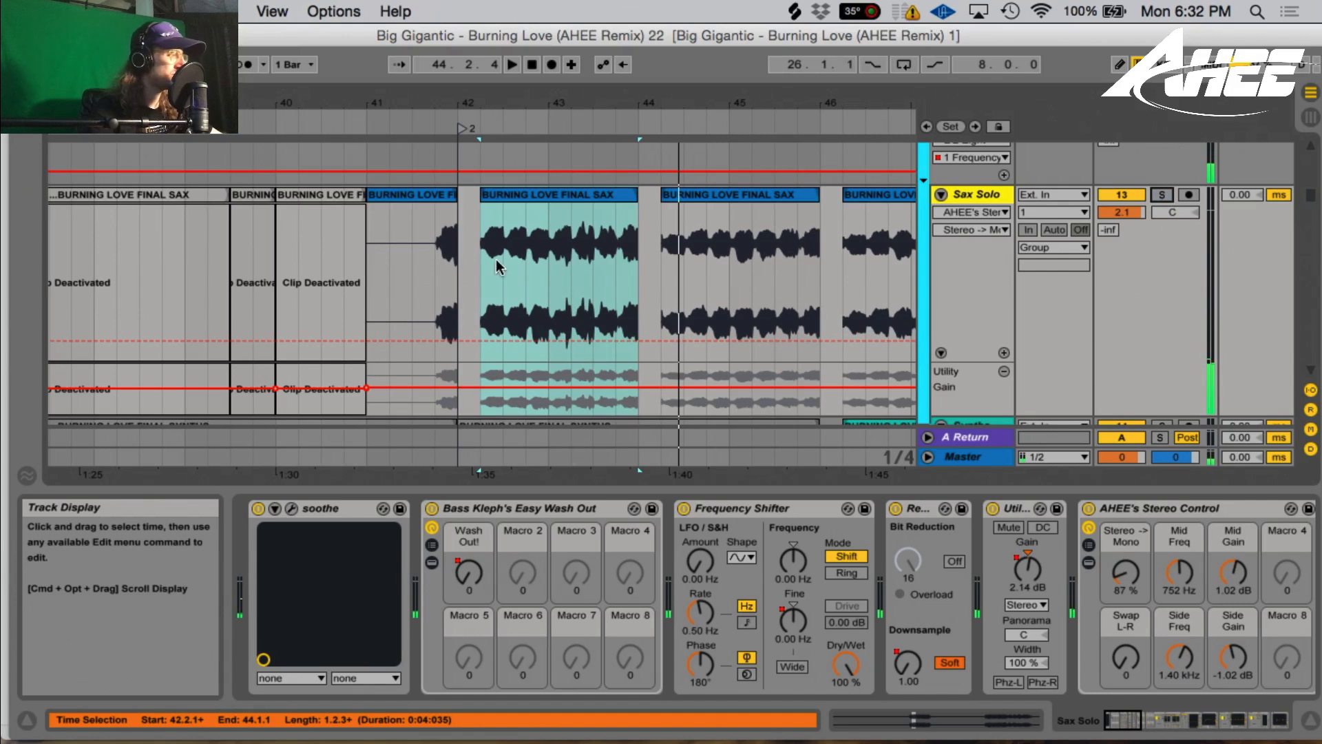
- Play the full mix from 42.1.1 to hear the sax section in context
drag(454, 283, 473, 281)
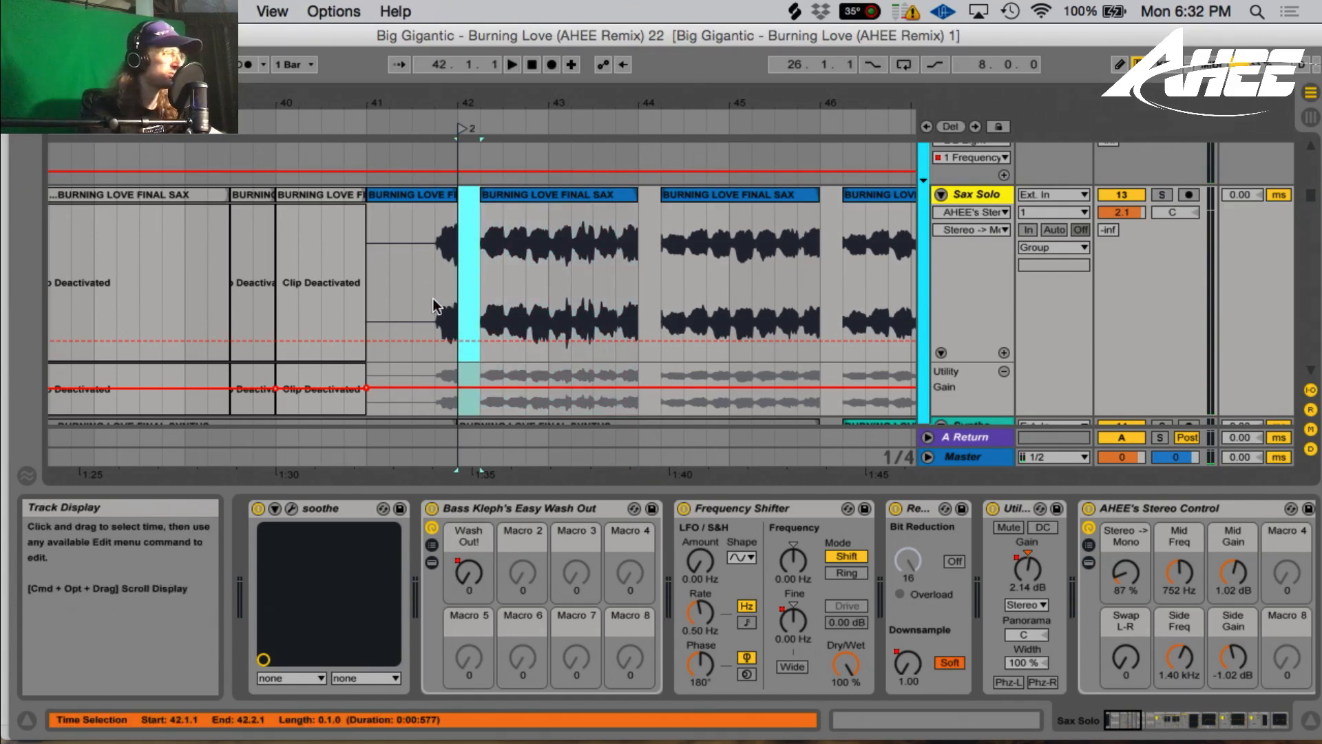
key(space)
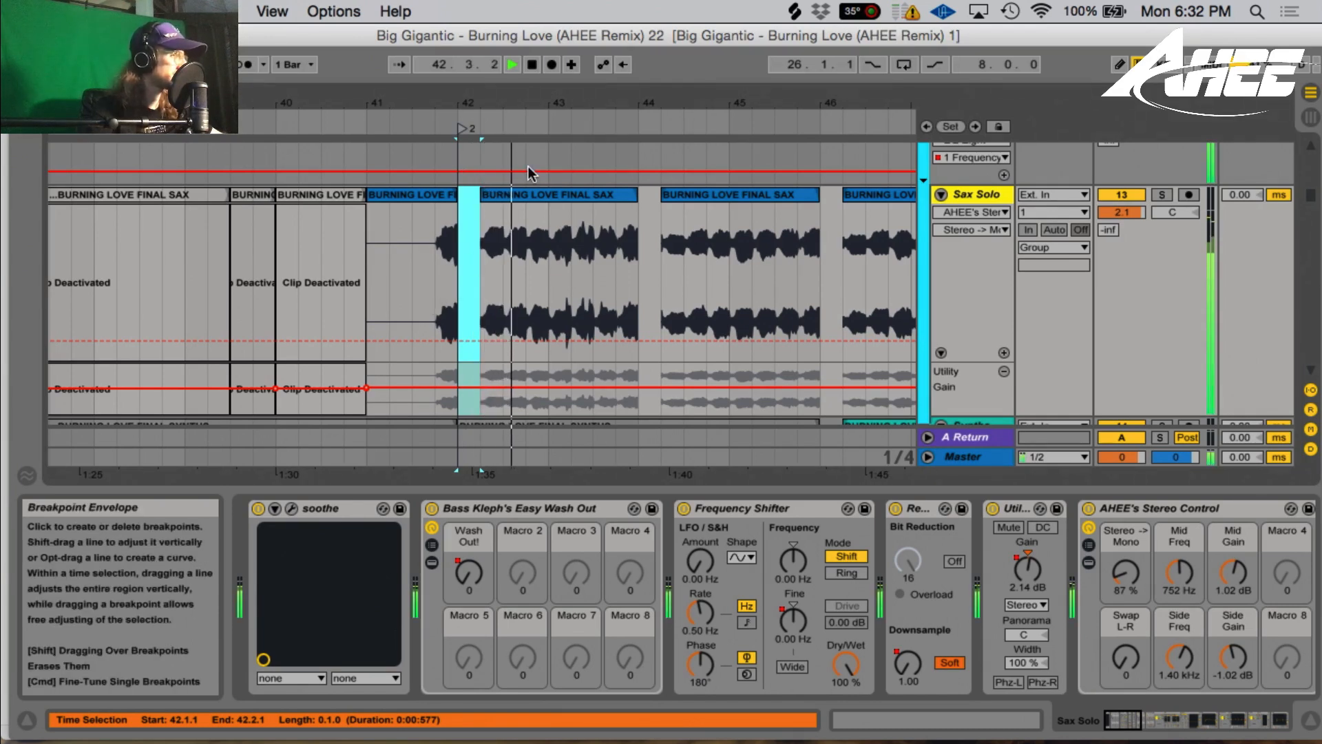
drag(552, 102, 455, 49)
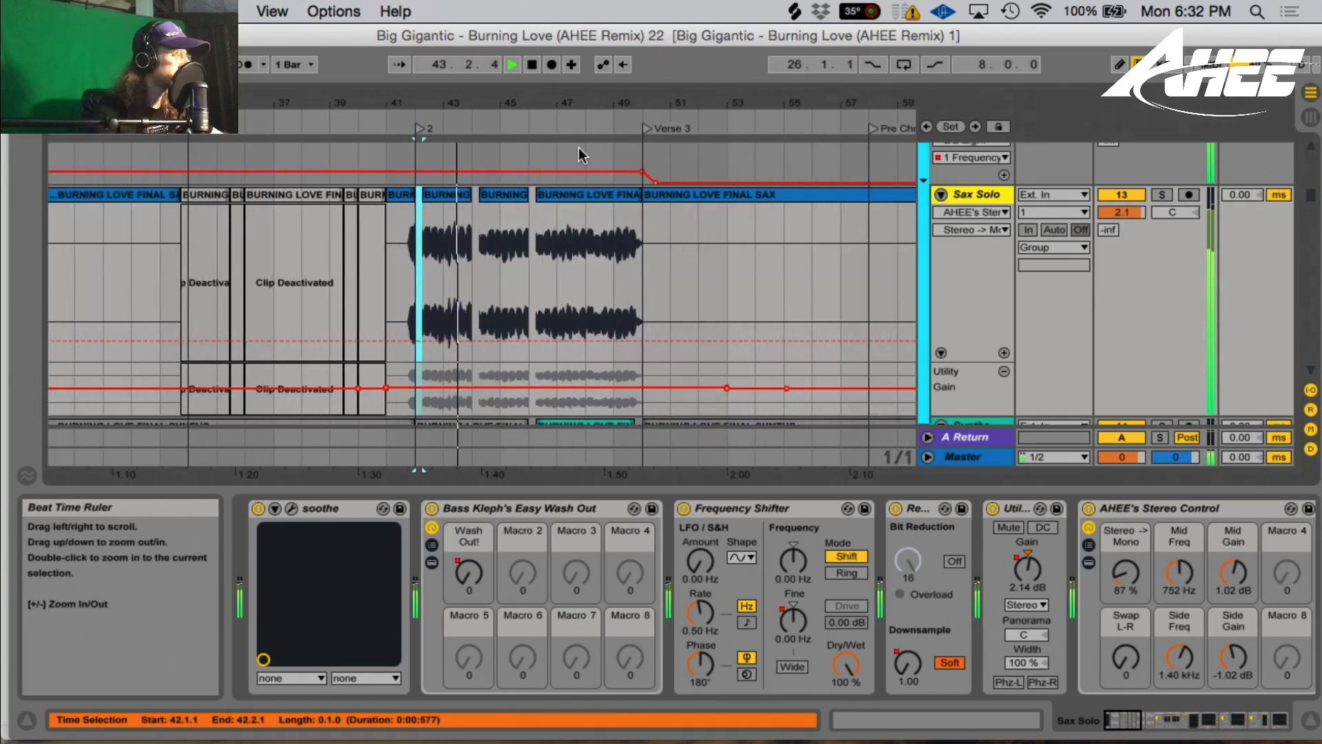
drag(644, 105, 603, 98)
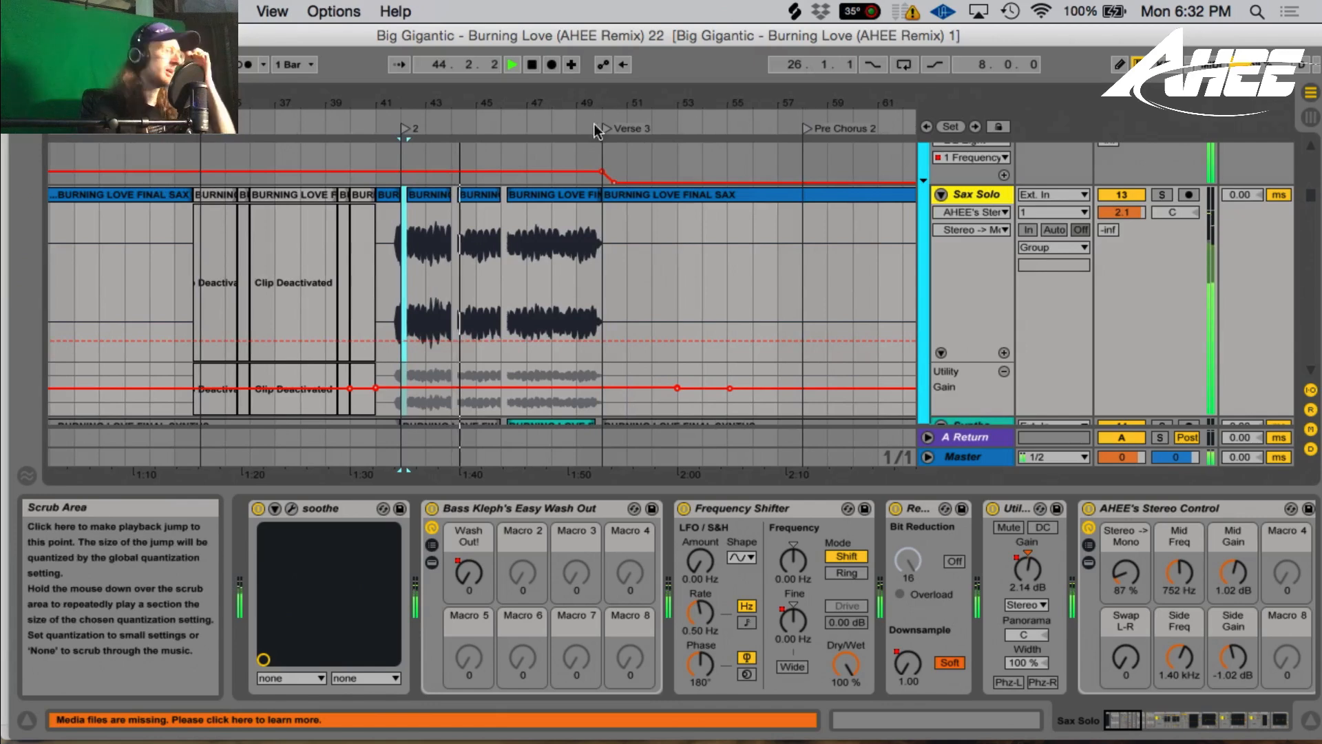
scroll(497, 258, down, 15)
scroll(543, 254, up, 8)
drag(502, 103, 513, 258)
key(space)
- Solo the lower Main Vox track and play its vocal from 45.1.1
scroll(502, 281, up, 20)
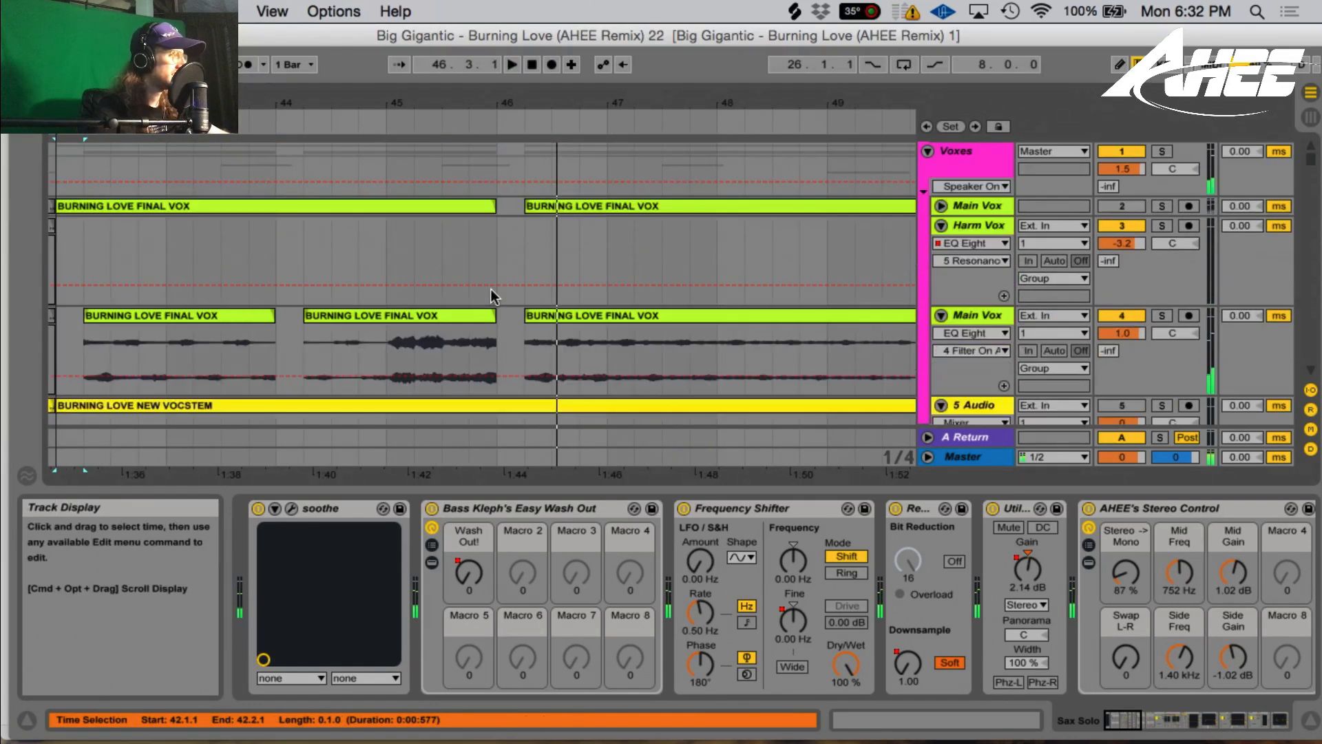
scroll(491, 288, down, 3)
click(386, 269)
click(1162, 233)
key(space)
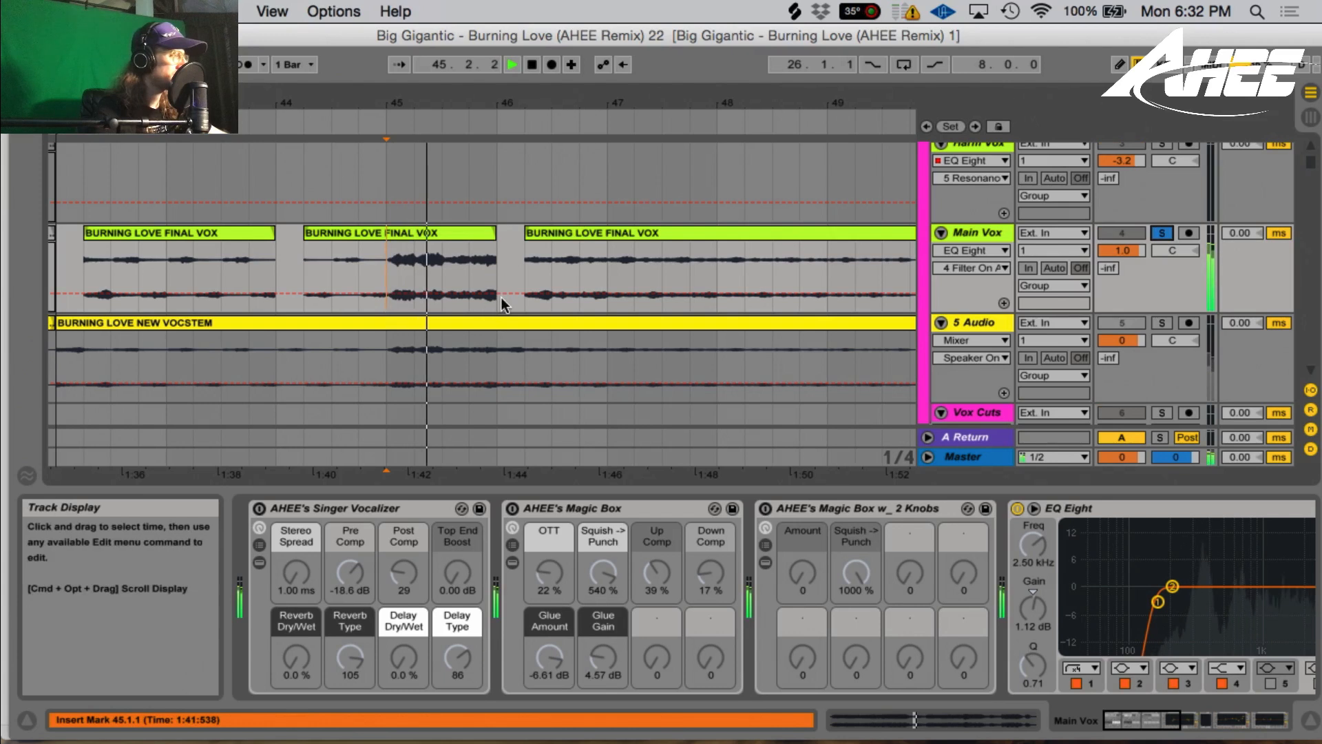
key(space)
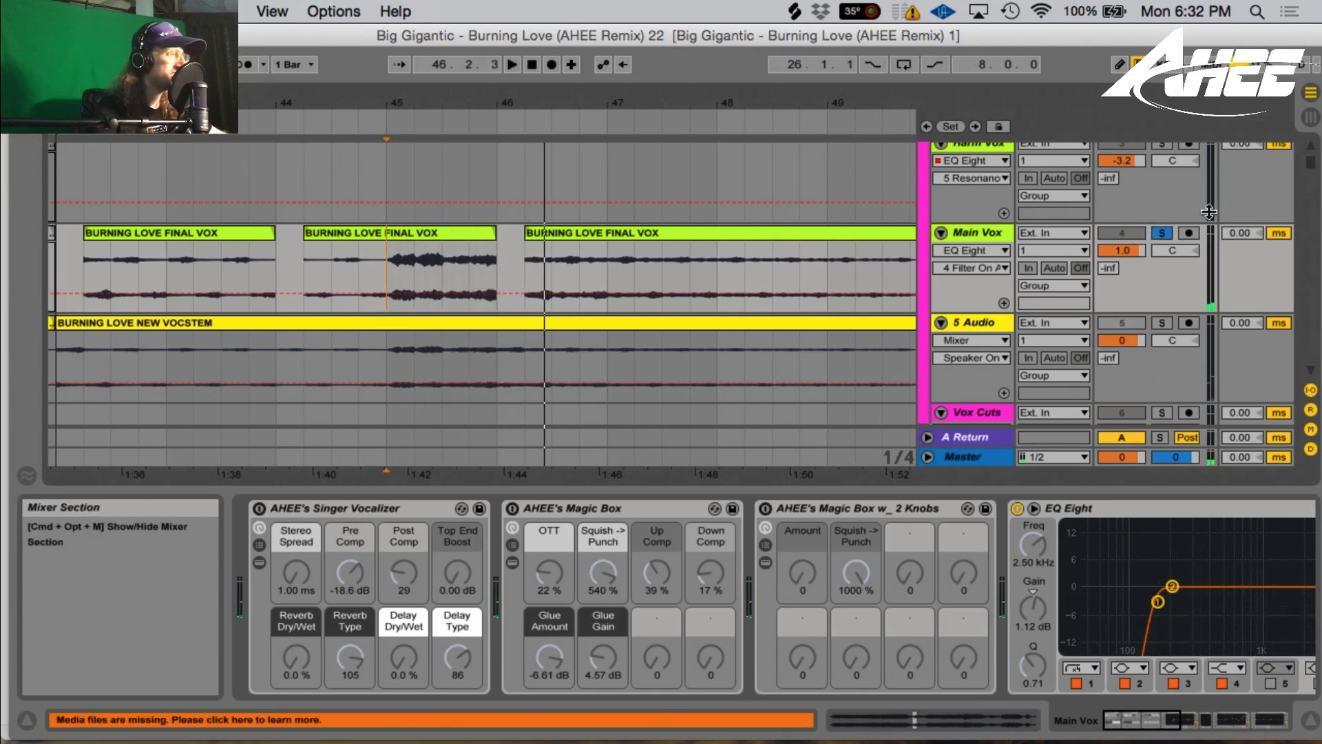
- Play the full mix from the Drop 2 marker at 78.1.1 past bar 83, following the bass tracks
drag(531, 102, 416, 113)
drag(661, 103, 665, 257)
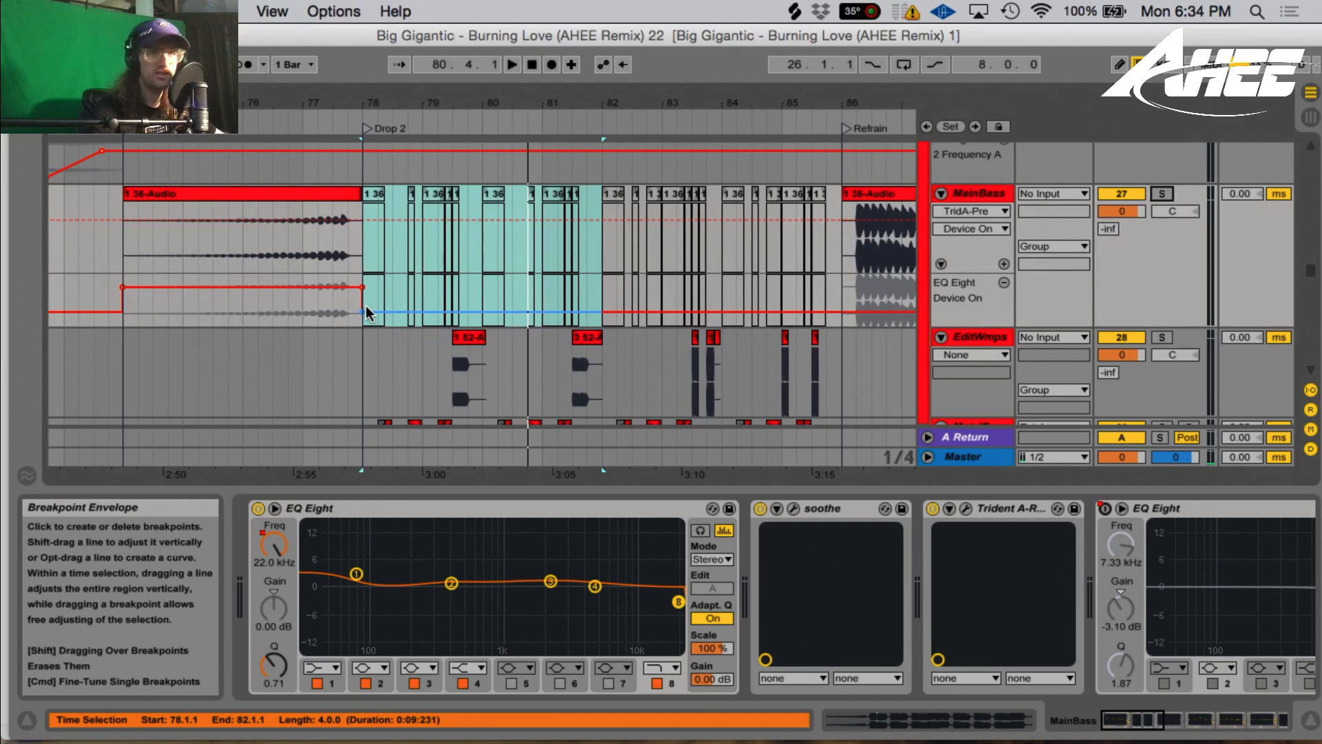
scroll(345, 250, down, 5)
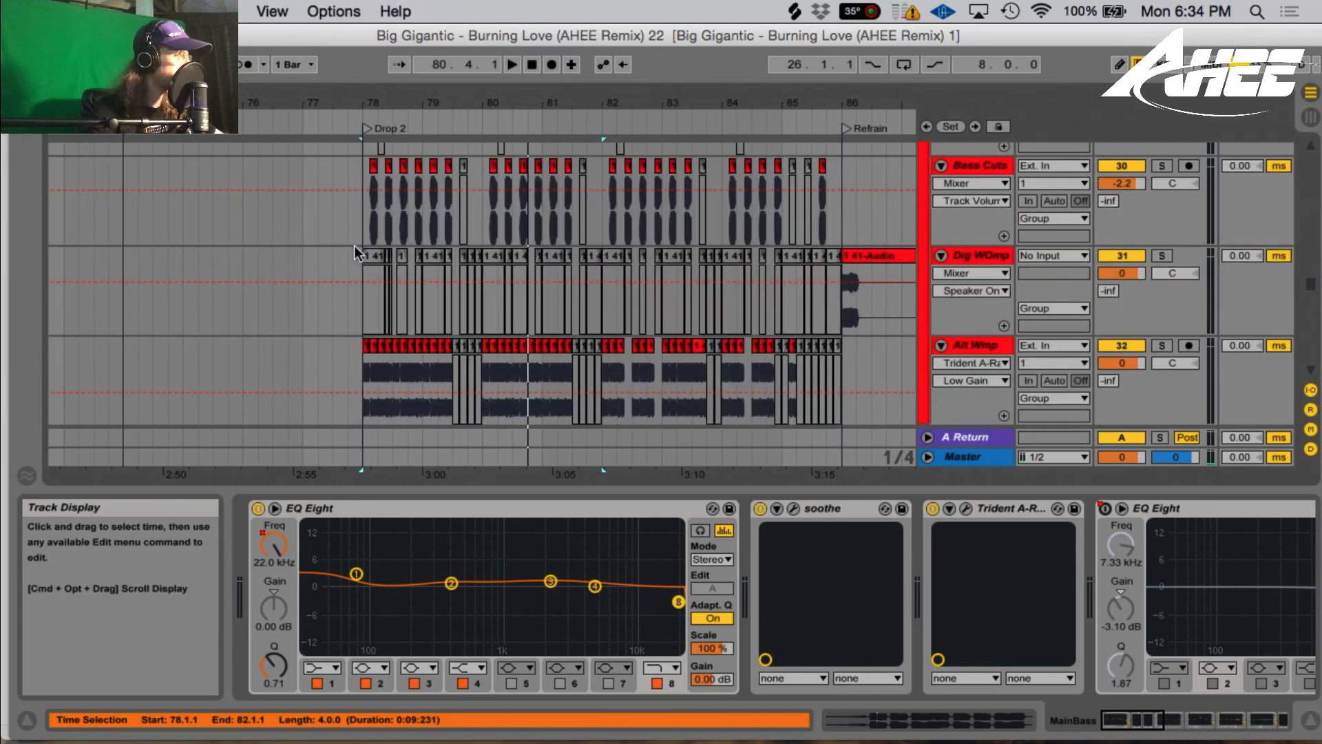
click(354, 216)
key(space)
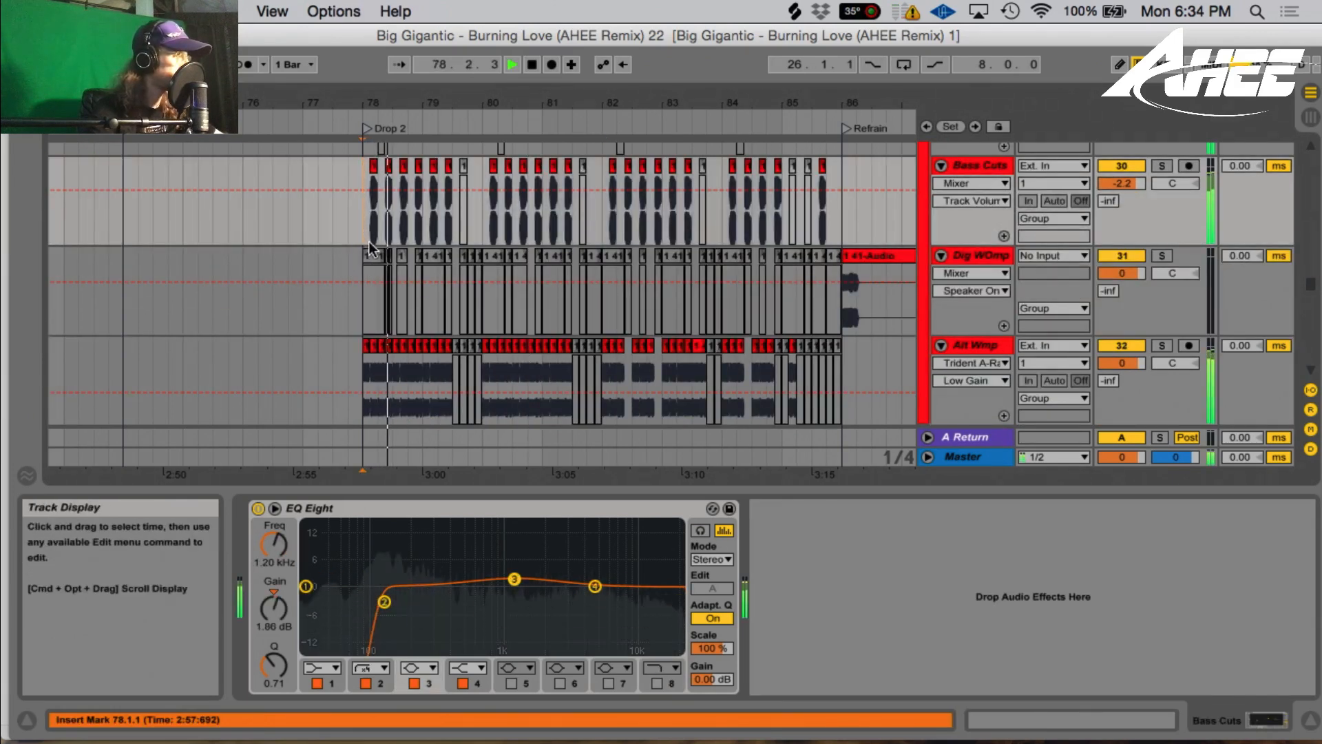
scroll(371, 242, up, 5)
scroll(371, 243, down, 4)
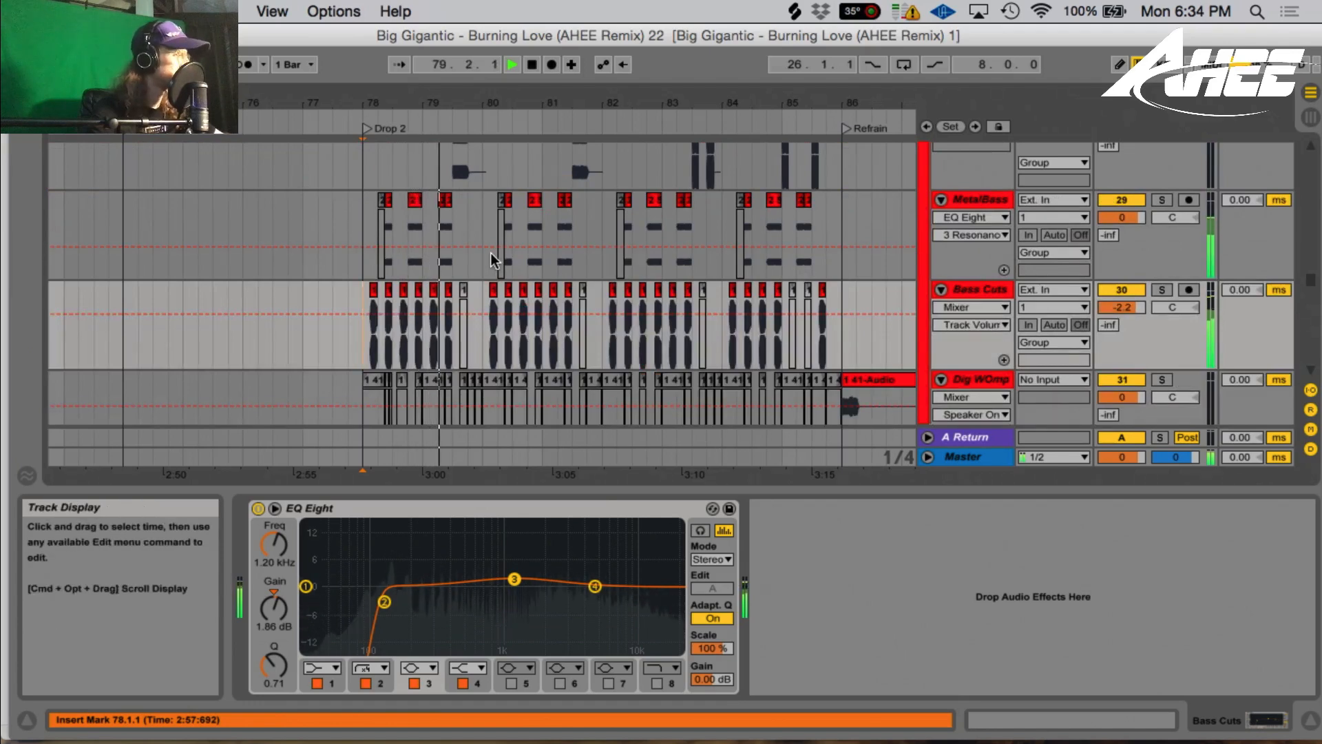
scroll(491, 261, up, 4)
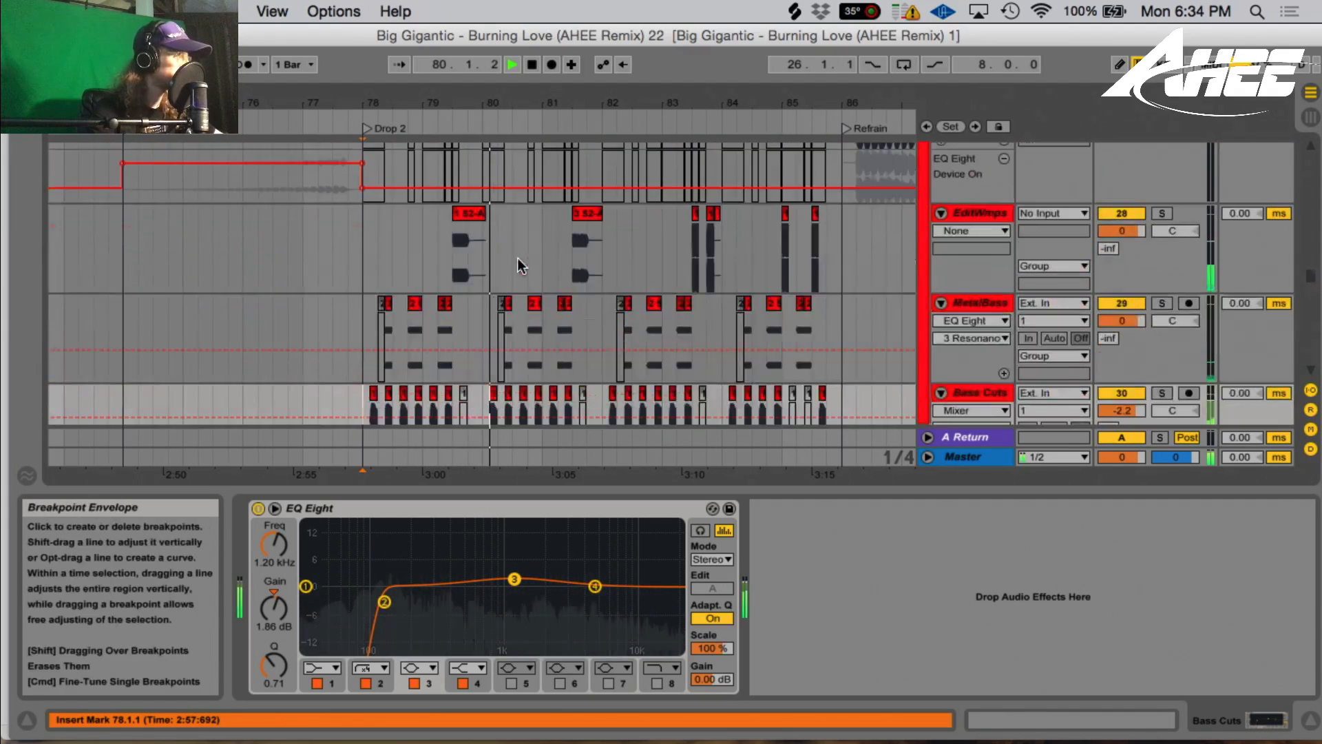
scroll(520, 262, down, 3)
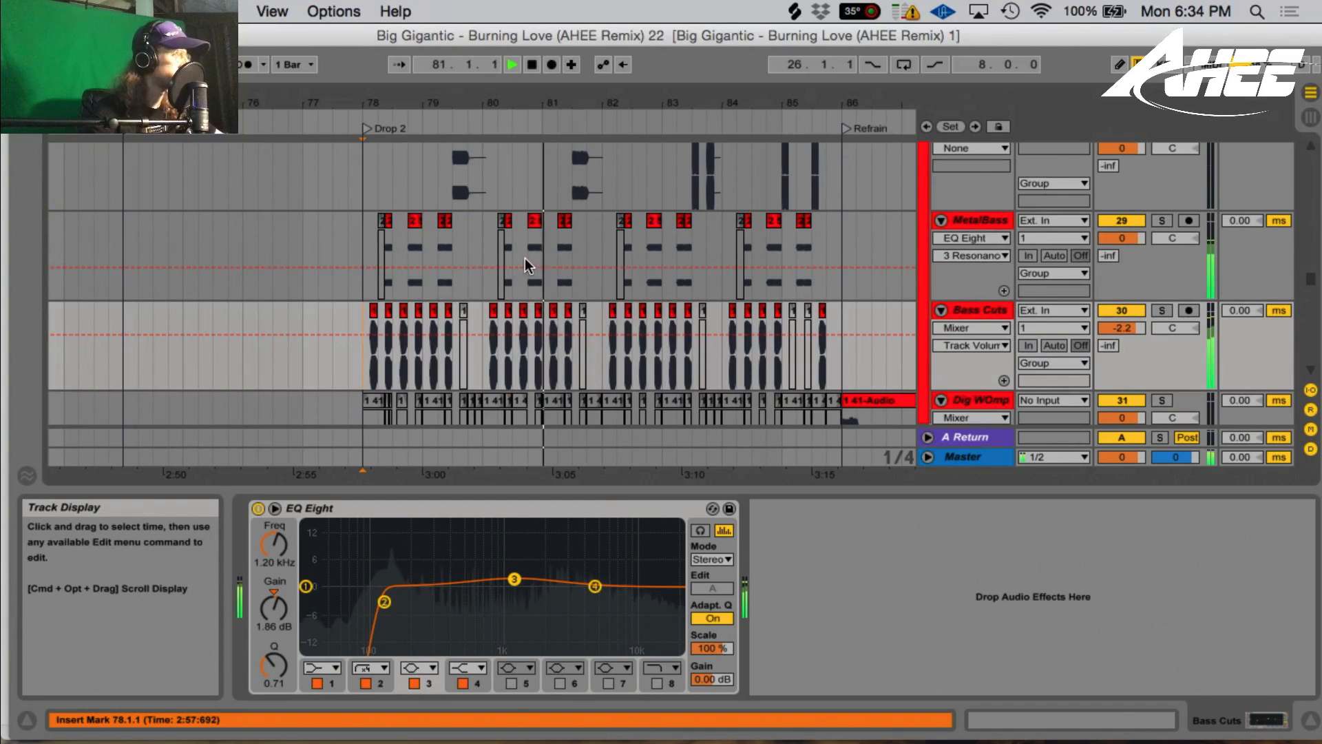
scroll(589, 288, down, 6)
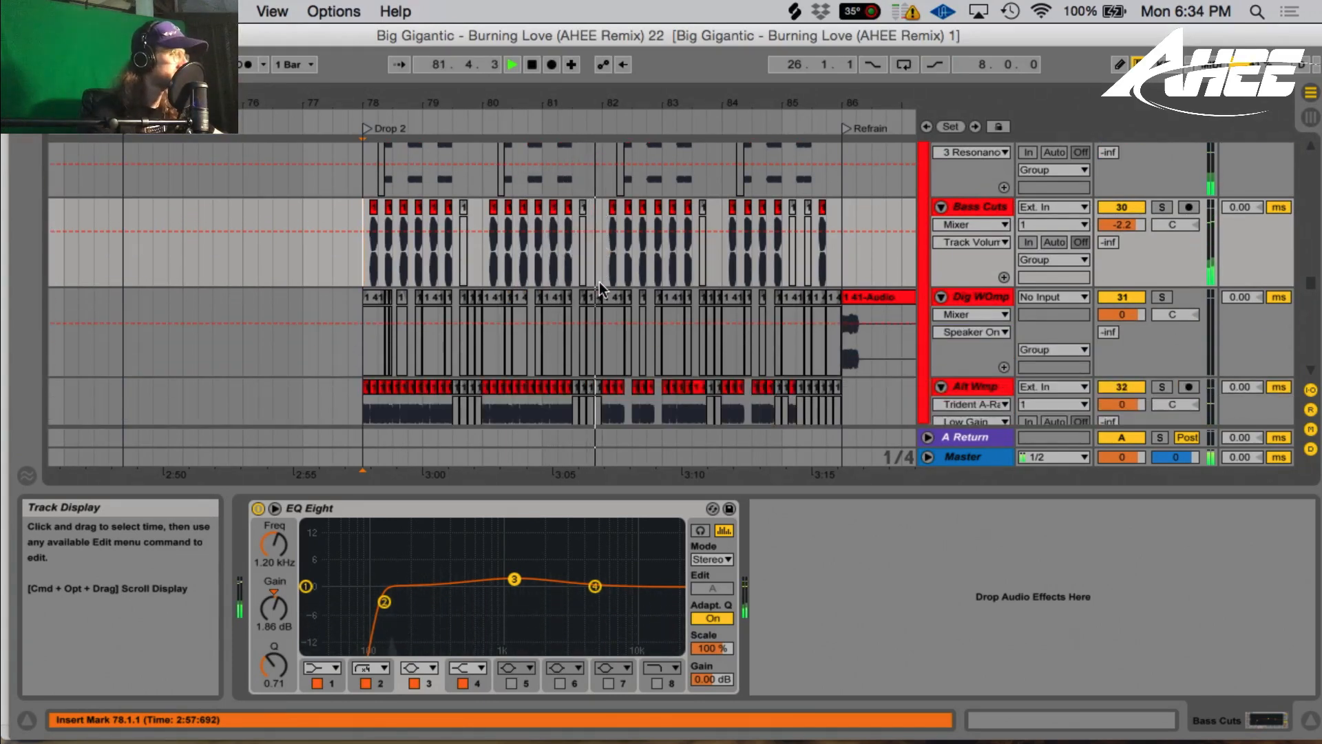
scroll(599, 288, up, 5)
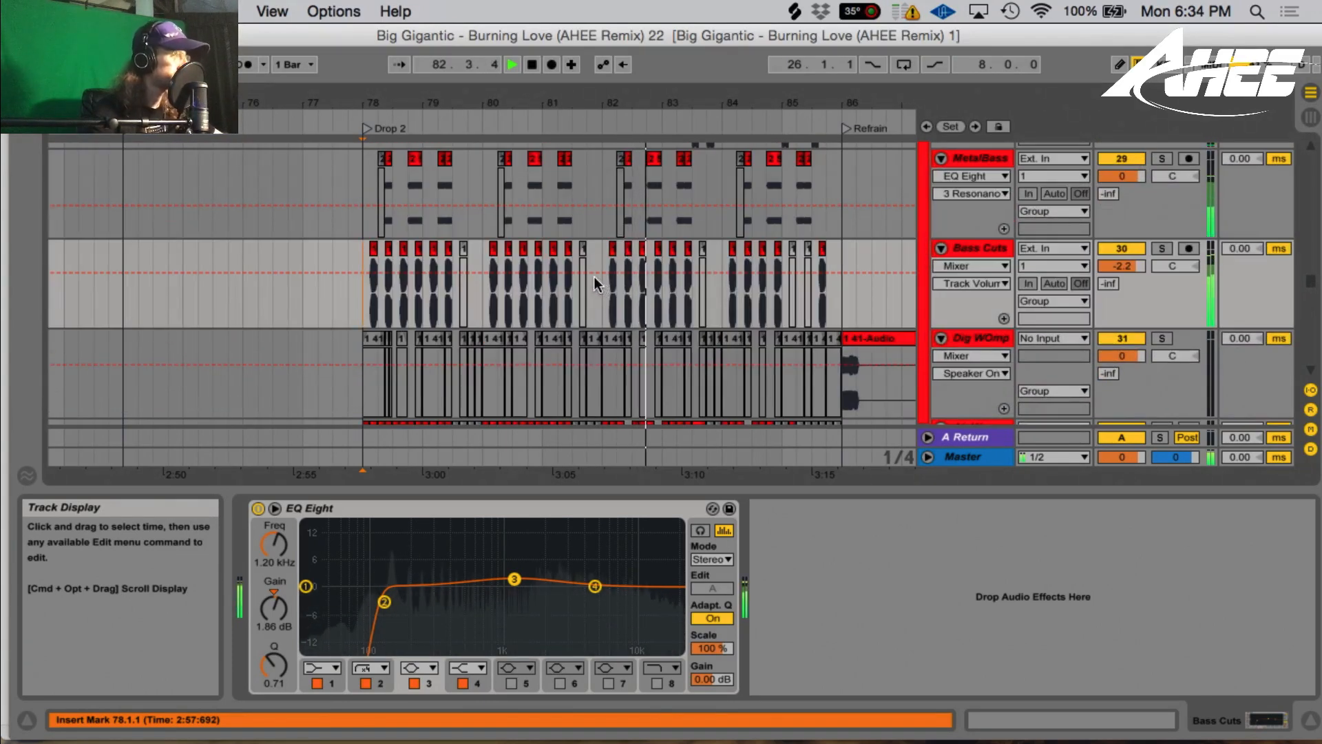
key(space)
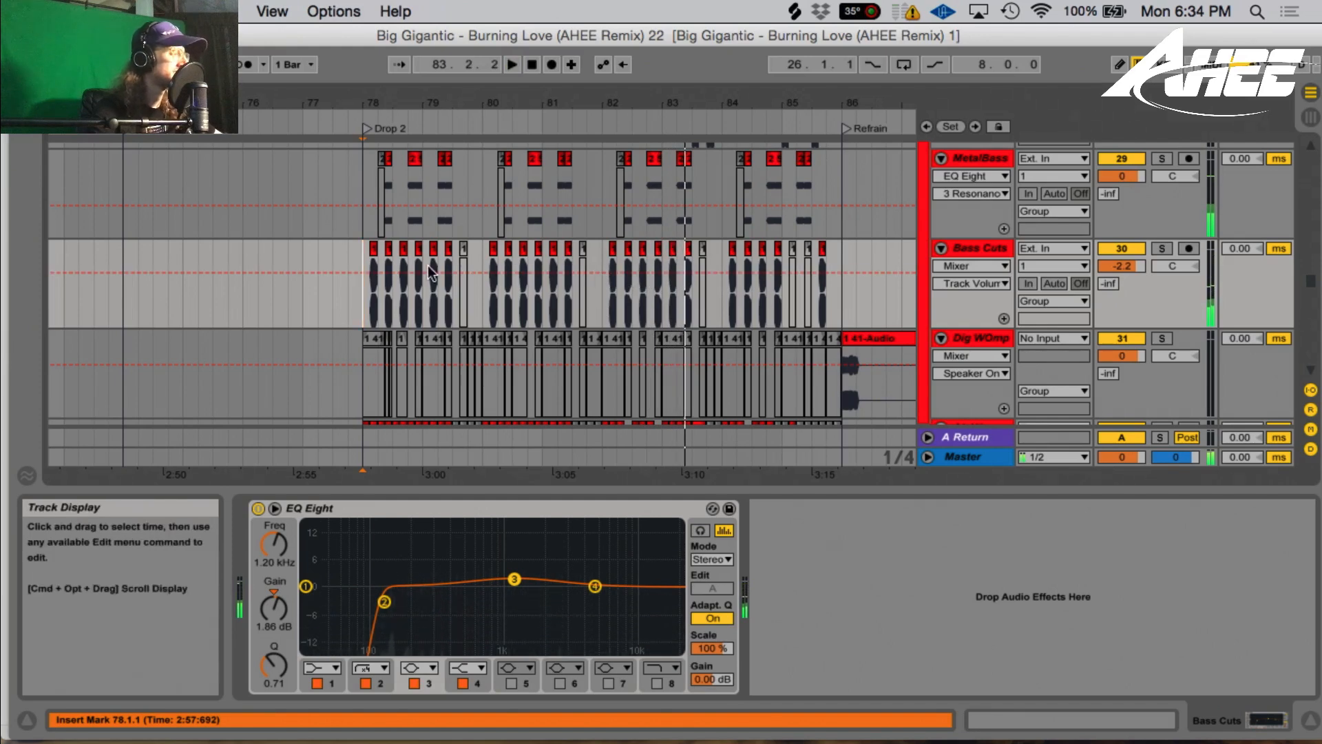
- Reactivate the deactivated clips on the Dig WOmp track from 78.1.1 to 81.1.1
click(365, 318)
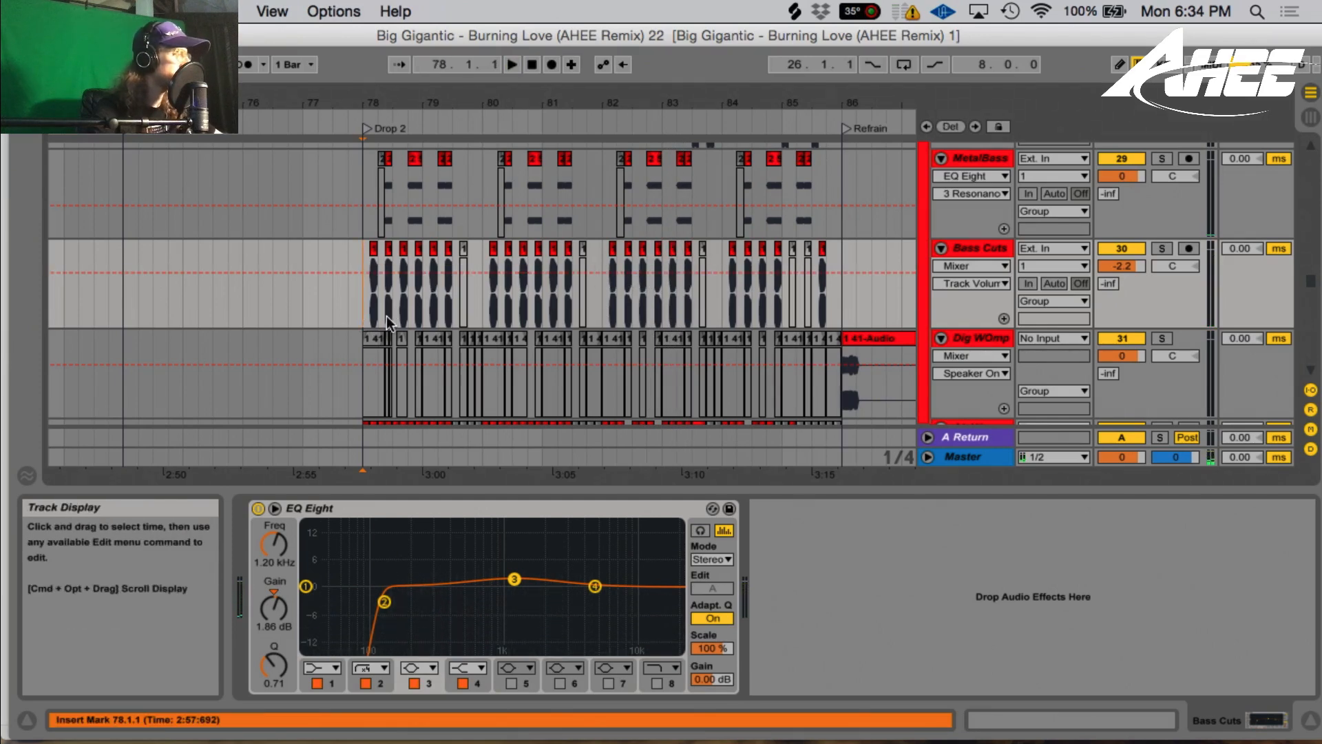
scroll(383, 347, down, 10)
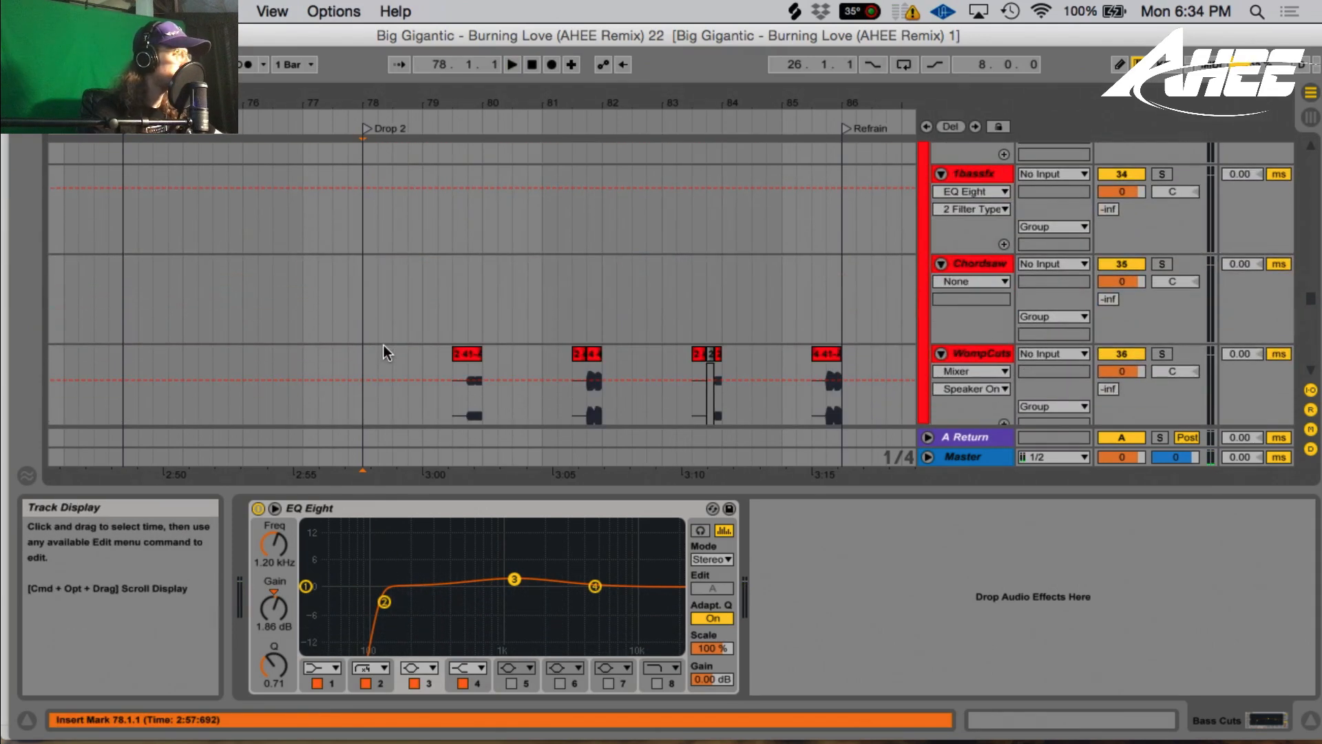
scroll(383, 344, up, 12)
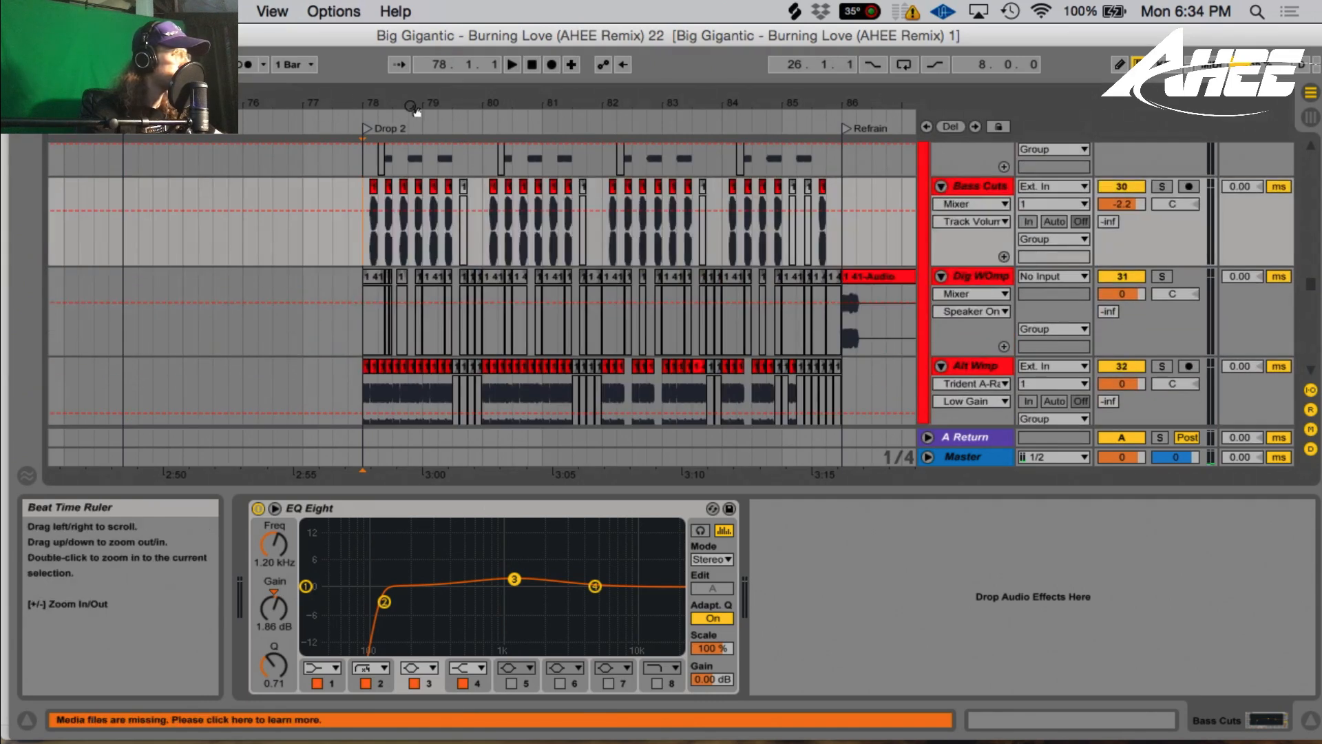
drag(392, 103, 391, 89)
scroll(395, 243, up, 10)
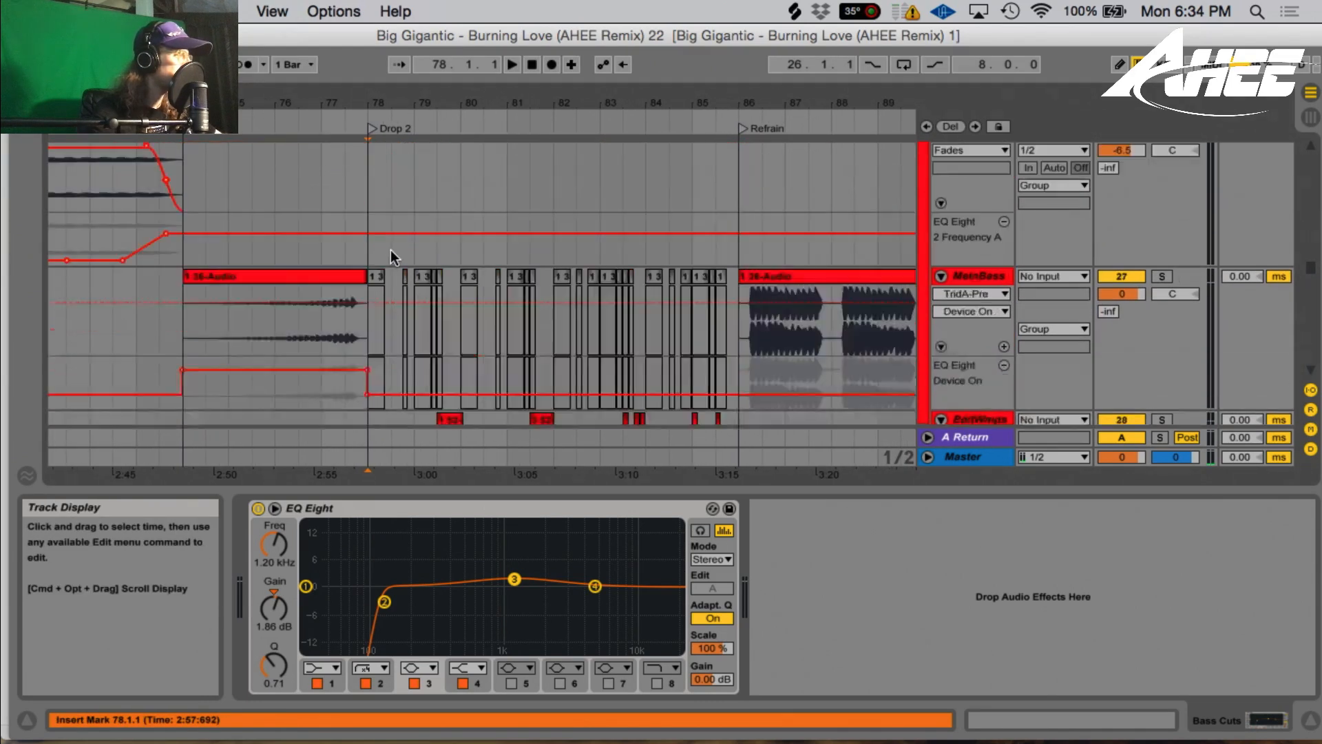
scroll(391, 249, down, 8)
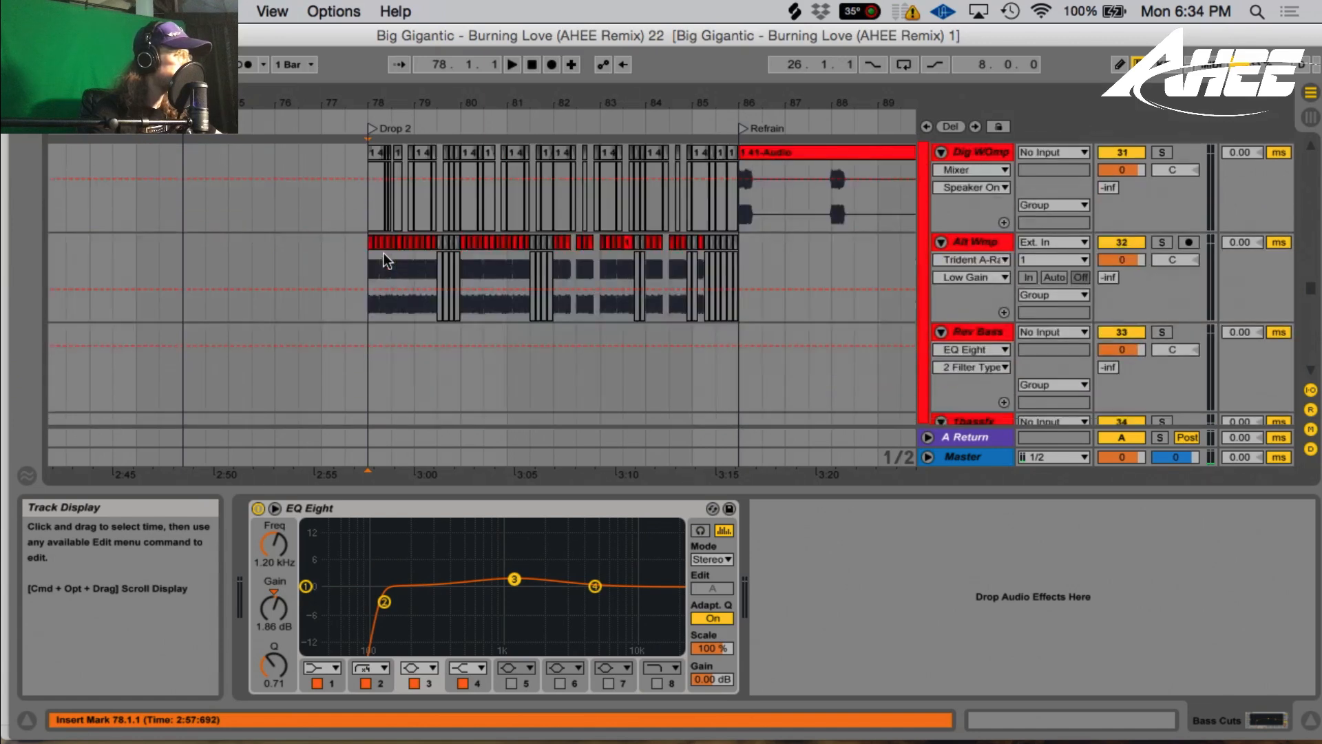
drag(387, 101, 389, 127)
drag(348, 189, 675, 189)
key(0)
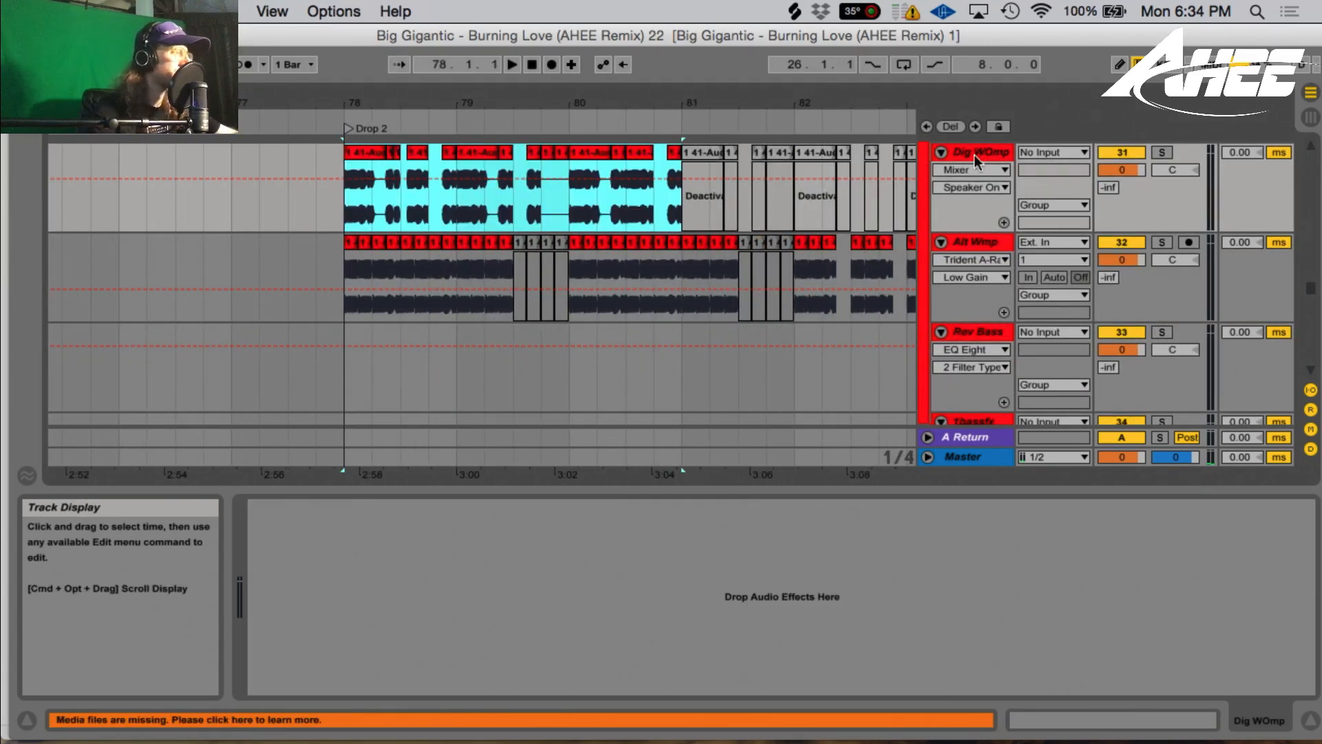
- Solo the Dig WOmp track and play its clips from 78.1.1
click(1162, 152)
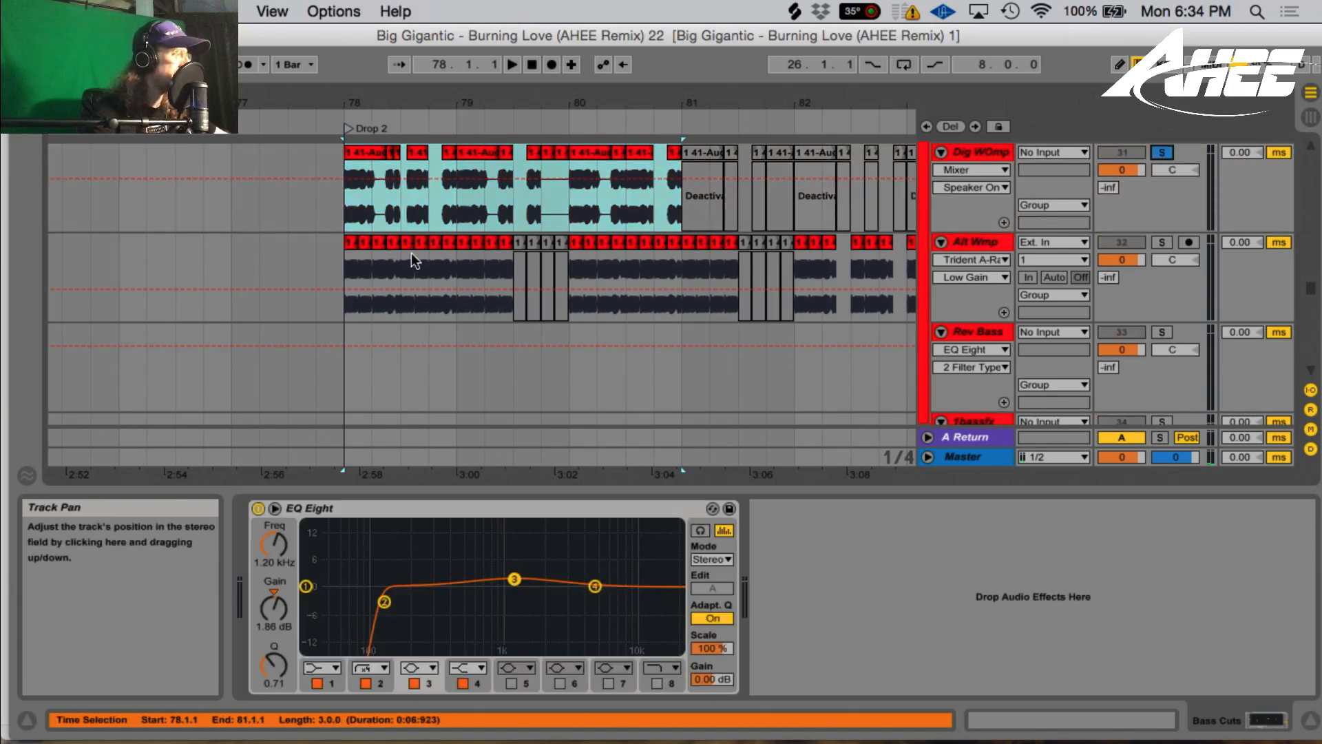
key(space)
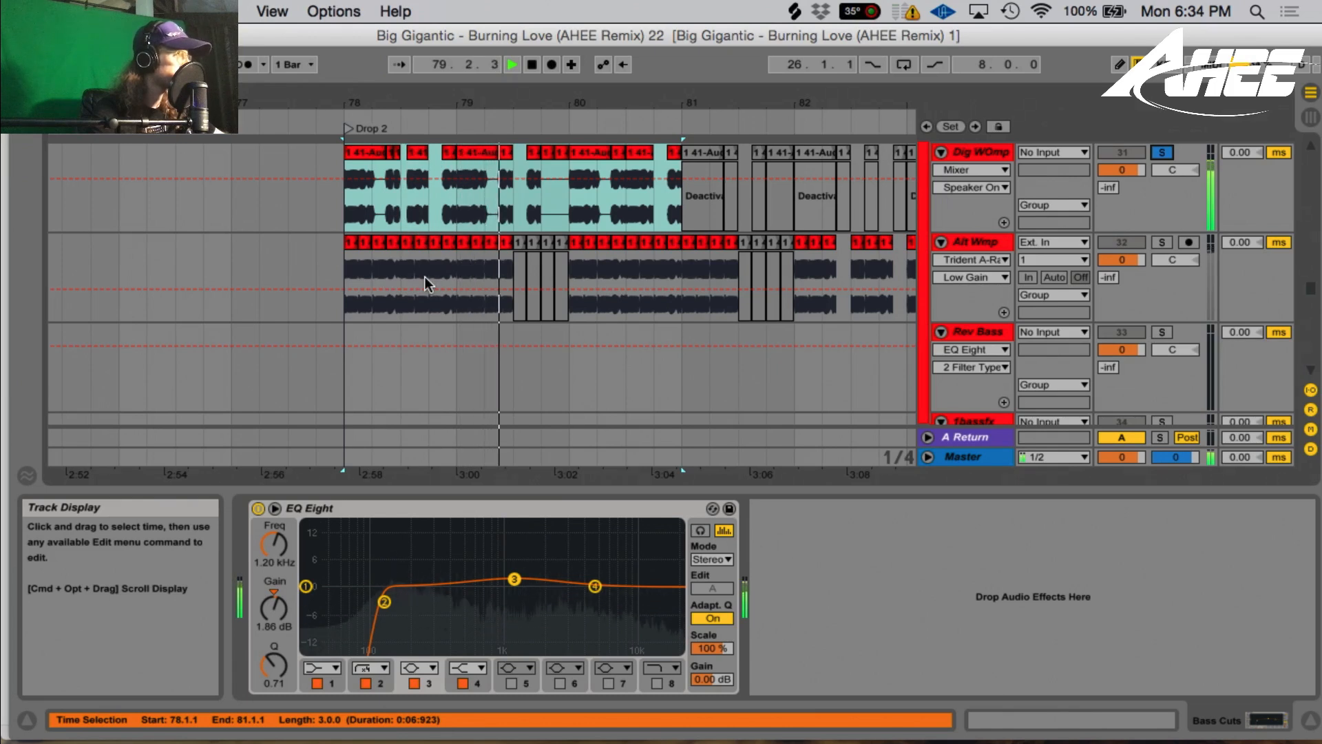
key(space)
- Solo the Alt Wmp track and play its clips from the start of Drop 2 at 78.1.1
scroll(542, 308, up, 10)
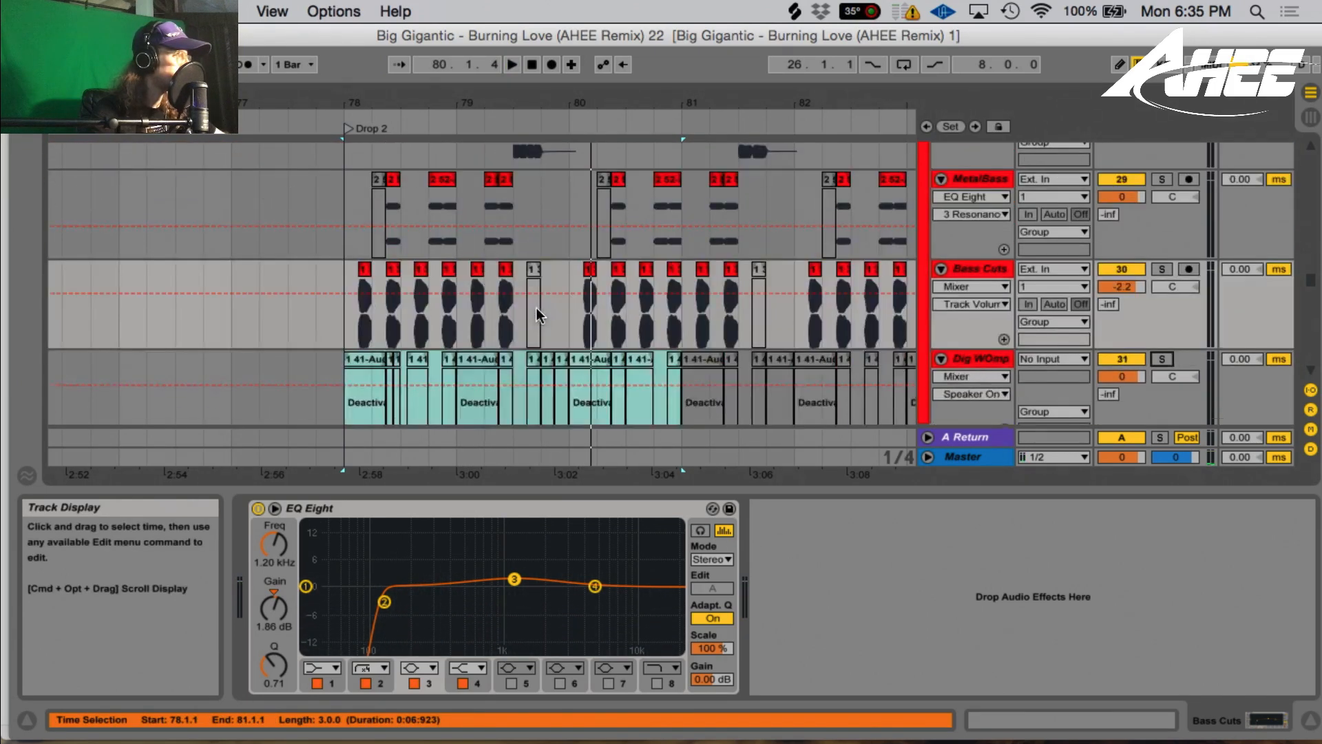
scroll(518, 300, down, 10)
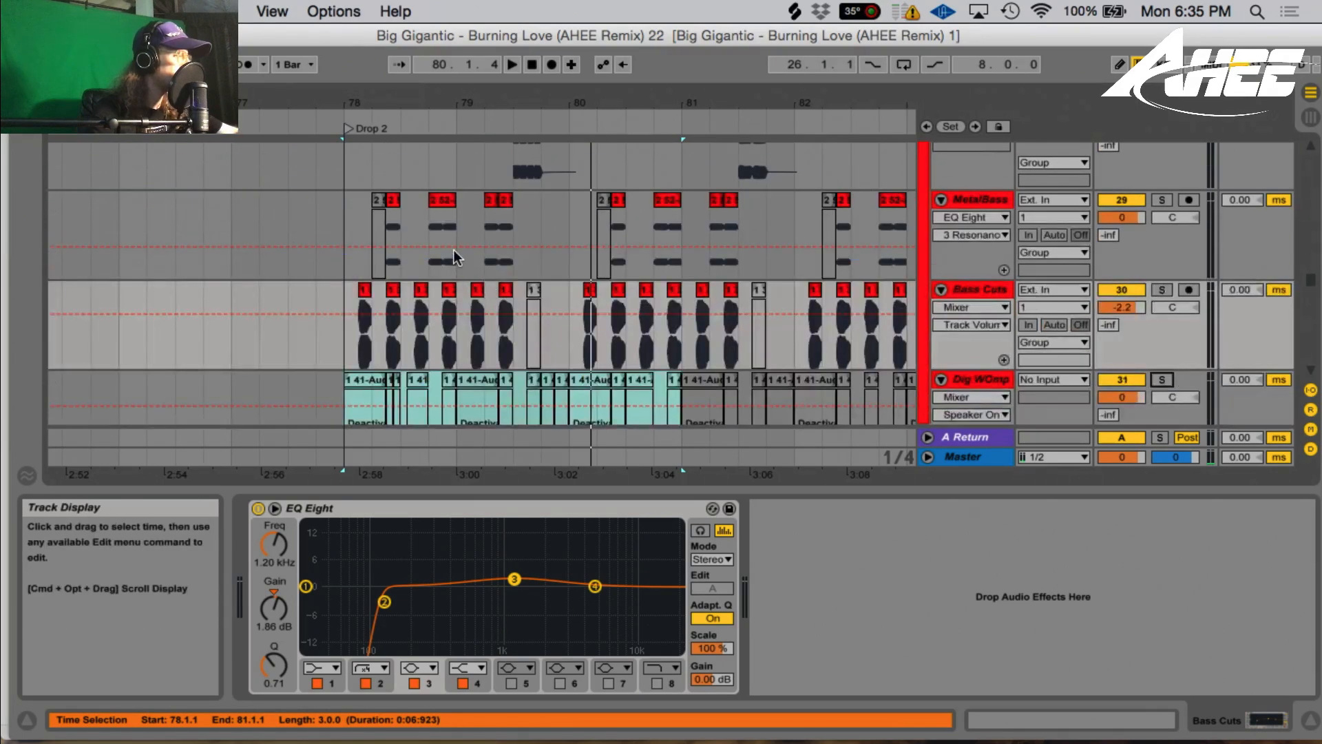
click(449, 294)
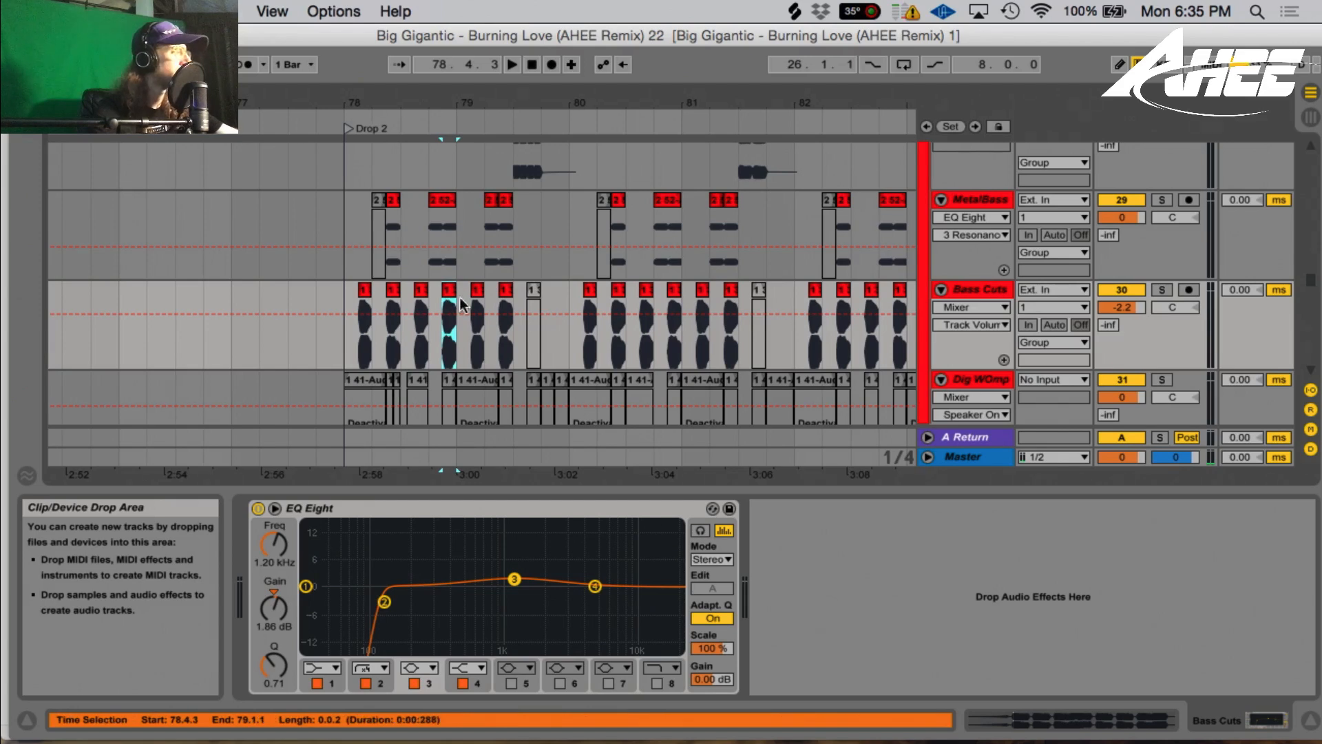
scroll(470, 361, down, 3)
scroll(619, 312, down, 8)
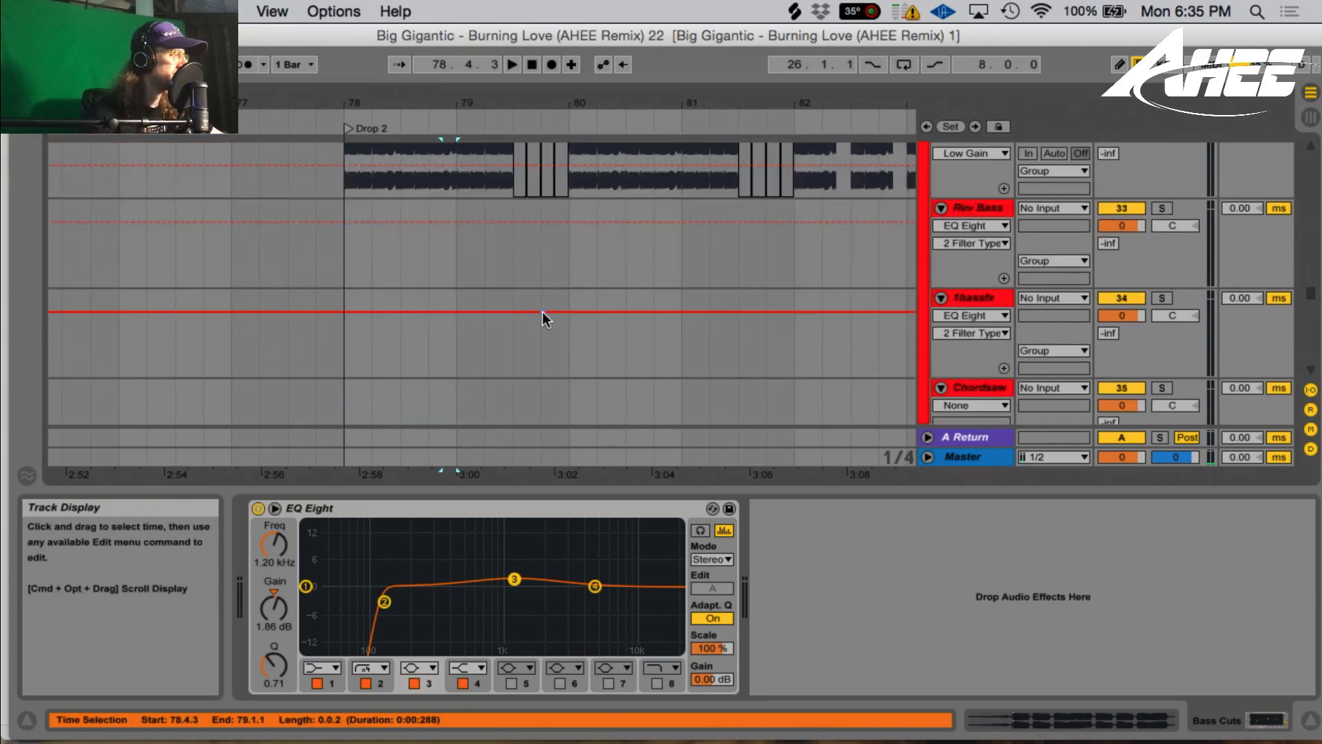
click(317, 197)
scroll(383, 226, up, 3)
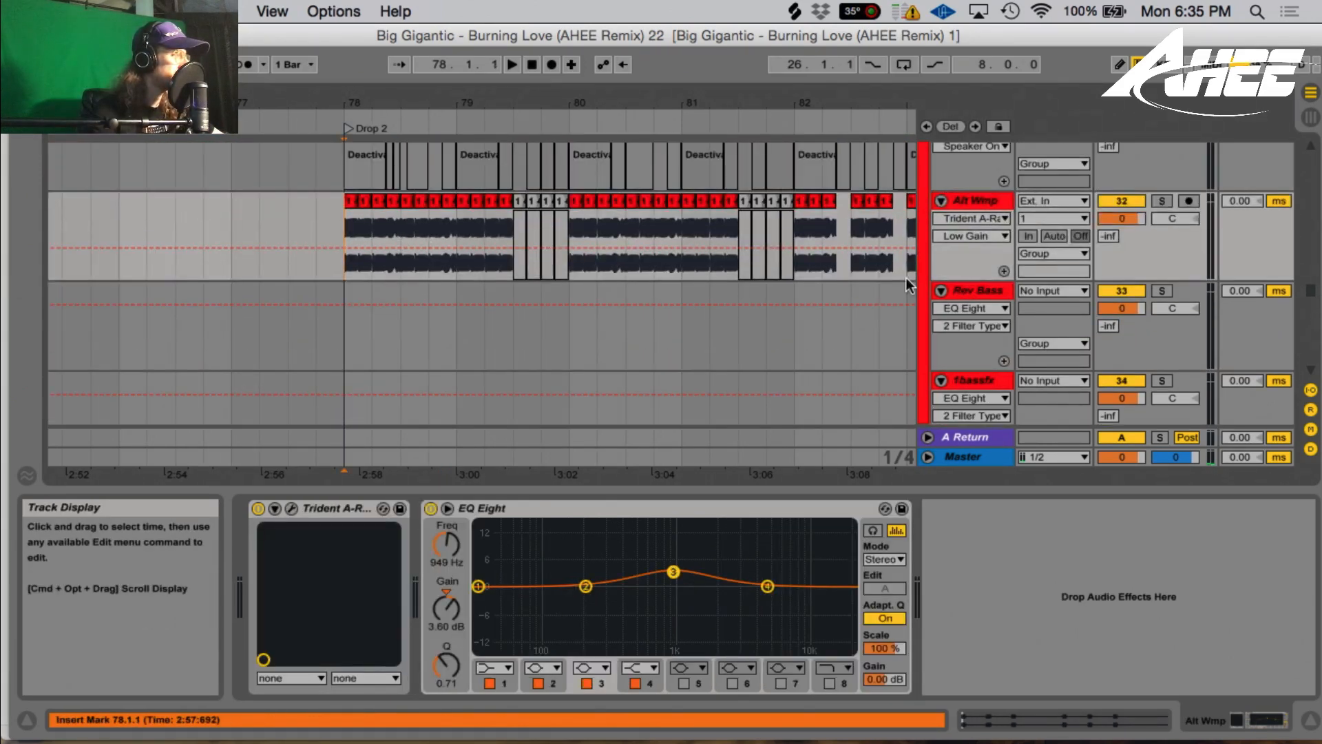
click(1162, 202)
key(space)
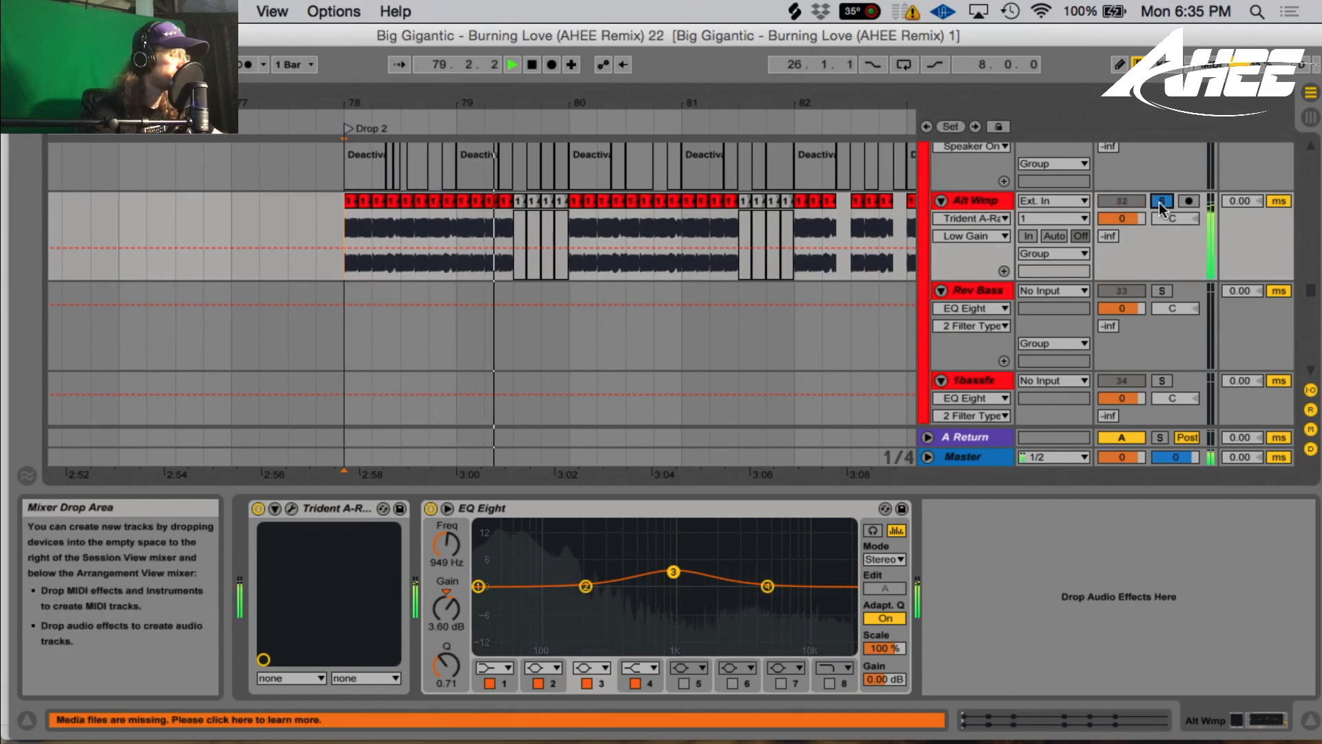
key(space)
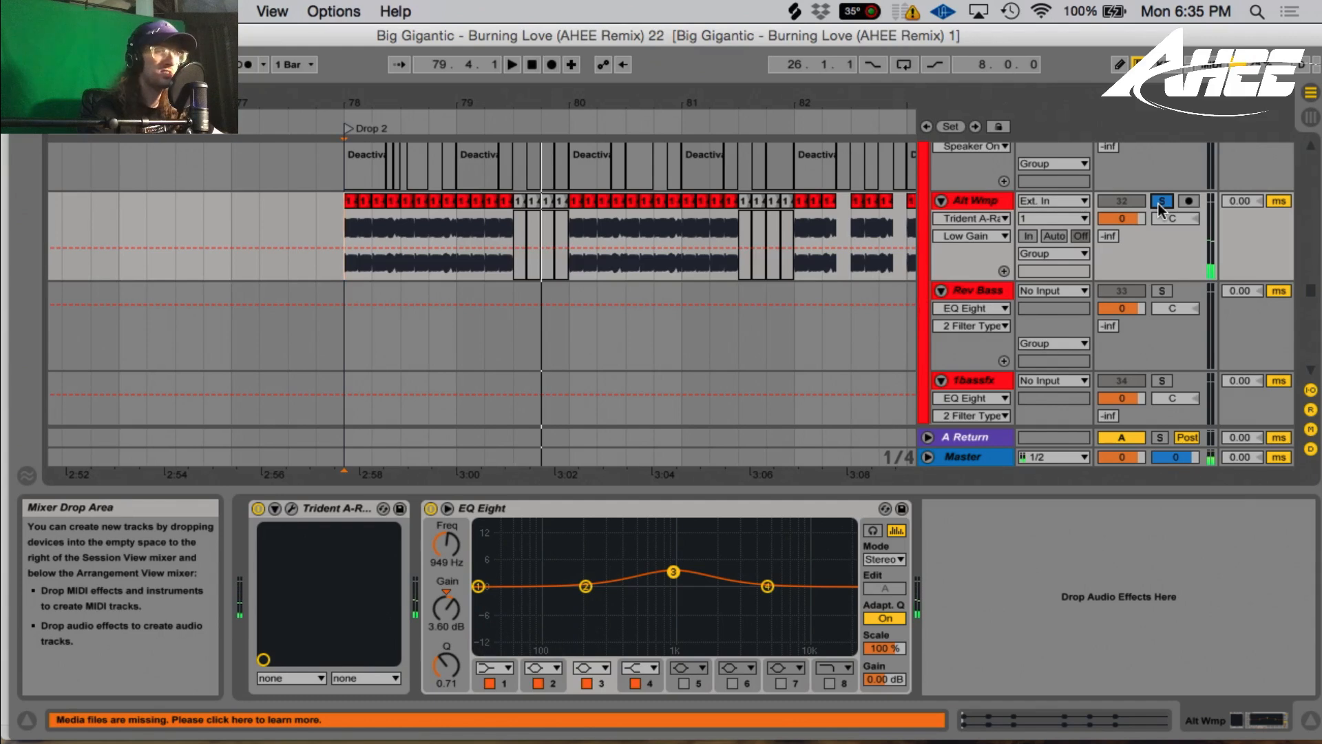
- Solo the Bass Cuts track and play it from 78.1.1
scroll(1158, 204, up, 5)
click(1163, 228)
key(space)
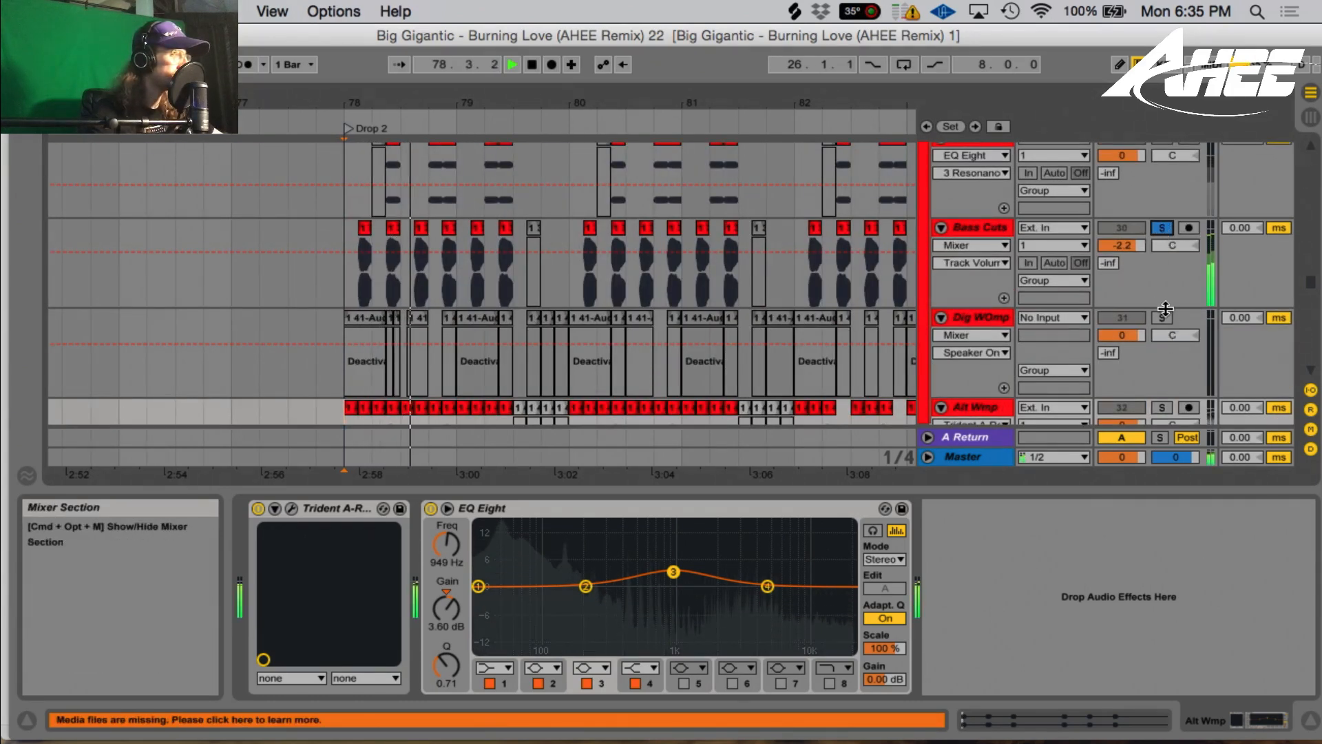
key(space)
- Add the Alt Wmp track to the soloed Bass Cuts and play both from 78.1.1
super+click(1162, 407)
key(space)
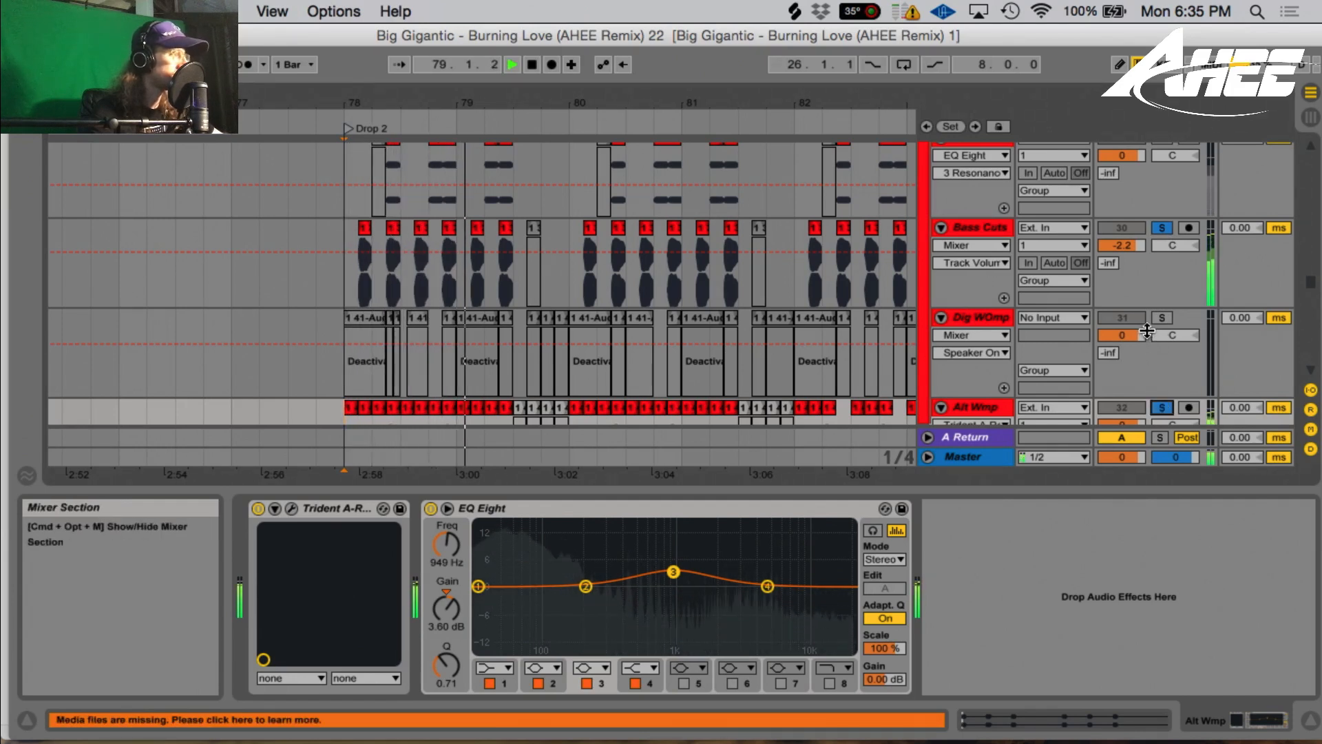
key(space)
- Solo the MetalBass track and play it from its first active clip at 78.2.3
scroll(1148, 321, up, 2)
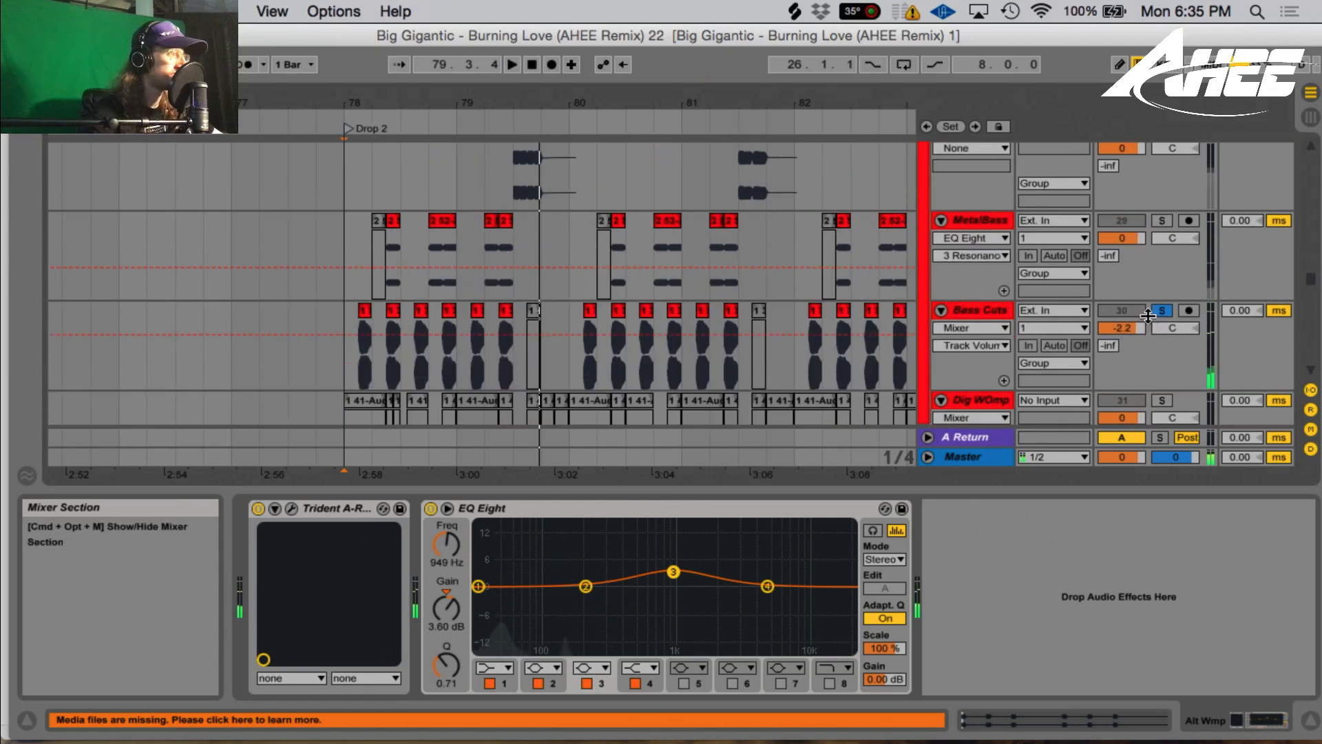
click(1169, 219)
click(393, 221)
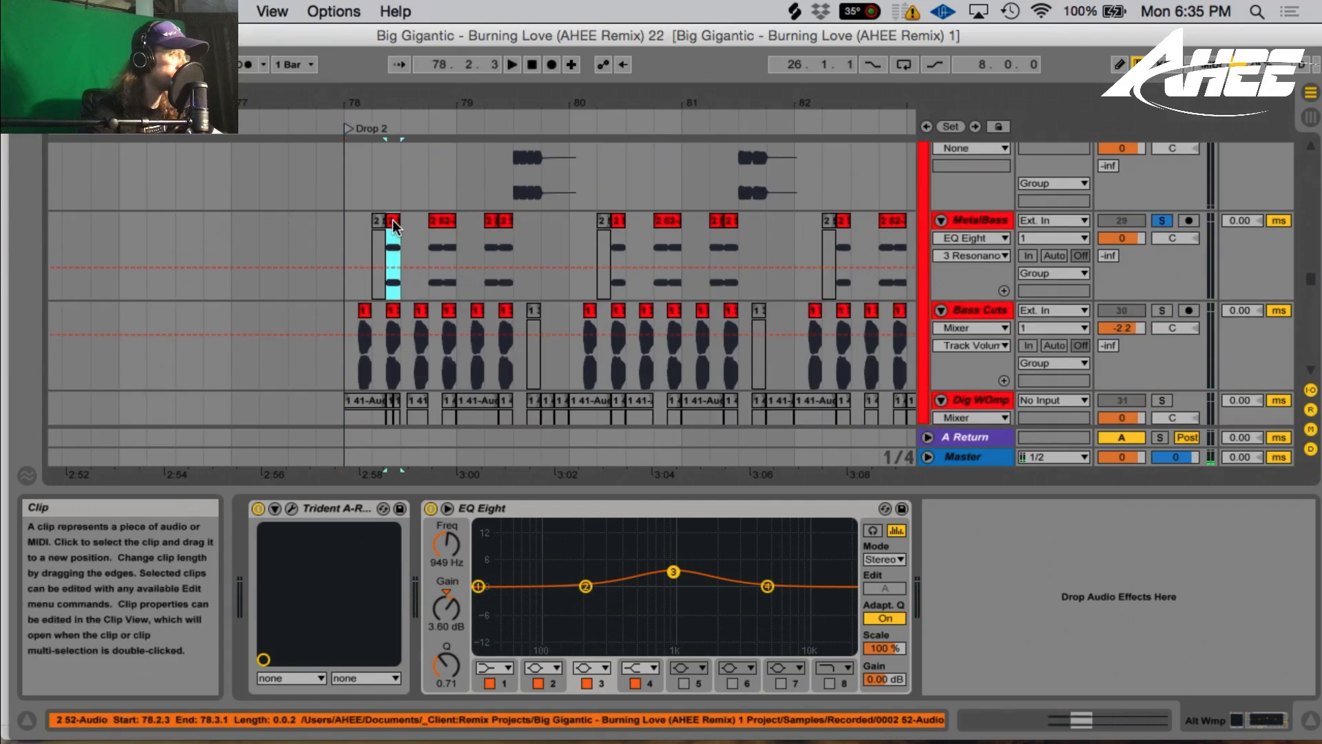
key(space)
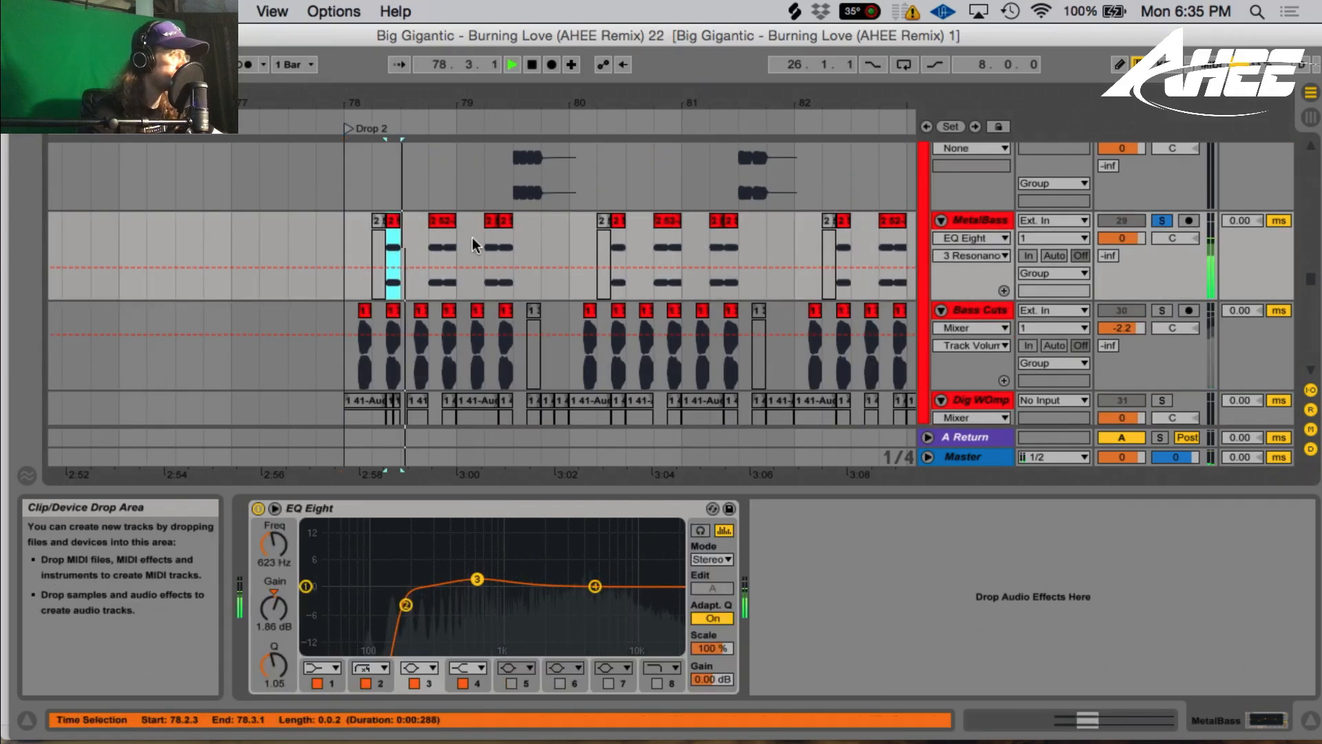
key(space)
- Solo MetalBass, Bass Cuts and Alt Wmp together and play the combination from 78.1.1
click(1158, 312)
scroll(1159, 324, down, 2)
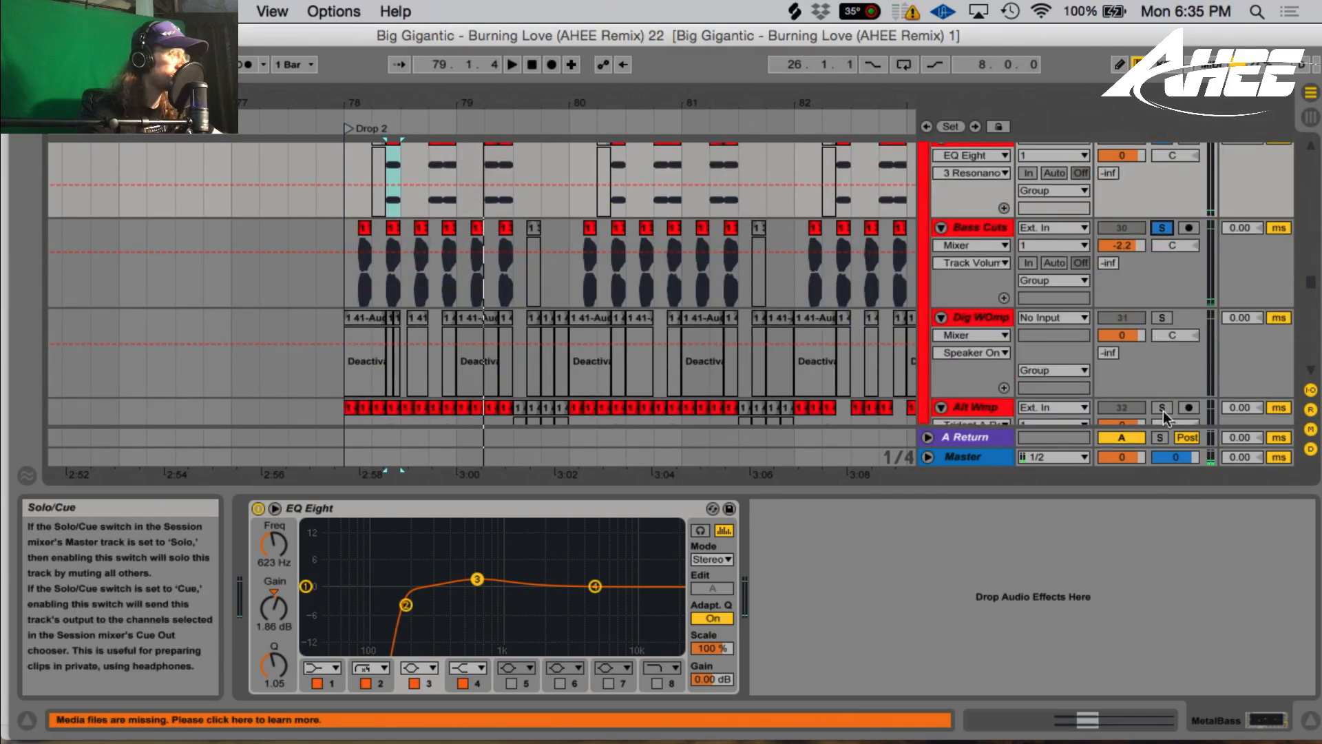
click(347, 285)
scroll(519, 283, up, 3)
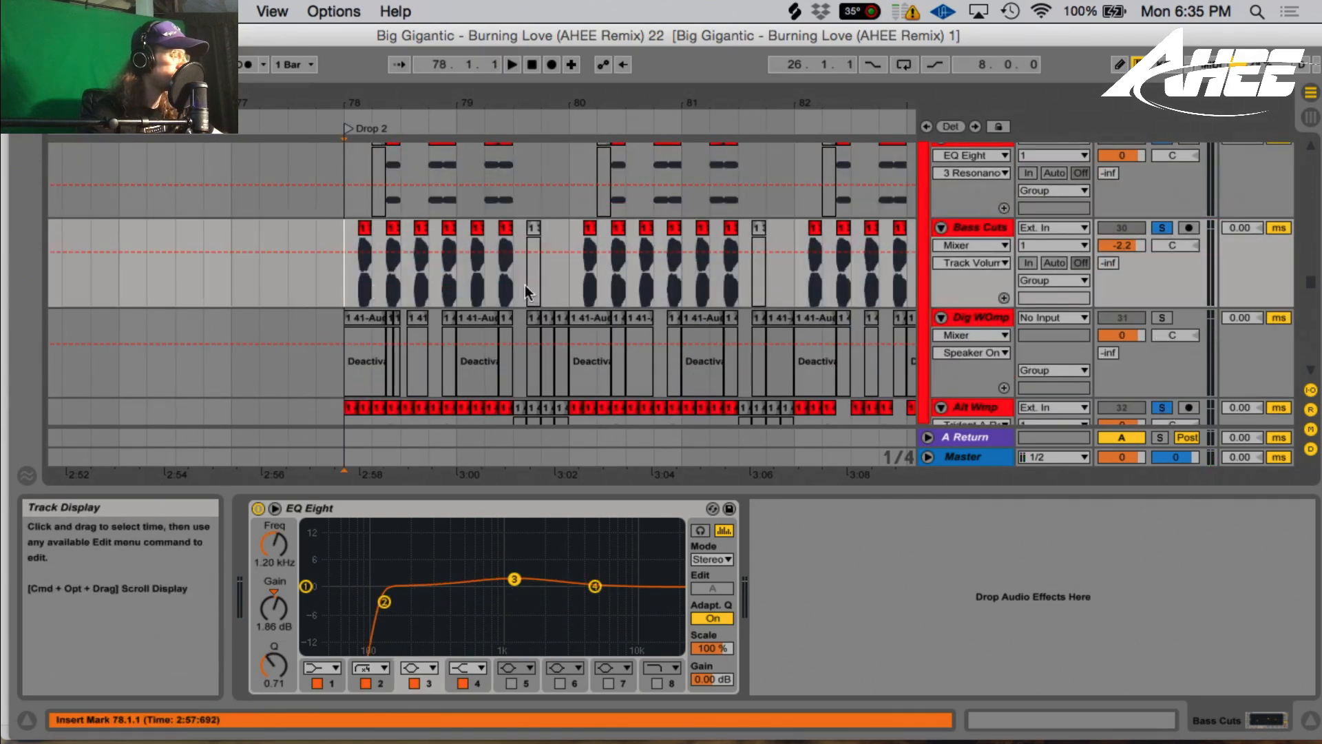
key(space)
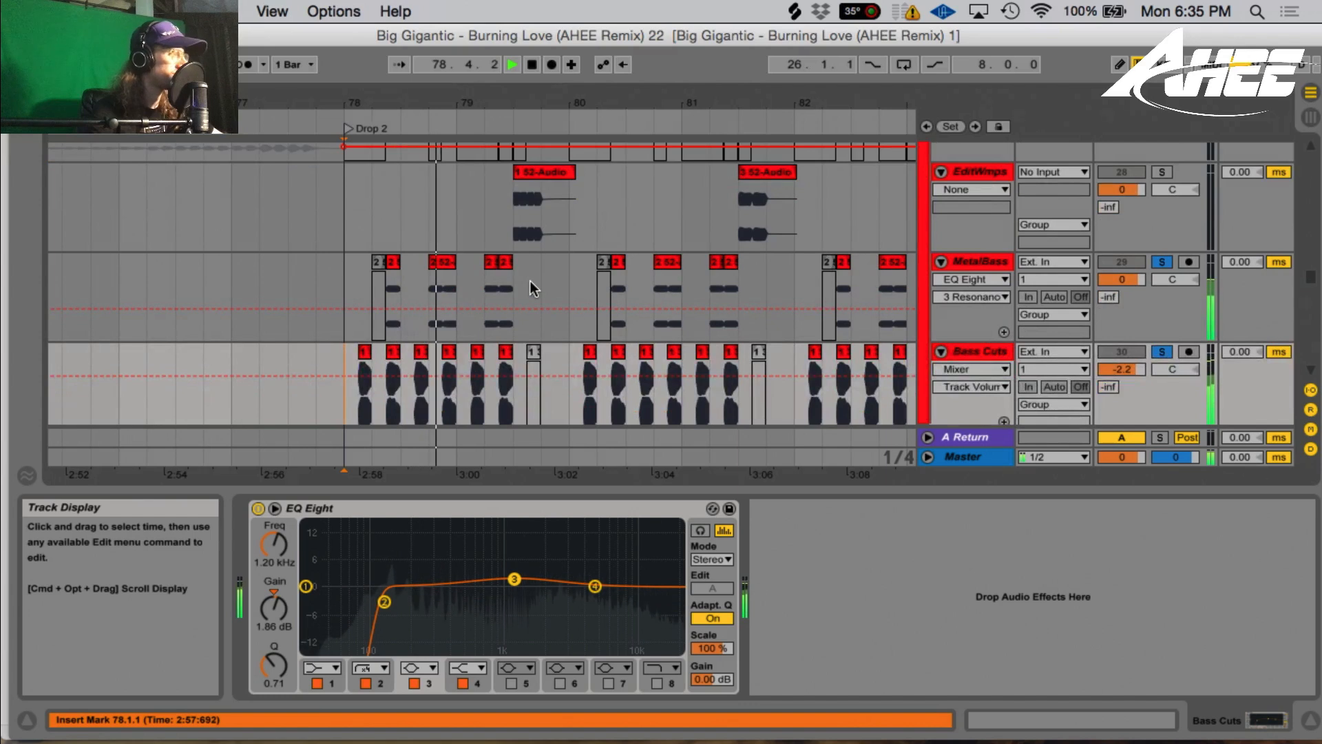
scroll(531, 280, down, 2)
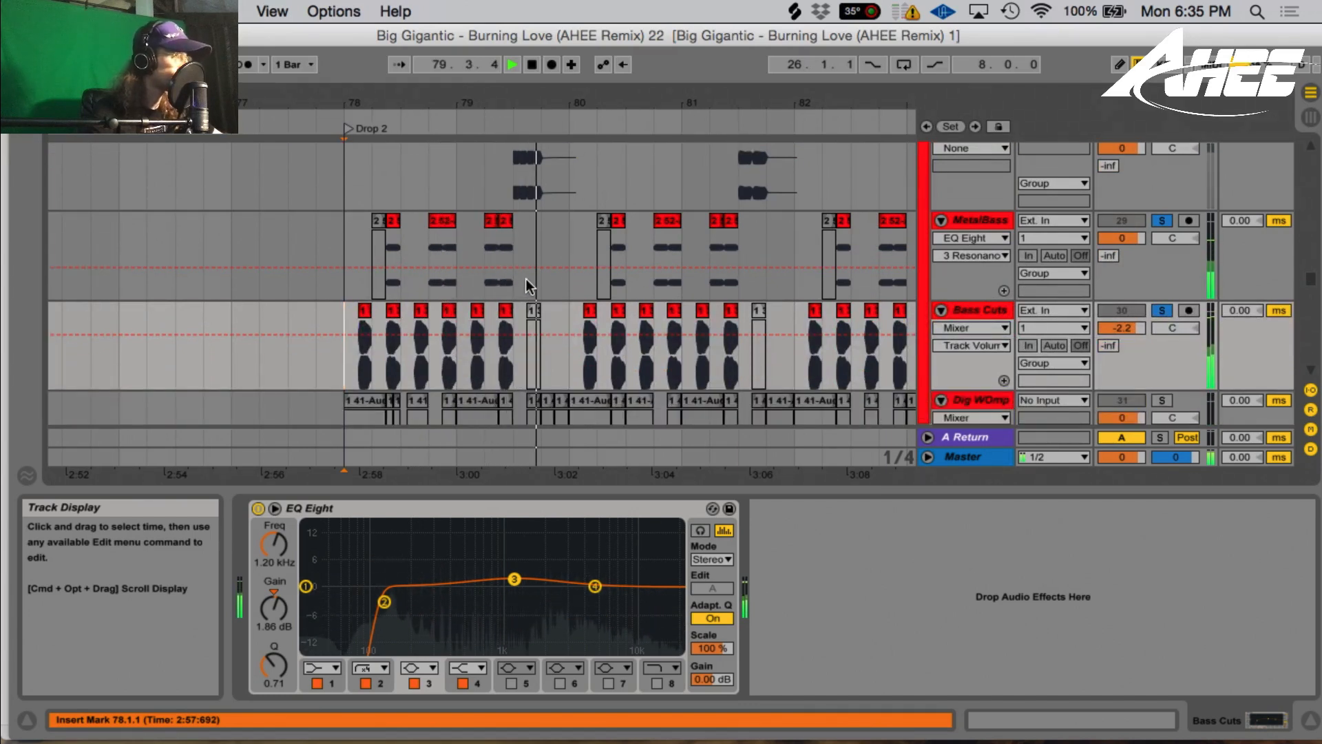
scroll(526, 280, up, 2)
key(space)
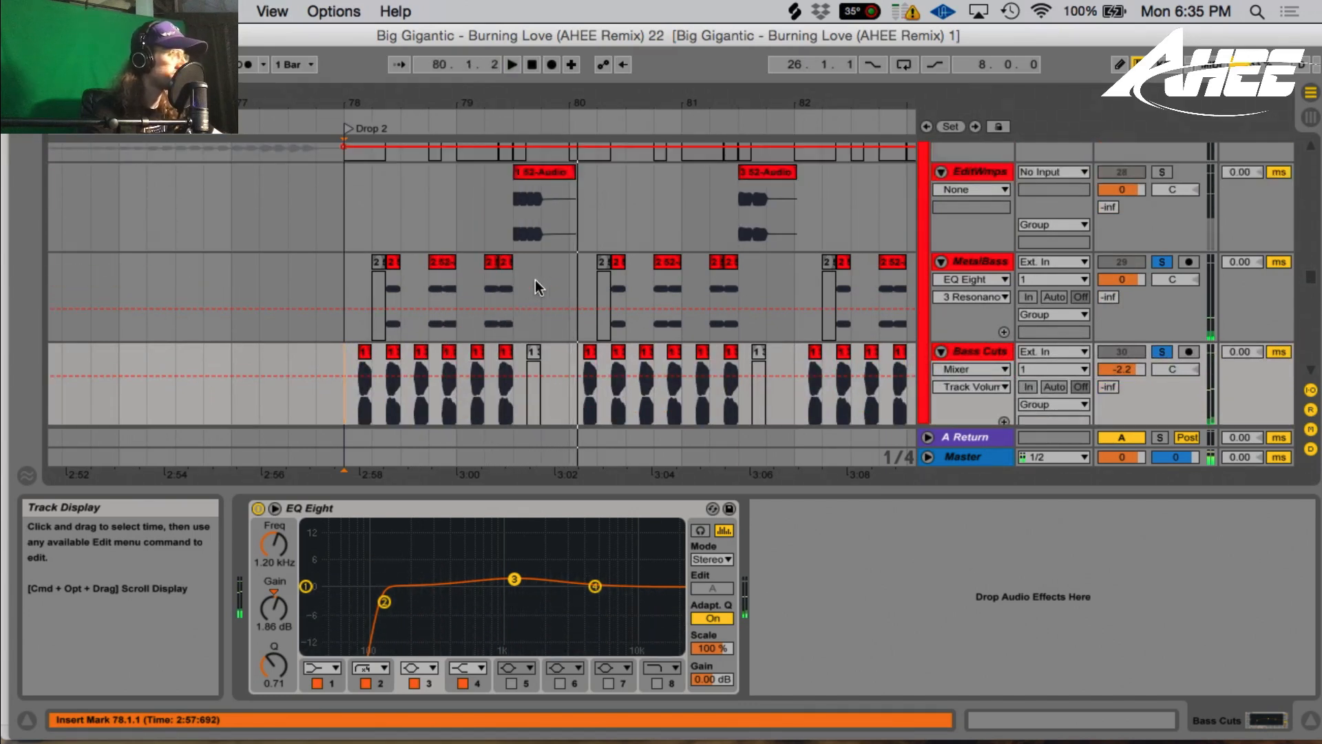
- Solo the EditWmps track and play it from 79.3.1, where its first Drop 2 clip starts
click(1162, 173)
click(505, 217)
key(space)
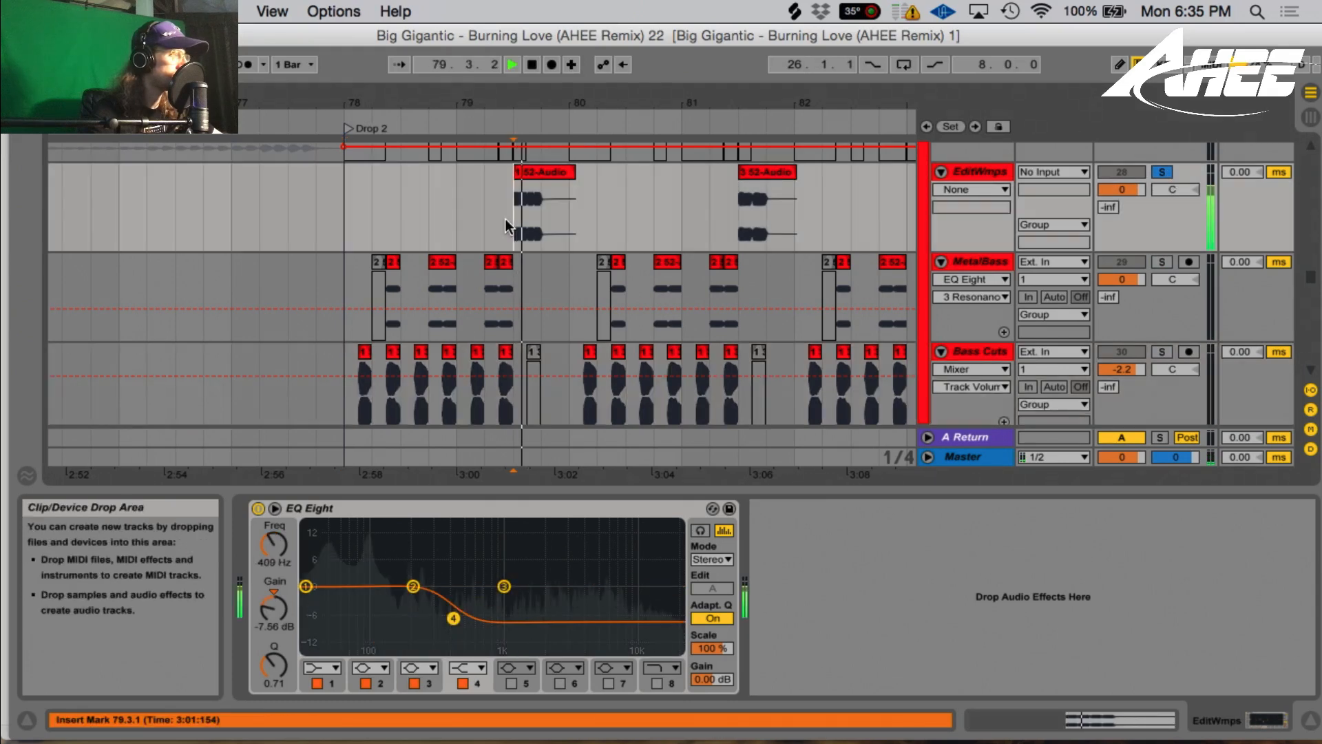
- Play the full mix of Drop 2 from 83.3.1 through into the Refrain and stop playback there
click(650, 213)
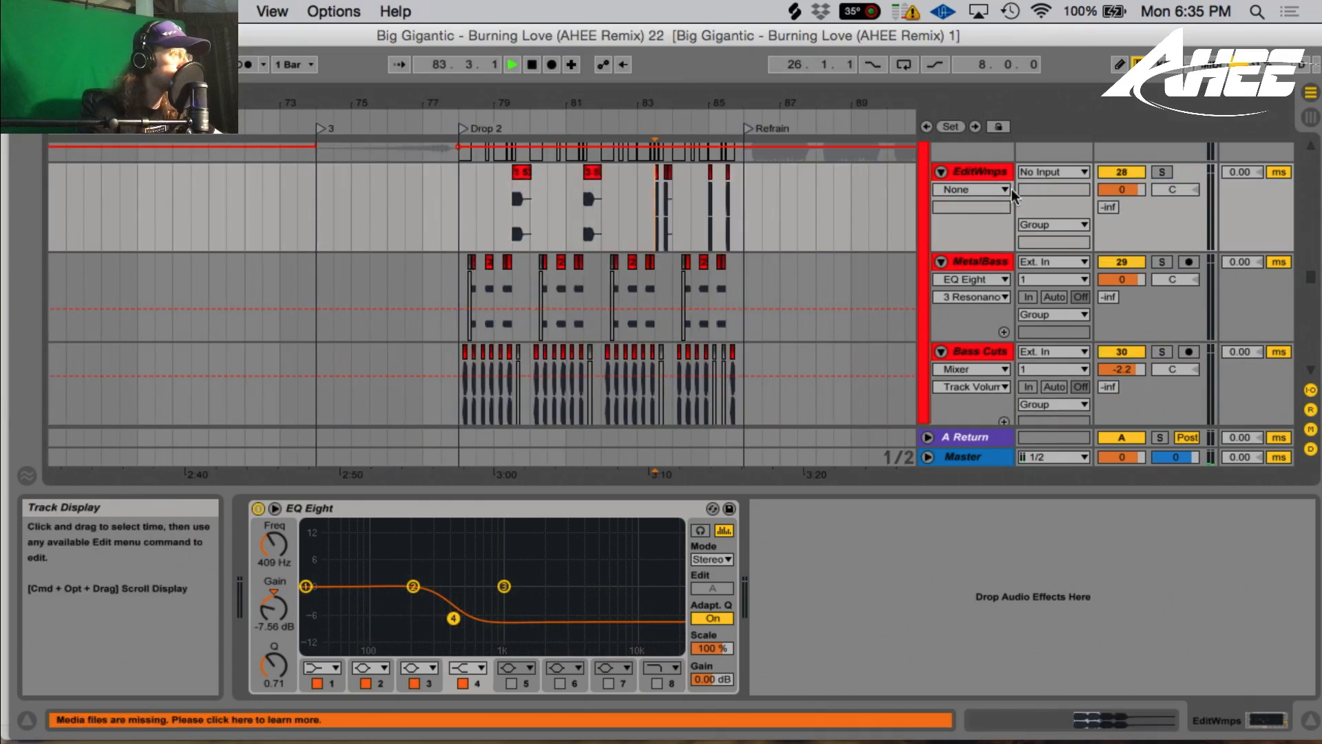
key(space)
scroll(636, 254, down, 5)
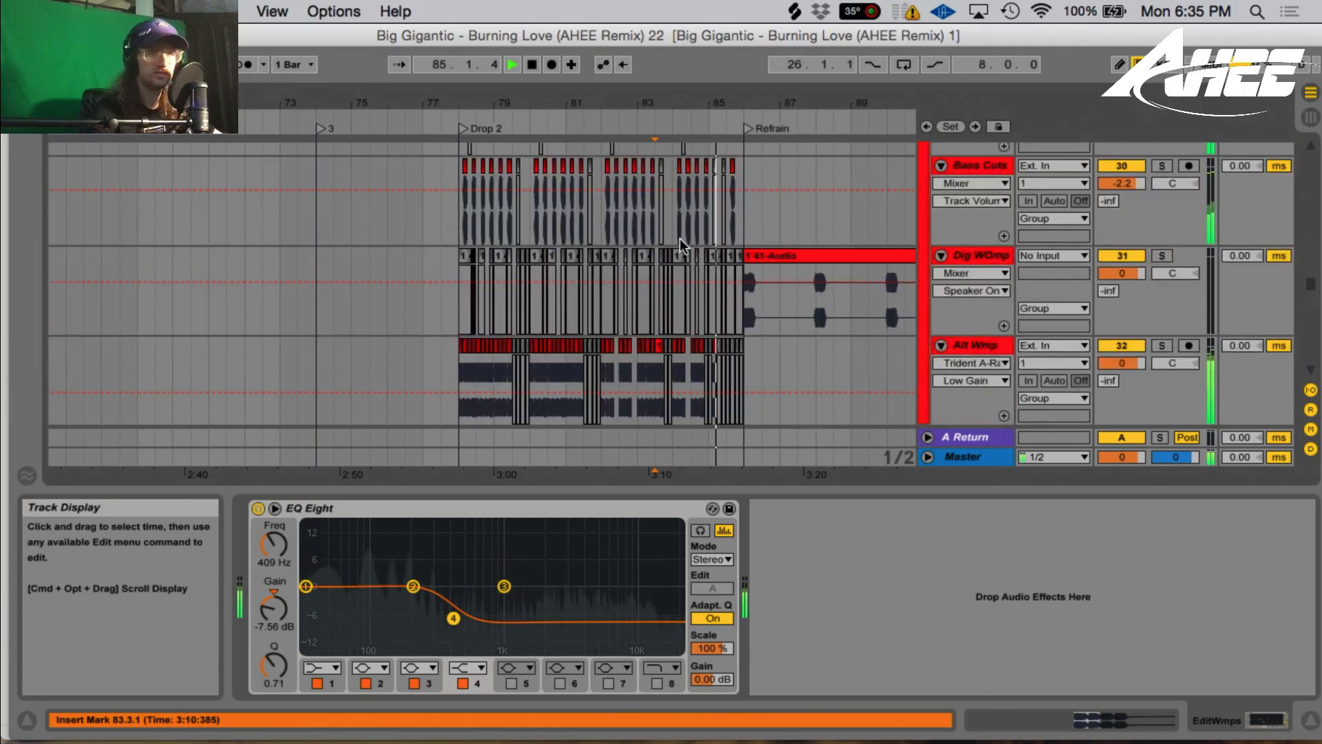
drag(763, 105, 596, 108)
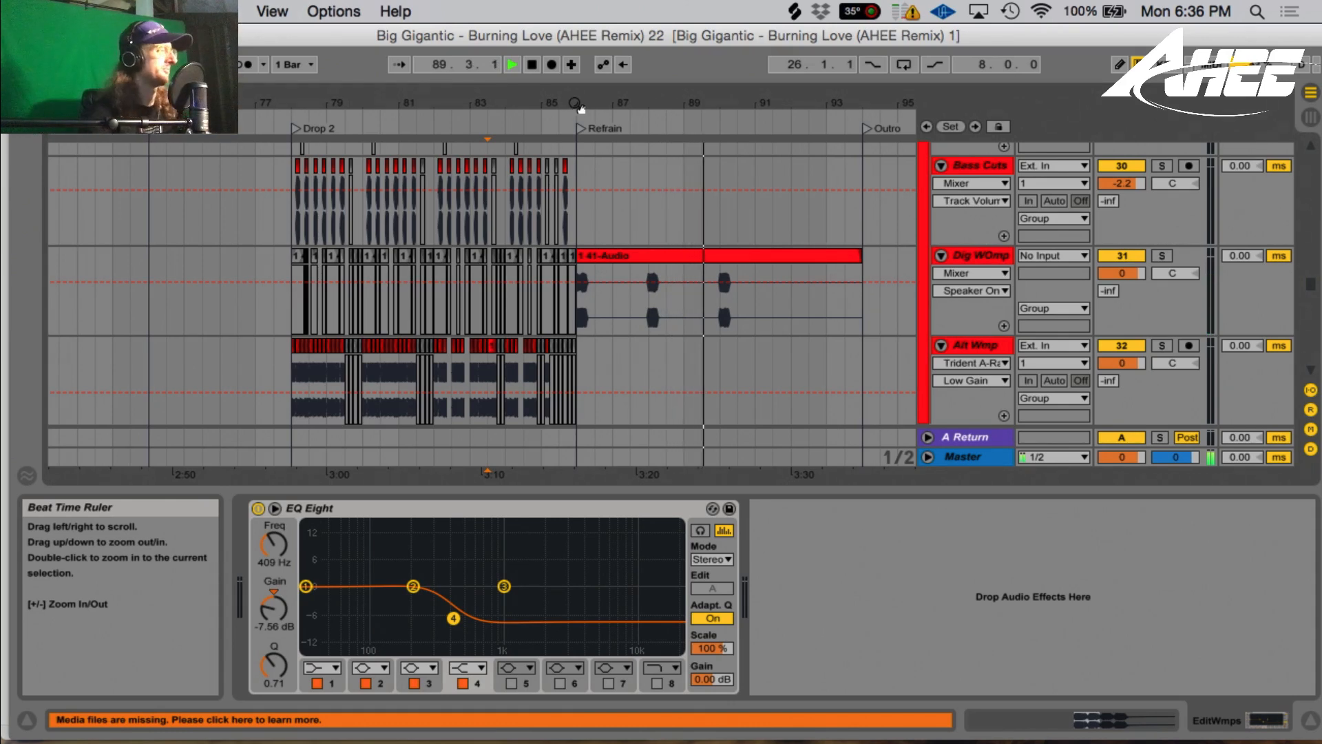
key(space)
- Locate the Top Reese clips in the Outro and play the arrangement from 94.1.1
scroll(682, 303, up, 5)
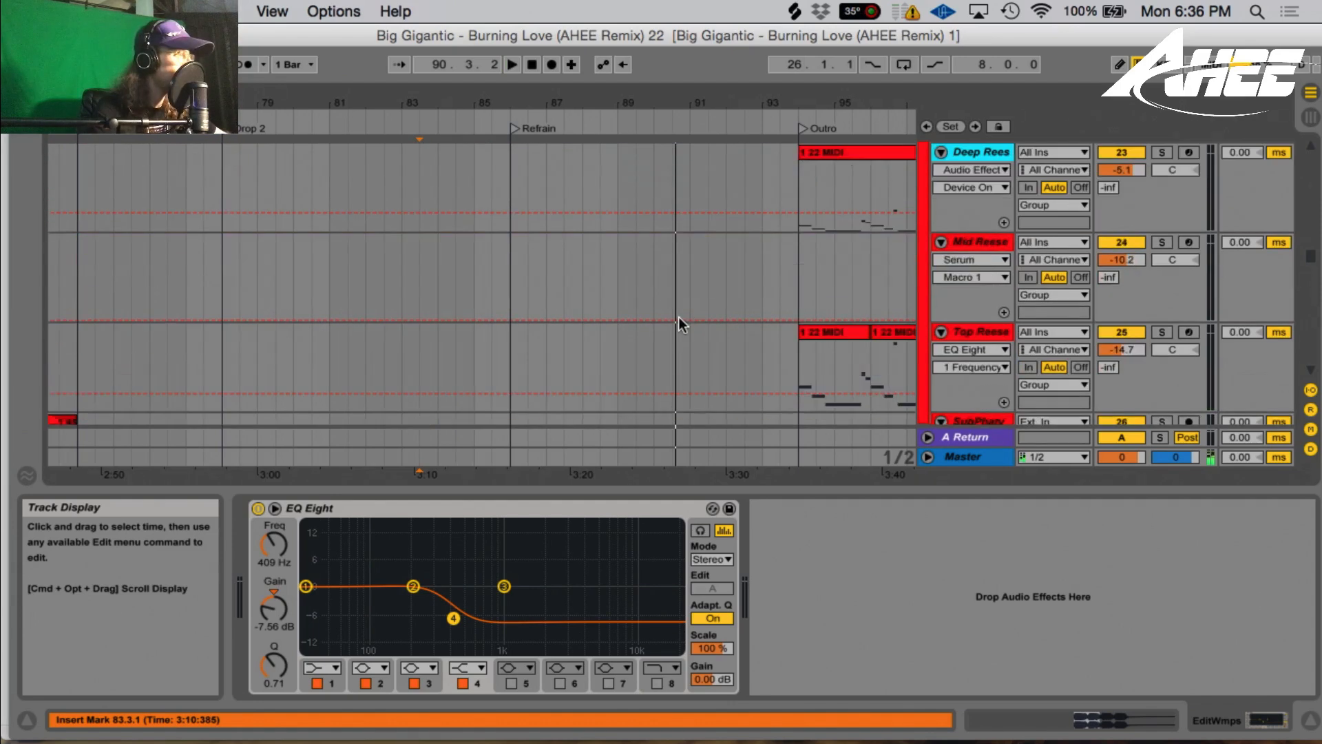
scroll(679, 317, up, 8)
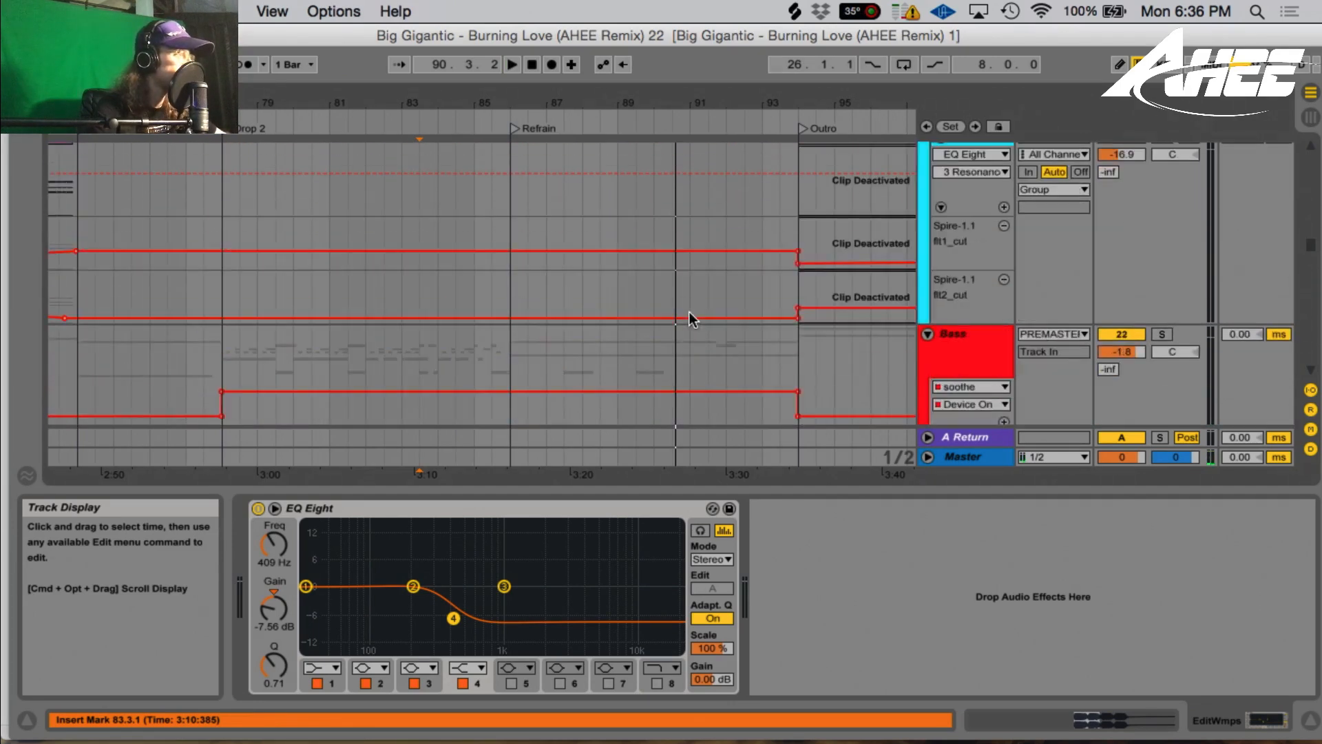
scroll(688, 318, up, 4)
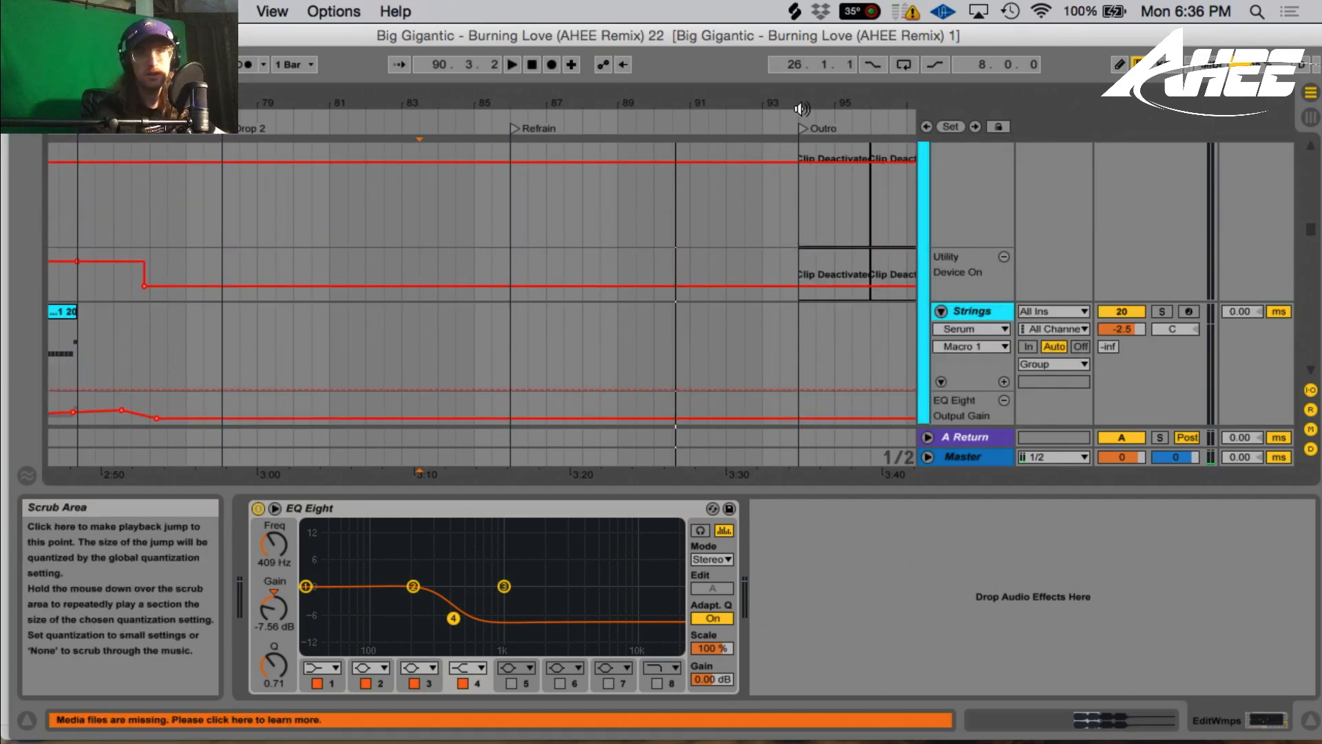
drag(801, 102, 651, 97)
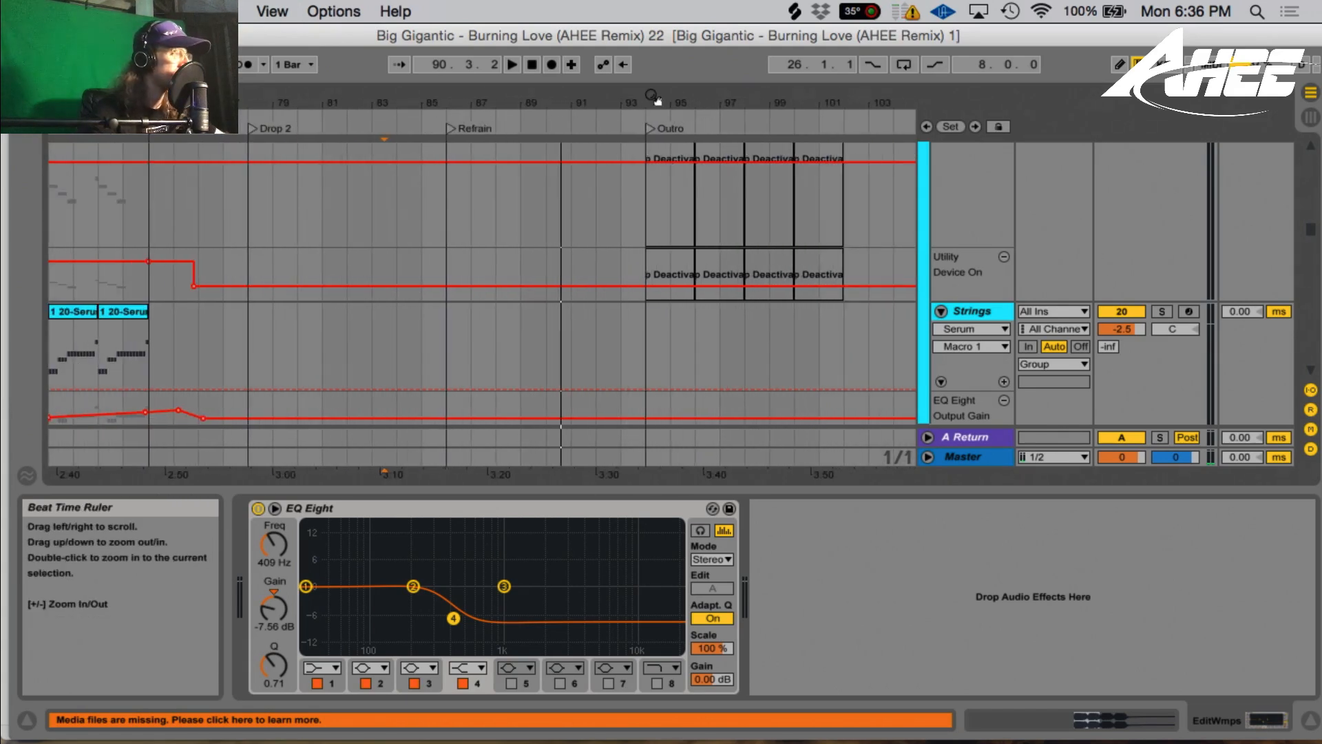
scroll(639, 295, down, 1)
scroll(640, 296, down, 8)
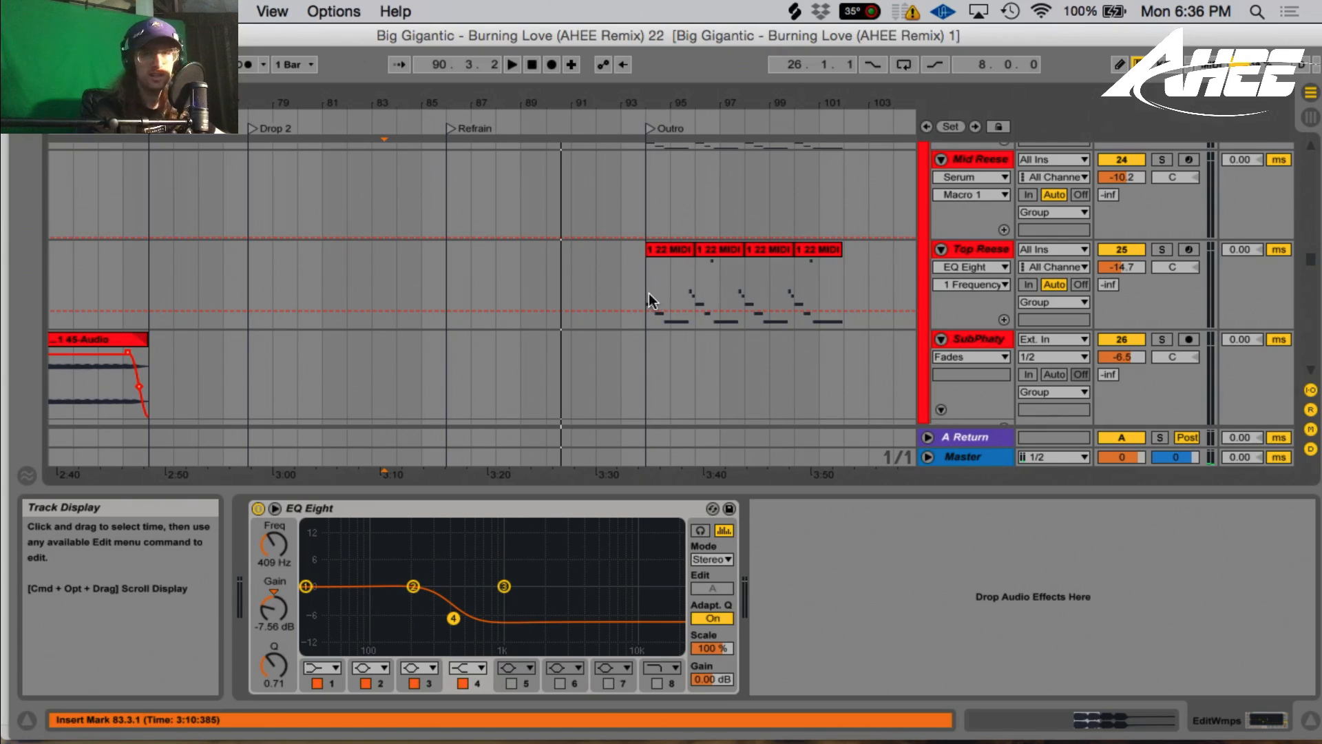
click(649, 292)
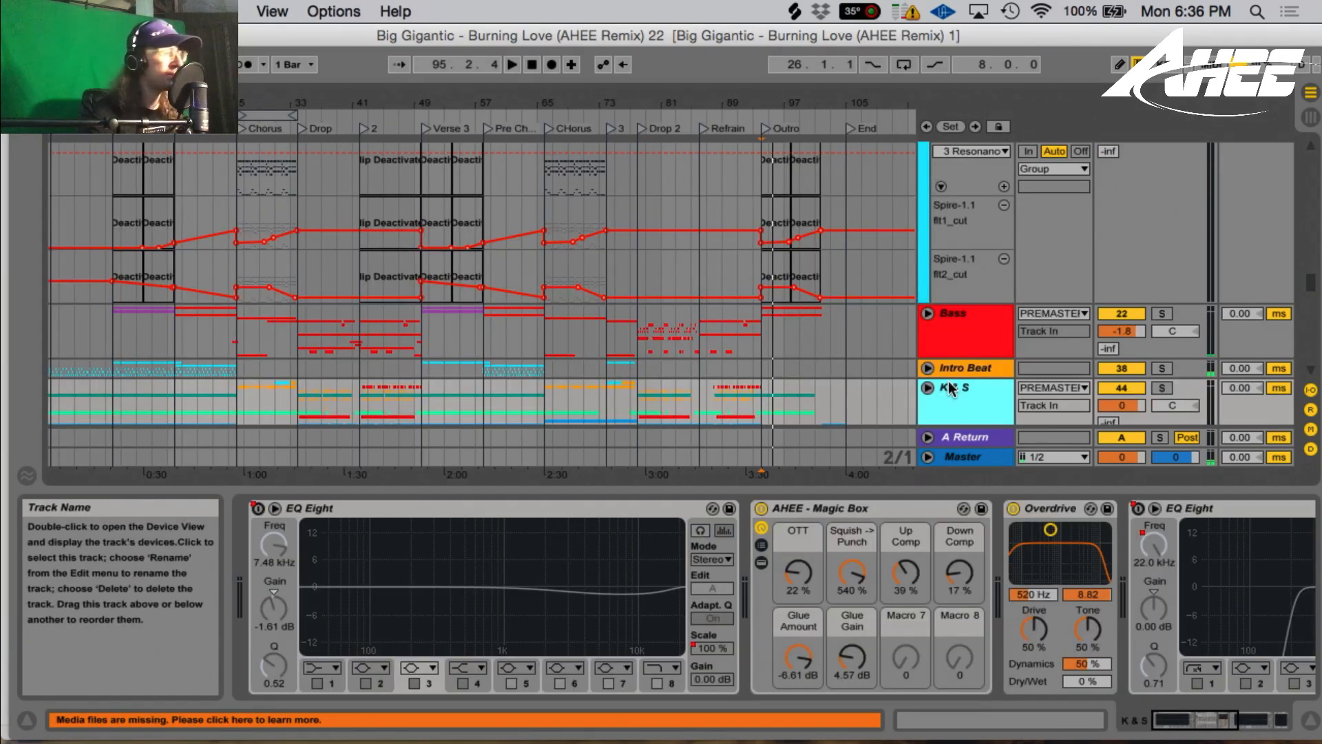
- Solo the K & S group and play it from the start of the first Drop at 34.1.1
scroll(956, 386, down, 1)
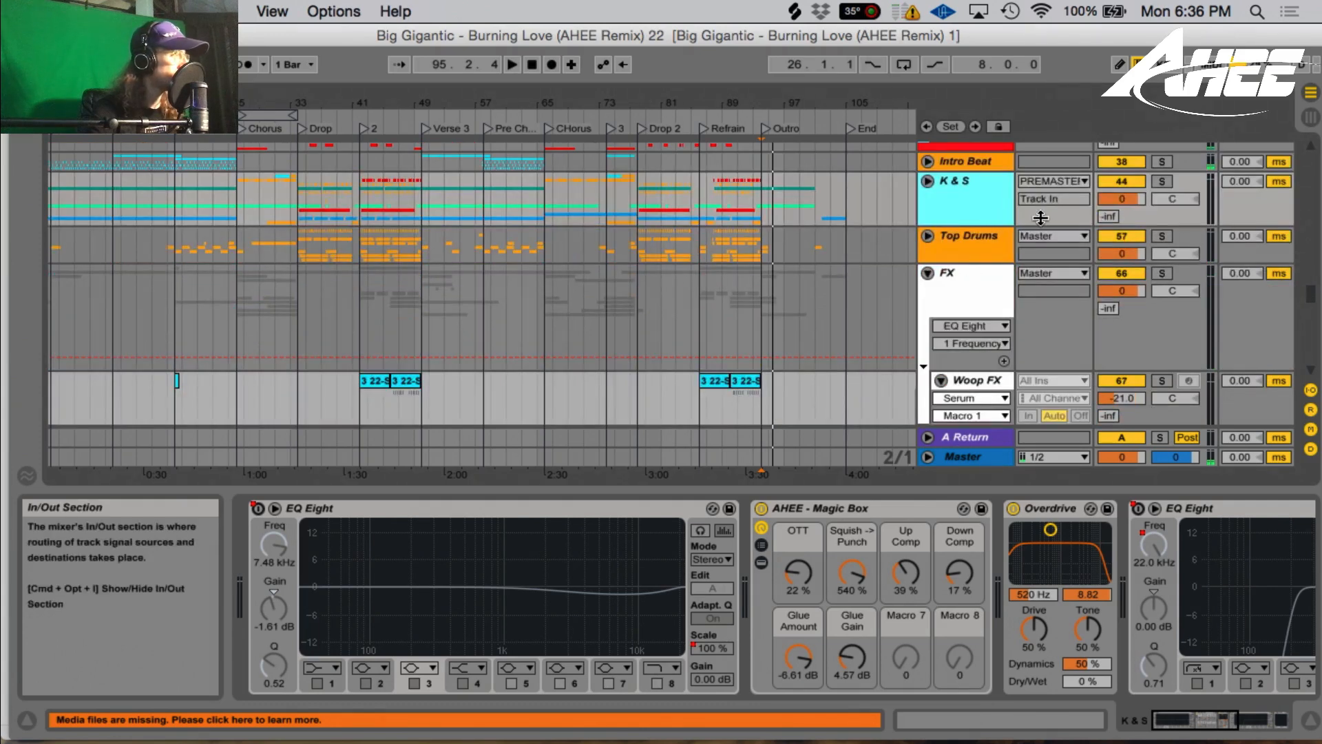
click(1162, 181)
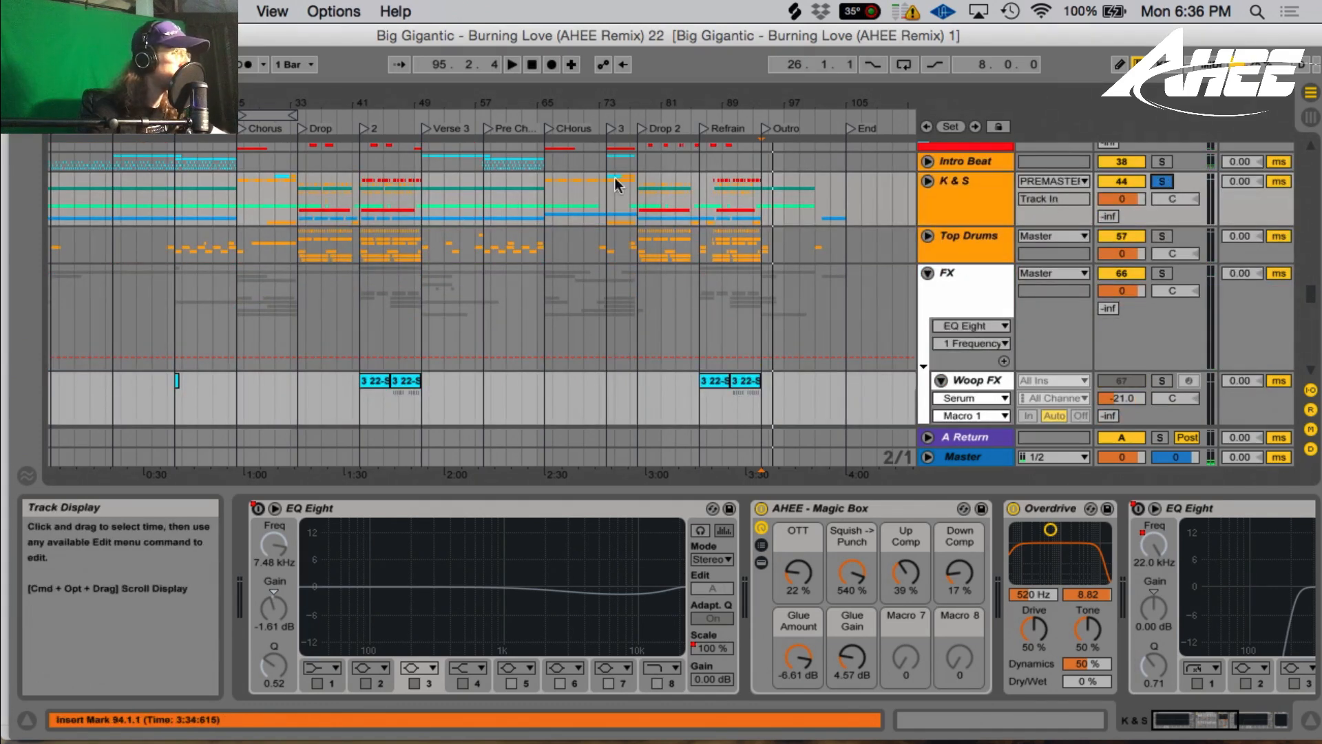
click(298, 205)
key(space)
- Compare the K & S group's sound with its AHEE - Magic Box rack off and on
click(953, 204)
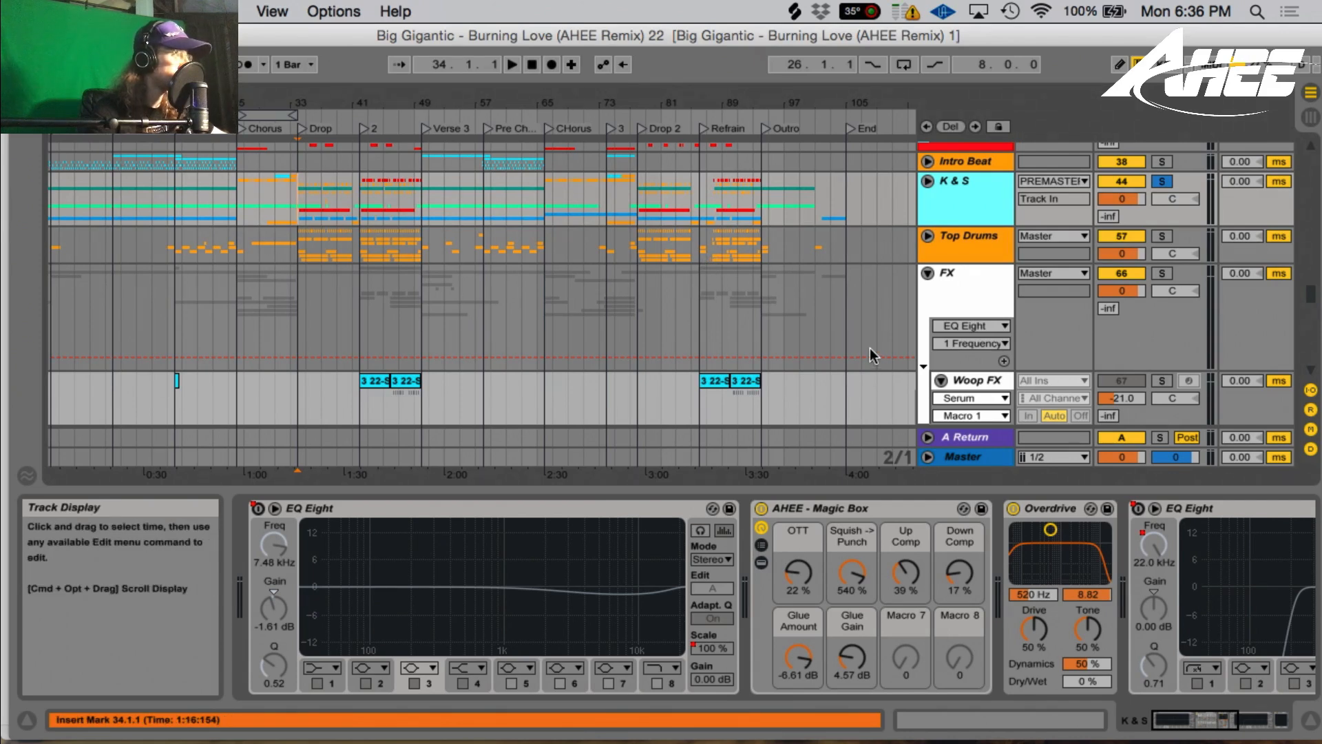
click(761, 510)
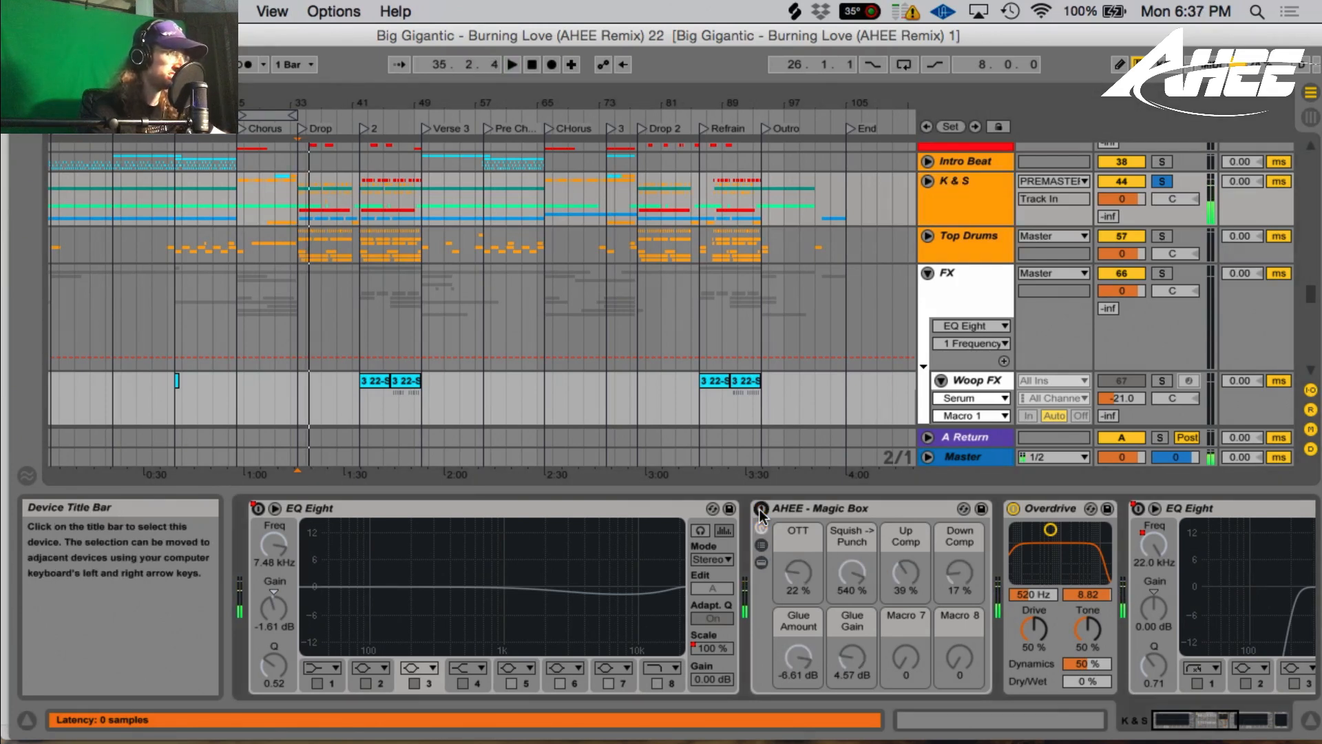
key(space)
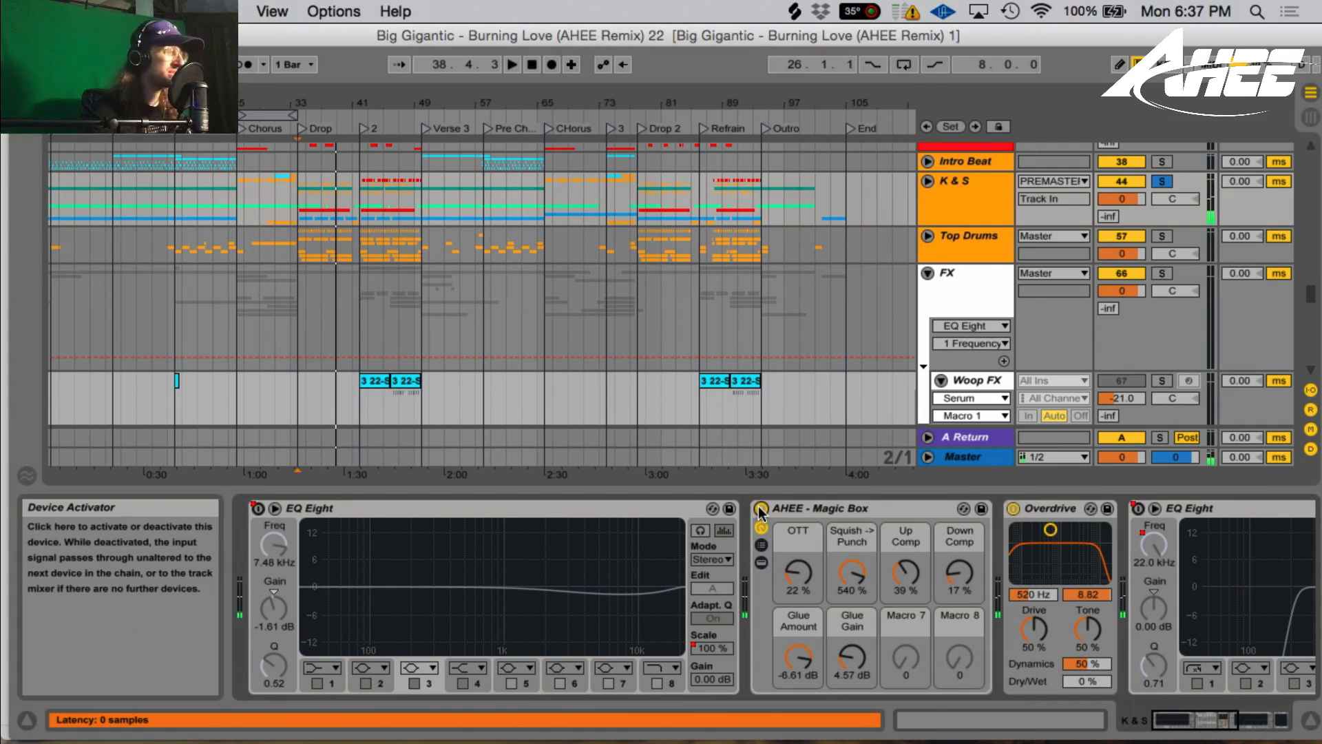
- Show the soloed Sax Solo track's devices at the Refrain and toggle its AHEE's Stereo Control rack
scroll(695, 366, down, 3)
click(706, 370)
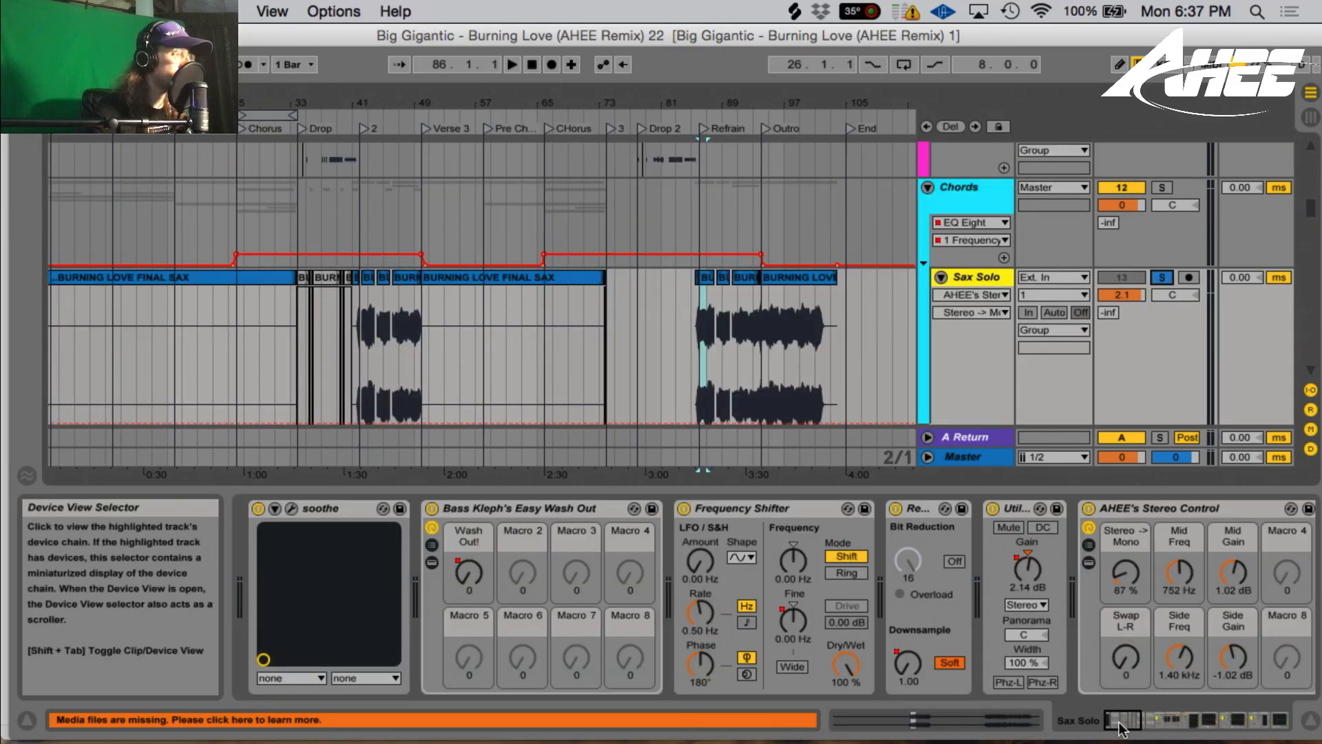
click(1120, 723)
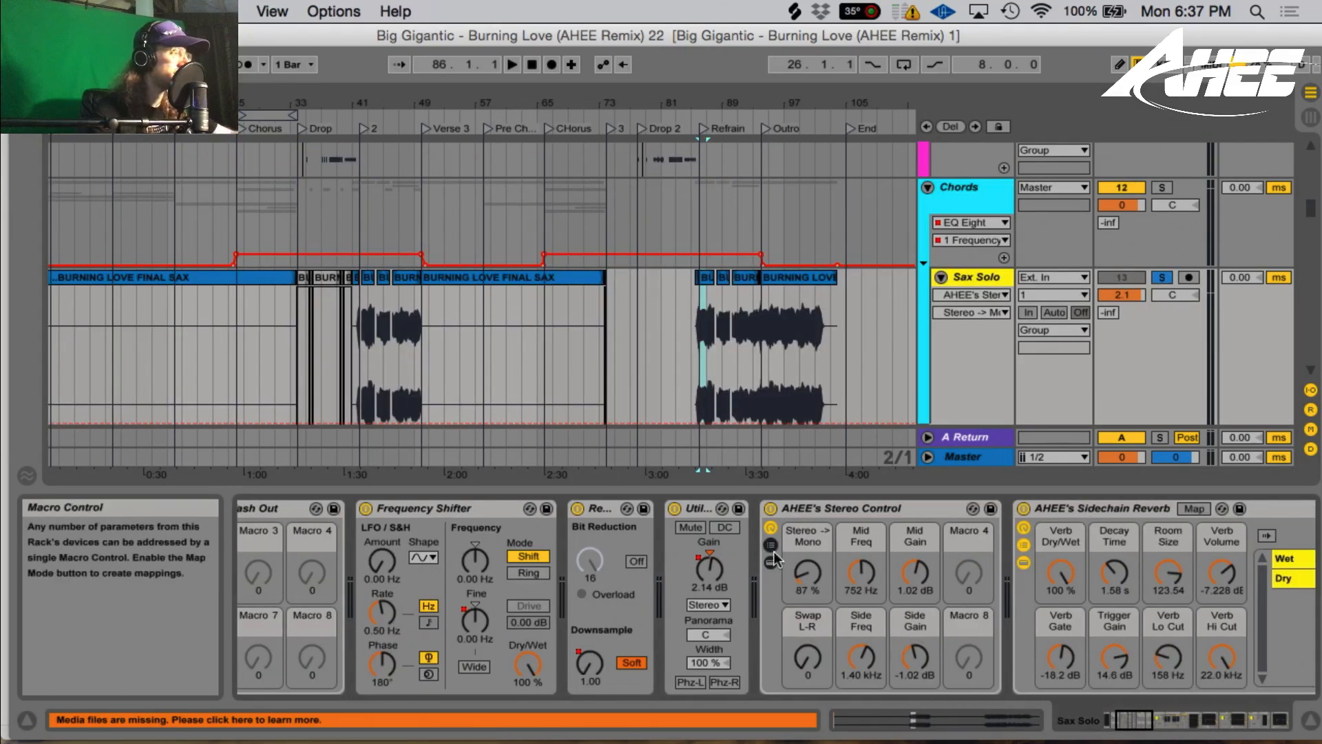
click(770, 509)
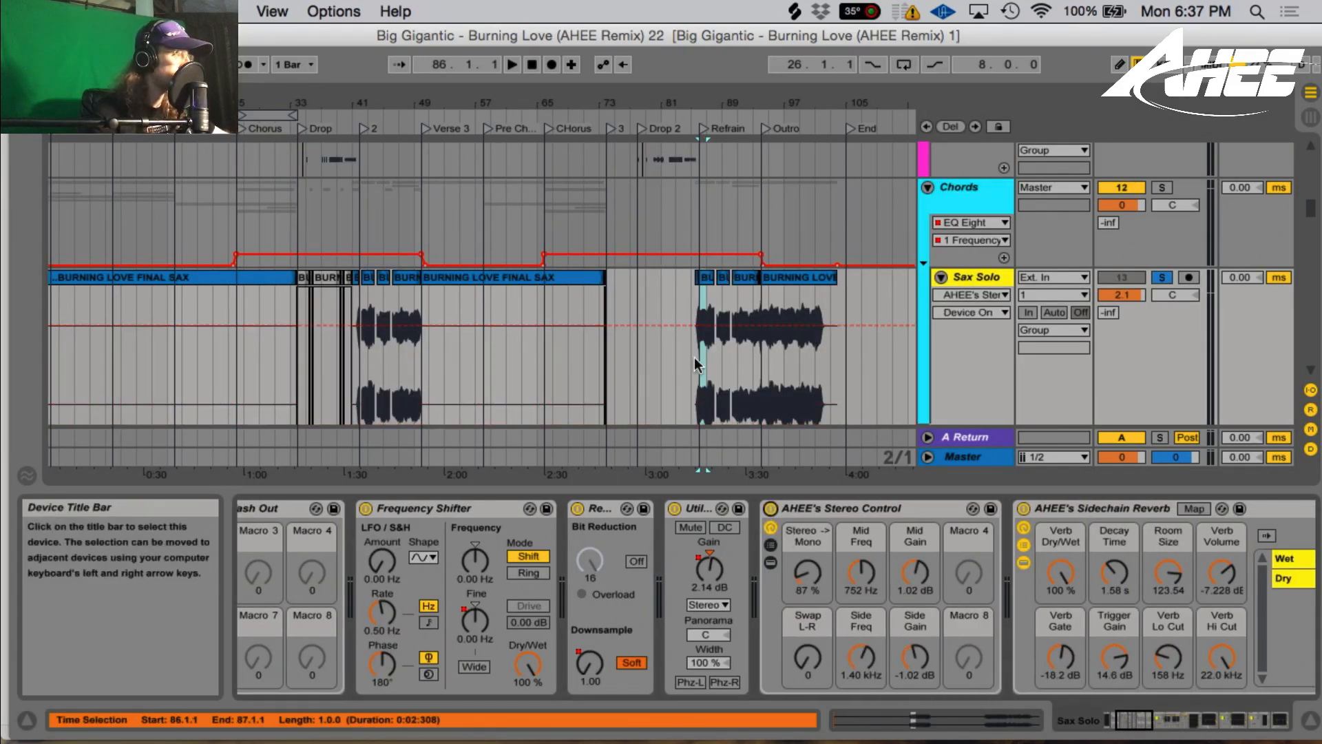
- Play the soloed Sax Solo track from the start of the Refrain at 86.1.1
click(702, 383)
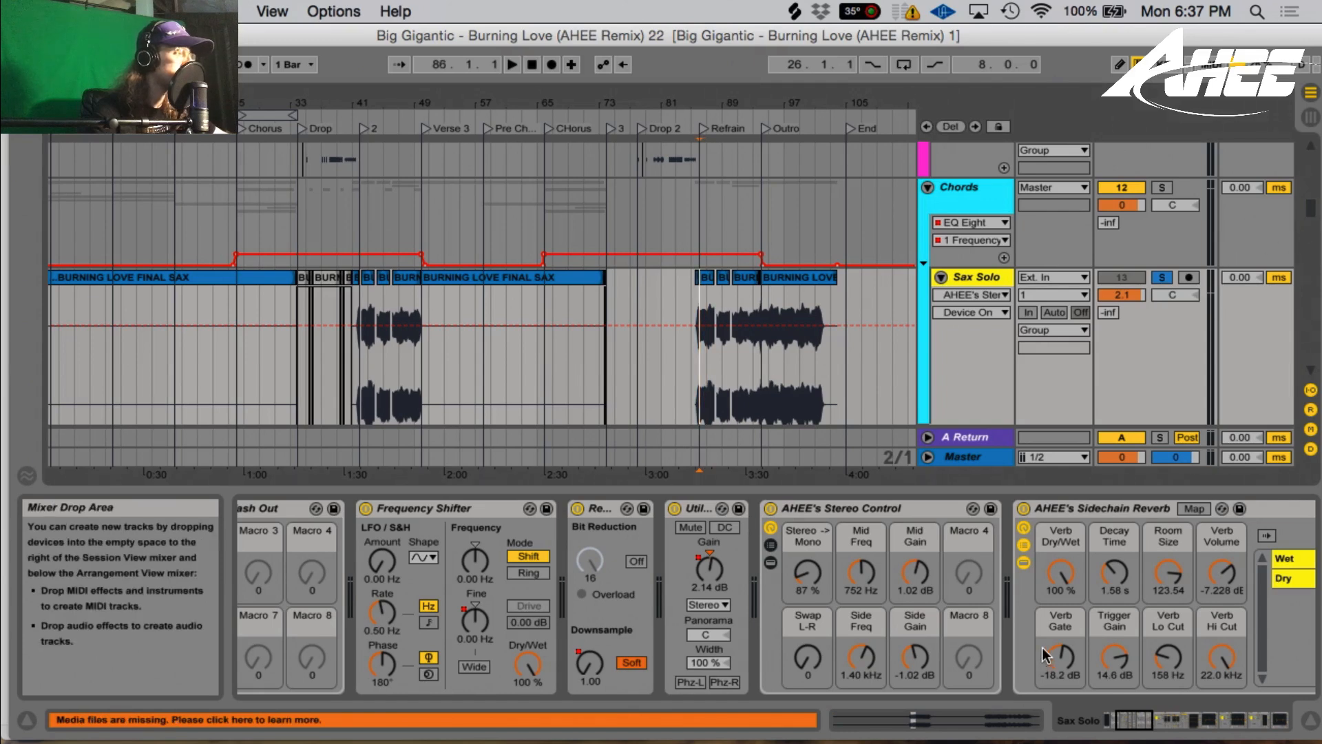
scroll(788, 328, down, 3)
key(space)
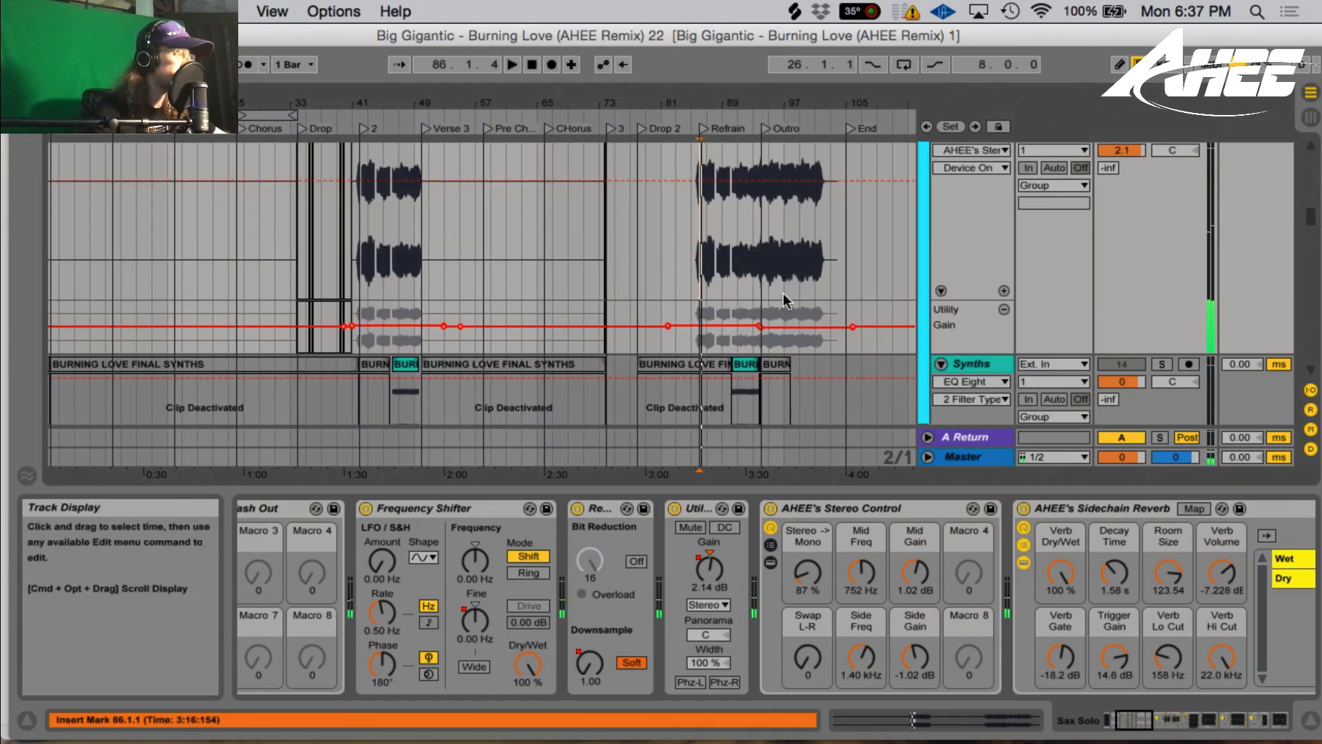
- Select the Horn/String clips in the second Chorus at 66.1.1 and solo their track
scroll(781, 292, down, 2)
click(740, 261)
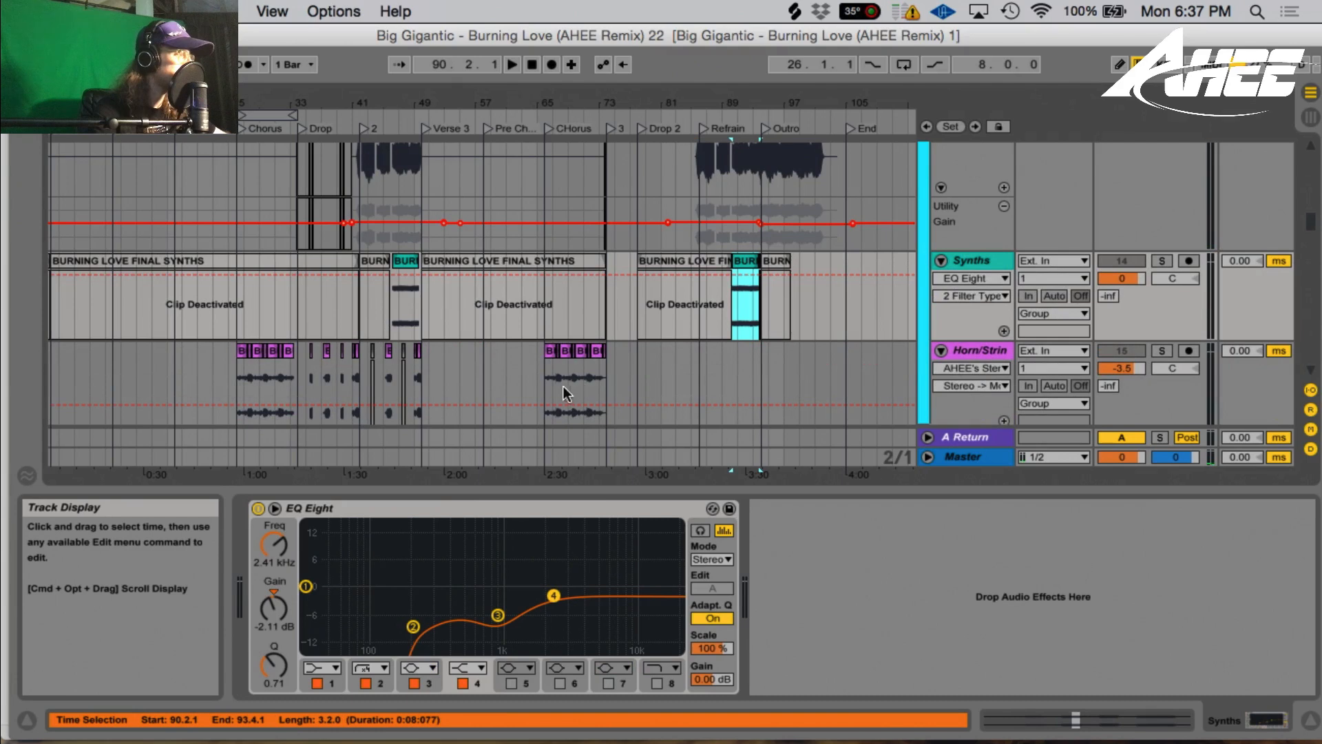
drag(560, 386, 605, 376)
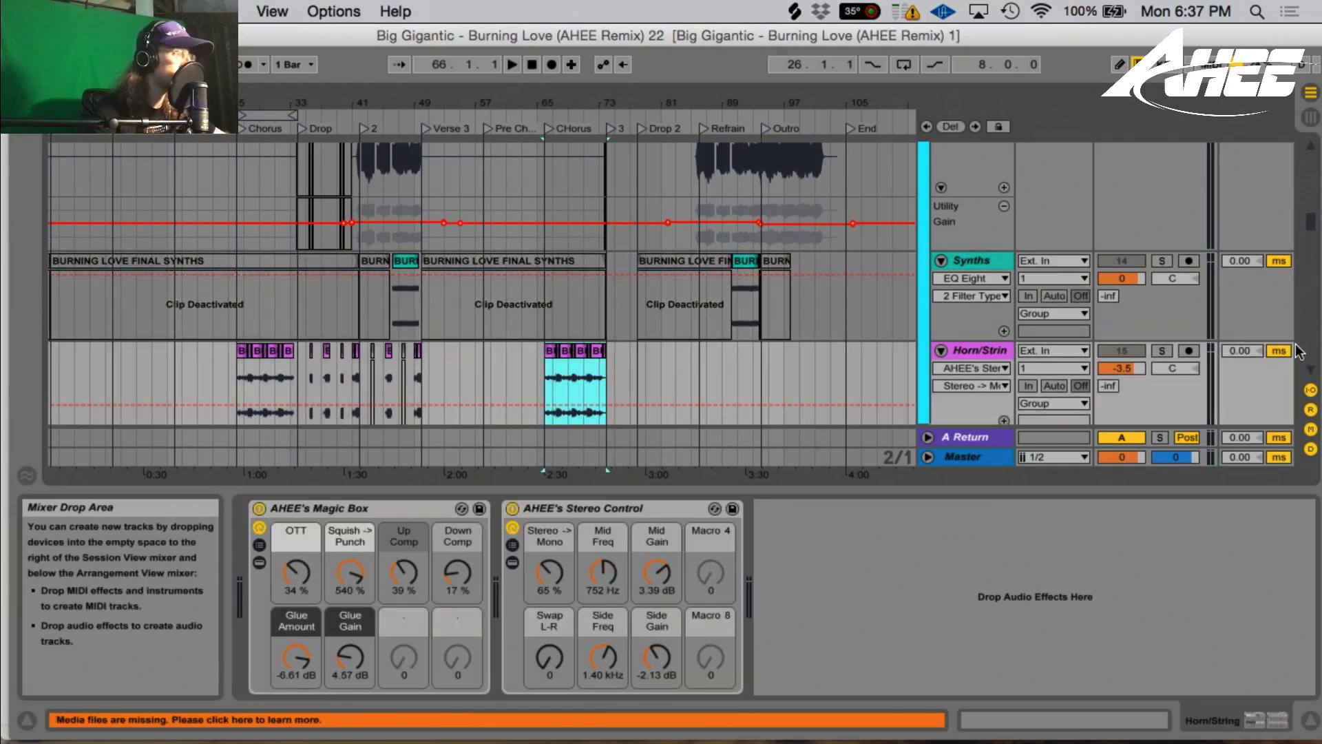
click(1164, 351)
drag(602, 104, 653, 271)
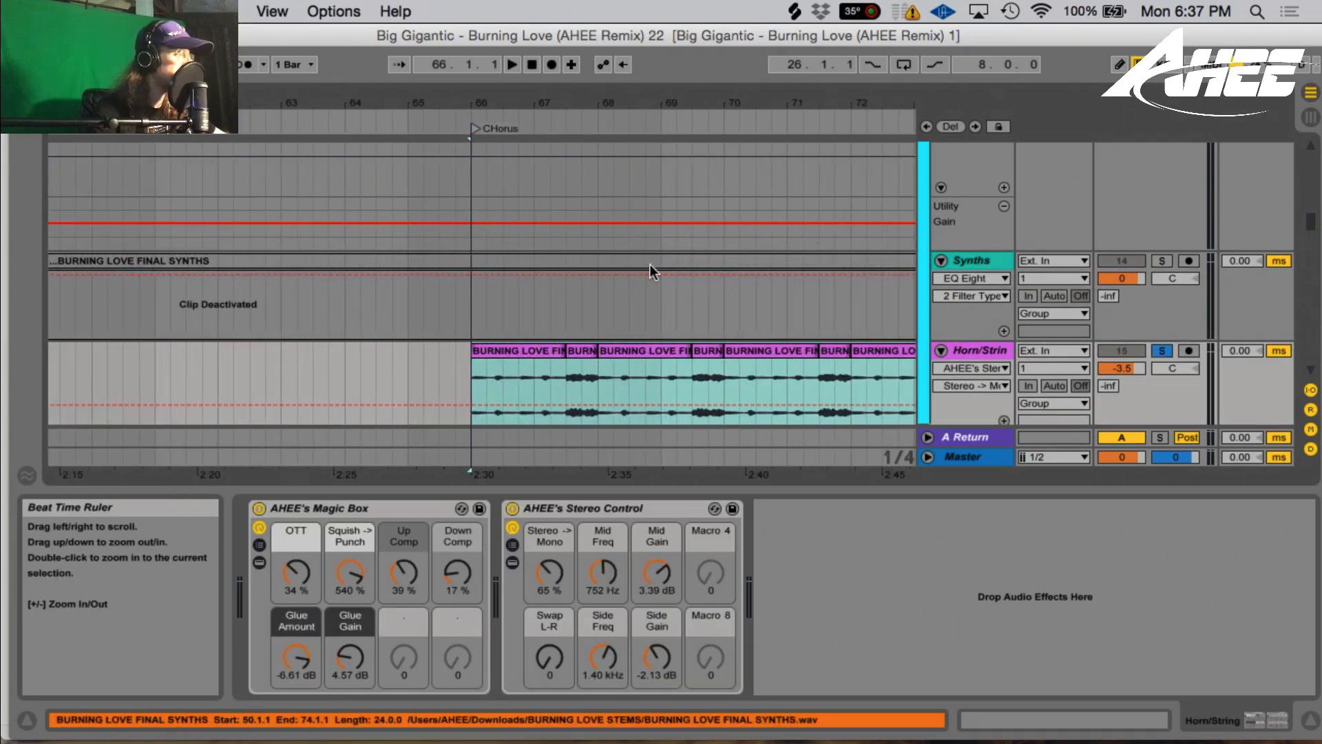
- Open the SPAN analyzer on the Master track and reposition its window
click(955, 459)
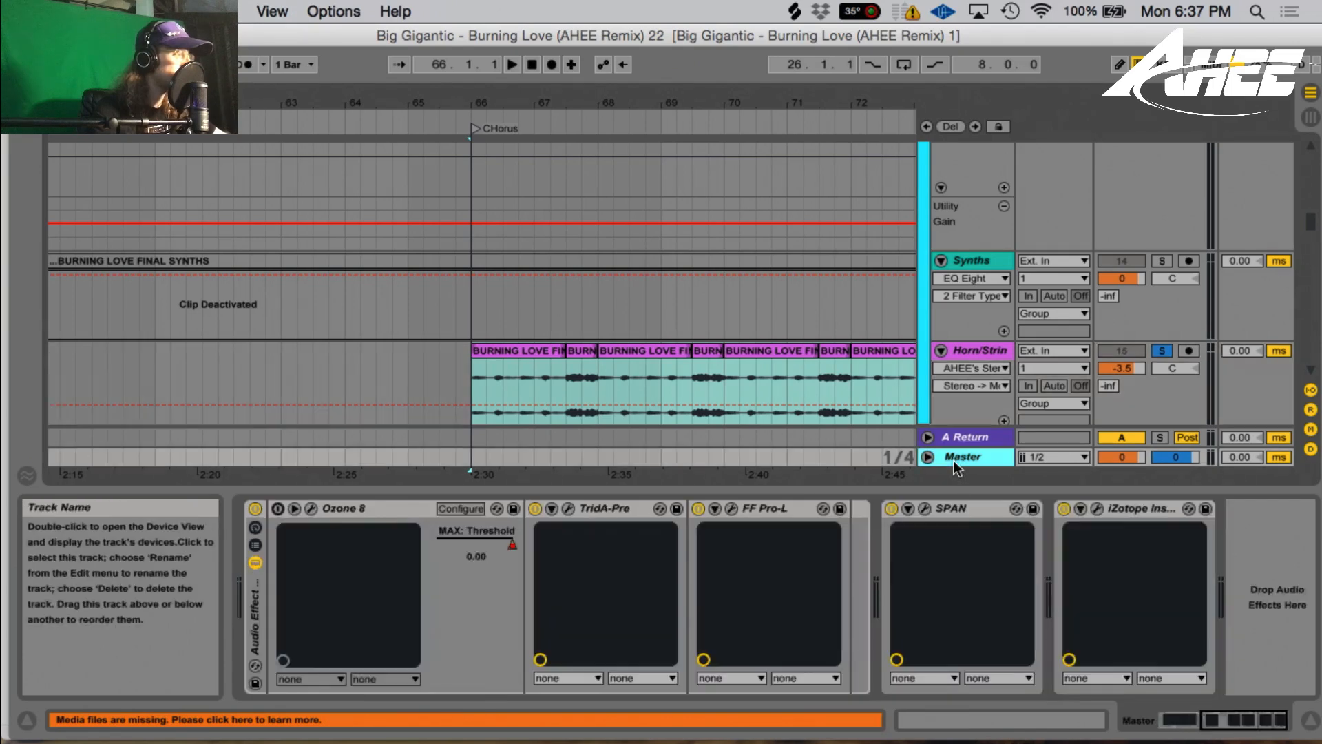
click(1097, 508)
click(705, 253)
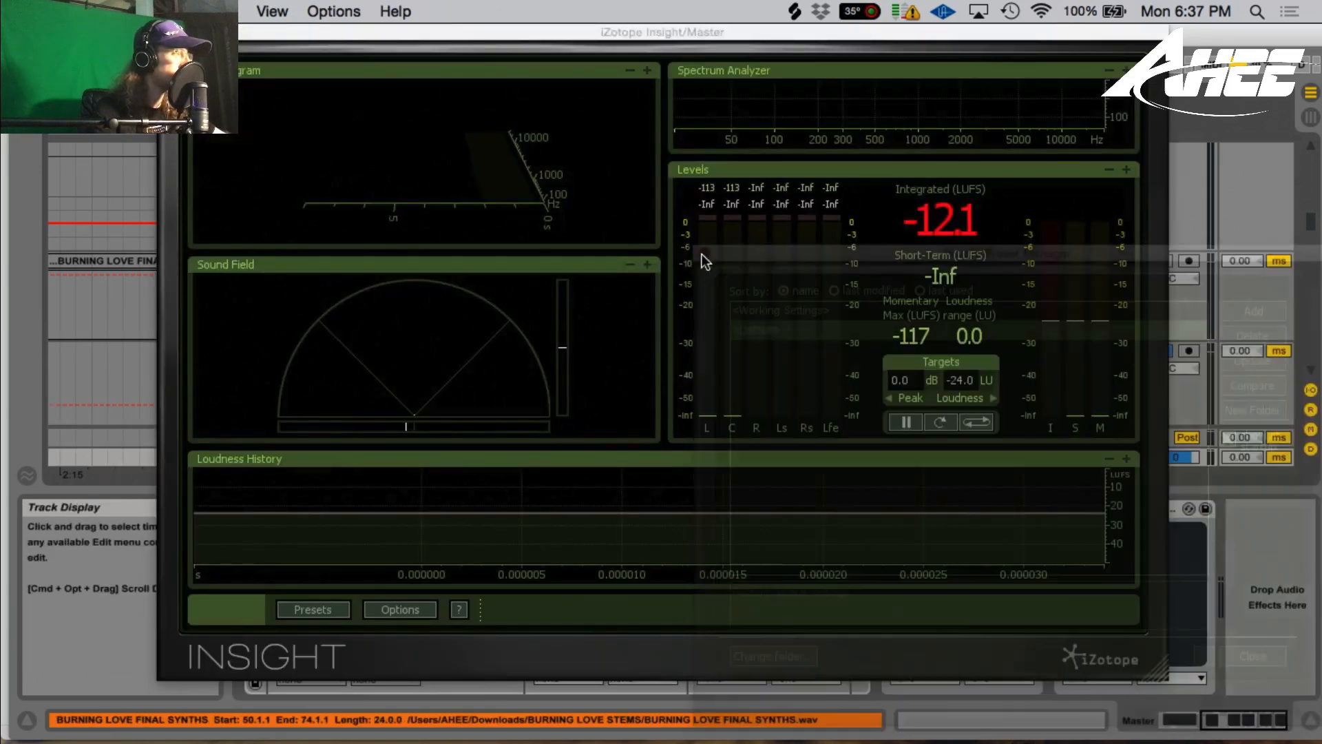
click(168, 32)
click(923, 510)
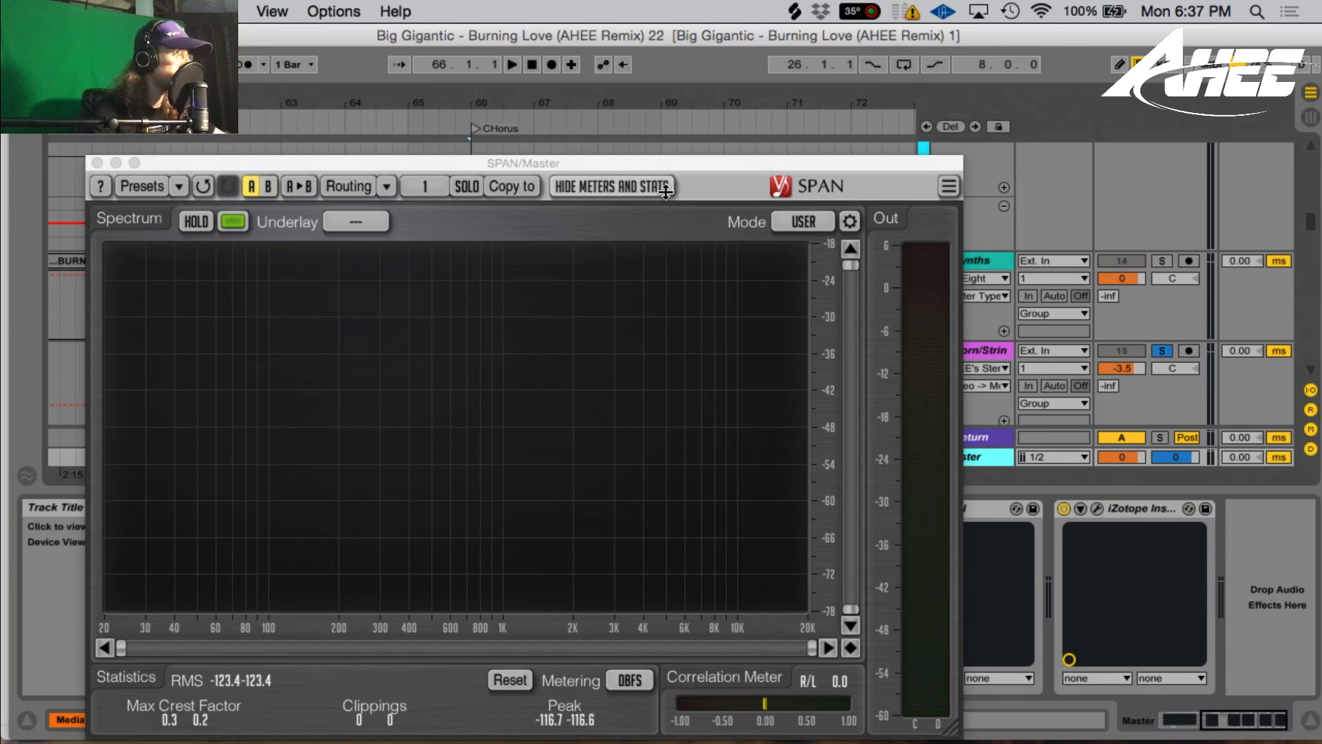
drag(672, 167, 719, 638)
- Turn off AHEE's Stereo Control and AHEE's Magic Box on the Horn/String track
click(961, 354)
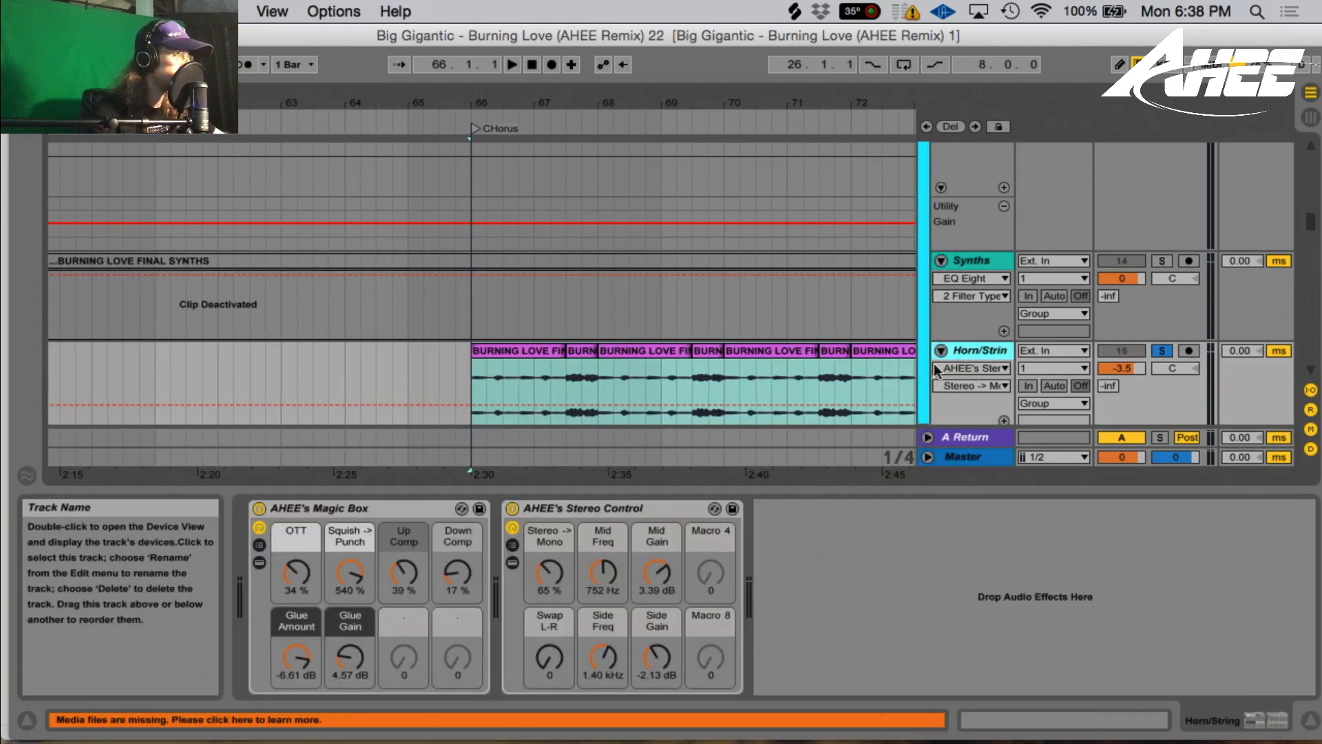
click(512, 509)
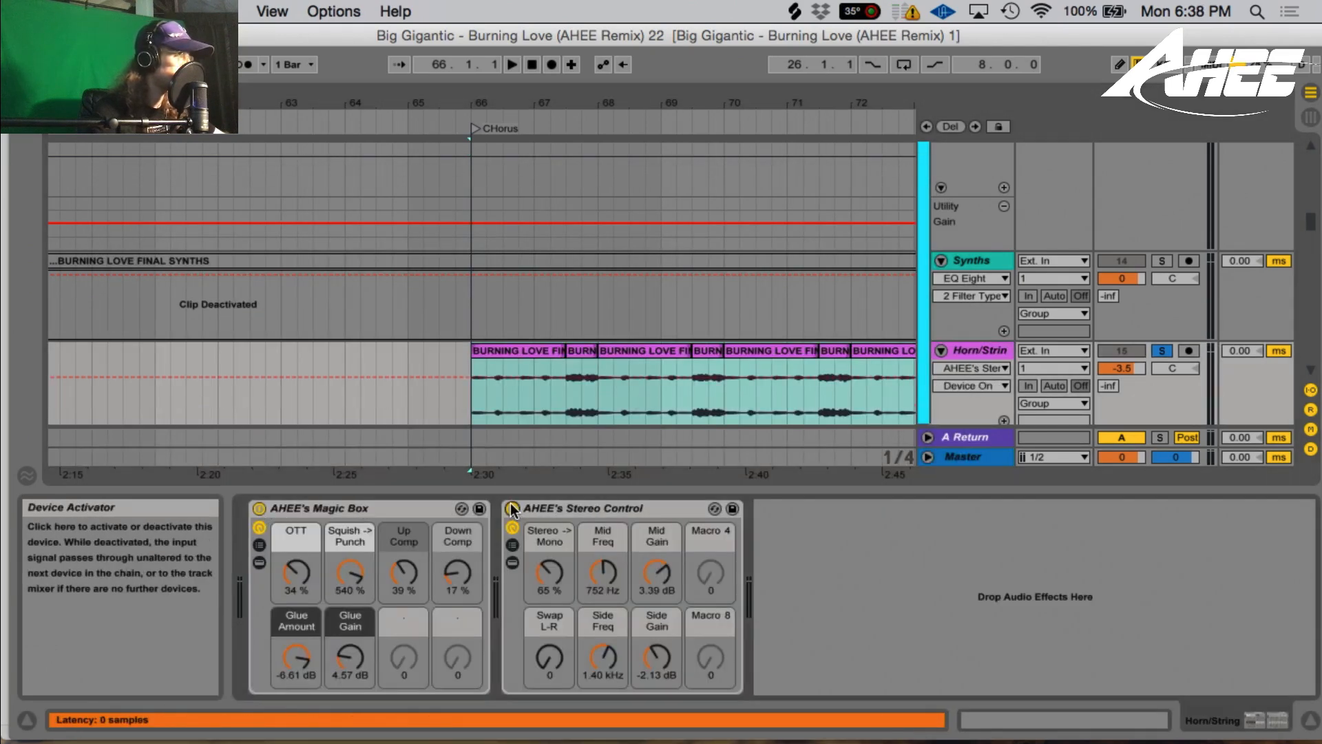
click(259, 509)
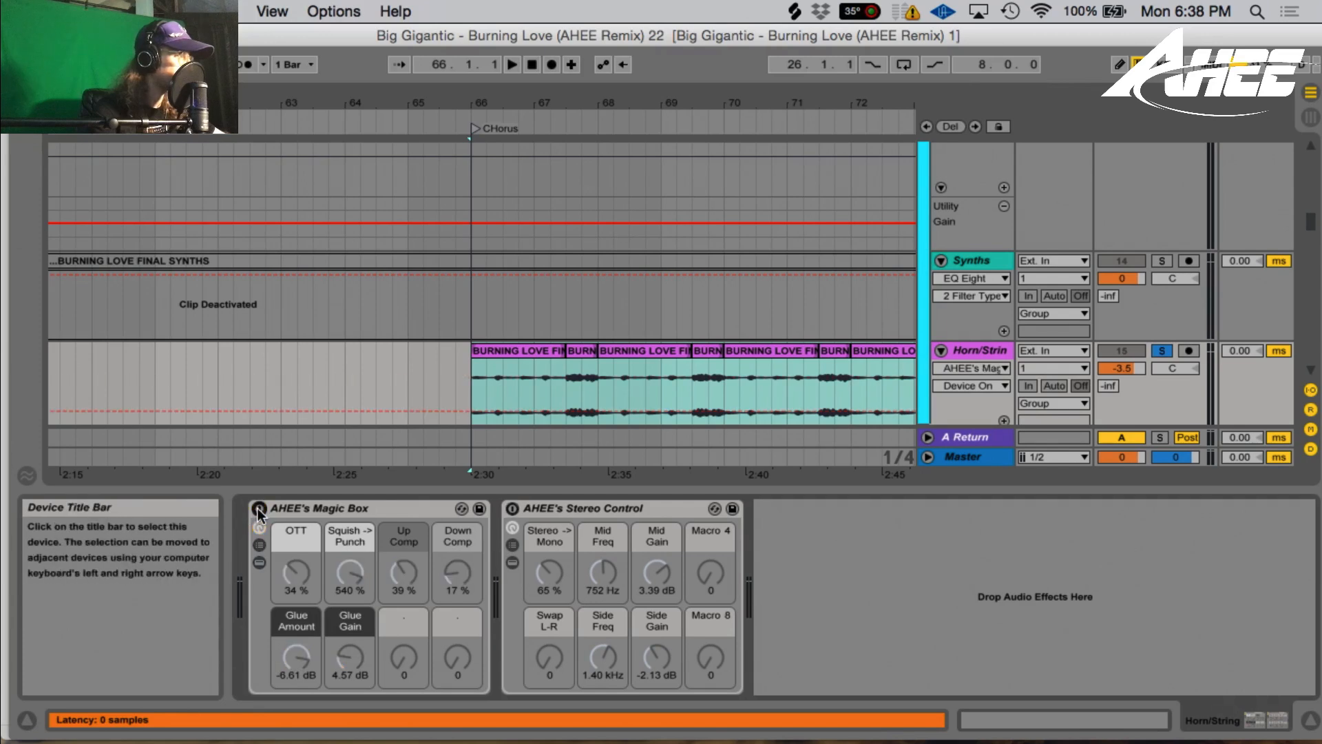
- Play the unprocessed Horn/String track from 66.1.1 and check its stereo correlation in SPAN on the Master
click(473, 379)
key(space)
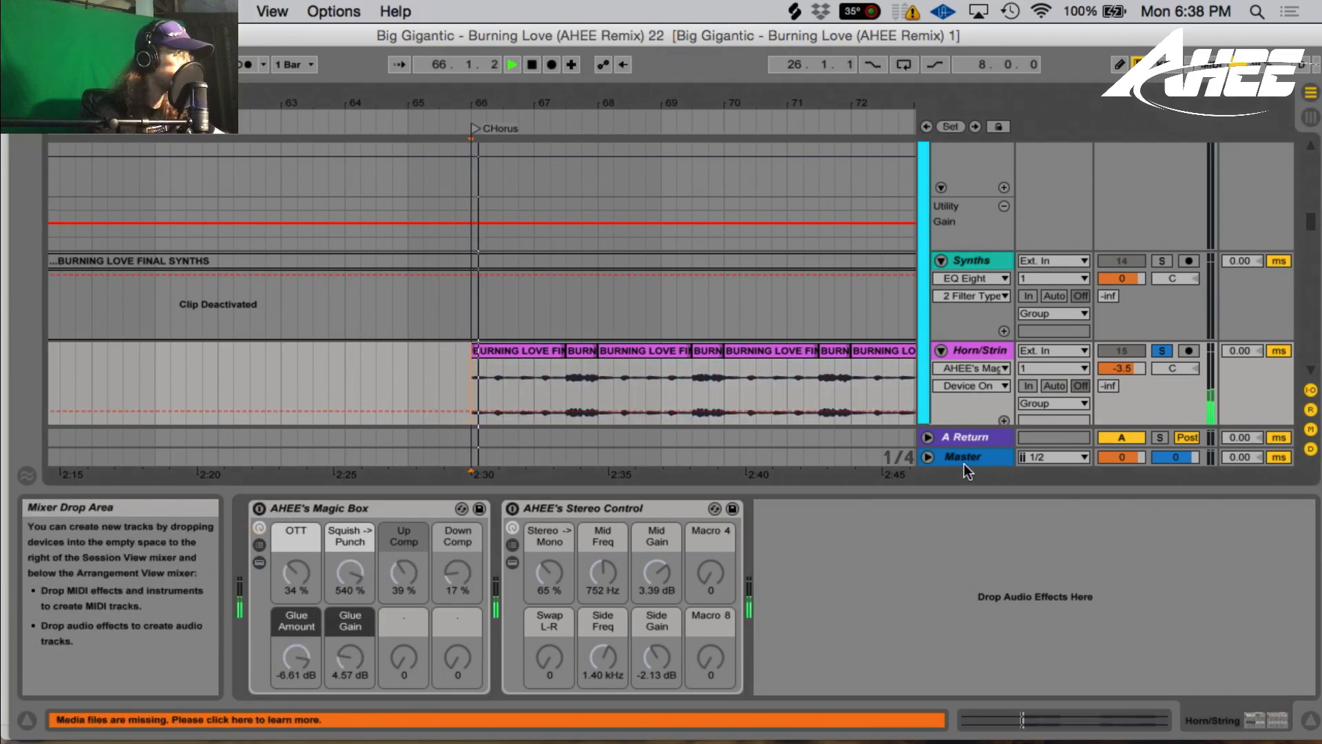
click(964, 457)
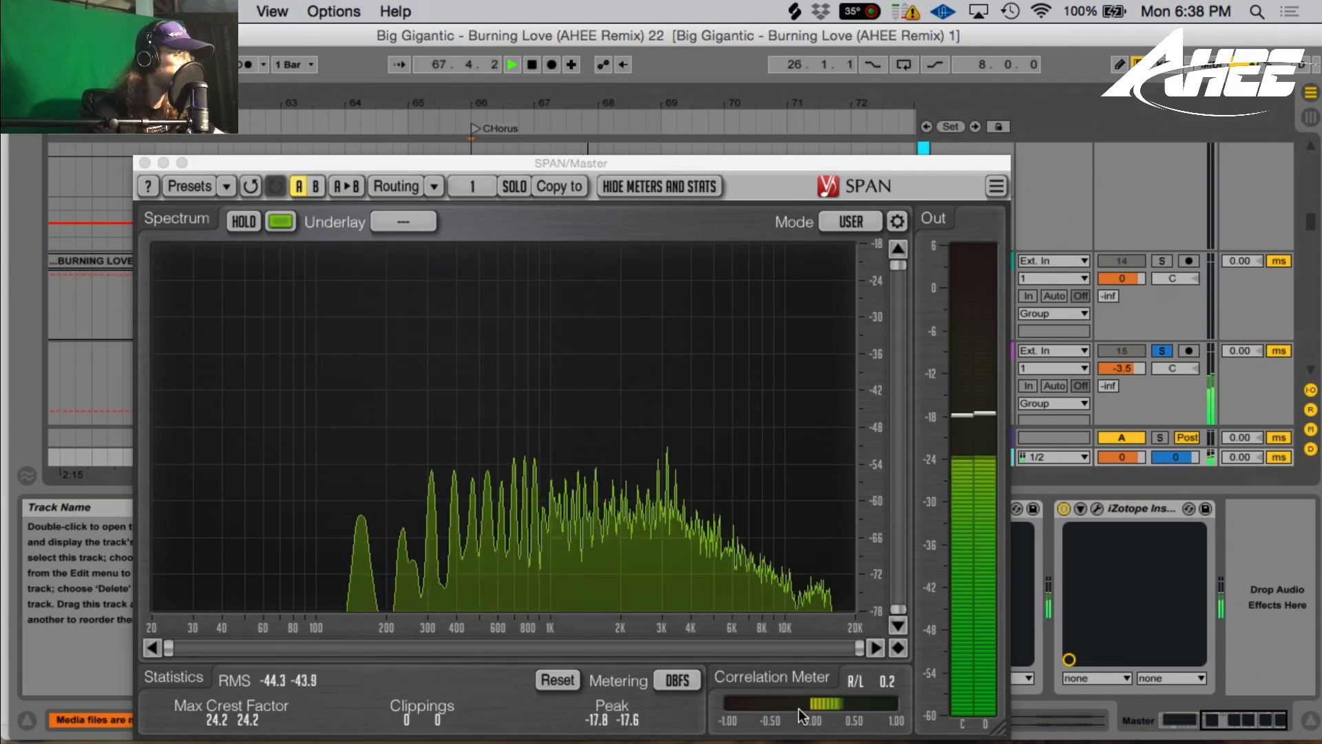
key(space)
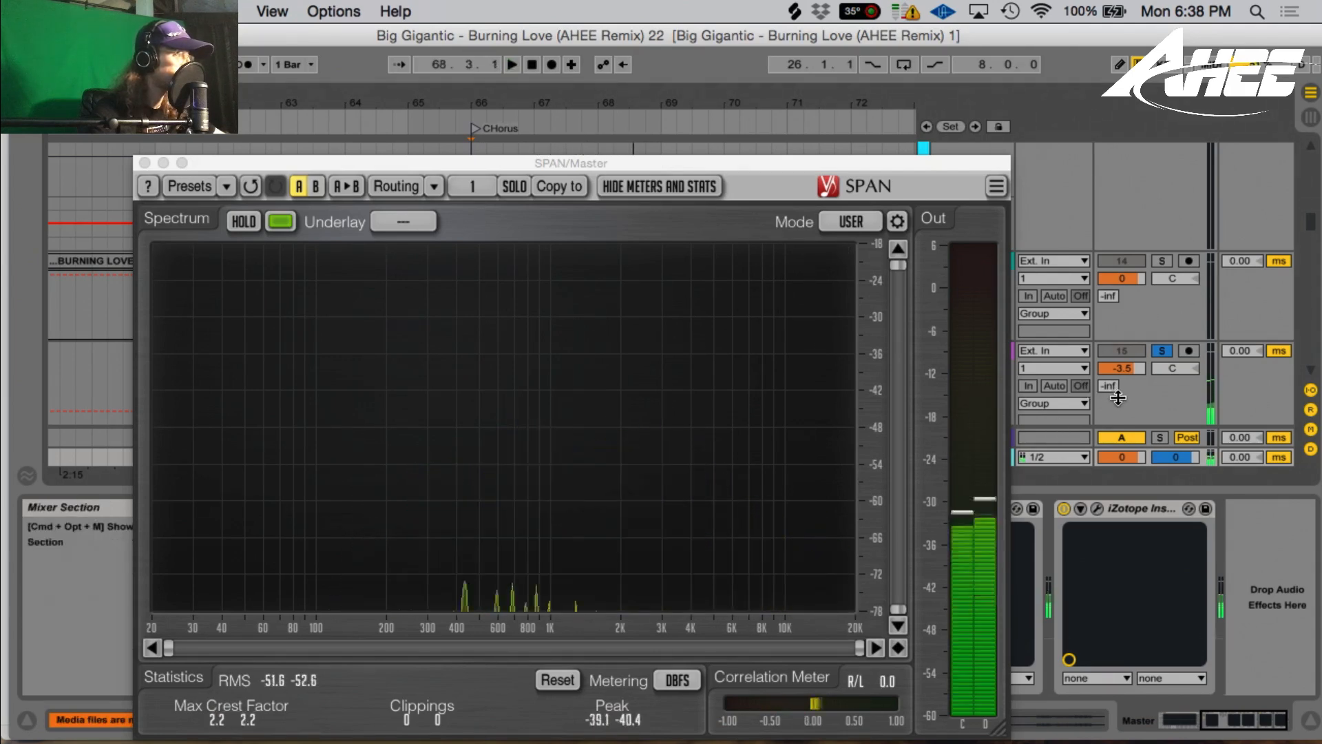
- Turn AHEE's Magic Box and AHEE's Stereo Control back on for the Horn/String track
click(1117, 396)
click(259, 508)
click(513, 508)
- Play the processed Horn/String track, check its stereo correlation in SPAN on the Master, and close the analyzer
click(969, 457)
key(space)
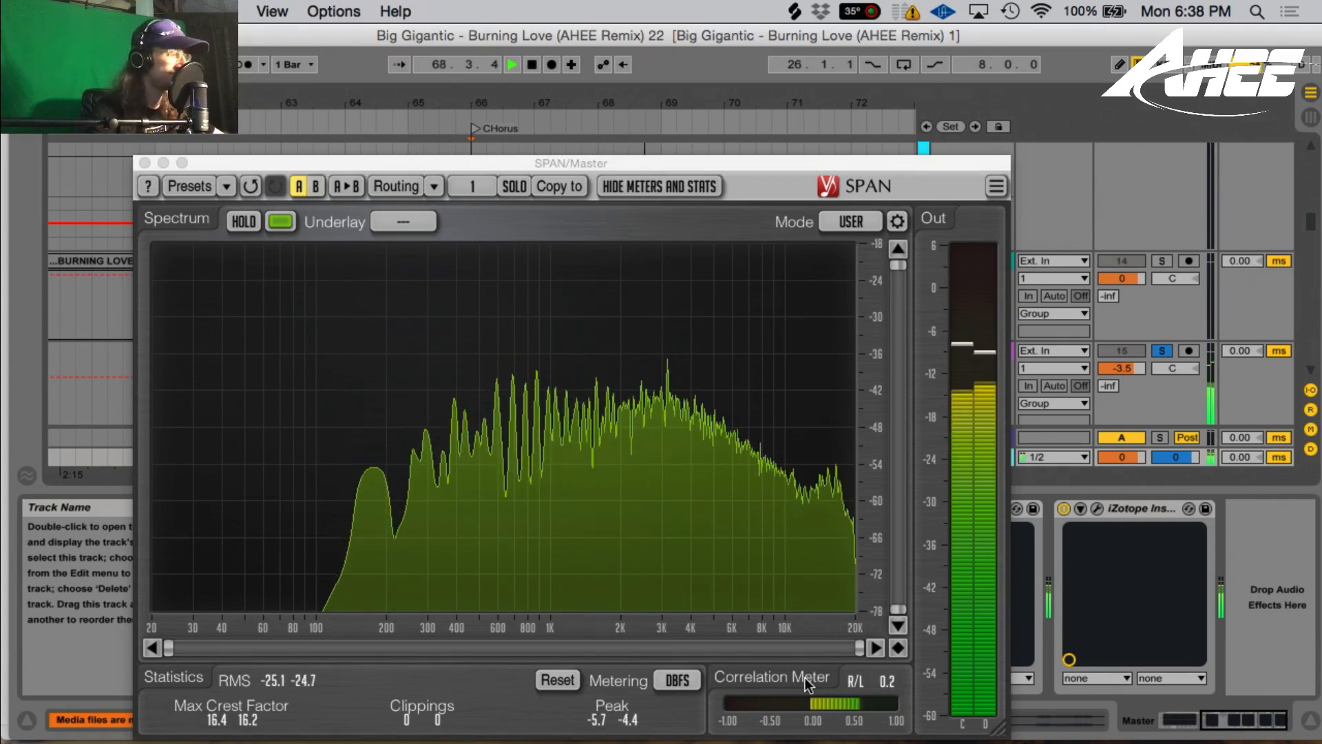
key(space)
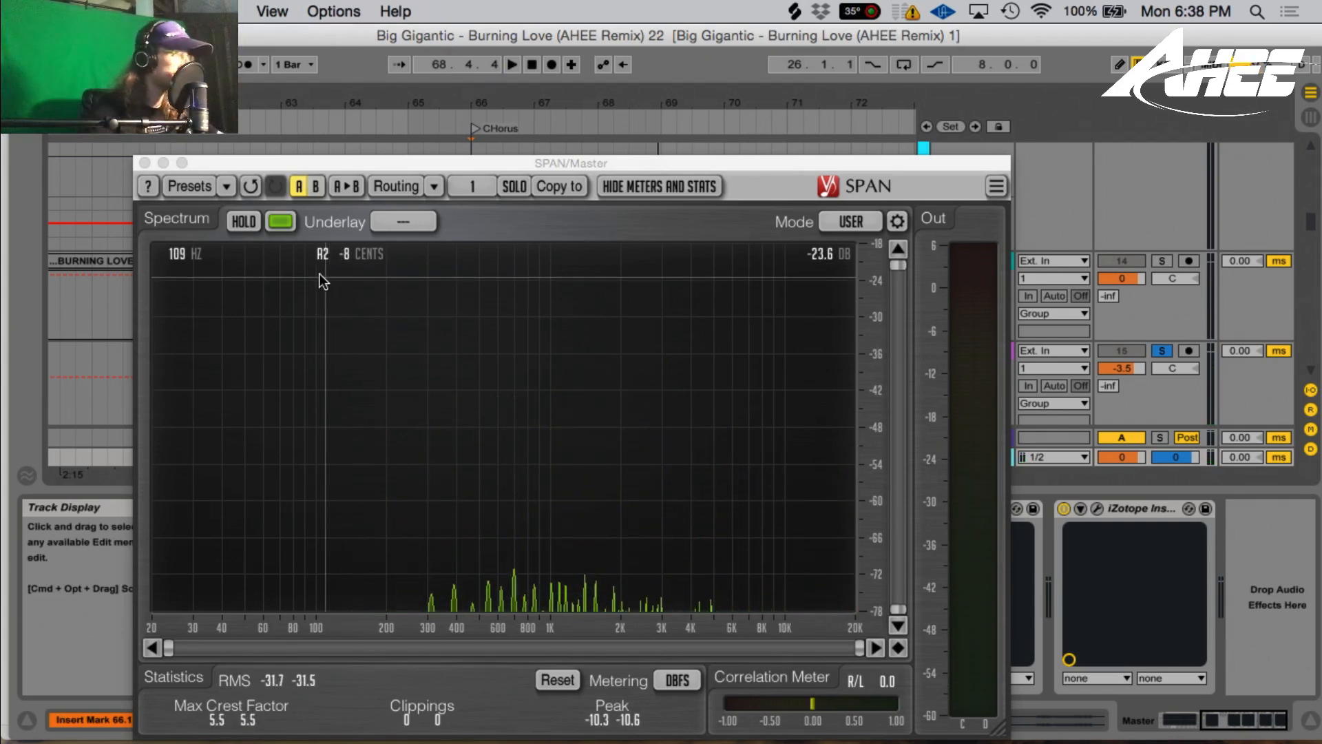
click(145, 163)
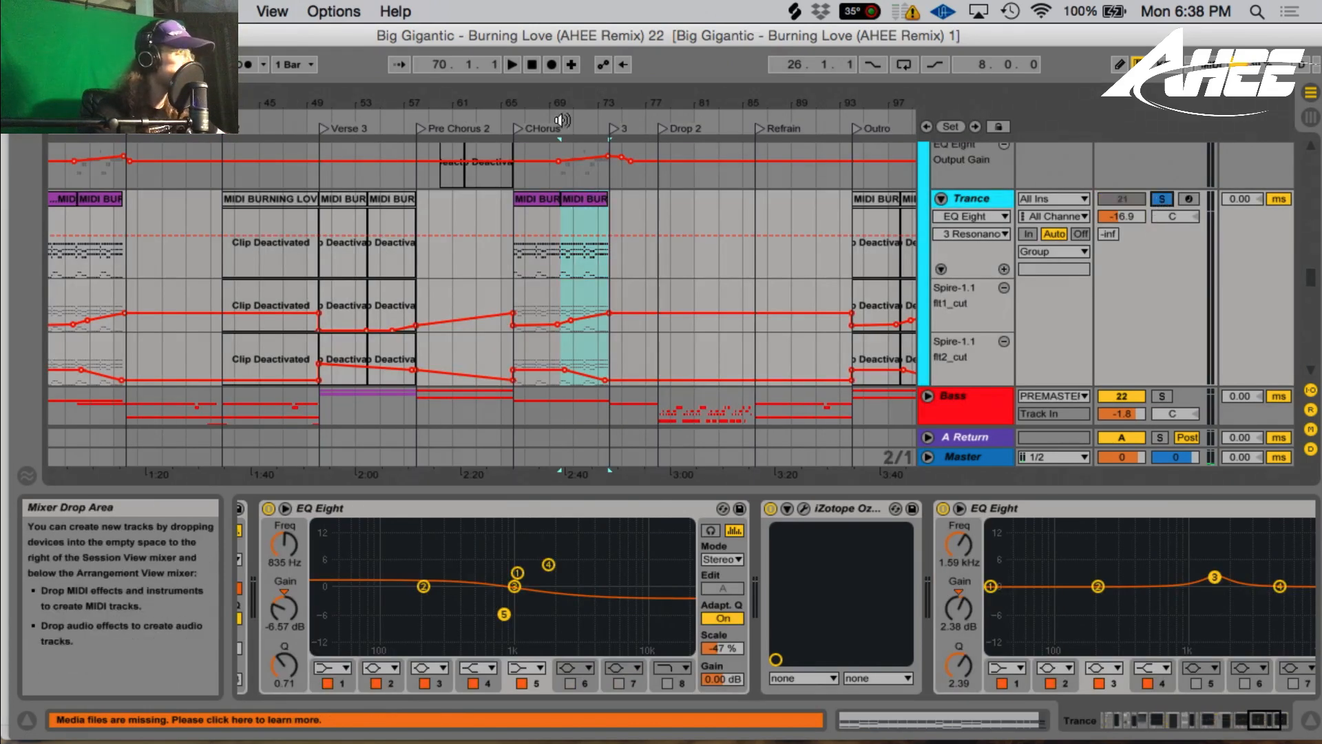
- Play the soloed Trance track from 70.1.1 and show the Amount automation of AHEE's Auto Chopper in its device chain
drag(598, 103, 598, 165)
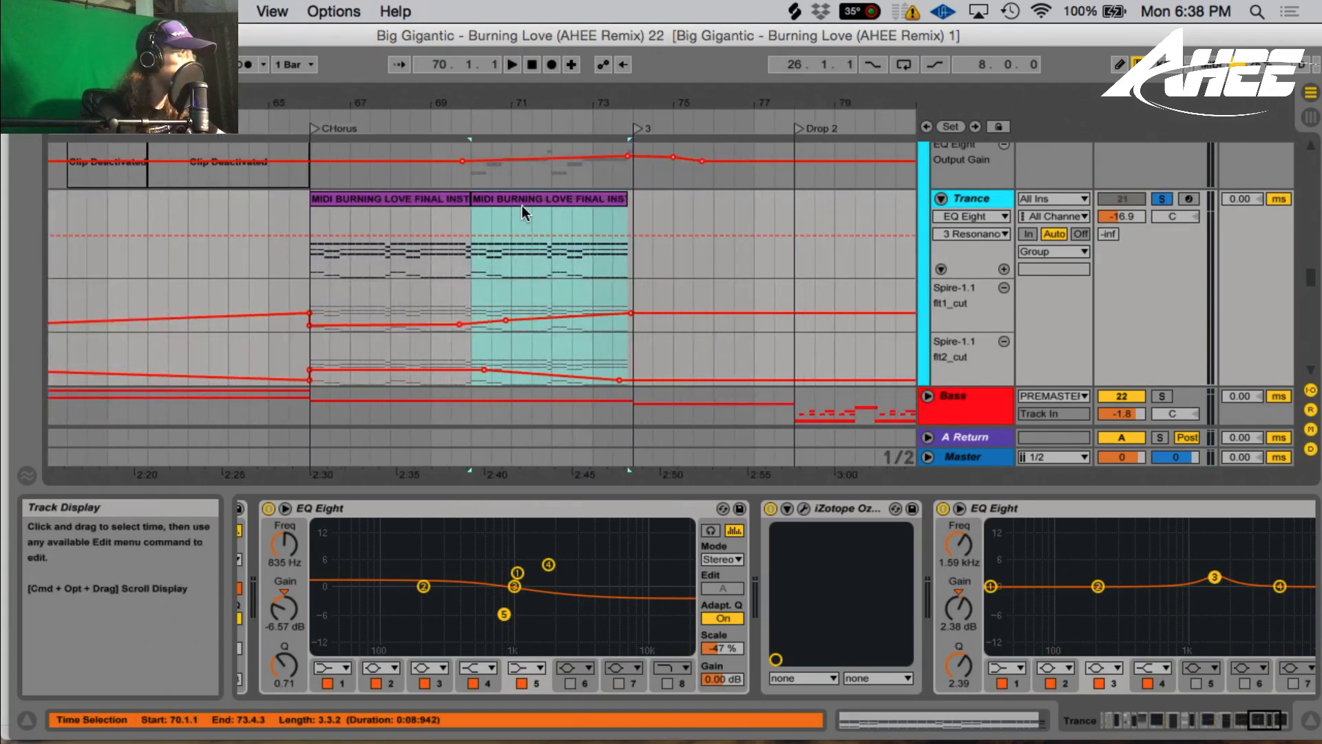
key(space)
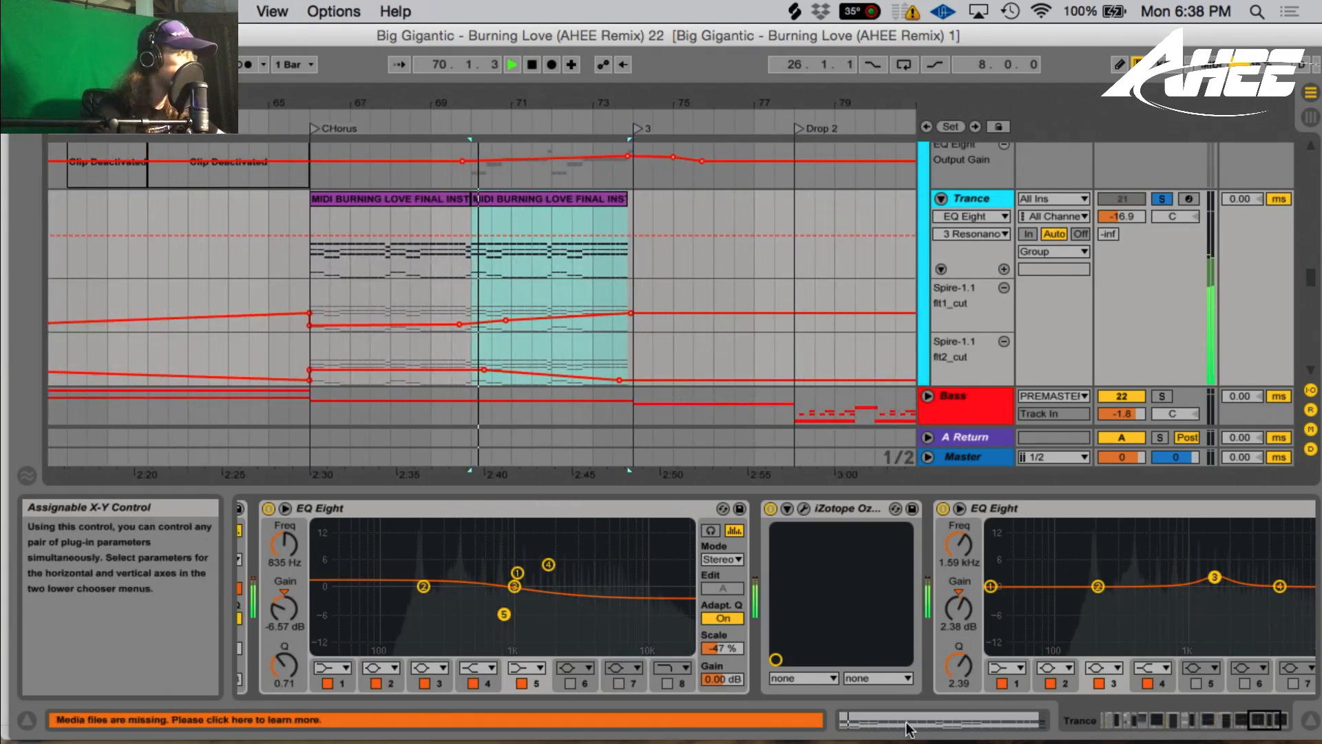
click(1135, 724)
click(1134, 723)
click(1260, 723)
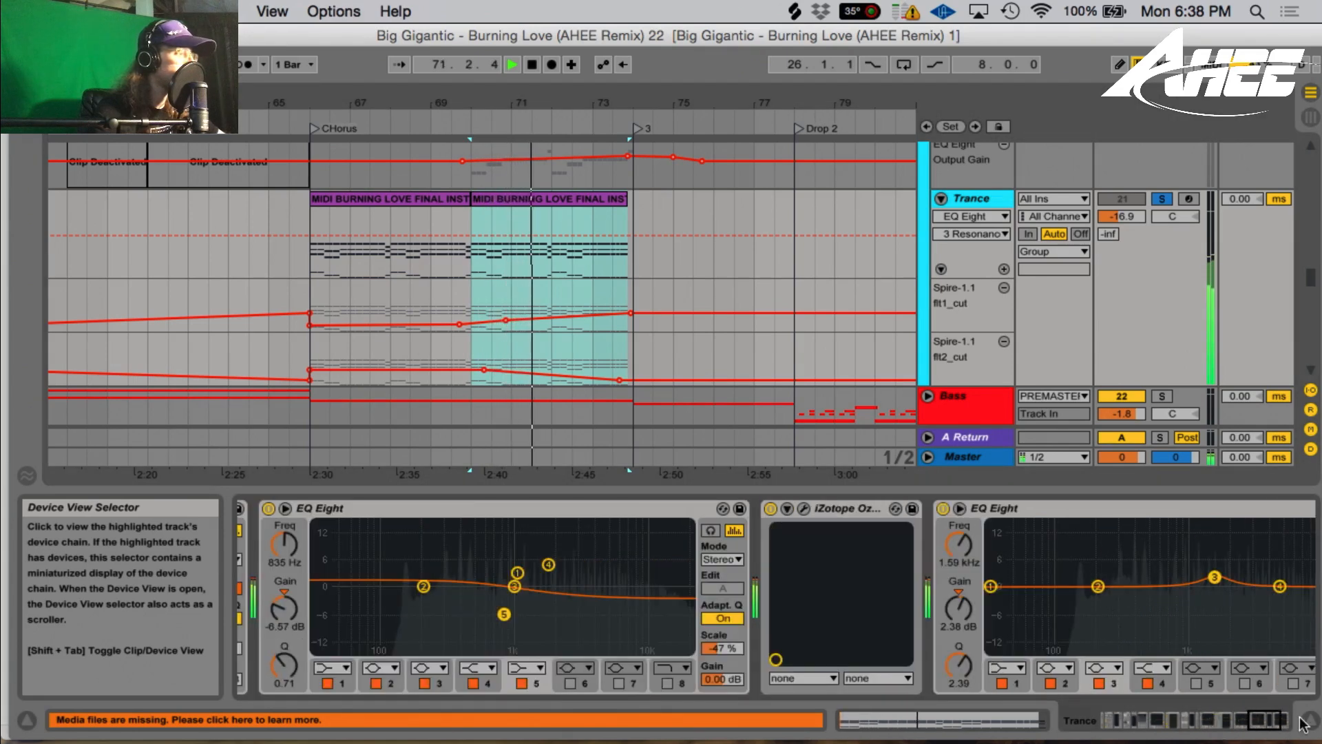
click(1277, 722)
click(1240, 725)
click(1224, 726)
click(1206, 726)
click(1186, 726)
drag(628, 572, 629, 574)
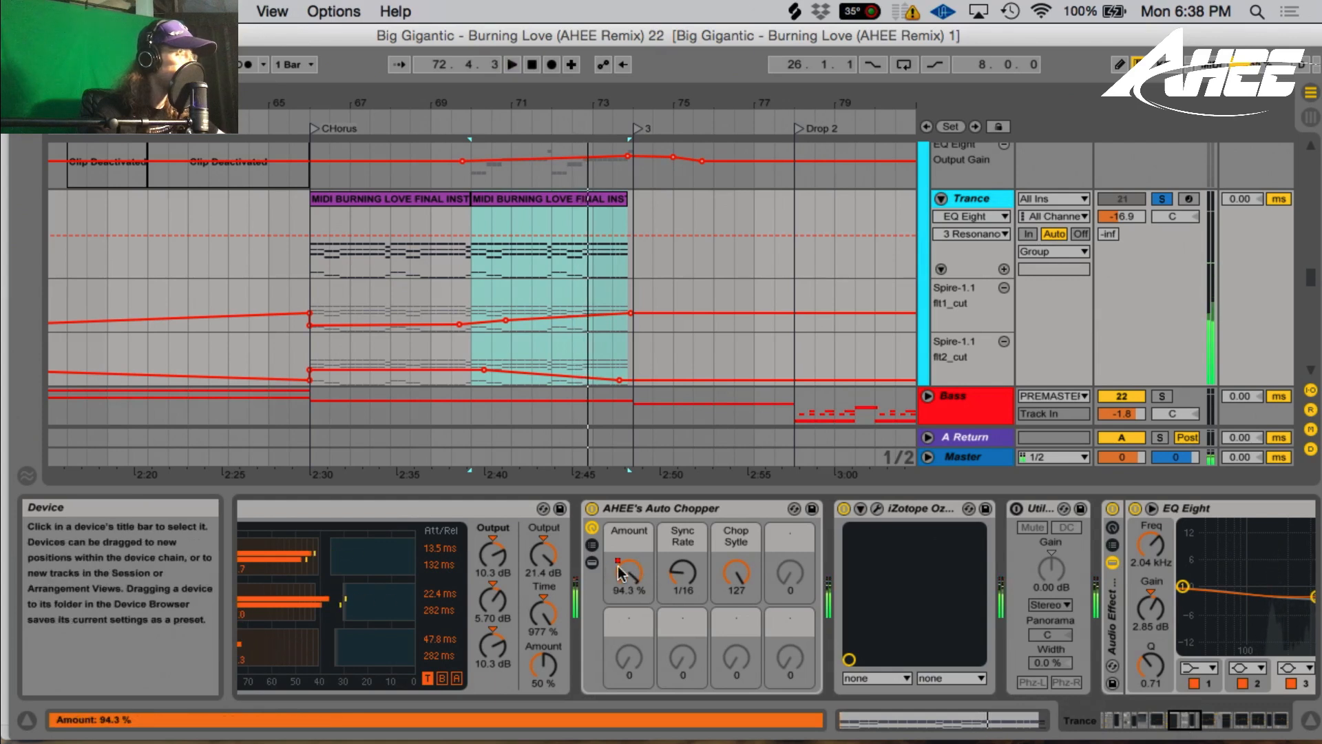
click(621, 67)
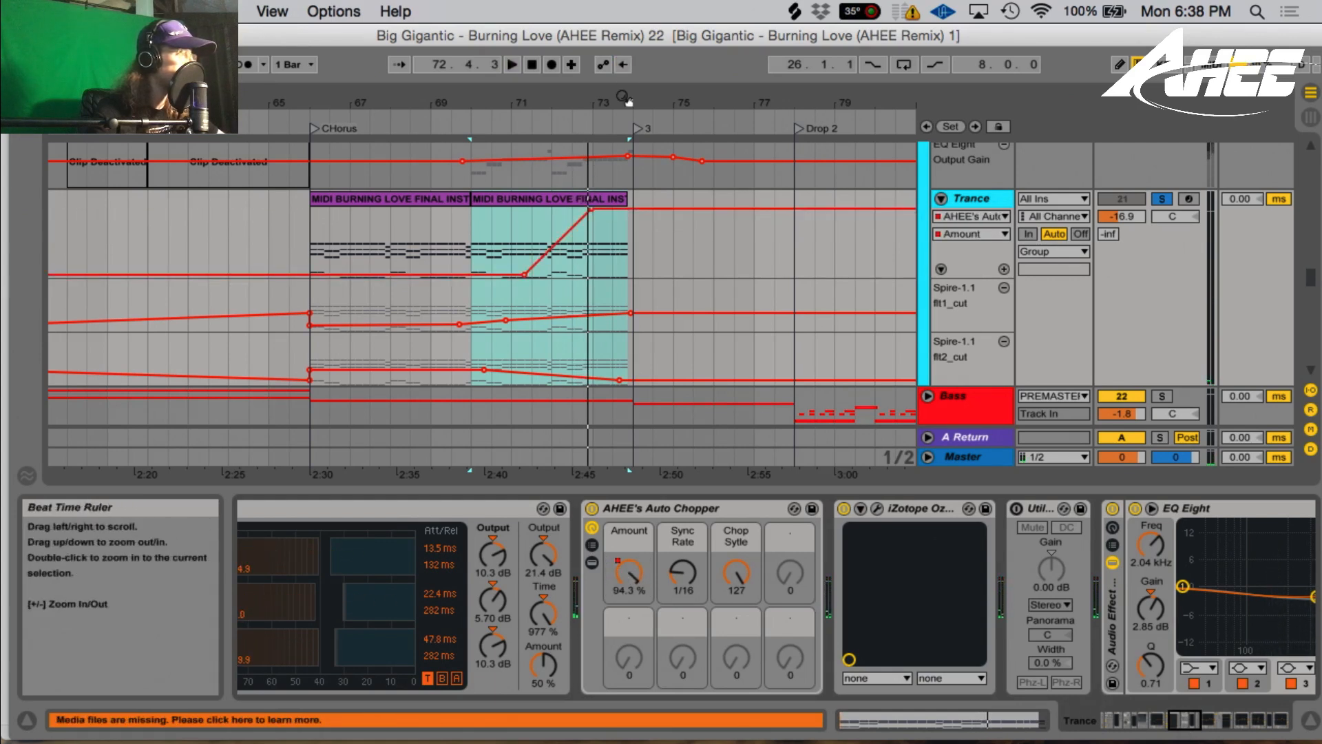
- Play the Trance track from 72.1.1 to hear the Auto Chopper's Amount automation, and turn off the track's solo
click(551, 224)
key(space)
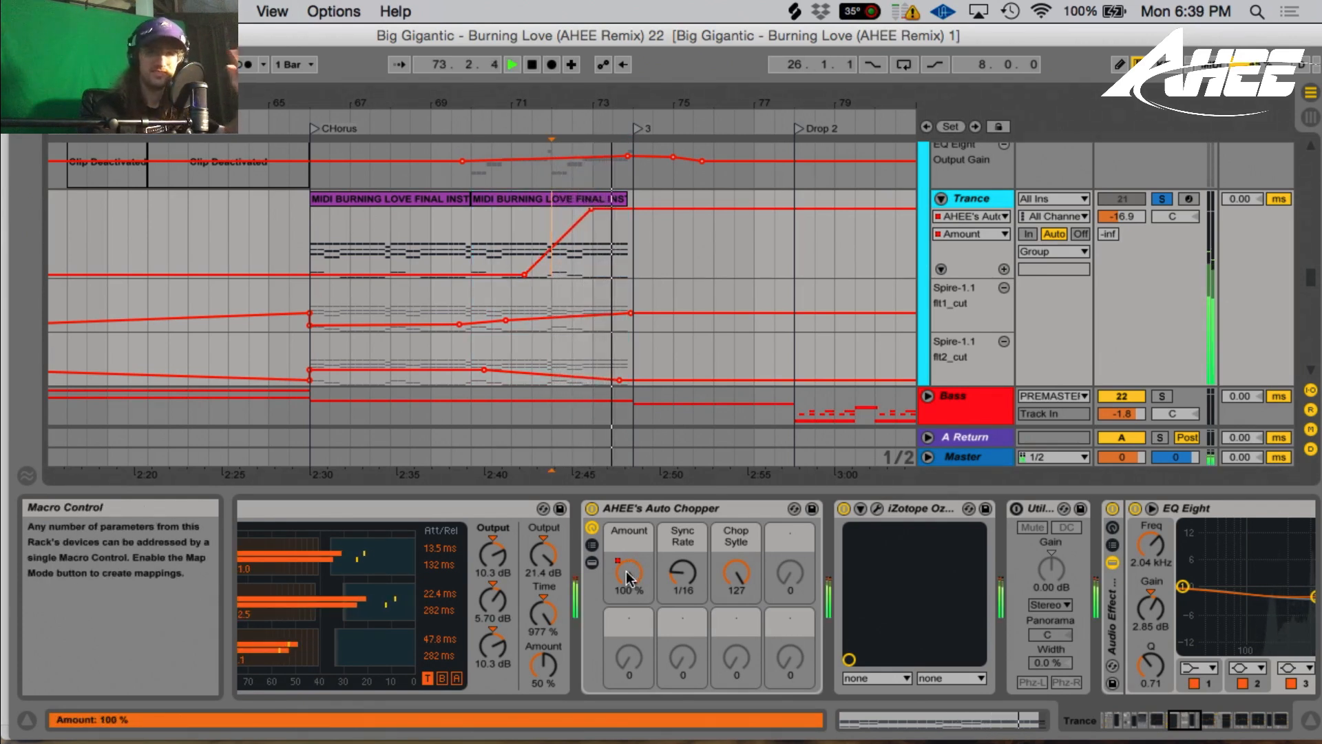
key(space)
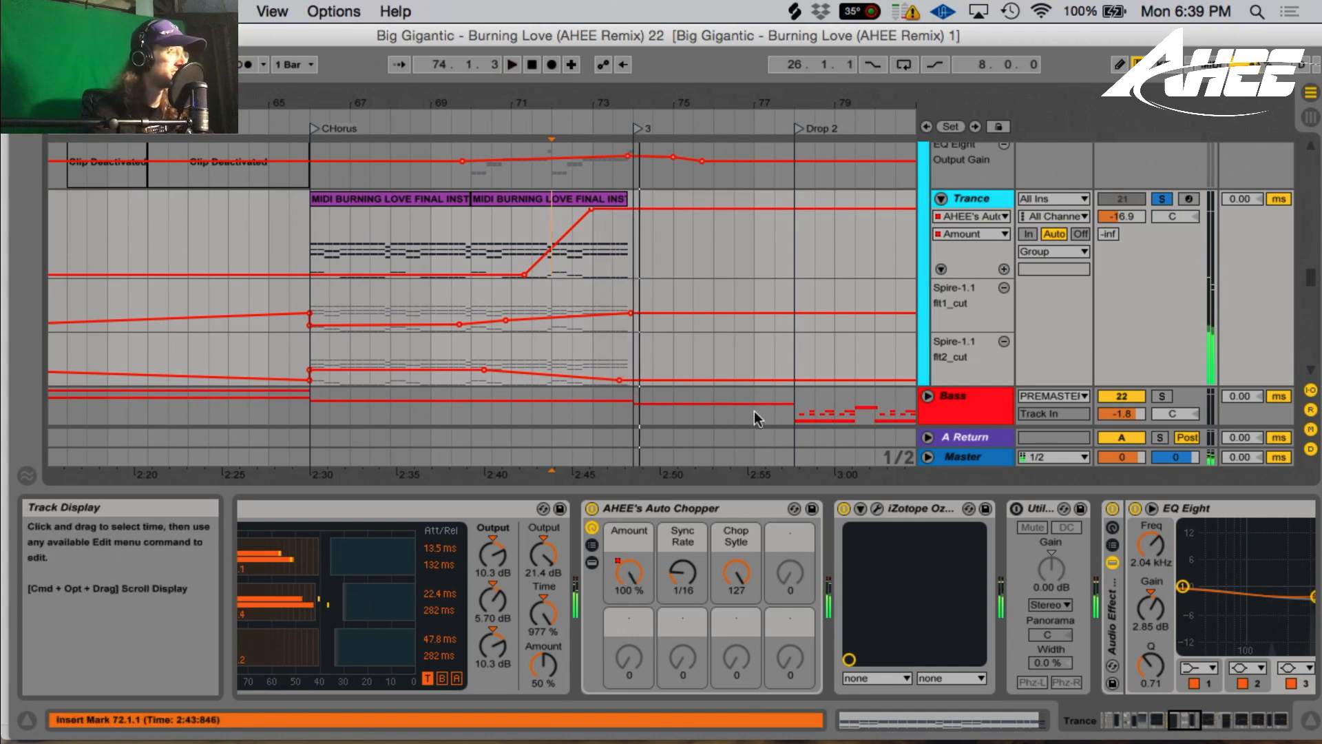
click(1160, 200)
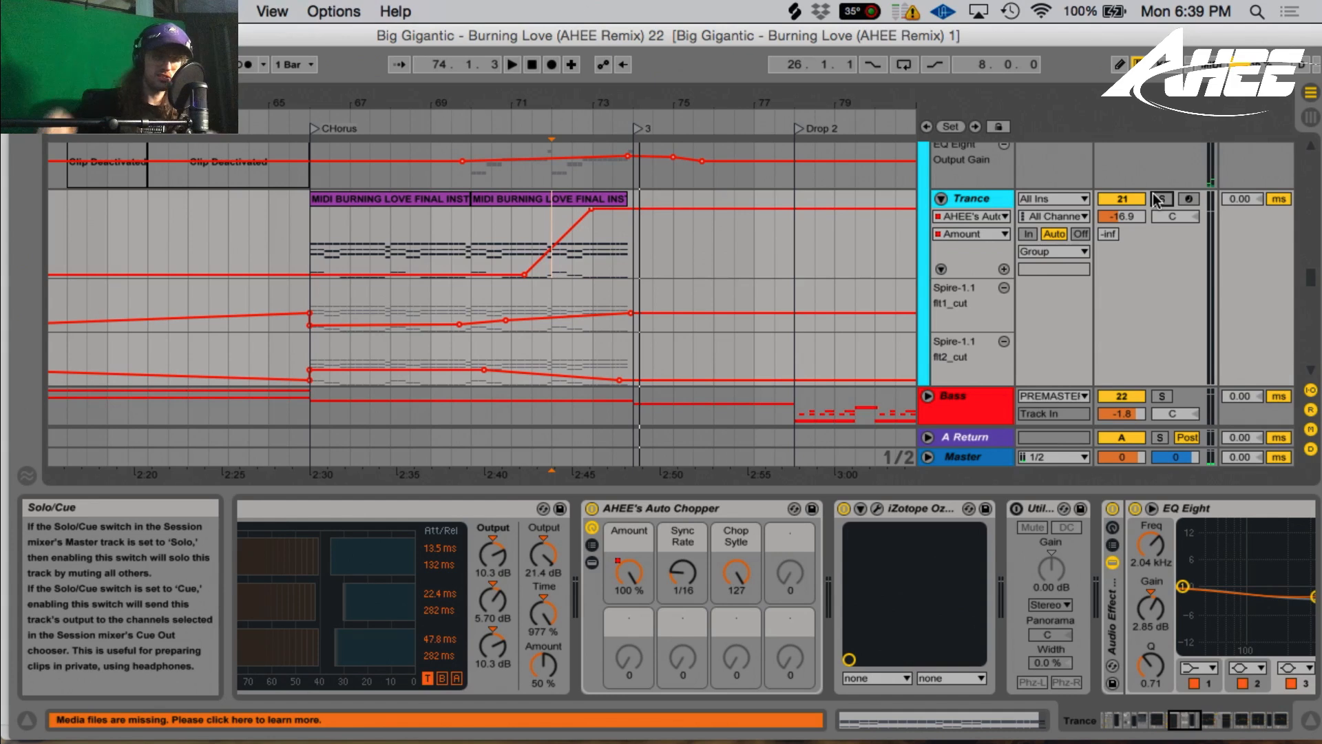